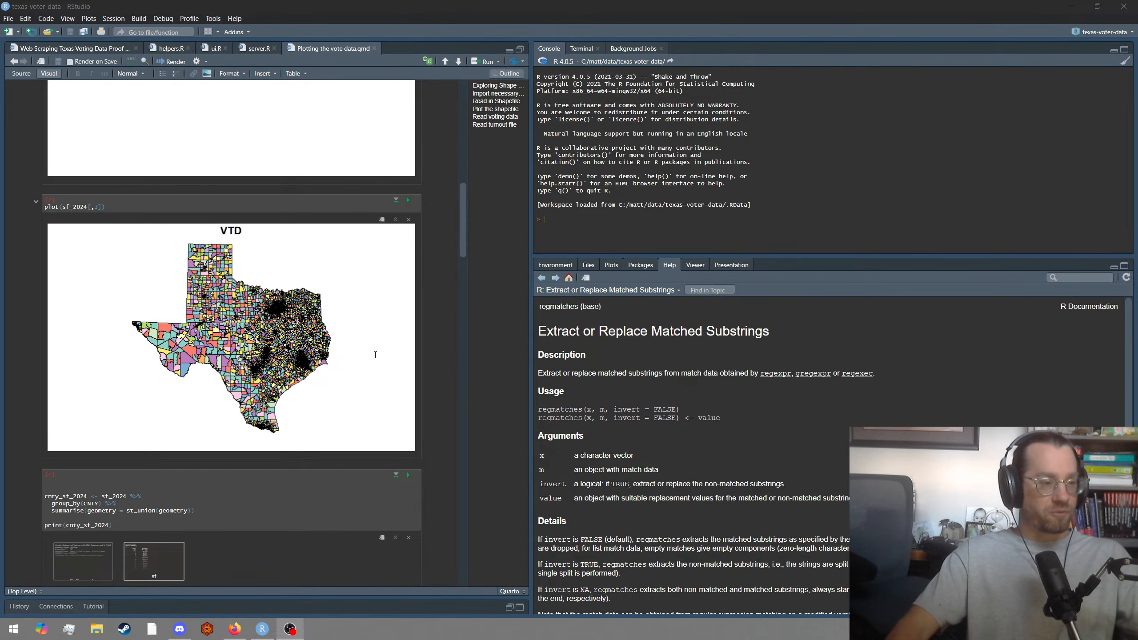
Review the document from the package imports through the VTD and county maps to the turnout_prop map.
scroll(376, 354, up, 8)
scroll(375, 354, up, 6)
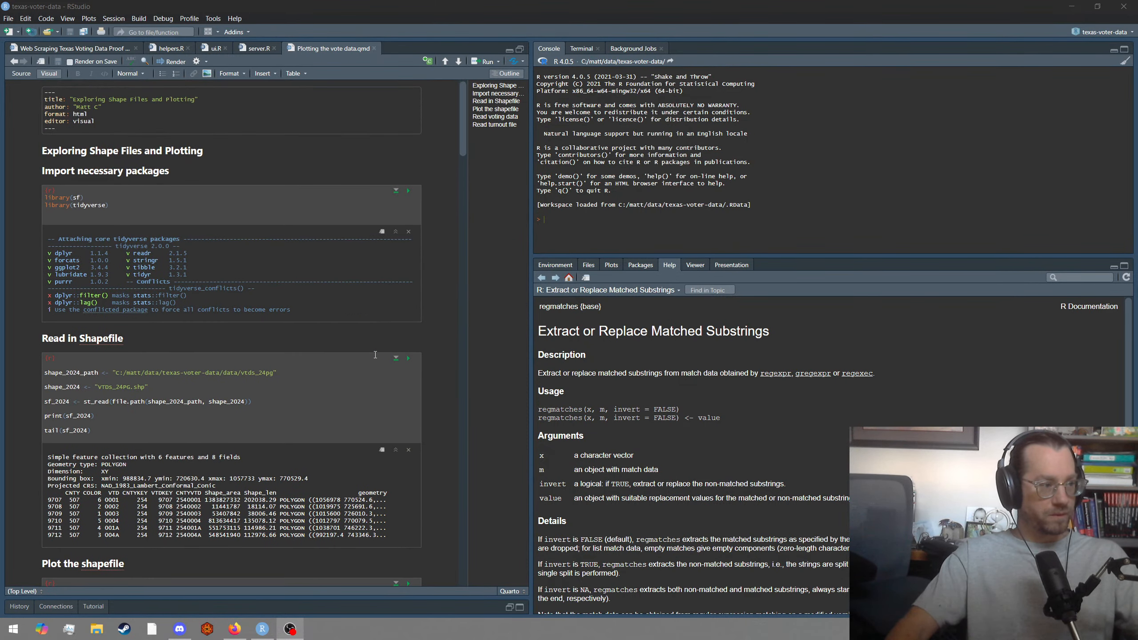
scroll(376, 355, down, 10)
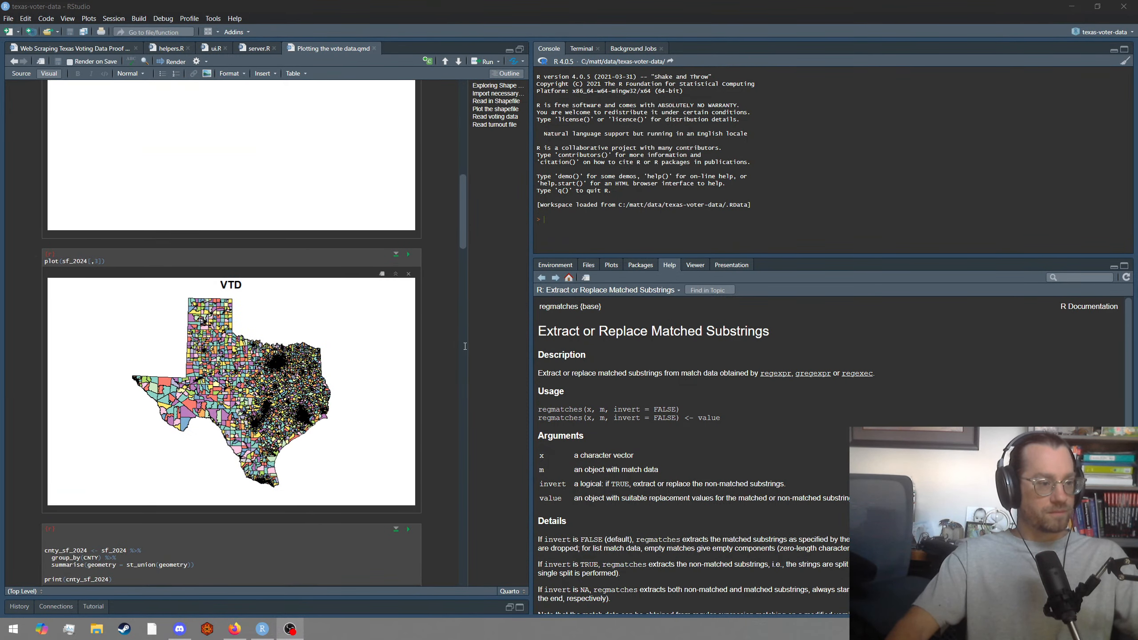
click(465, 346)
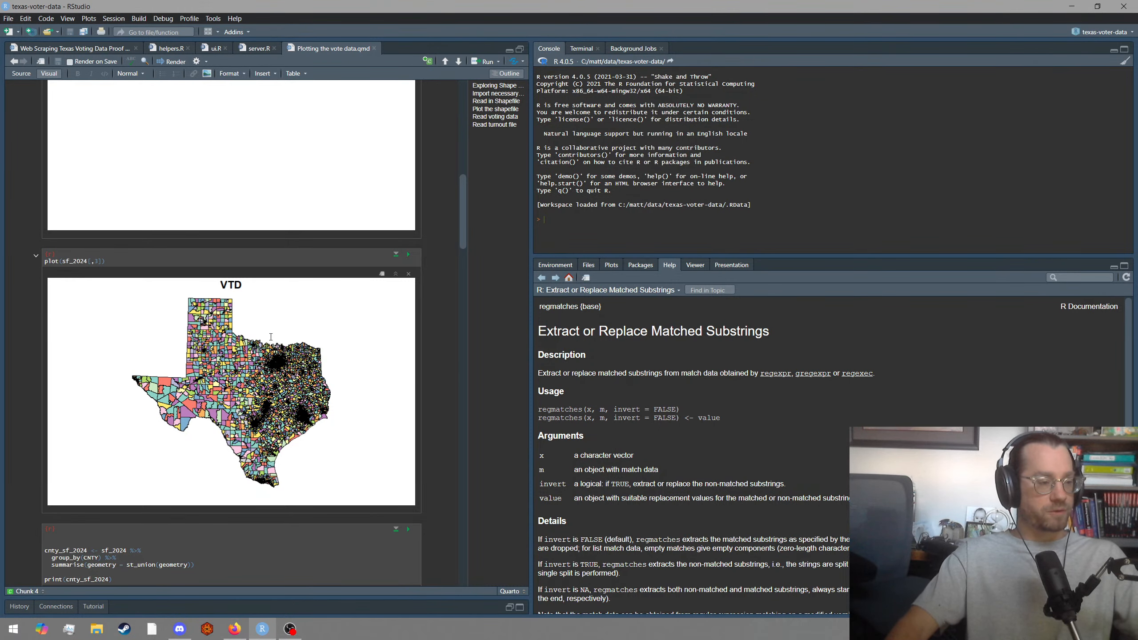
scroll(387, 407, down, 2)
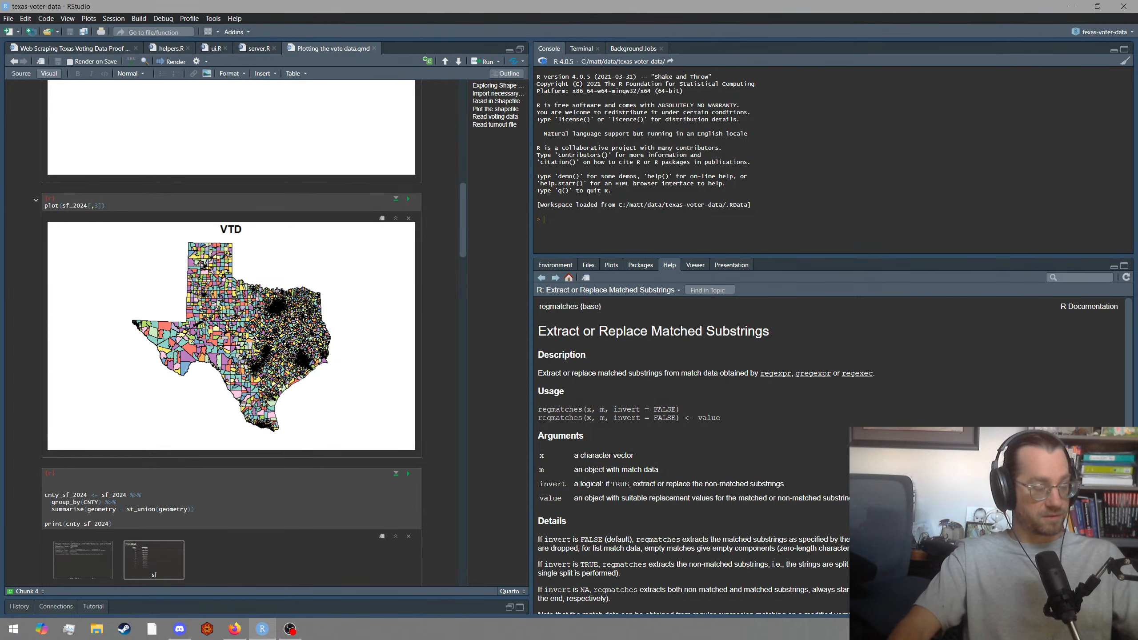
scroll(277, 313, down, 5)
scroll(276, 313, down, 5)
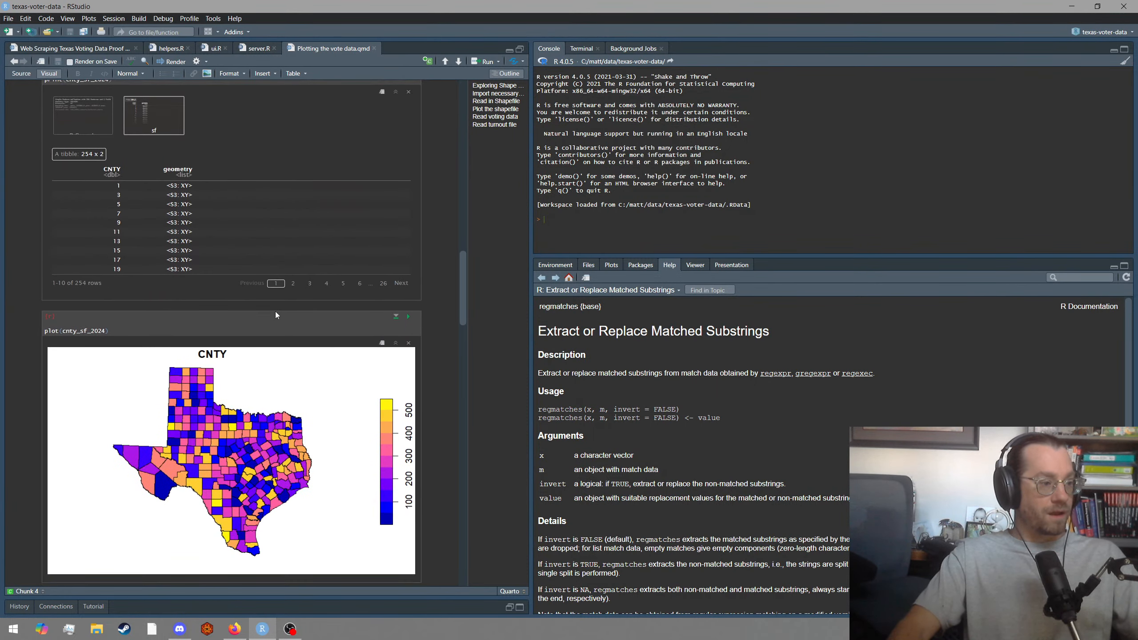
scroll(273, 281, down, 3)
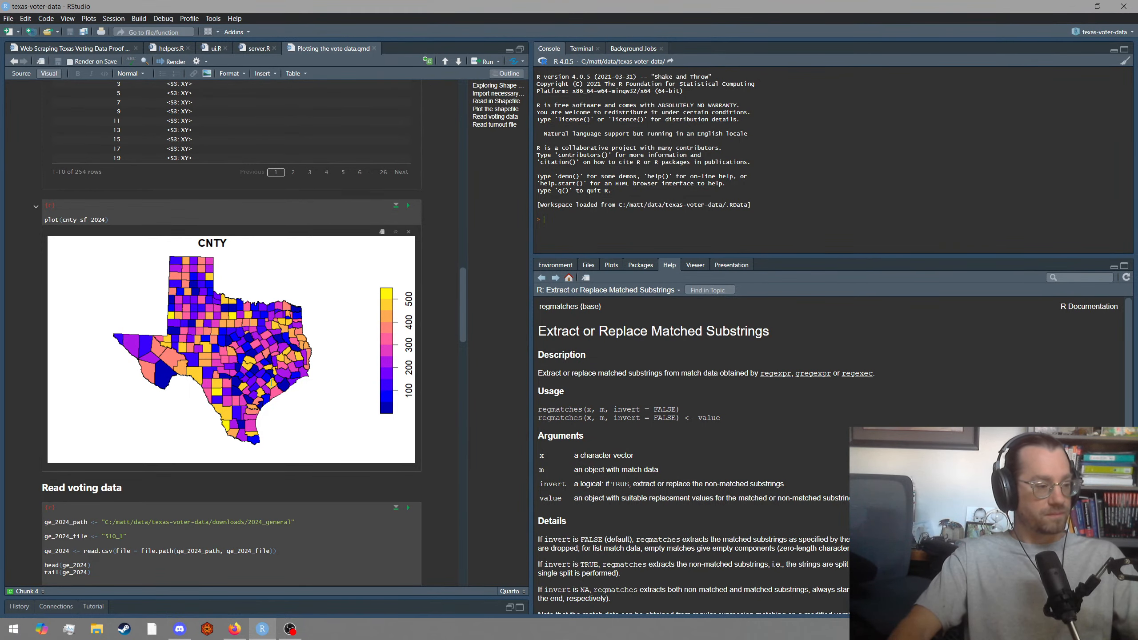
scroll(272, 383, down, 20)
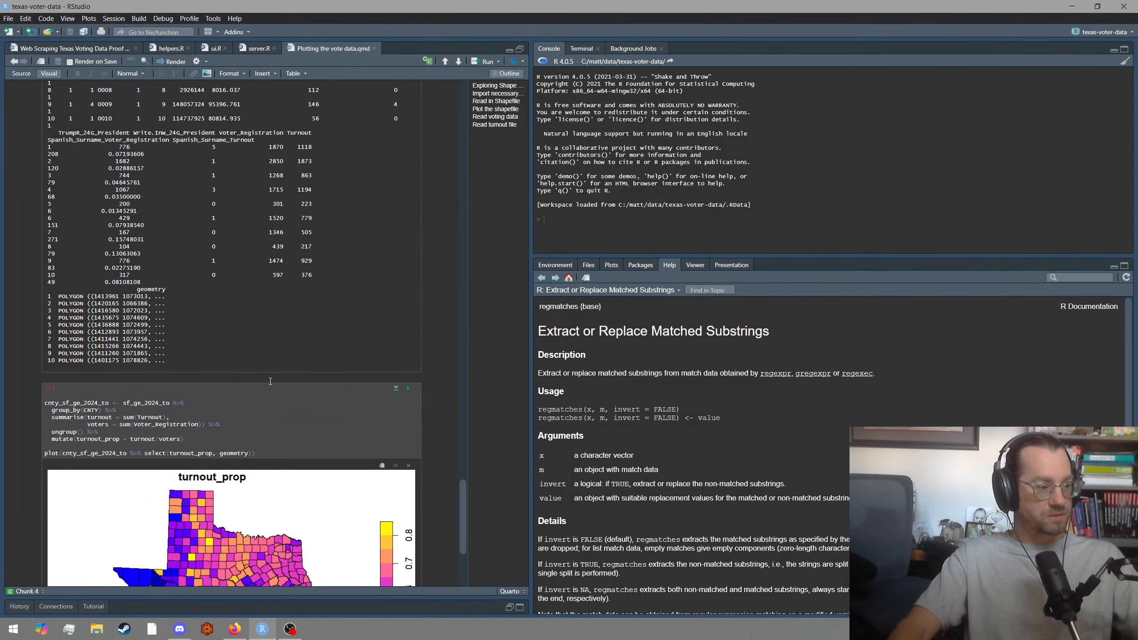
scroll(271, 381, down, 5)
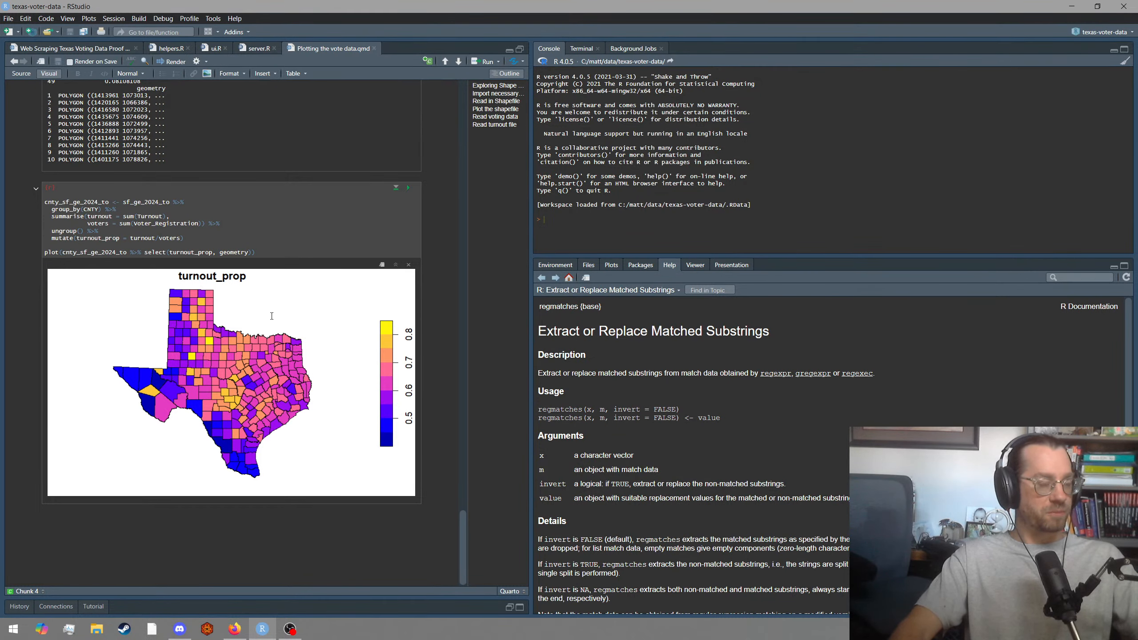
click(273, 562)
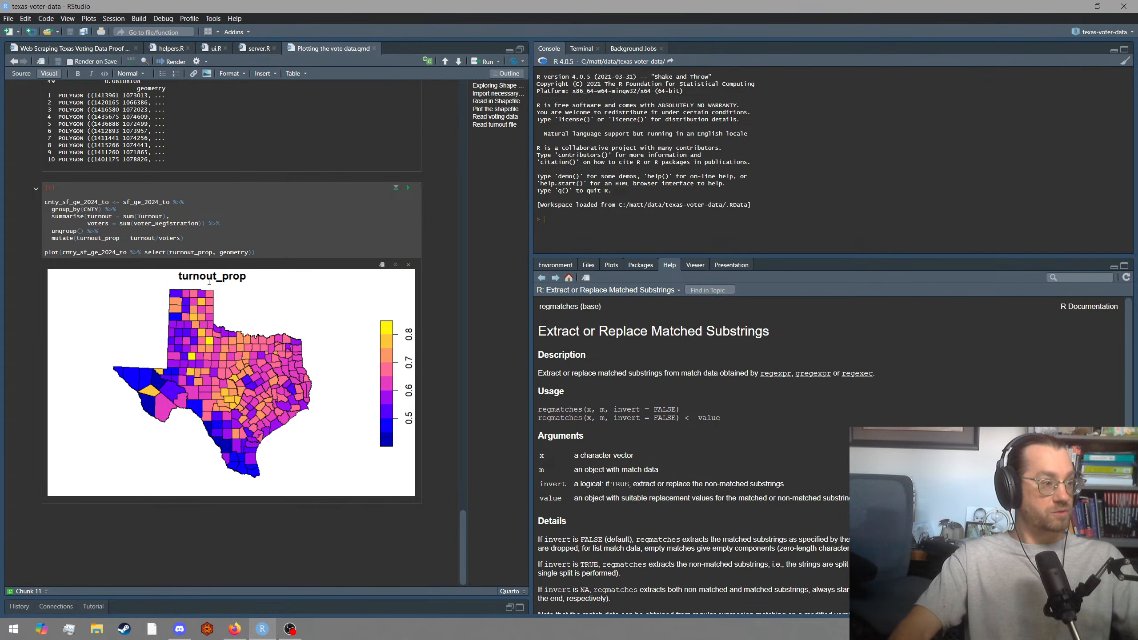
Look back at the library(sf) import at the start of the document and return to the turnout_prop map.
drag(465, 539, 418, 90)
drag(82, 198, 32, 202)
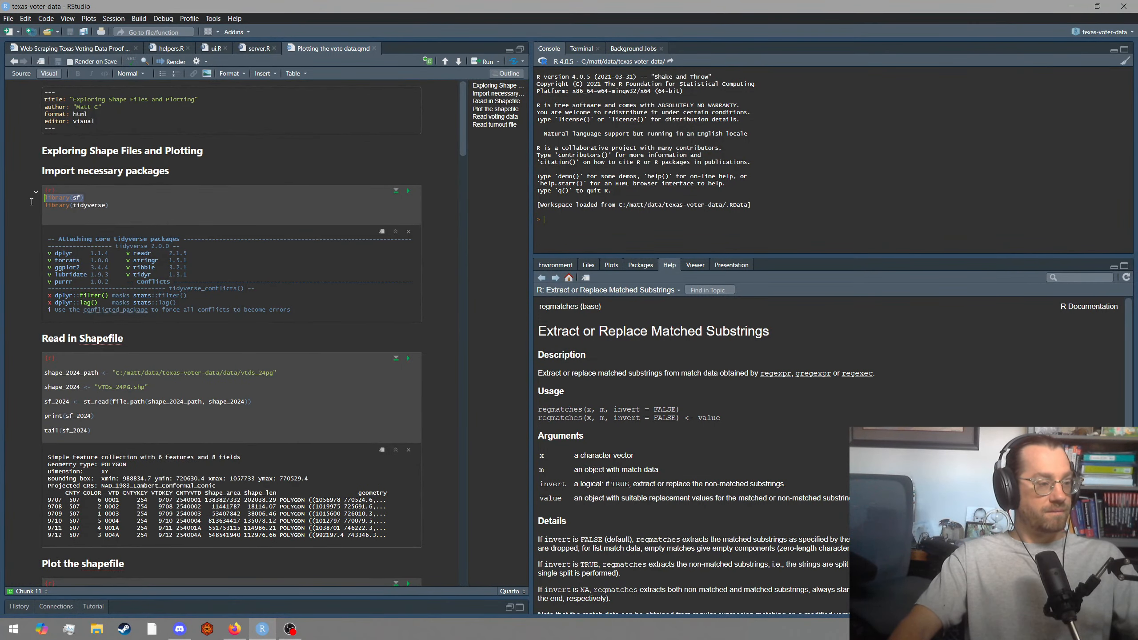
drag(464, 140, 320, 556)
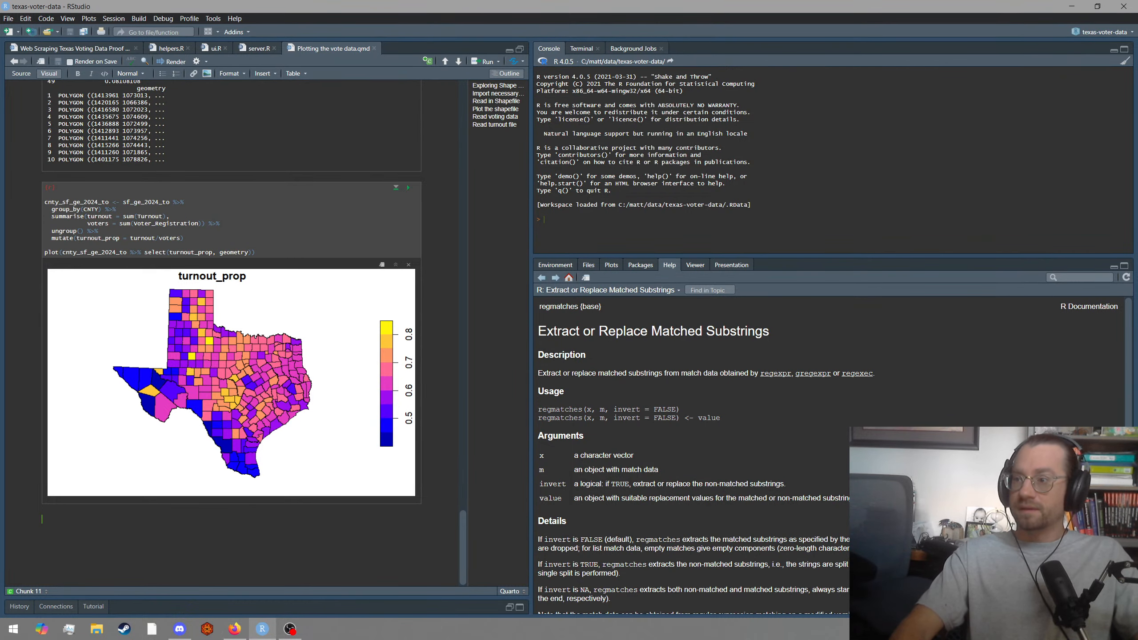
key(alt+Tab)
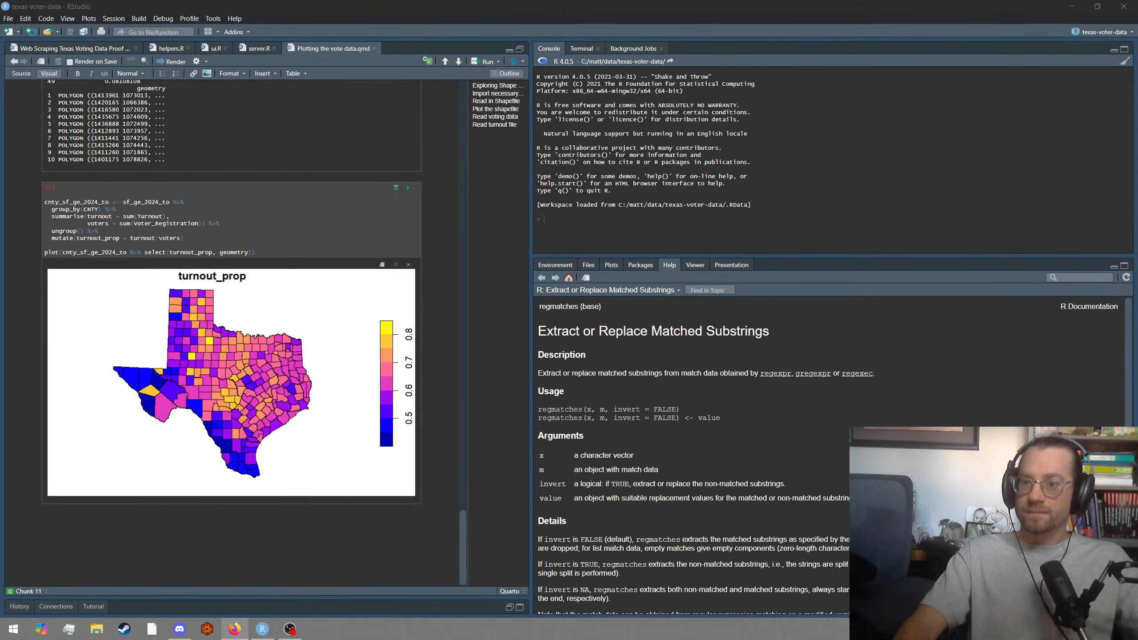
key(alt+F4)
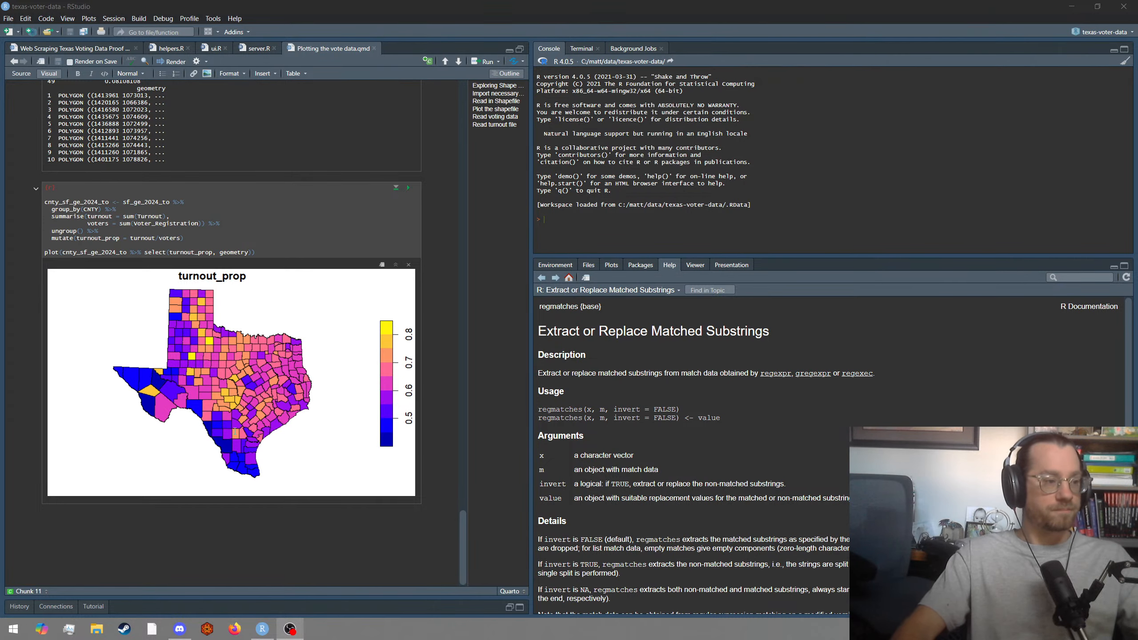
click(244, 538)
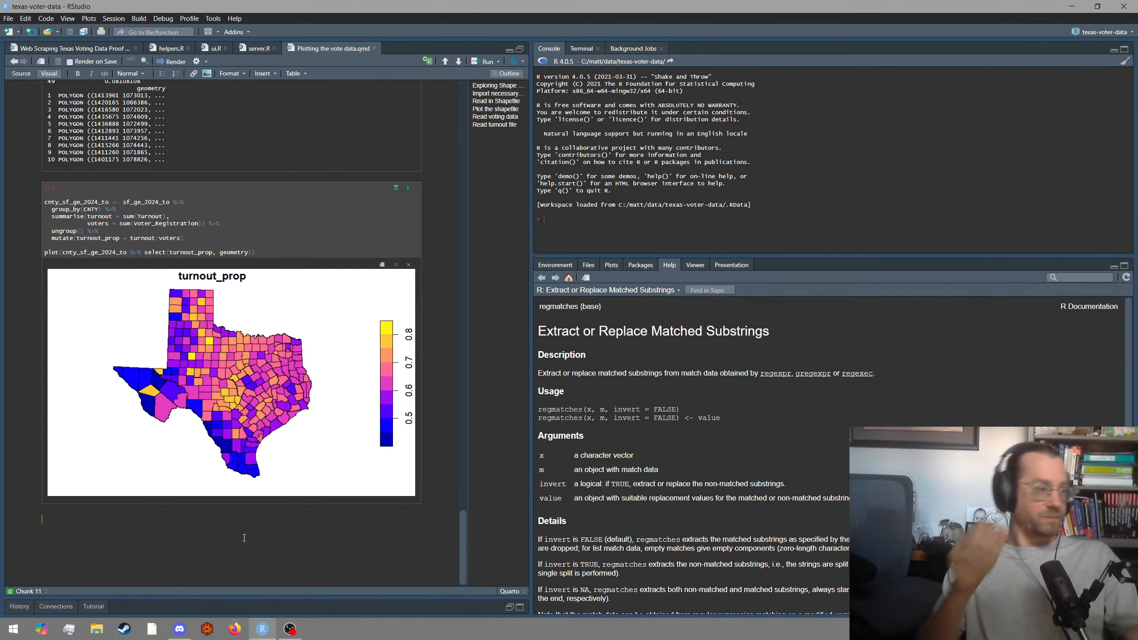
scroll(152, 257, up, 3)
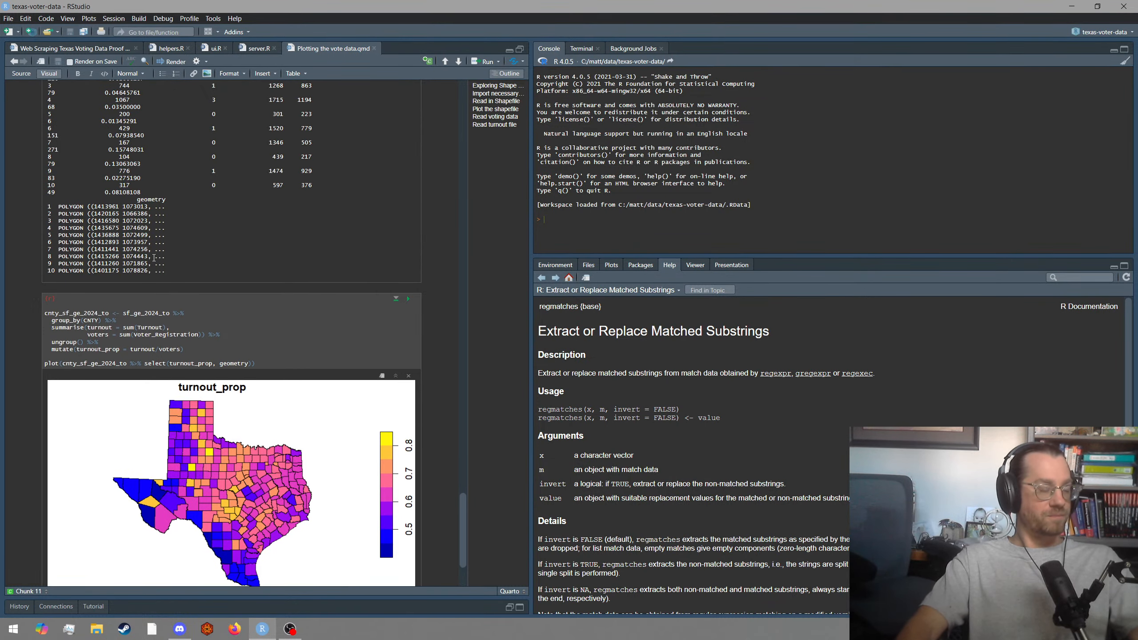
scroll(154, 257, down, 3)
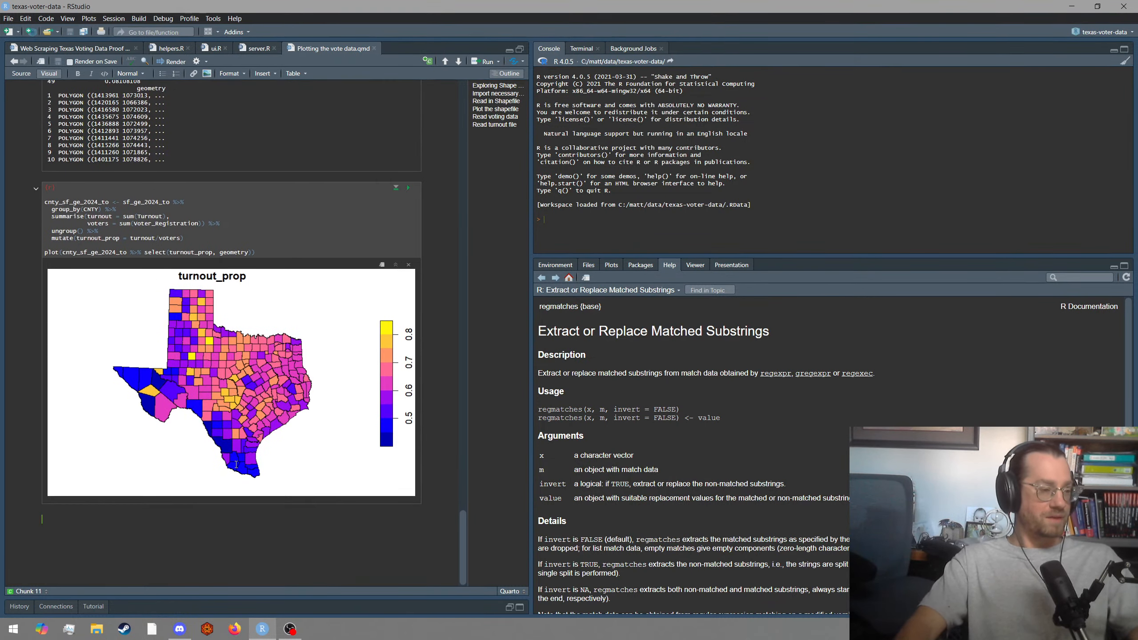
Try to inspect the county turnout data in the console with cnty_sf_ge_2024_to %>% glimpse.
double_click(75, 202)
click(699, 196)
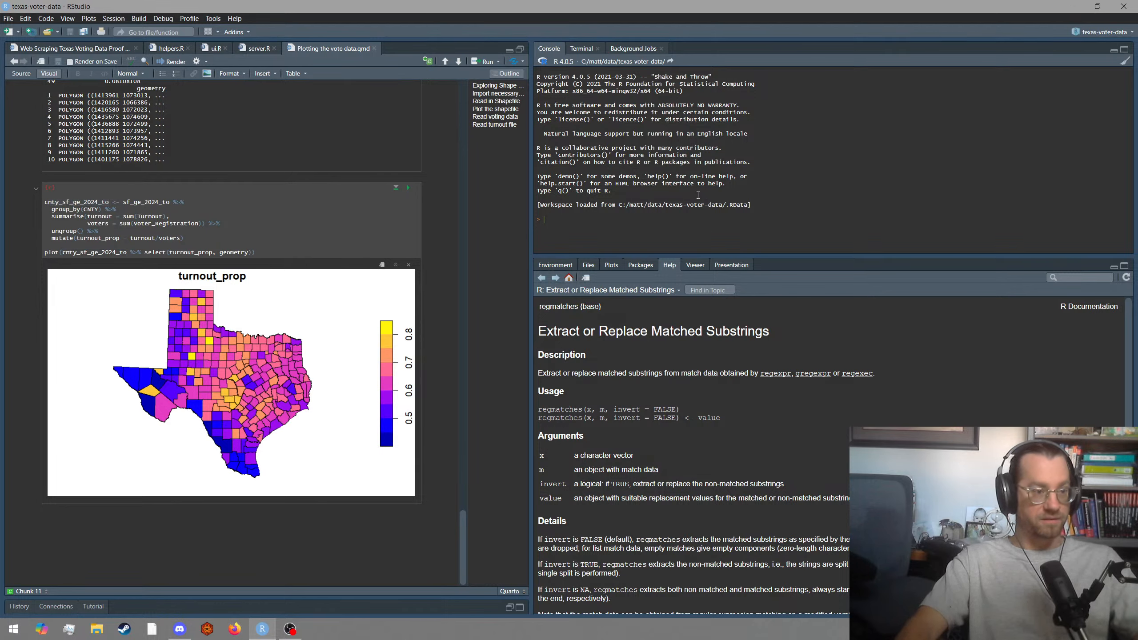
text(cnty_sf_ge_2024_to)
text(%>% g)
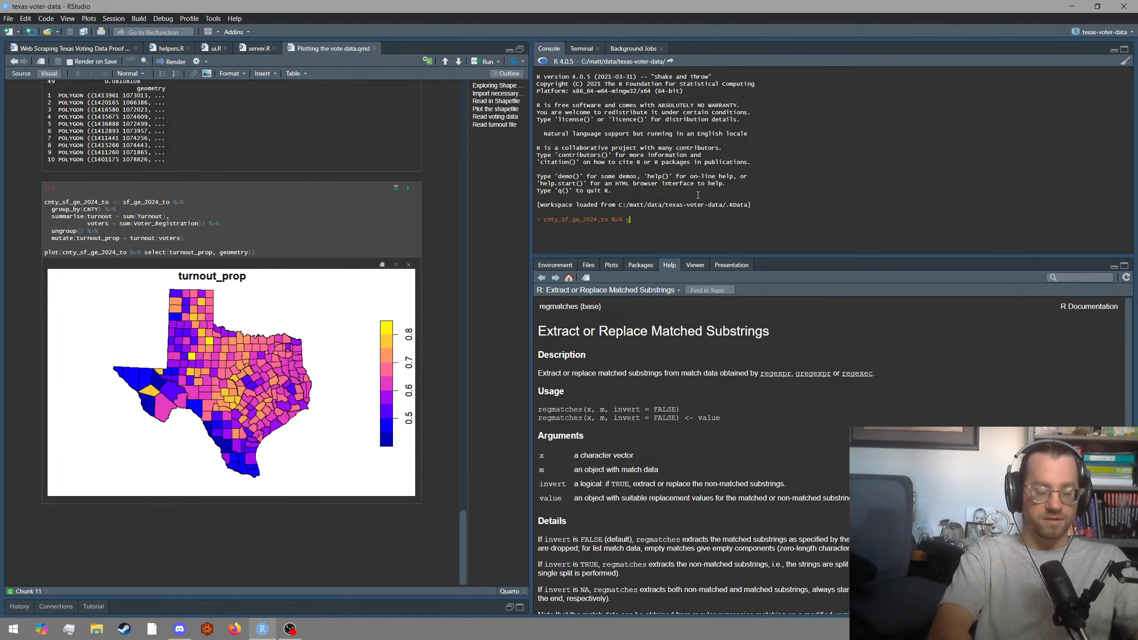
text(limpse)
key(Return)
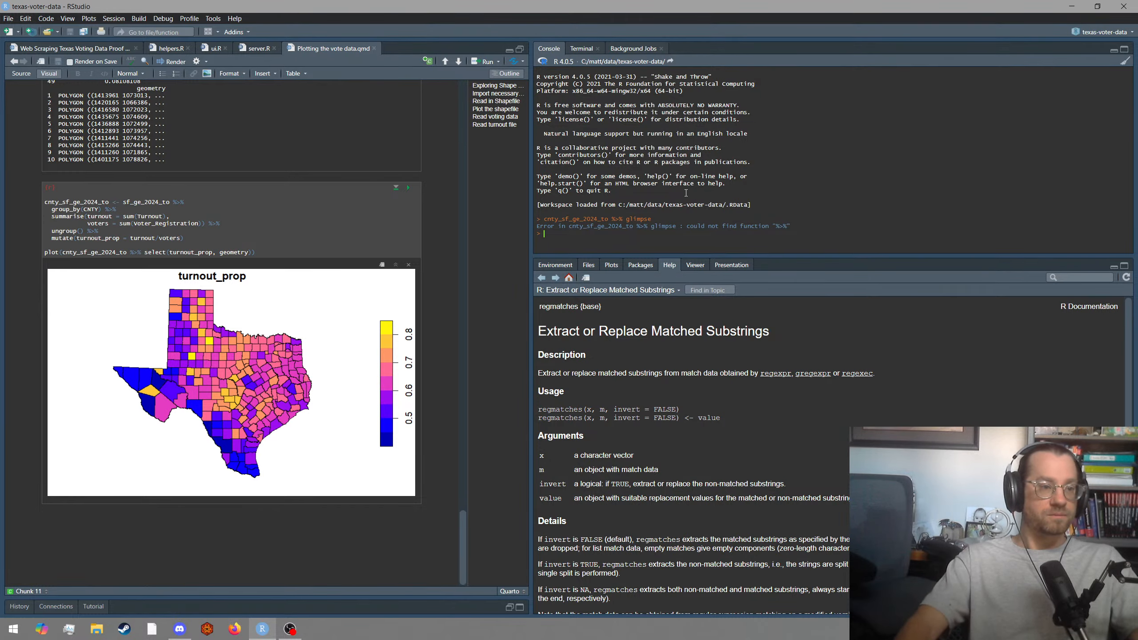
Run the chunk loading sf and tidyverse and the chunk reading the VTDs_24PG.shp shapefile into sf_2024.
scroll(320, 223, up, 20)
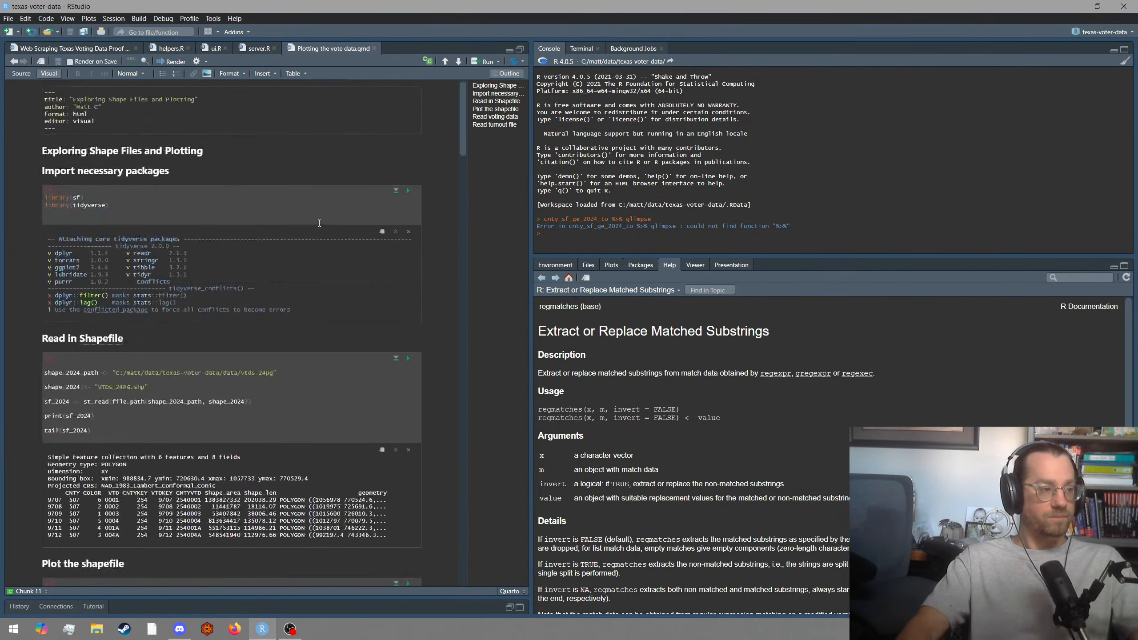
click(409, 191)
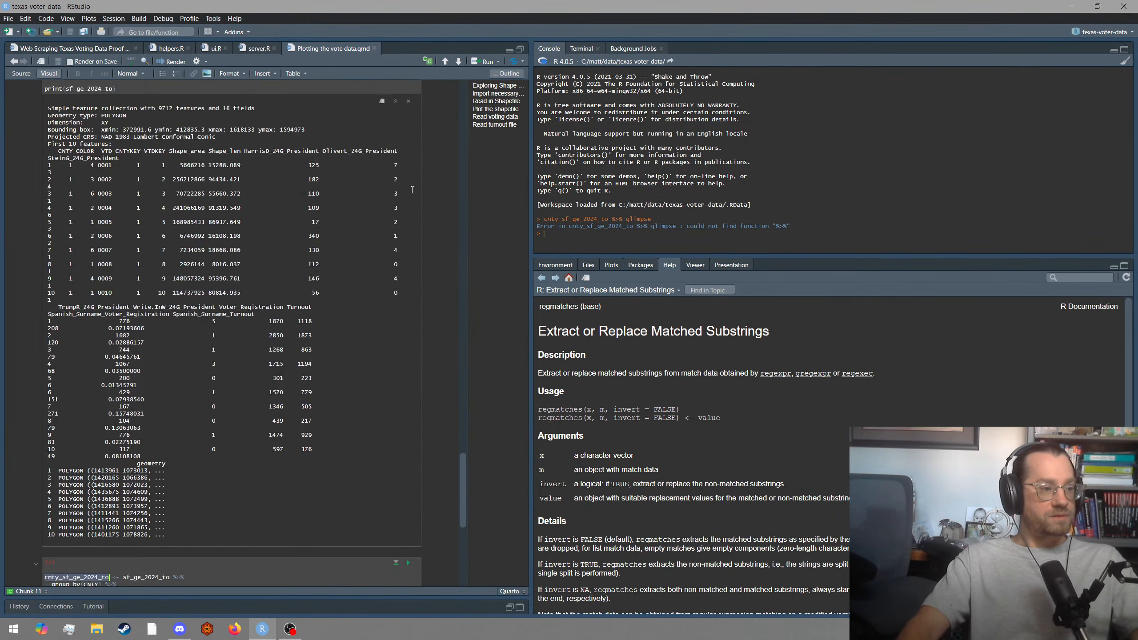
scroll(410, 191, up, 15)
scroll(410, 191, up, 15)
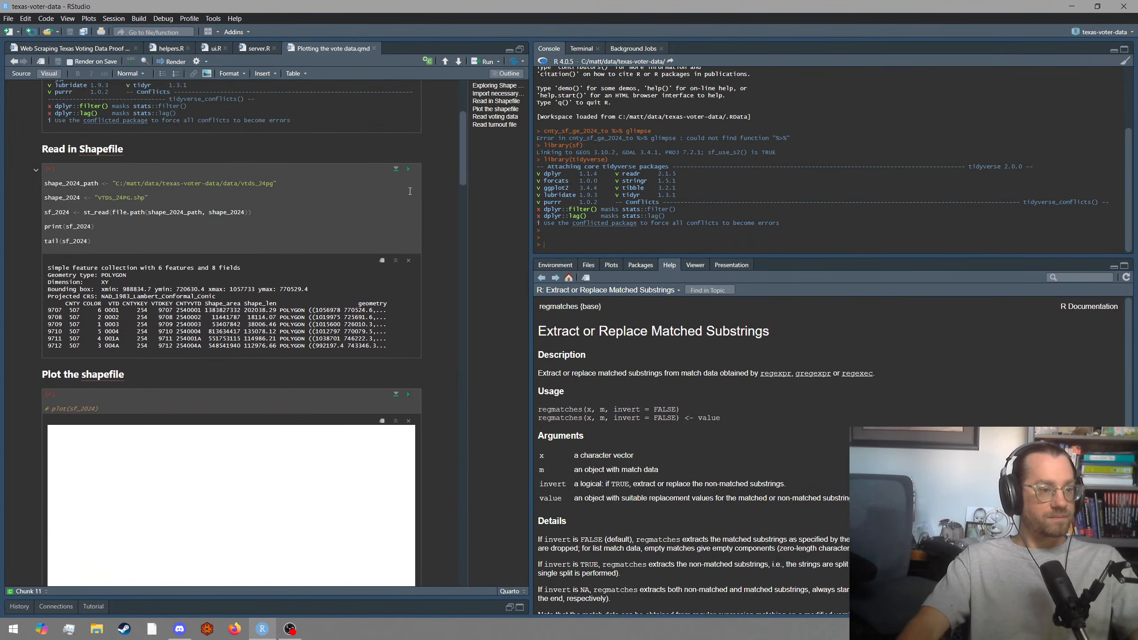
scroll(409, 194, down, 3)
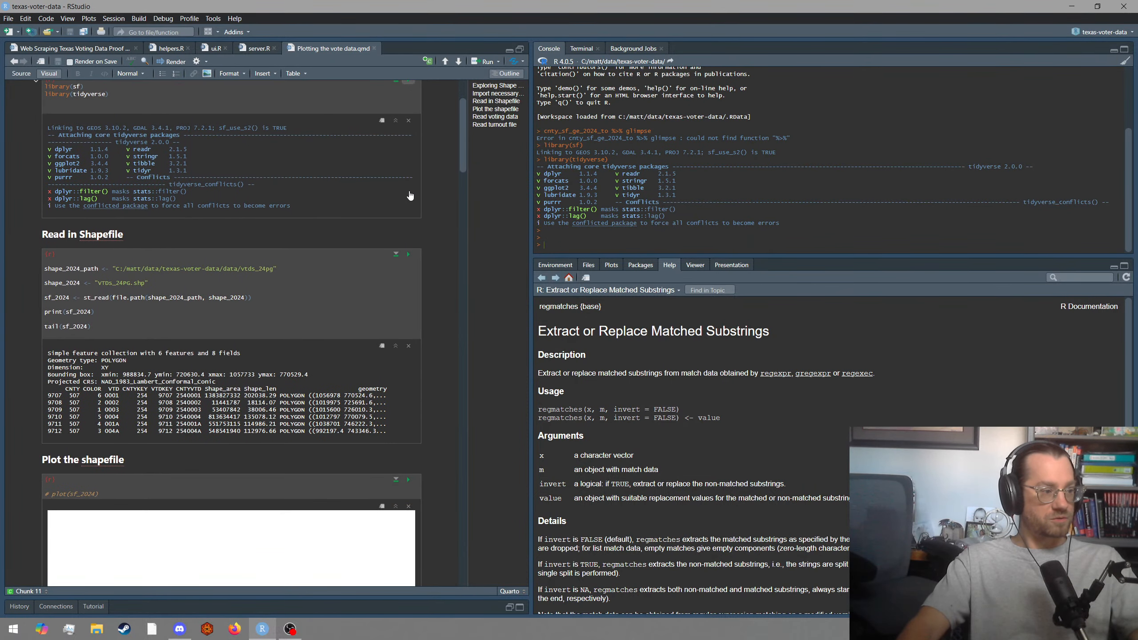
click(408, 255)
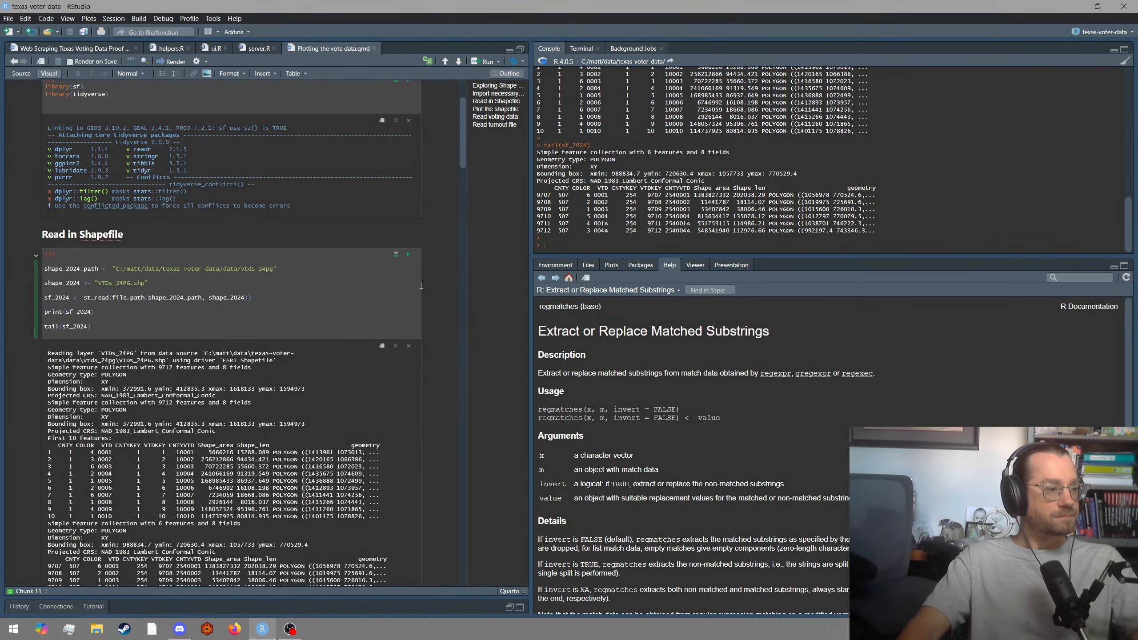
Run the chunk that groups sf_2024 by CNTY and unions the geometry into cnty_sf_2024.
scroll(421, 285, down, 10)
scroll(421, 285, down, 5)
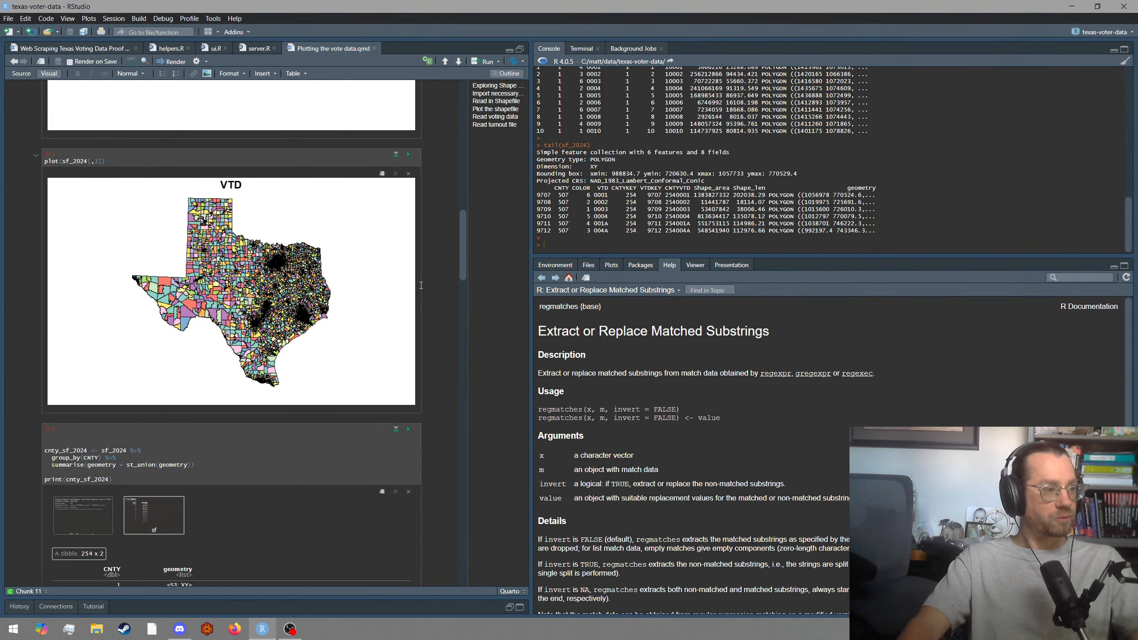
scroll(422, 285, down, 3)
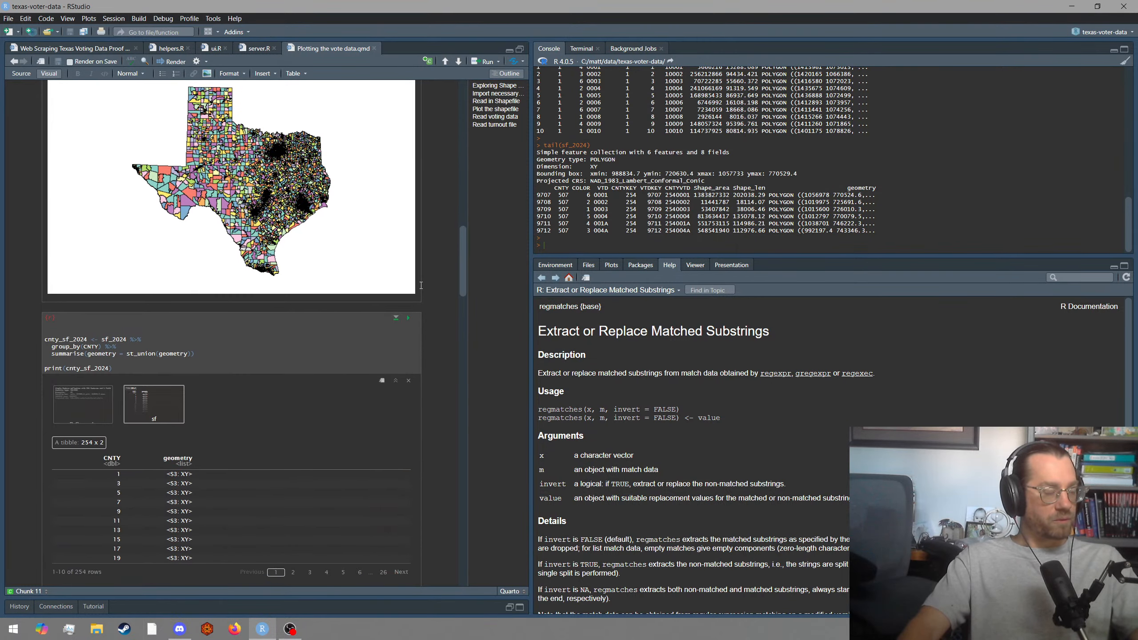
click(413, 318)
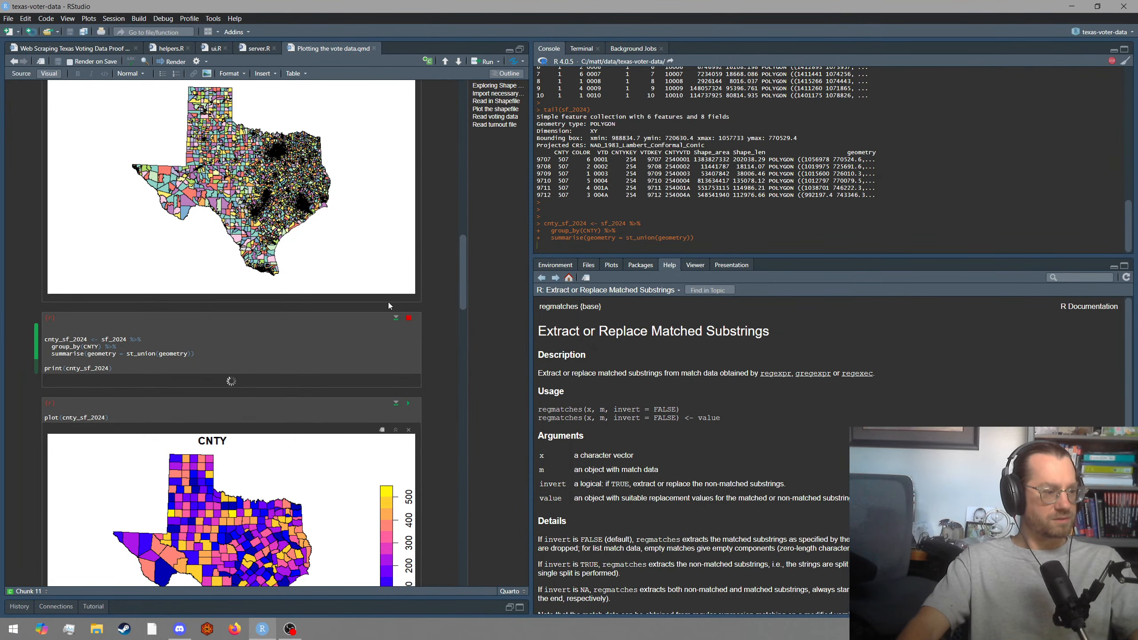
scroll(387, 304, down, 2)
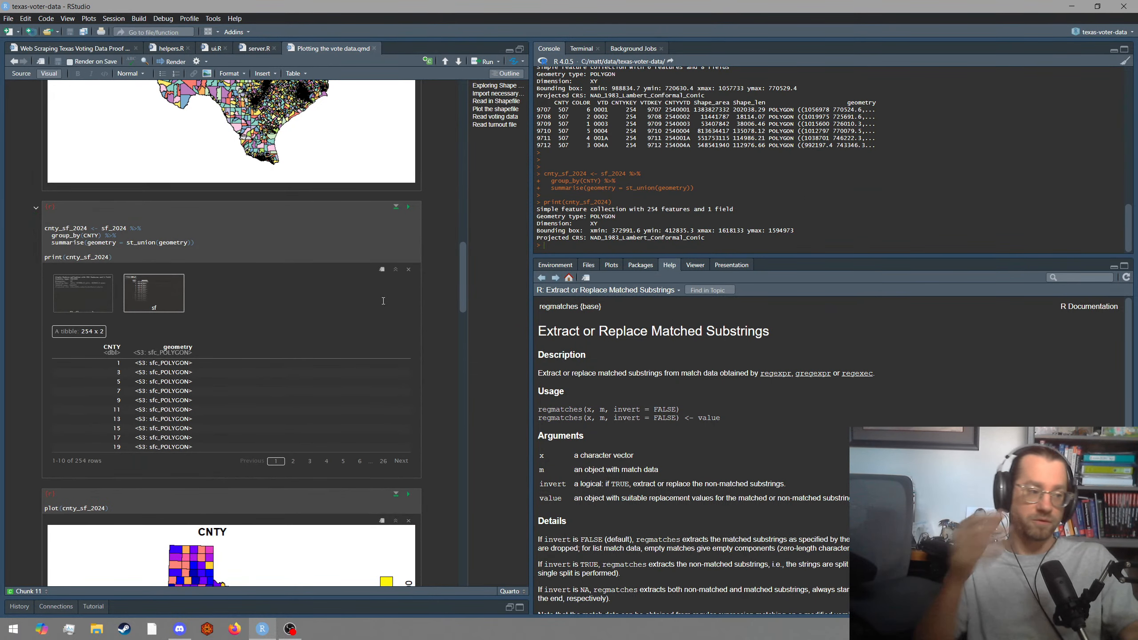
Run the chunk that plots the county map from cnty_sf_2024.
scroll(383, 301, down, 5)
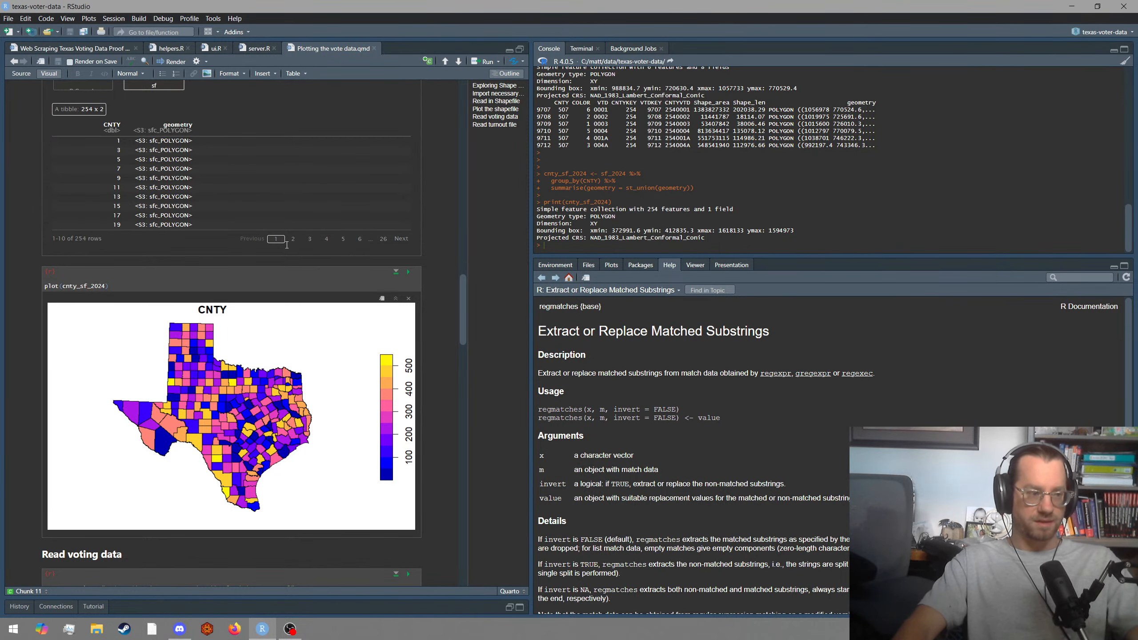
scroll(285, 247, up, 4)
scroll(245, 246, down, 4)
scroll(363, 307, down, 1)
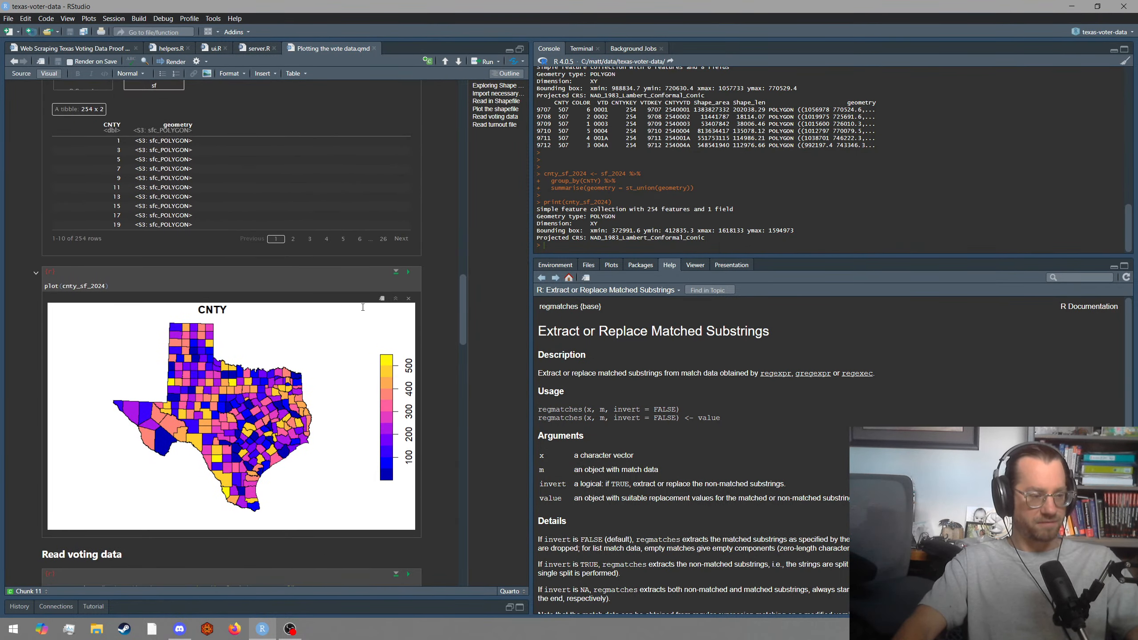
click(409, 273)
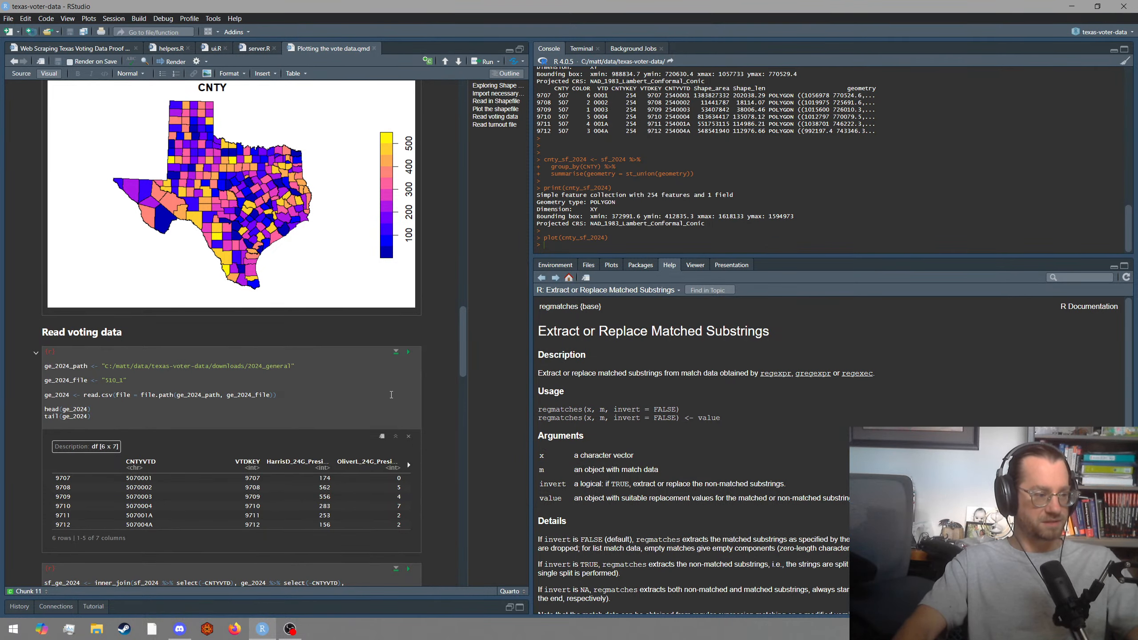
Run the chunk reading the 2024 general election data into ge_2024 and the one joining it to sf_2024 by VTDKEY.
scroll(391, 396, down, 2)
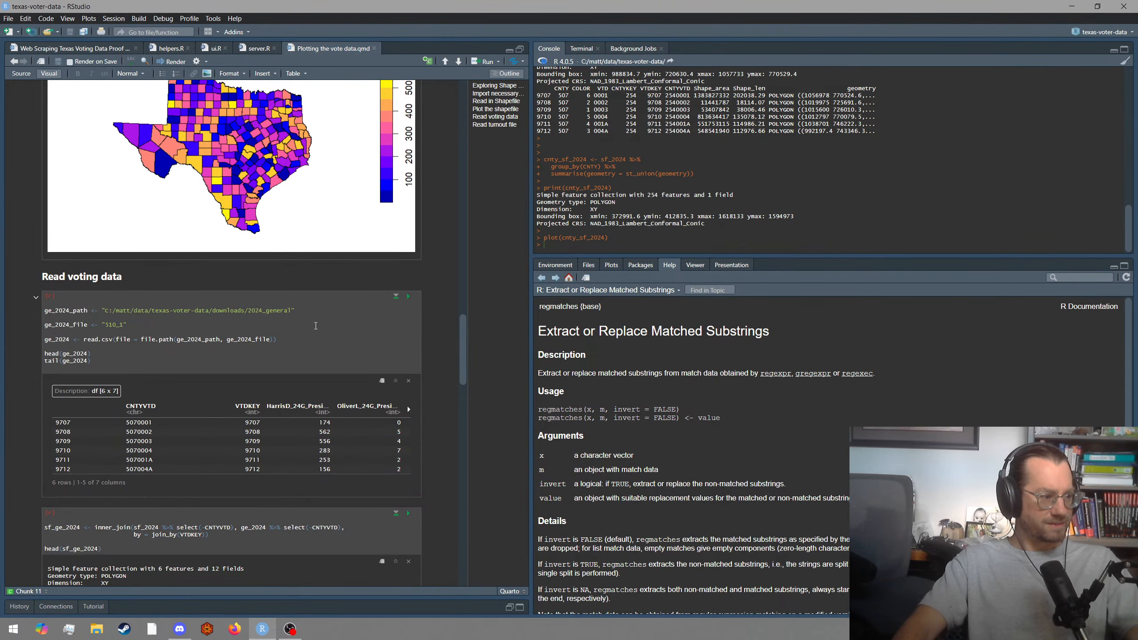
click(408, 297)
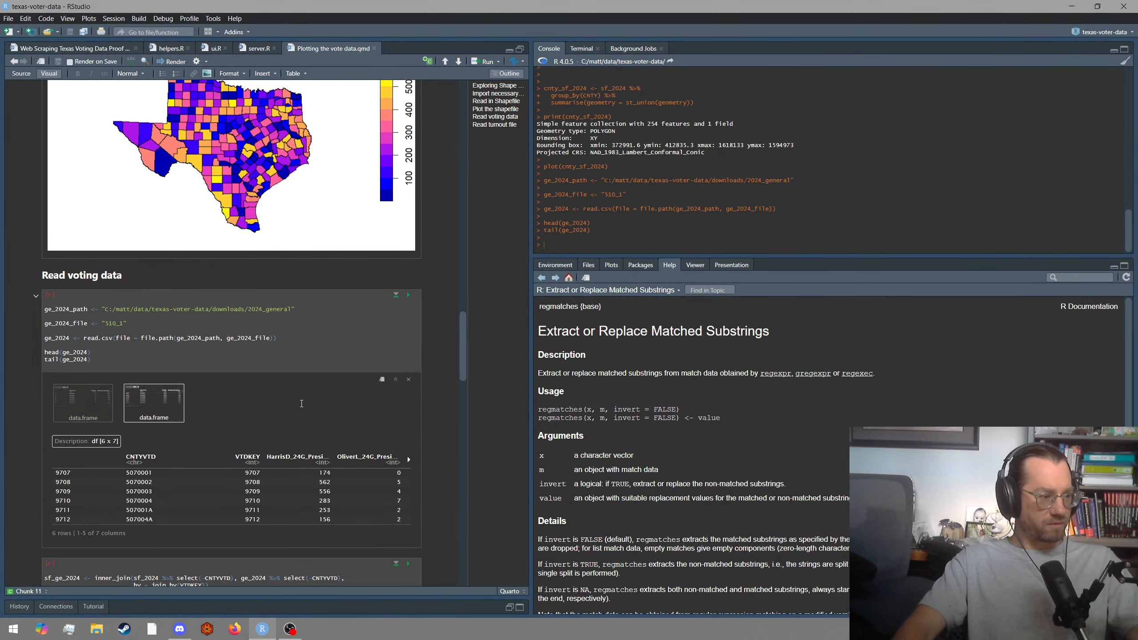
scroll(302, 401, down, 10)
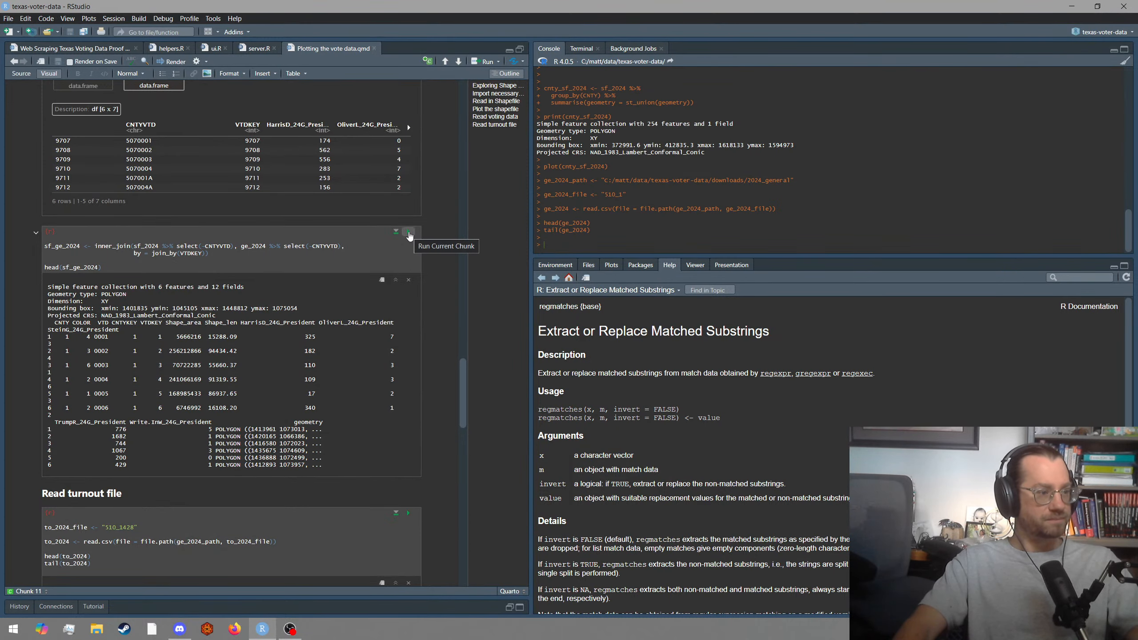
click(408, 232)
Run the chunk reading turnout file 510_1428 into to_2024 and the one joining it to sf_ge_2024 by VTDKEY.
scroll(388, 297, down, 10)
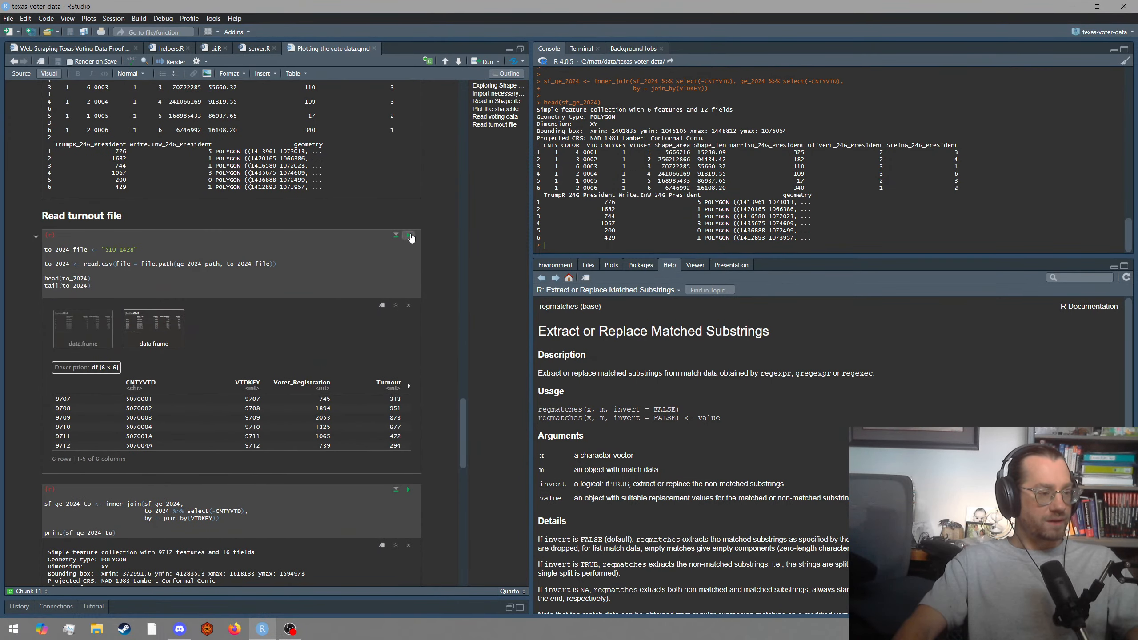
click(410, 236)
scroll(332, 254, down, 14)
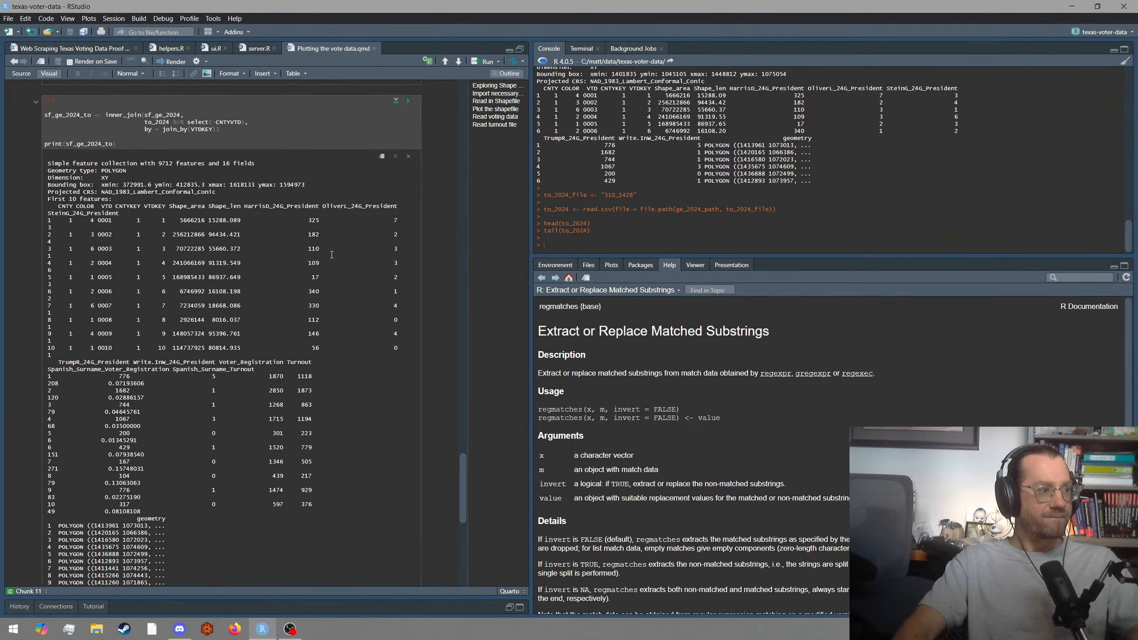
scroll(323, 175, up, 14)
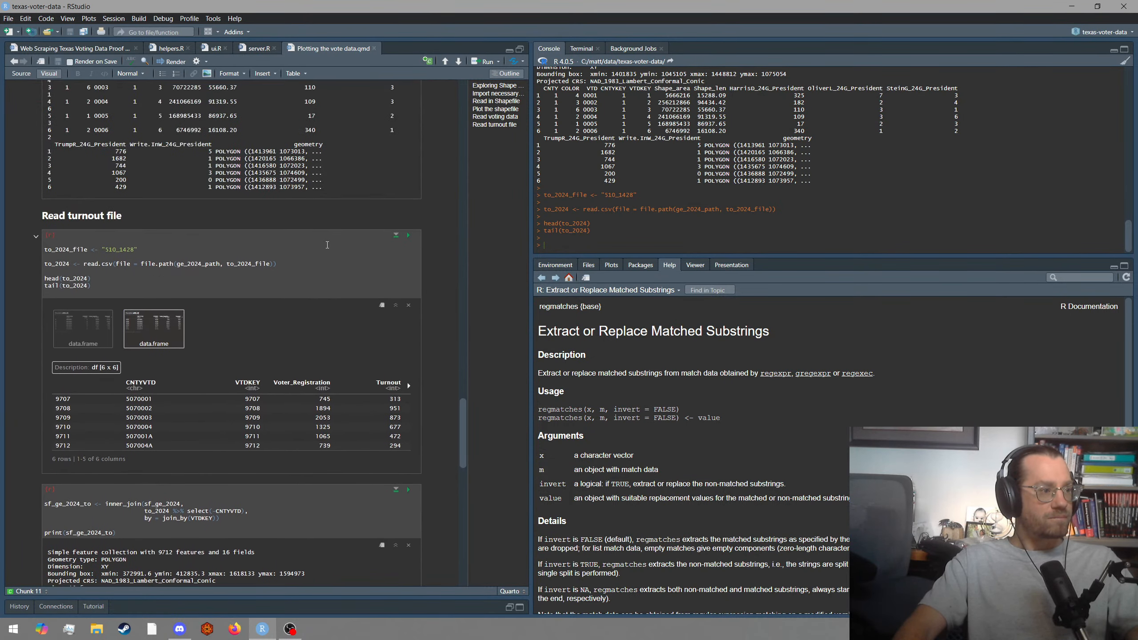
scroll(217, 244, down, 6)
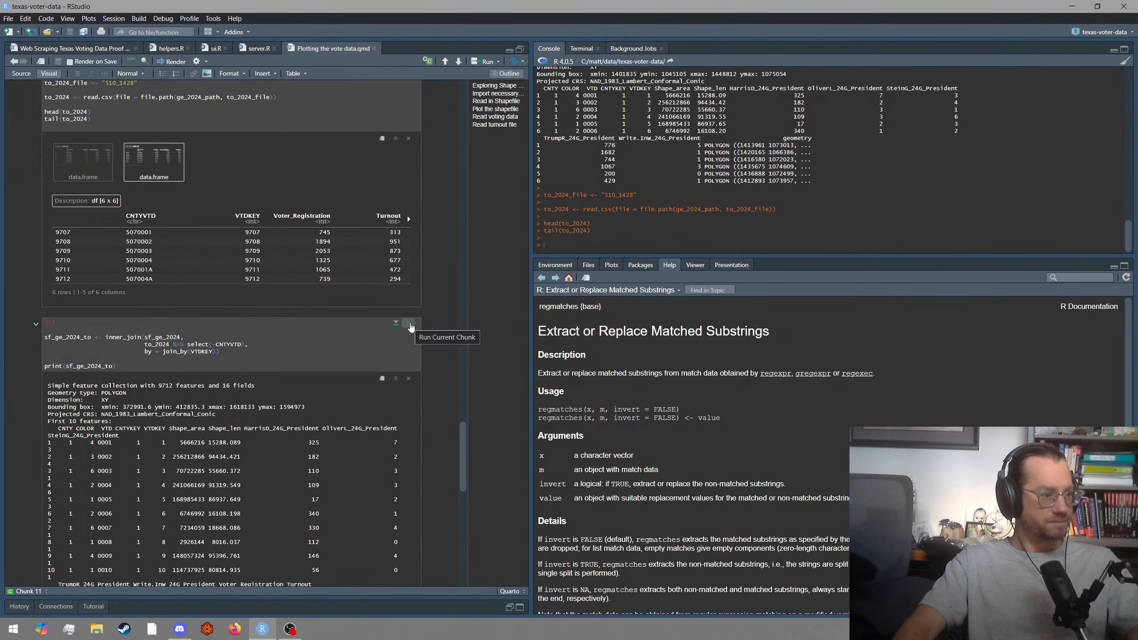
click(409, 323)
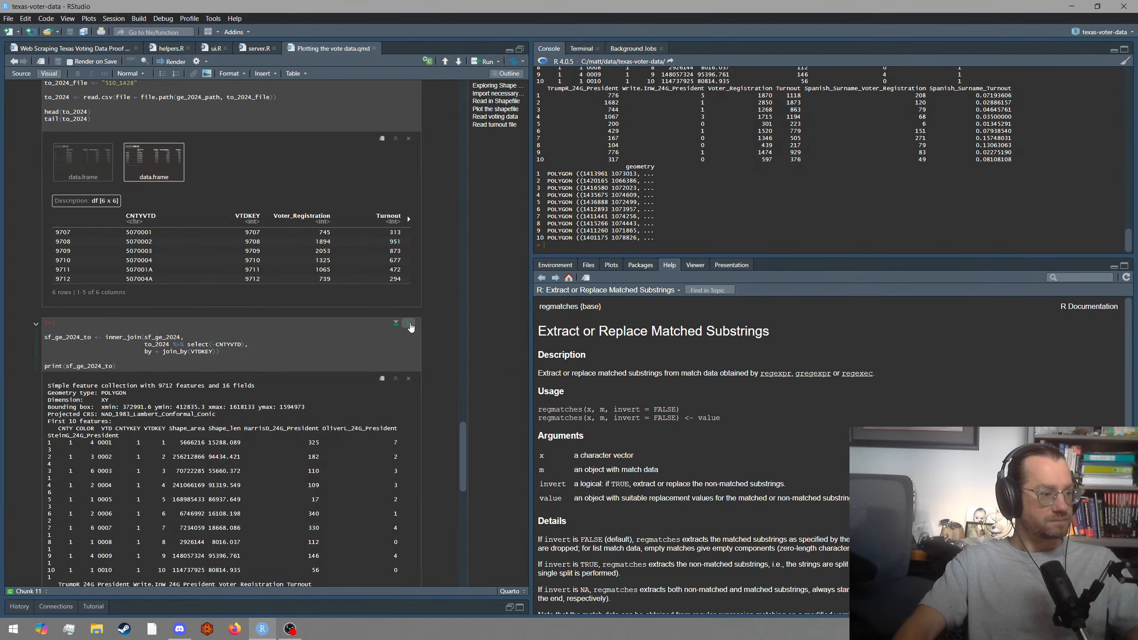
Run the chunk that sums turnout and voters by CNTY, calculates turnout_prop and plots it as a county map.
scroll(411, 323, down, 2)
click(367, 338)
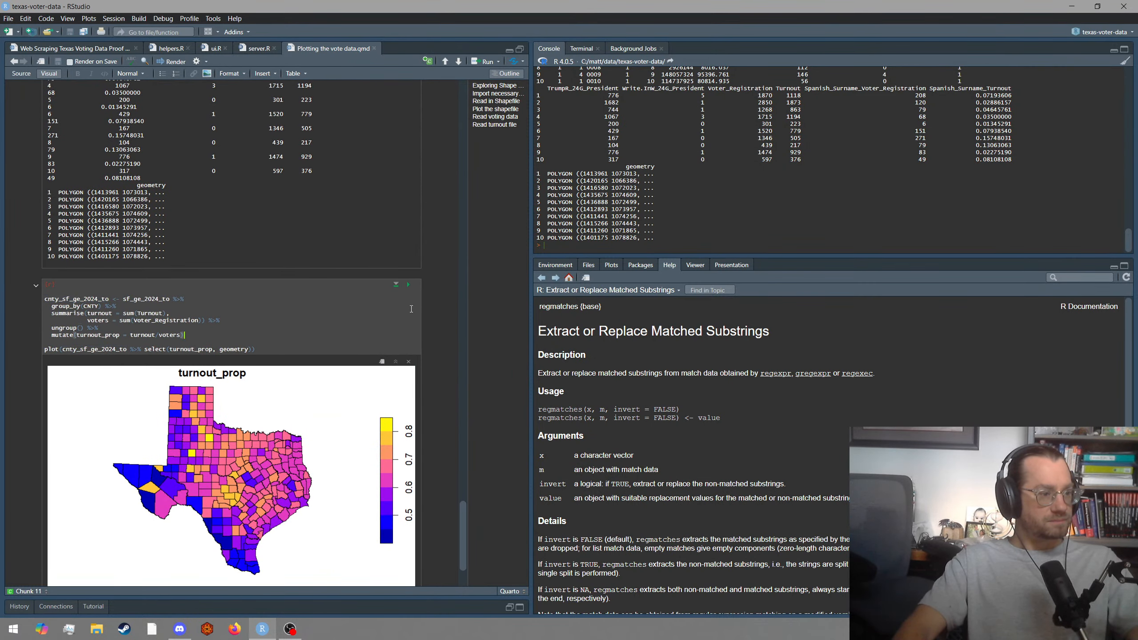
click(410, 288)
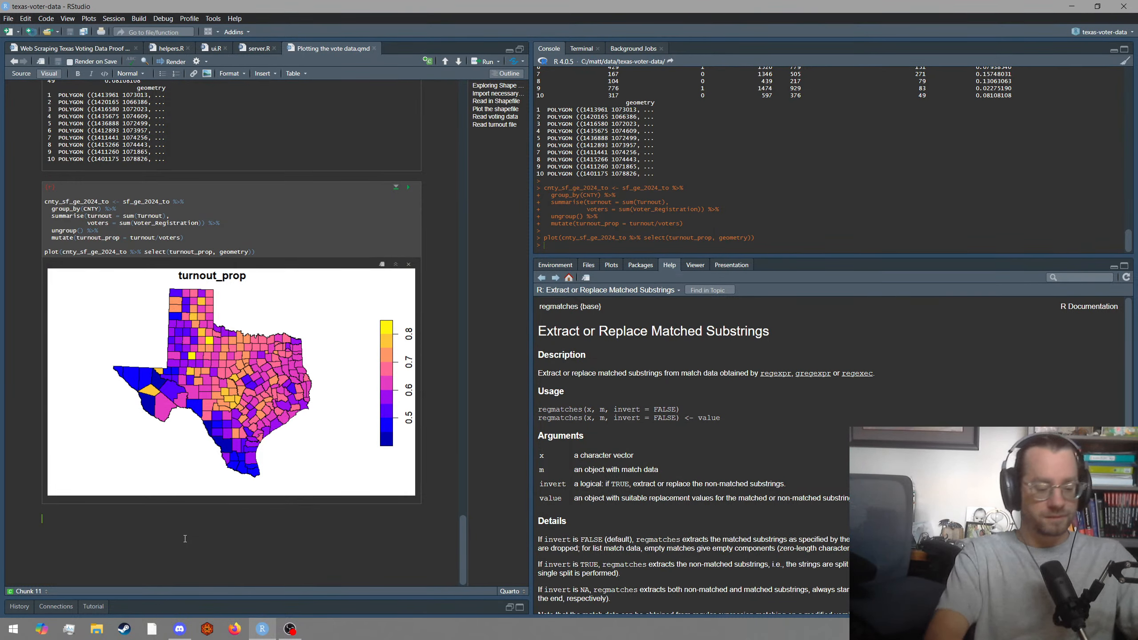
Add a level-two heading reading "Read in demographic data (2020)" below the turnout map.
text(## Read in de)
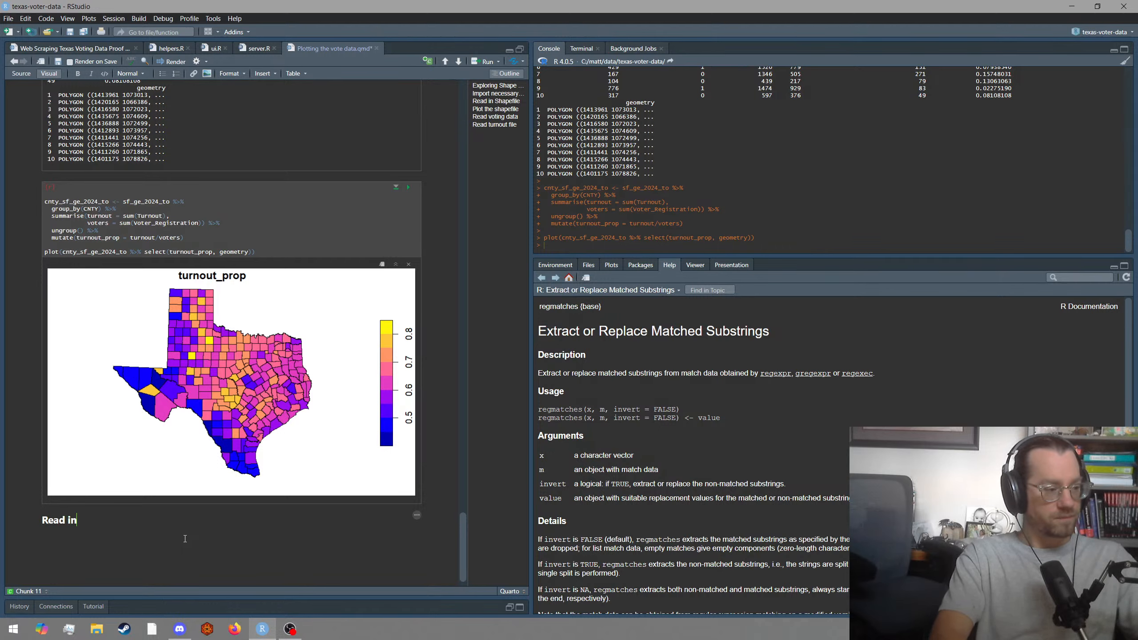
text(mographic )
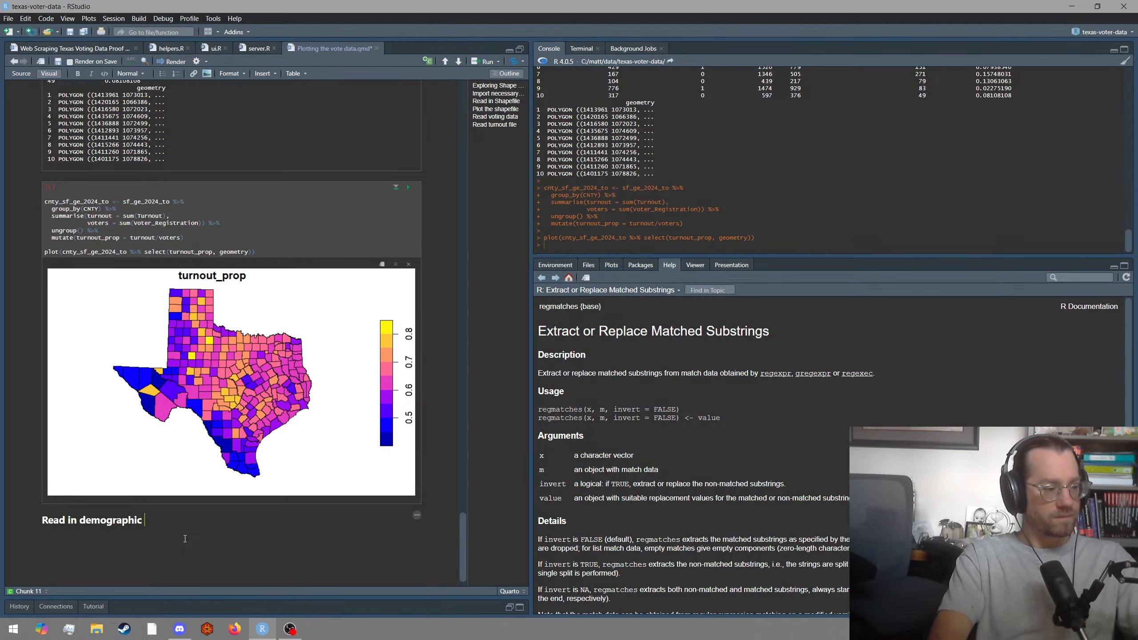
text(data (2020))
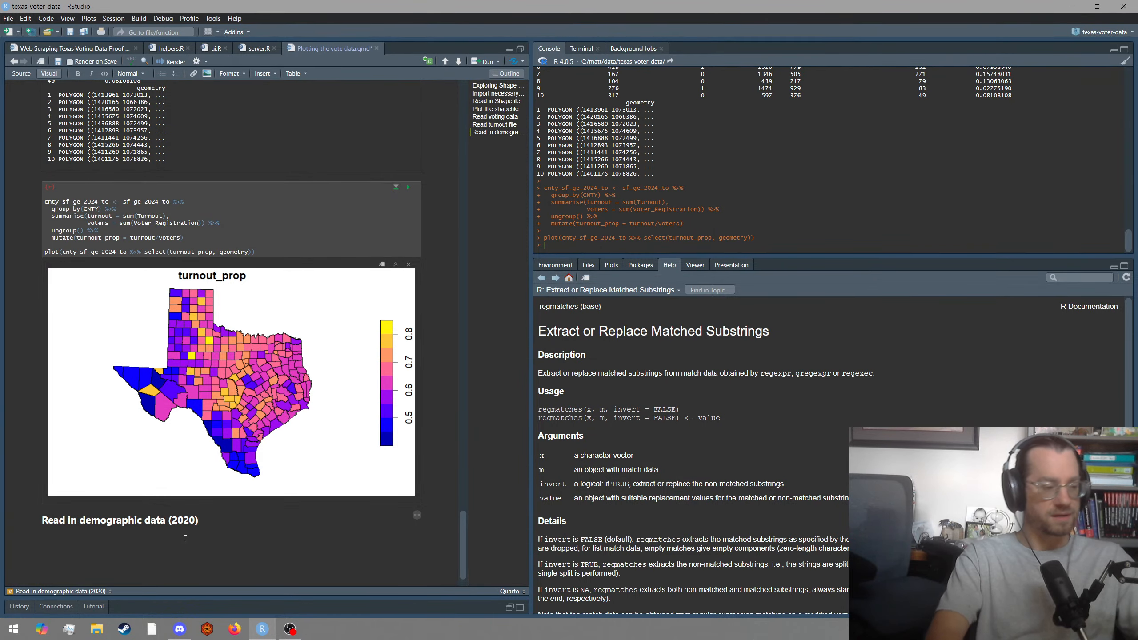
Switch to File Explorer and look through the data folder inside the texas-voter-data project folder.
click(103, 629)
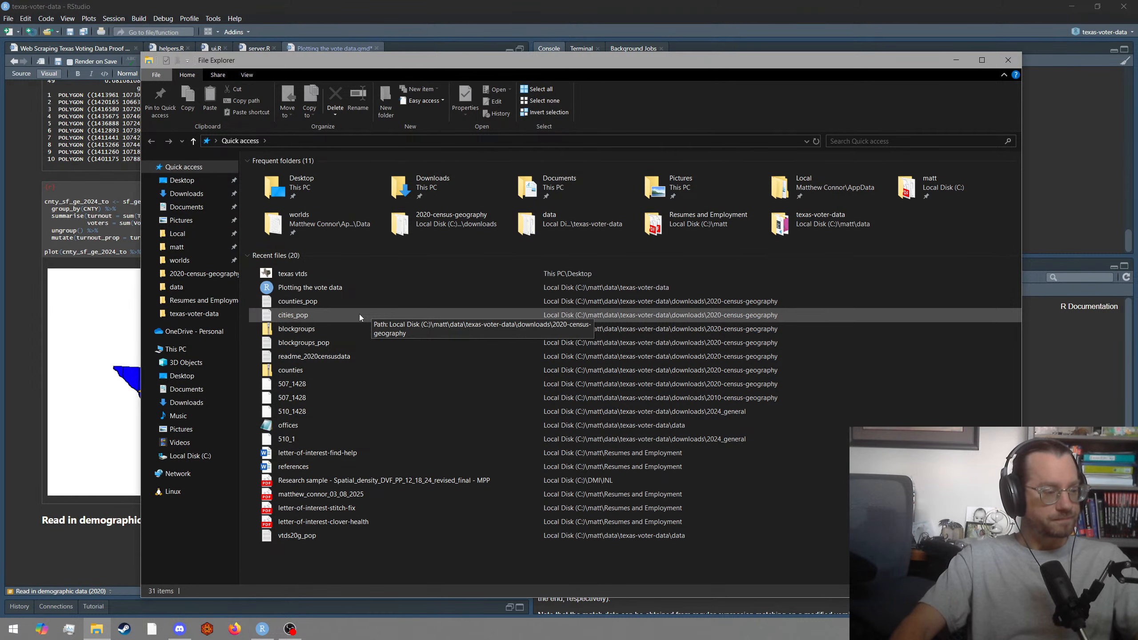
drag(452, 63, 1137, 261)
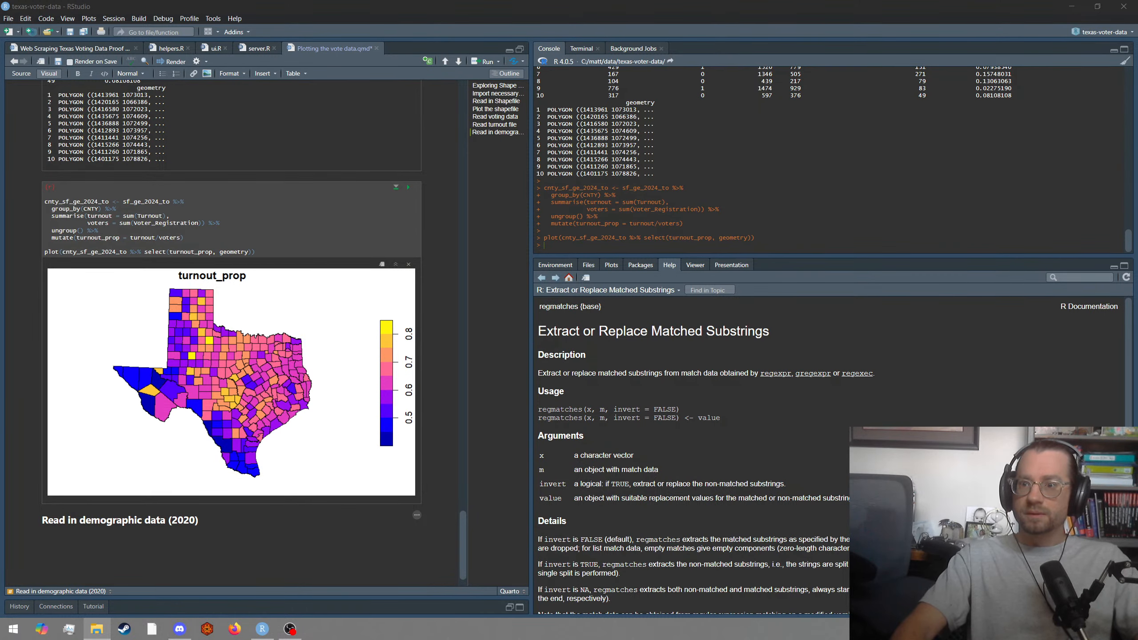
drag(1137, 251, 544, 103)
double_click(448, 213)
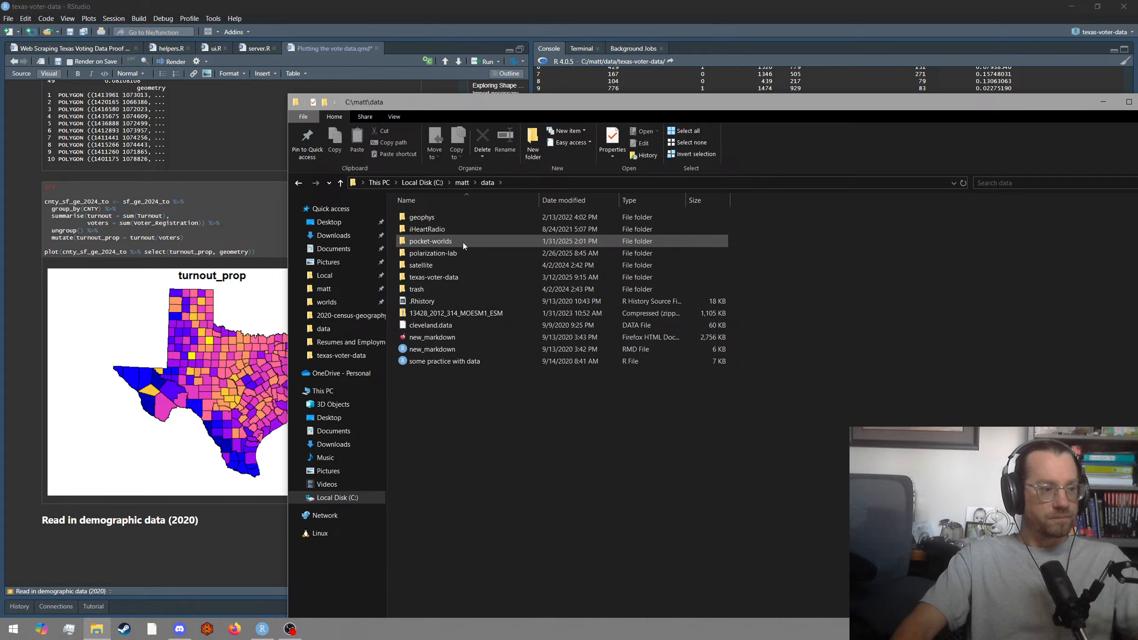
double_click(463, 275)
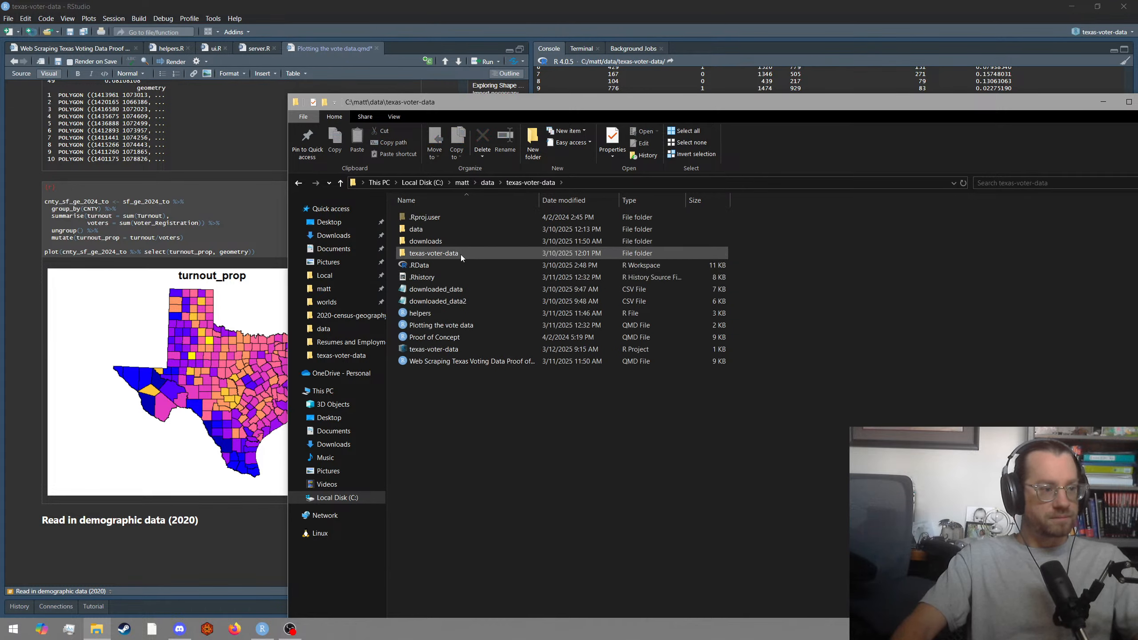
double_click(447, 232)
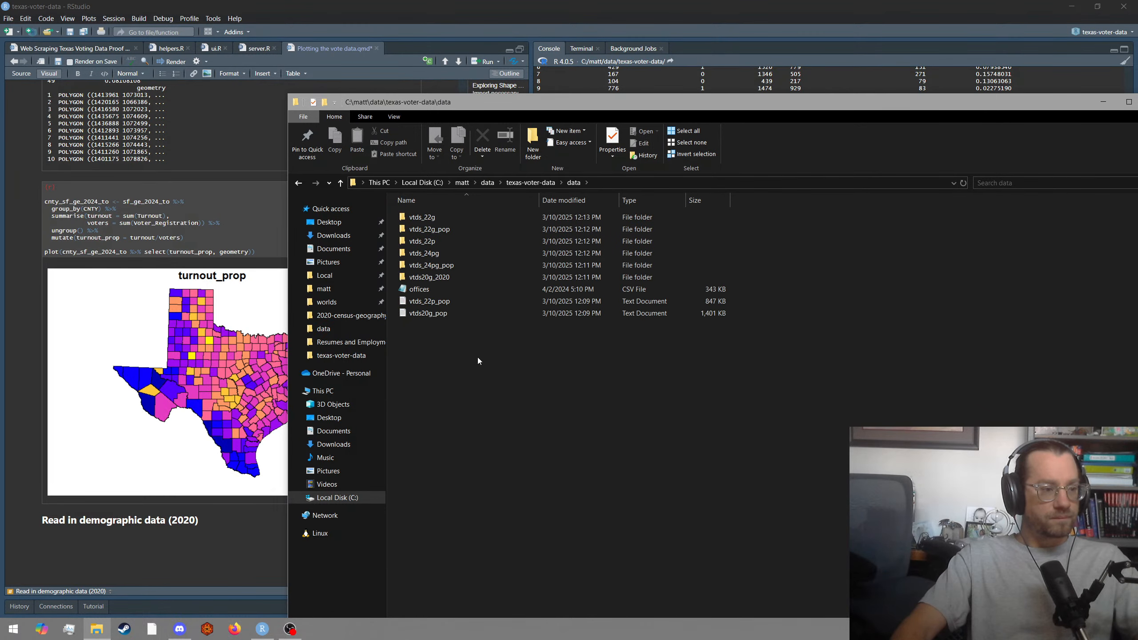
Copy the path of the 2020-census-geography folder located in the texas-voter-data project's downloads folder.
click(518, 185)
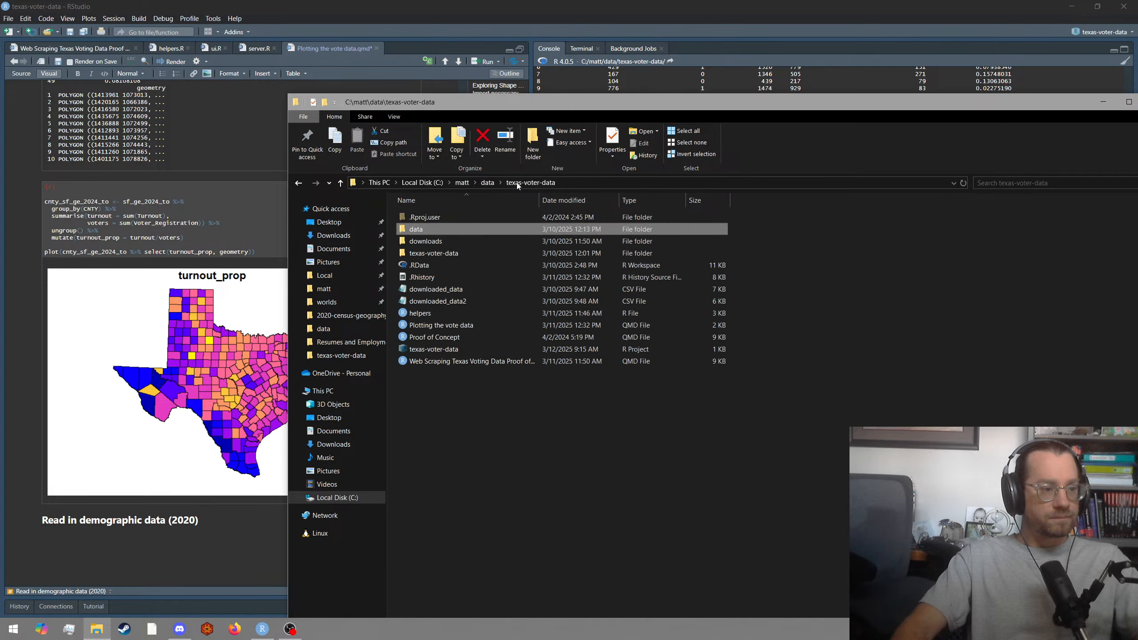
double_click(484, 244)
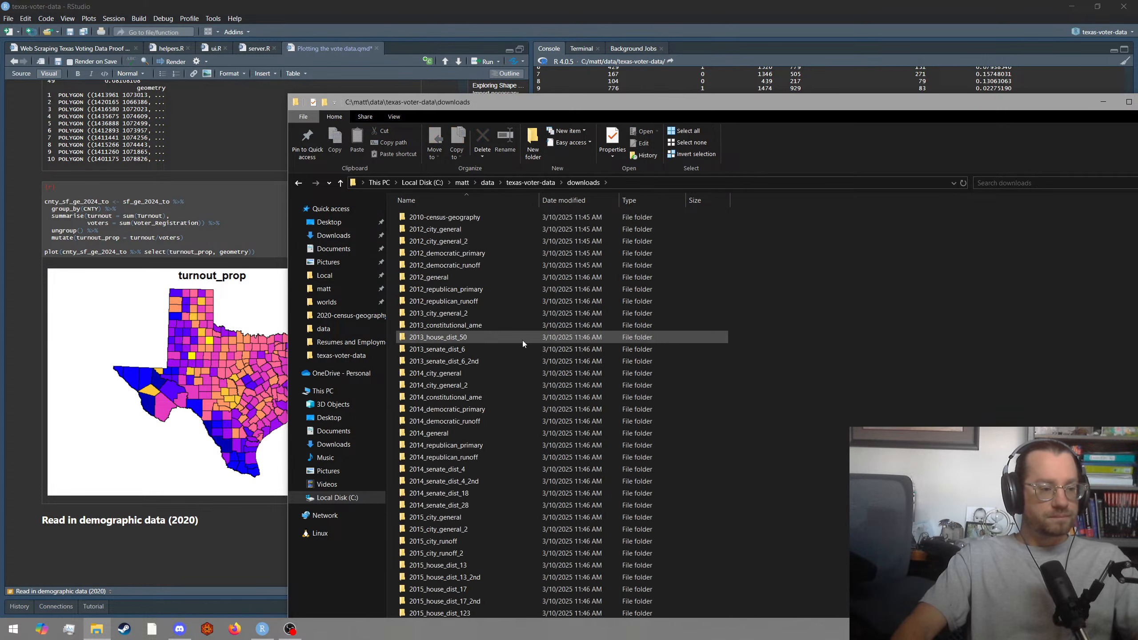
scroll(523, 340, down, 20)
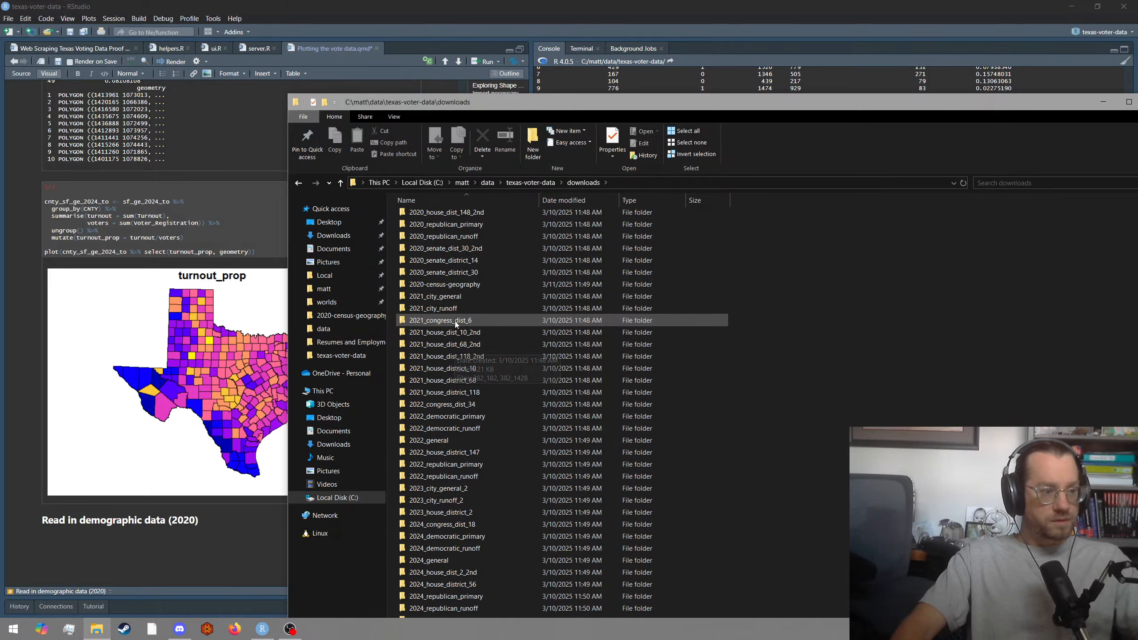
scroll(470, 347, up, 3)
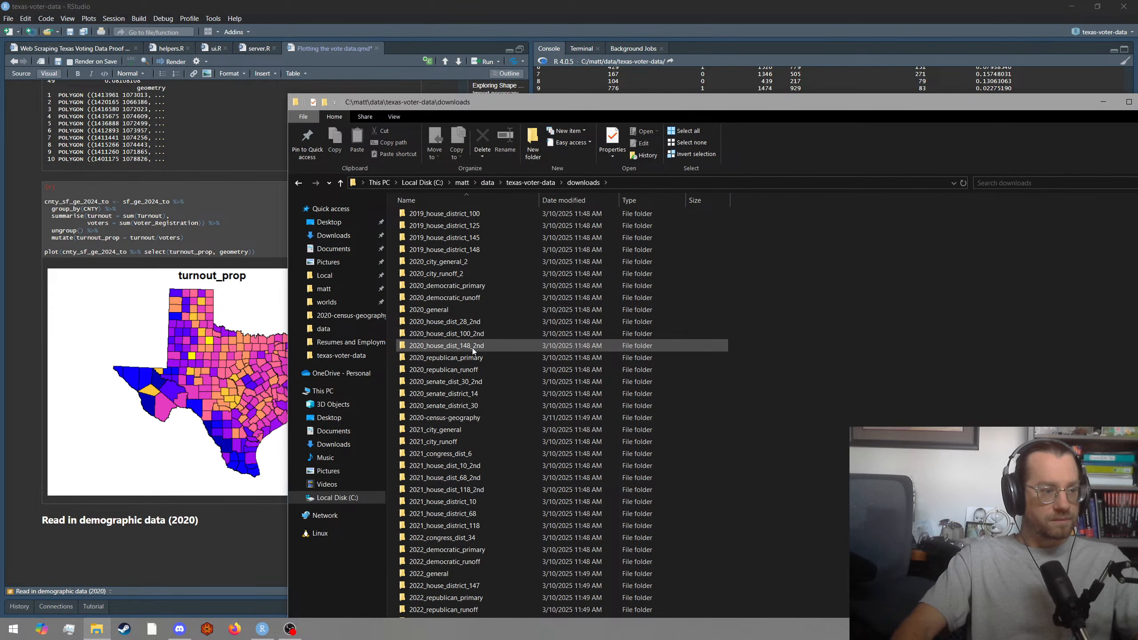
scroll(469, 332, up, 1)
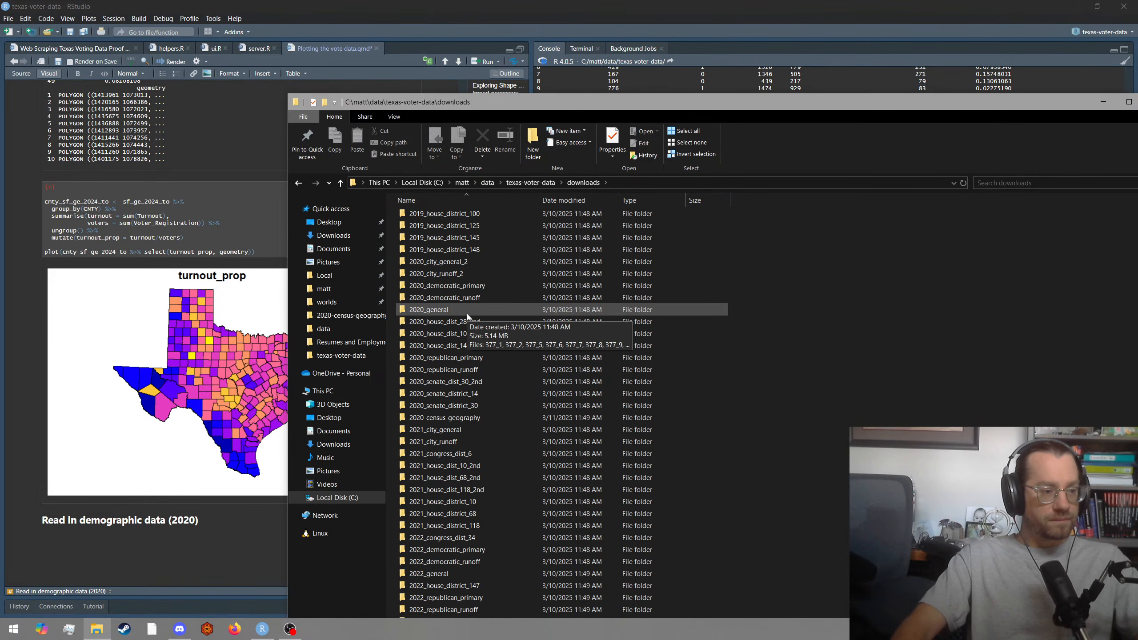
mouse_move(460, 419)
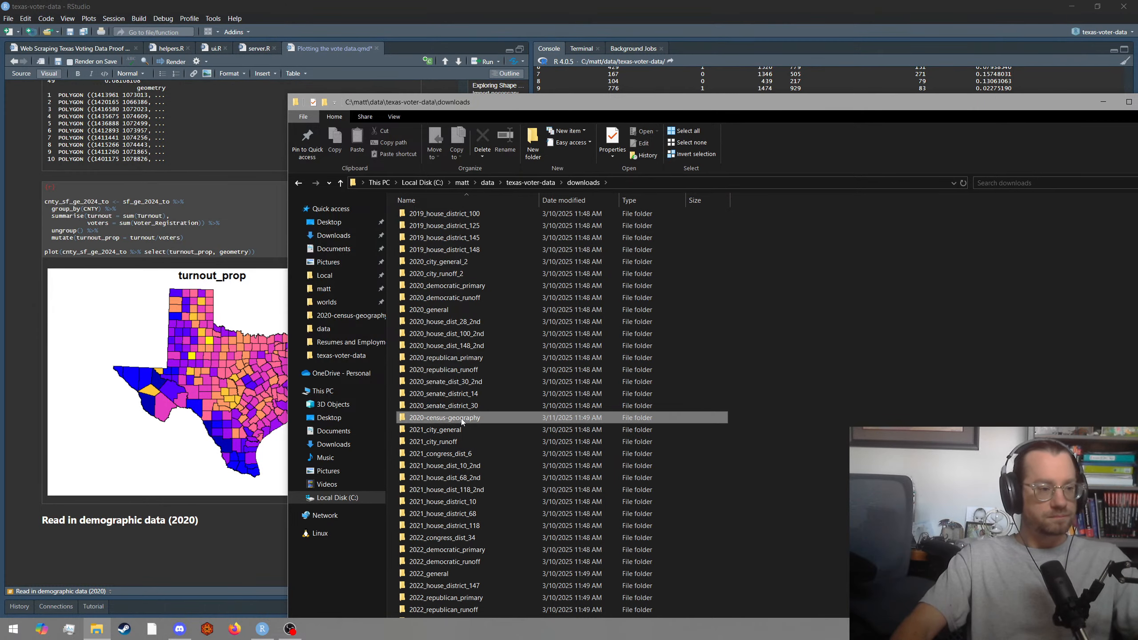
right_click(460, 418)
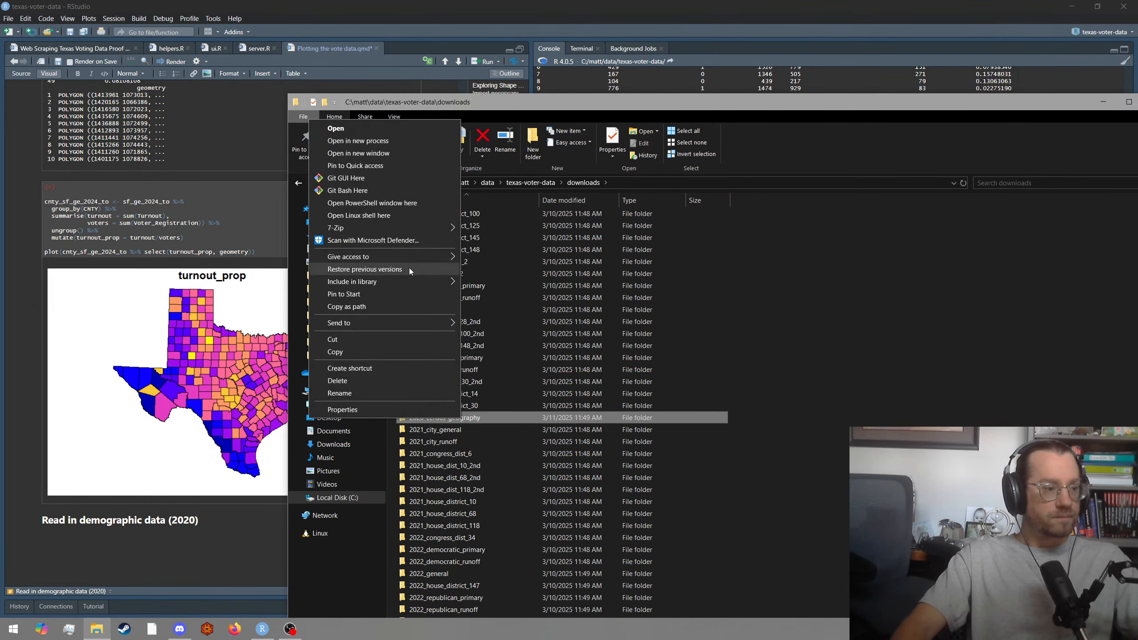
click(391, 305)
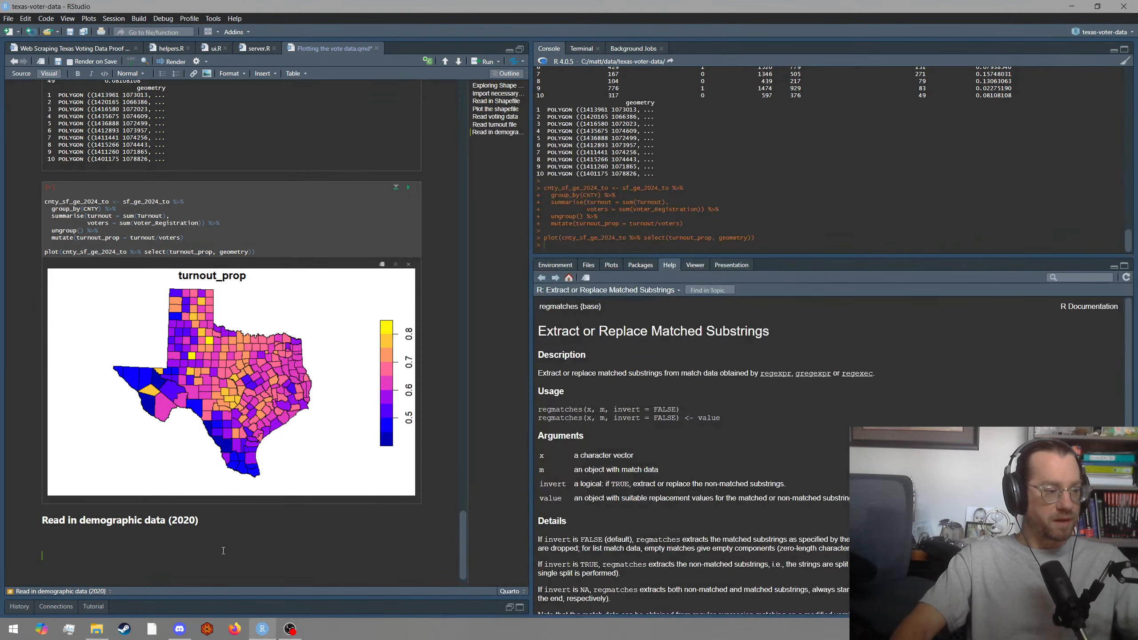
In RStudio, insert a code chunk under the demographic data heading and begin an assignment to demo_2020.
click(226, 550)
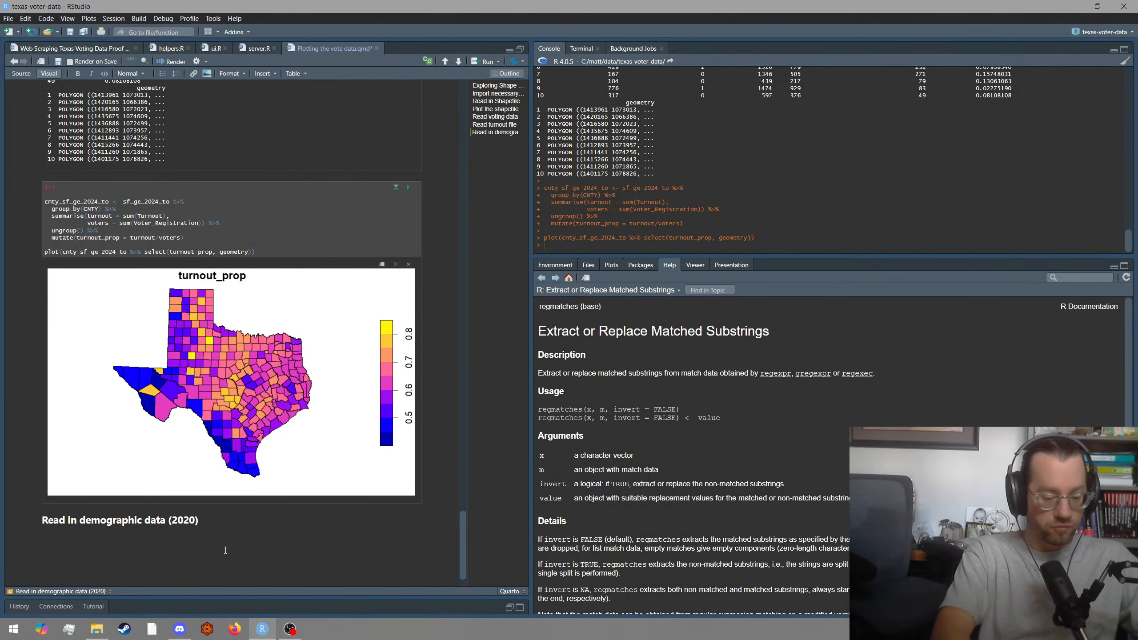
key(ctrl+alt+i)
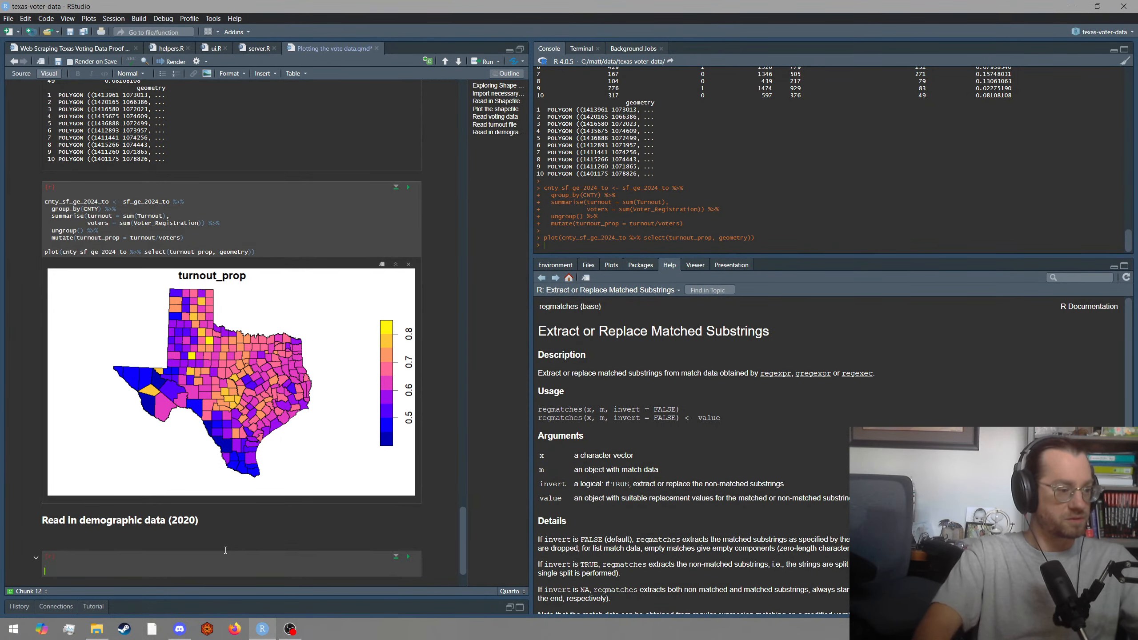
scroll(238, 499, down, 2)
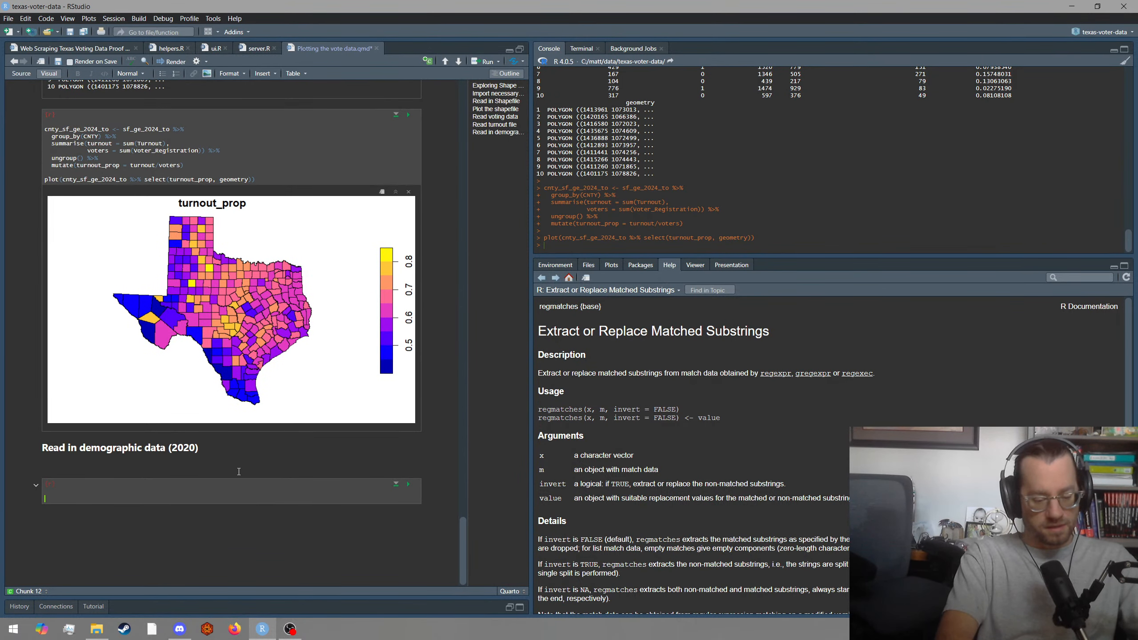
text(demo_2020 <- rea)
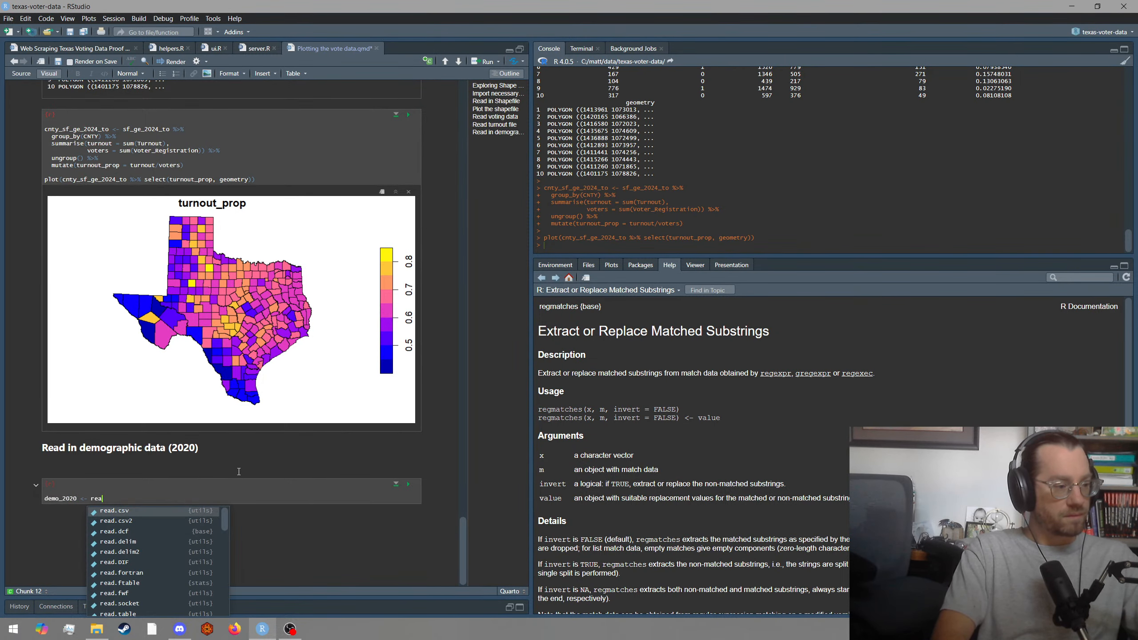
key(BackSpace)
key(BackSpace)
key(BackSpace)
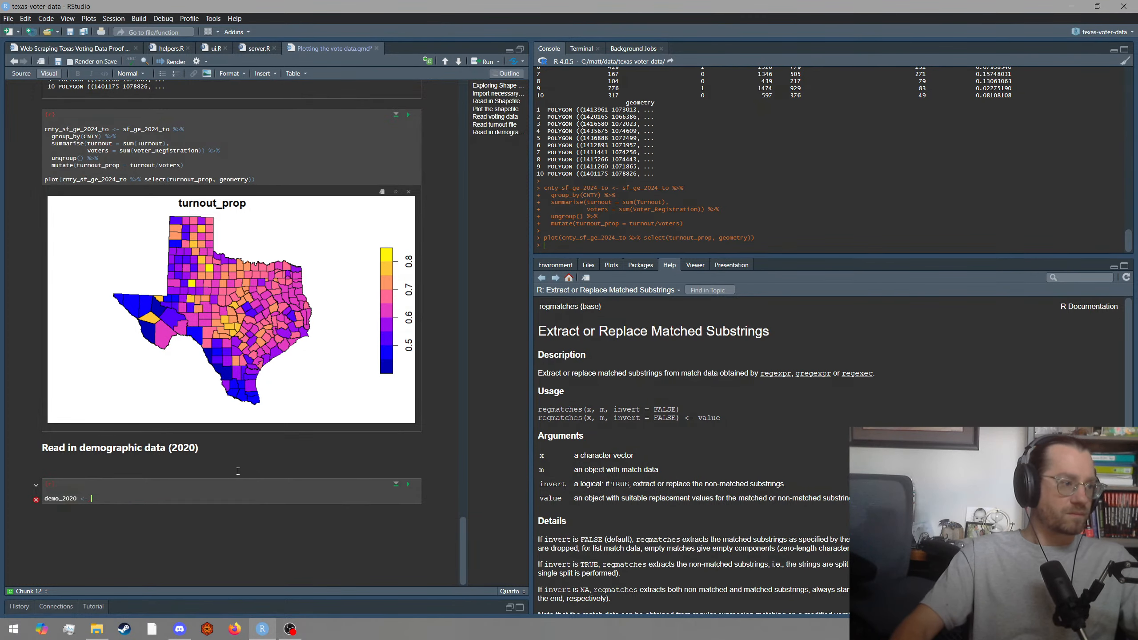
Switch to File Explorer, open the 2020-census-geography folder and look through the contents of the blockgroups archive.
click(97, 628)
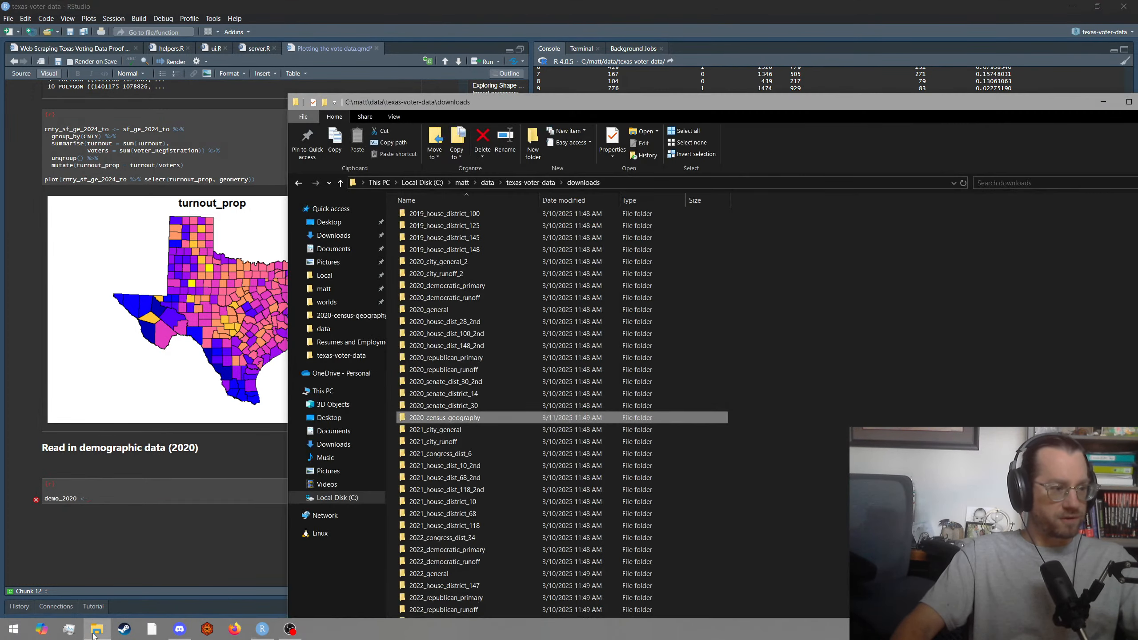
double_click(458, 420)
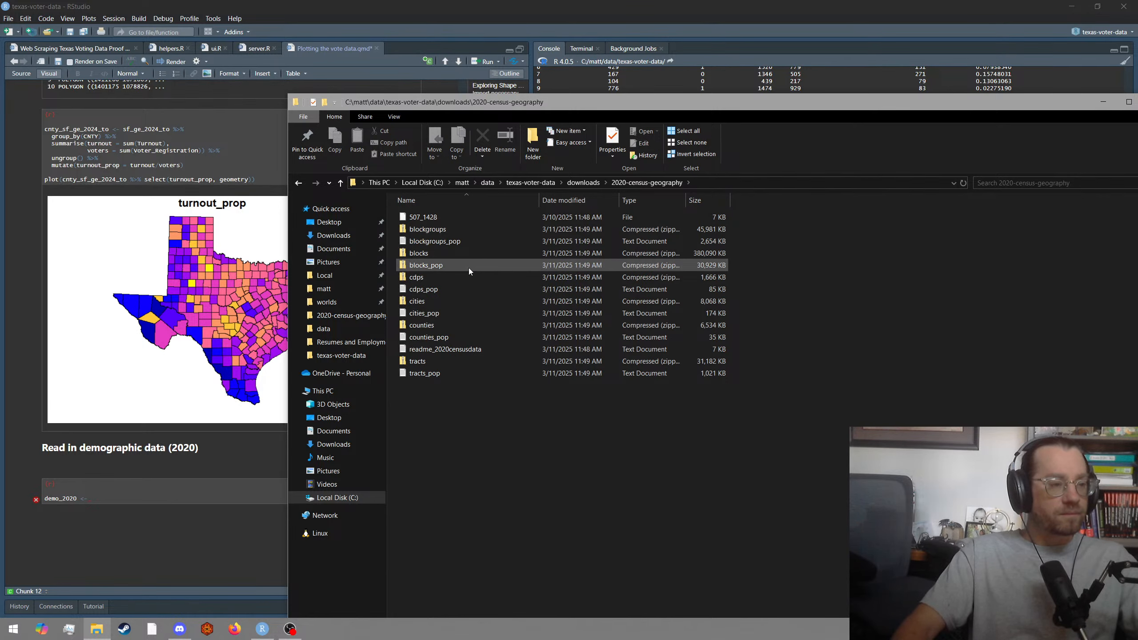
double_click(453, 228)
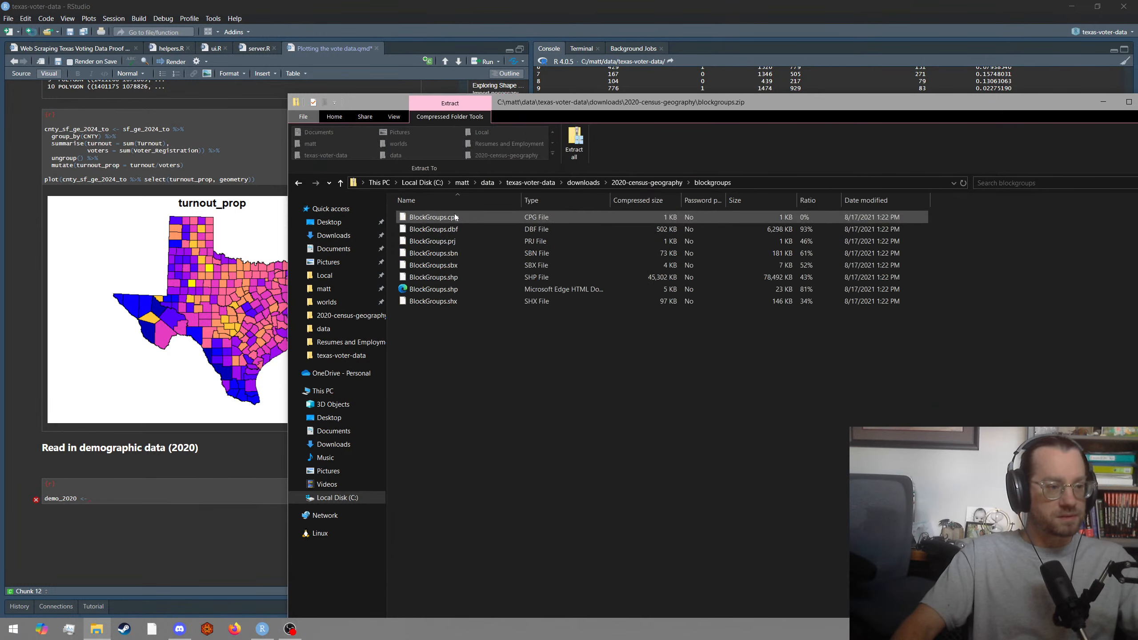
click(588, 187)
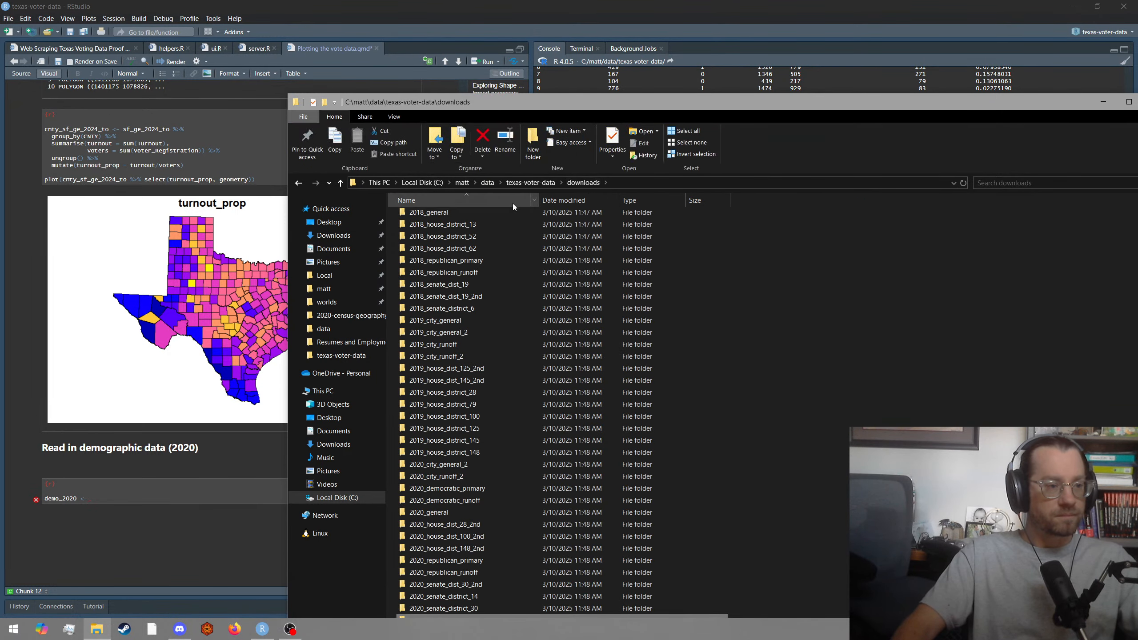
click(303, 185)
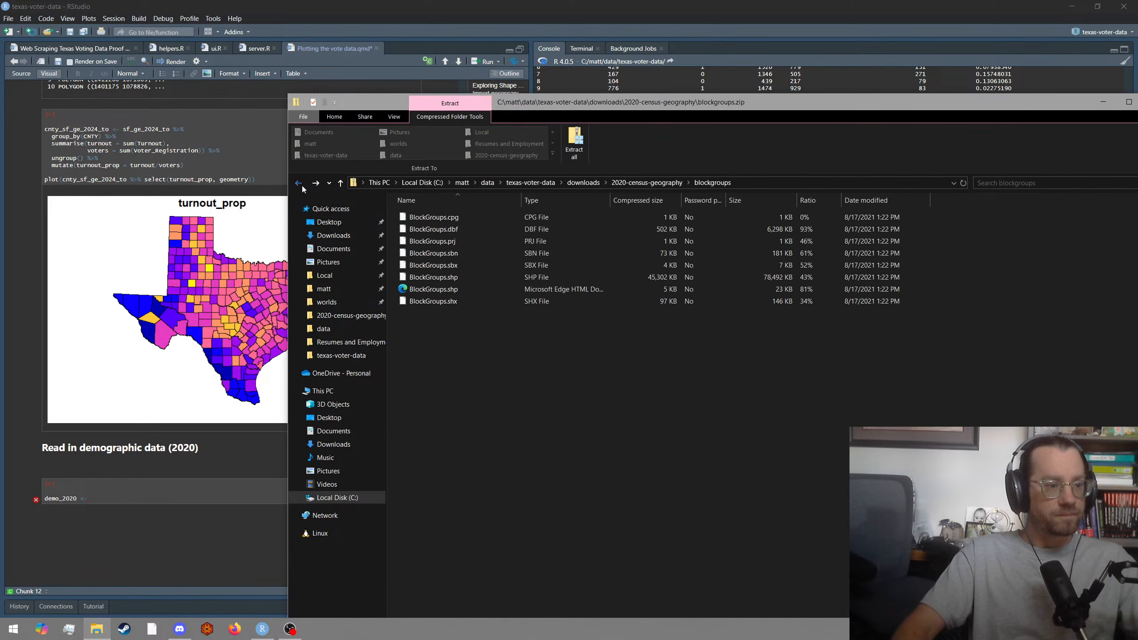
click(302, 185)
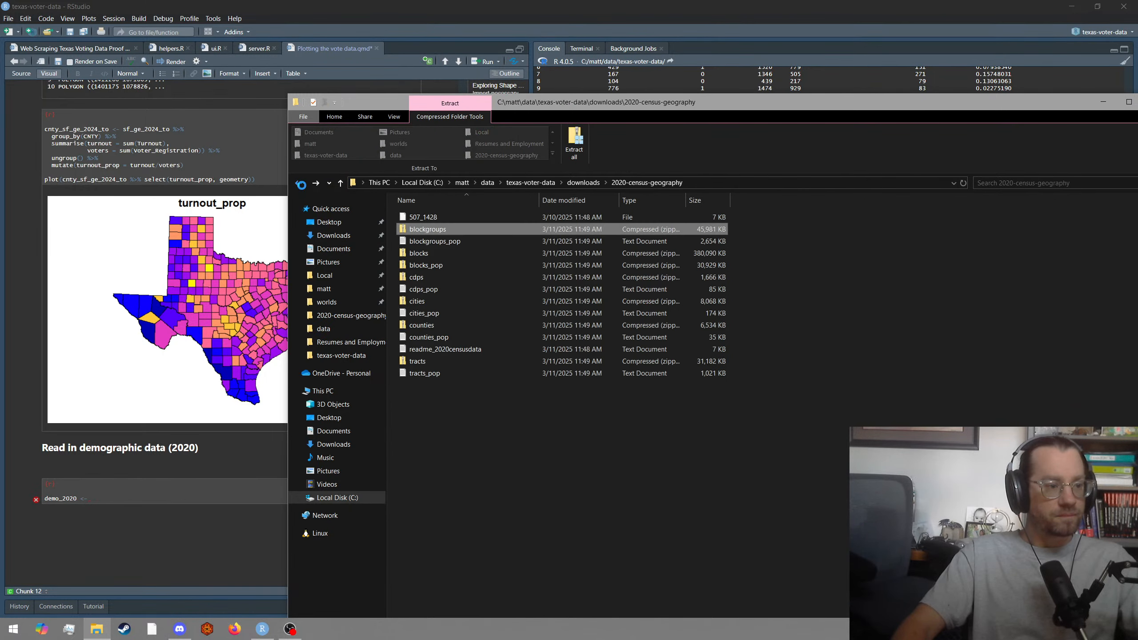
Extract the blockgroups archive into its own blockgroups folder and move the zip file into that folder.
right_click(437, 228)
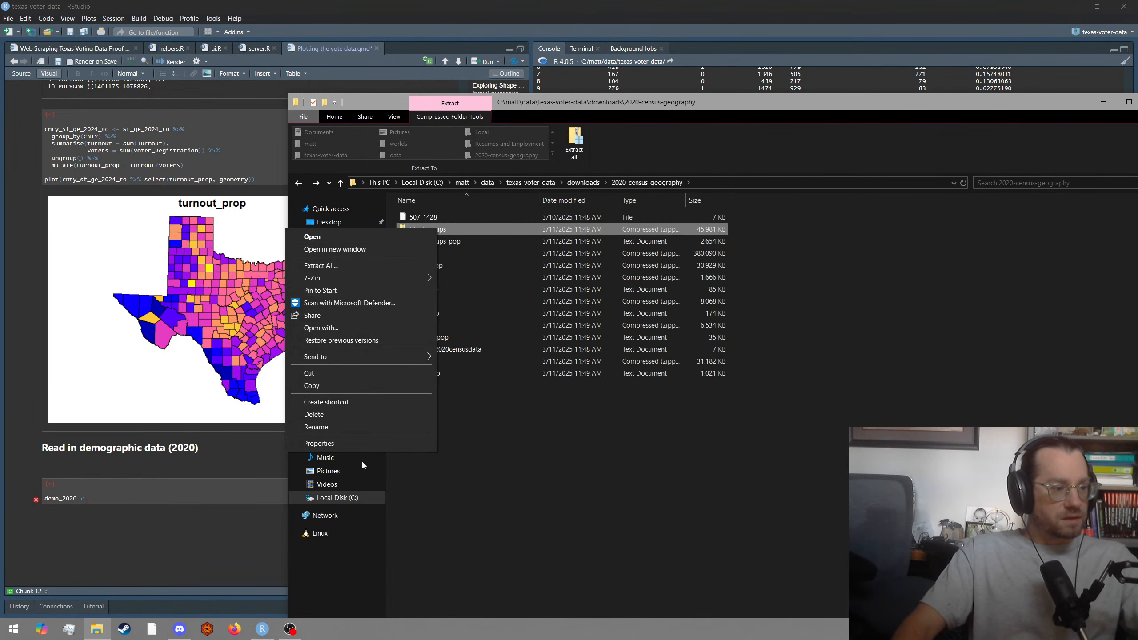
click(449, 120)
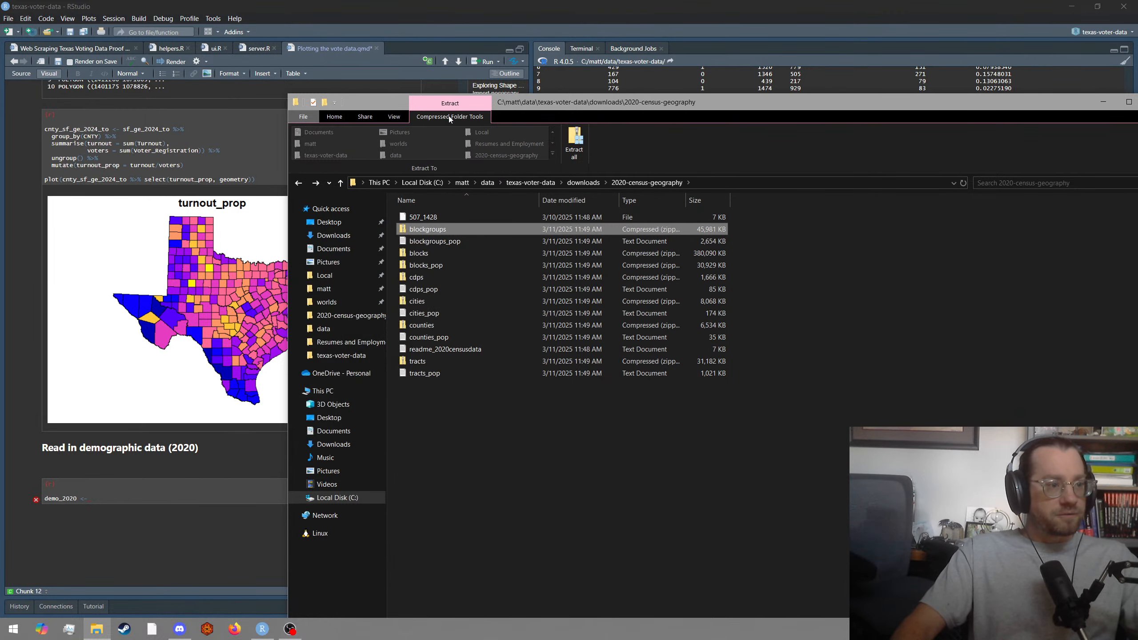
click(574, 145)
click(657, 428)
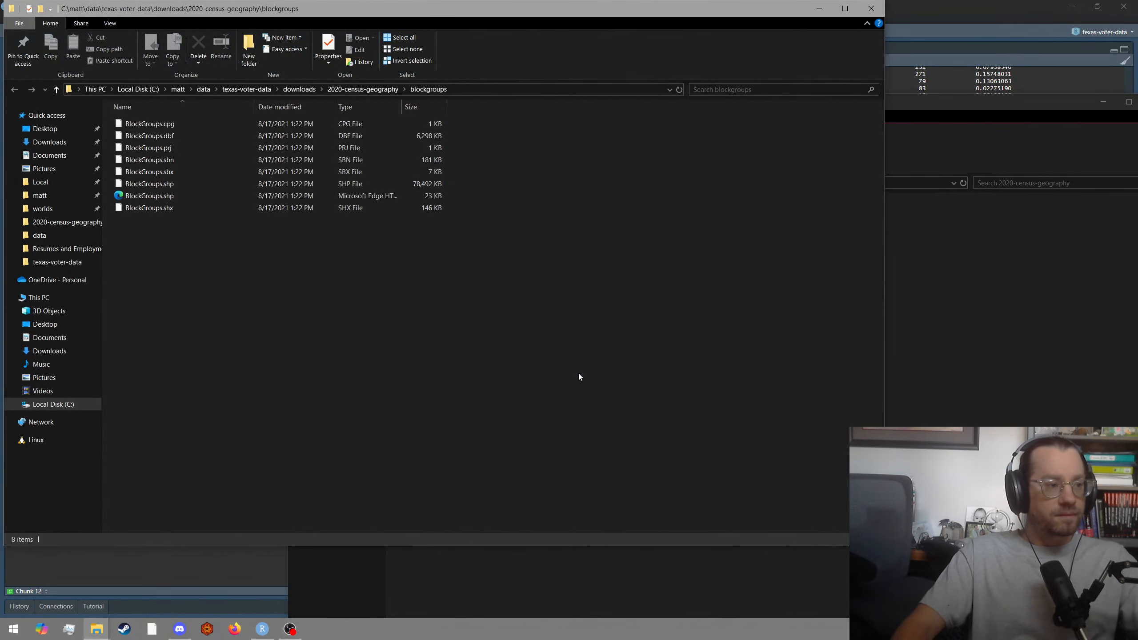
click(869, 14)
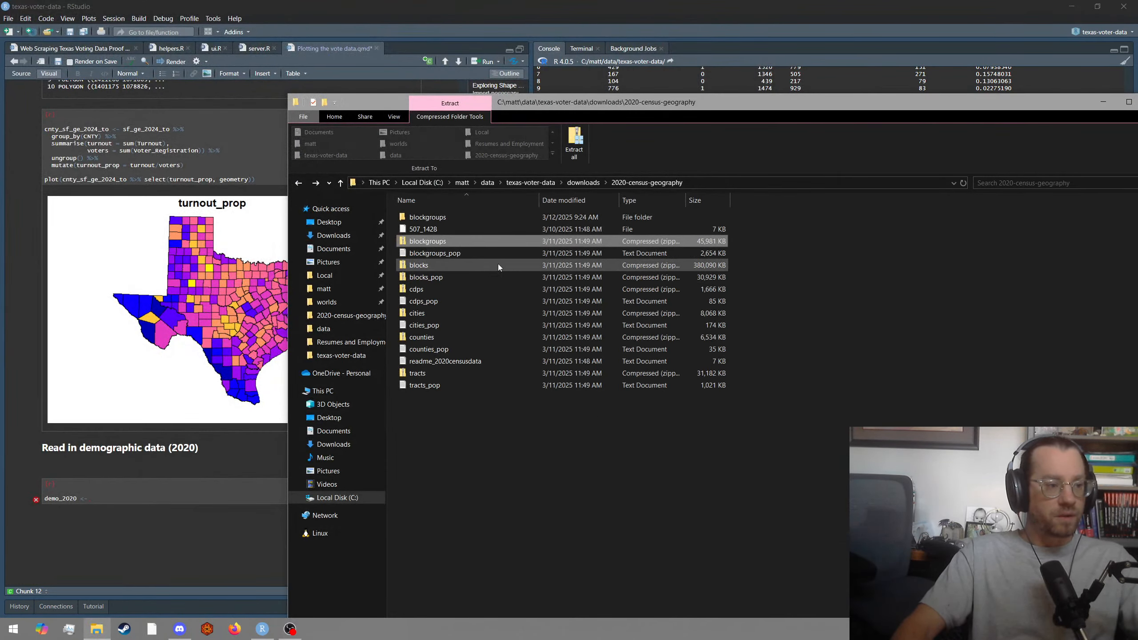
drag(434, 243, 433, 218)
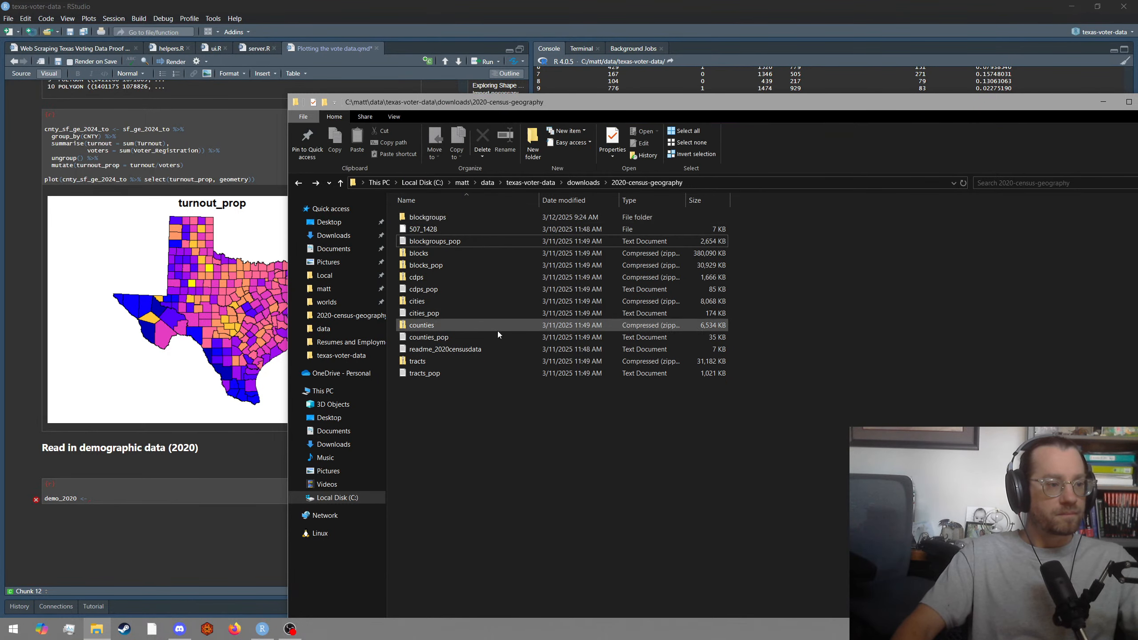
Extract the blocks archive to a blocks folder inside 2020-census-geography and close the window showing the extracted files.
right_click(410, 254)
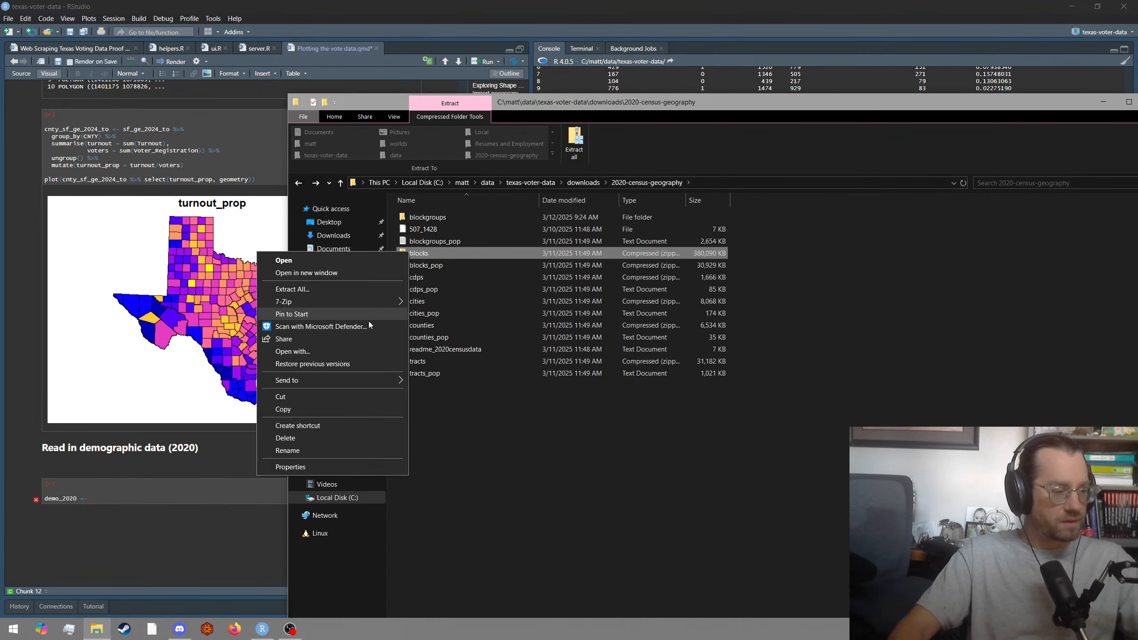
click(550, 404)
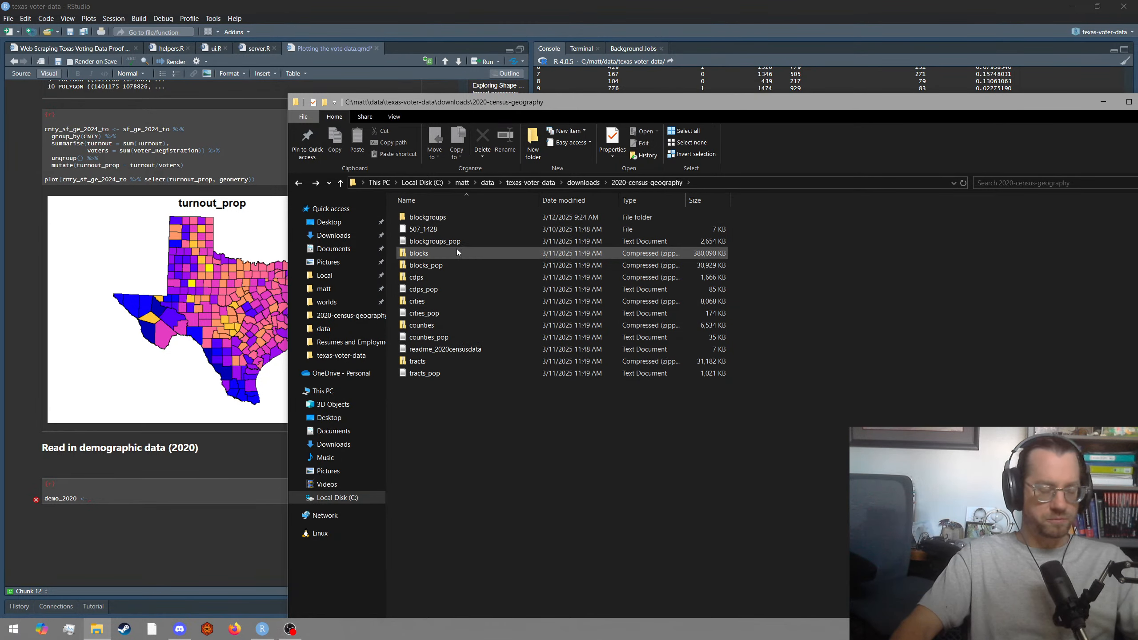
mouse_move(457, 250)
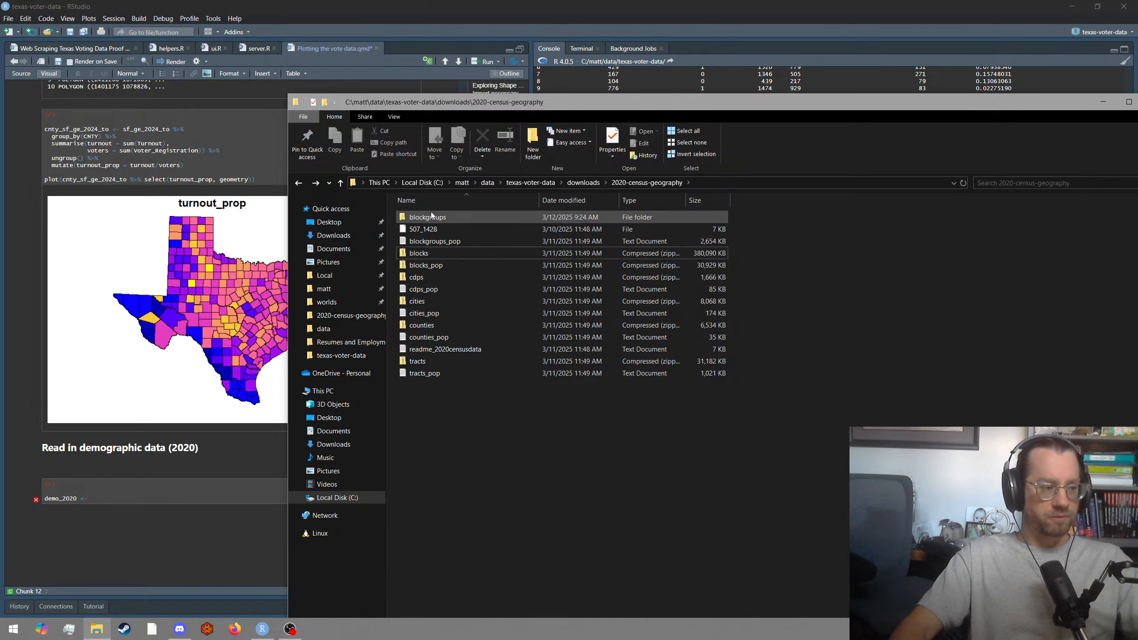
mouse_move(438, 217)
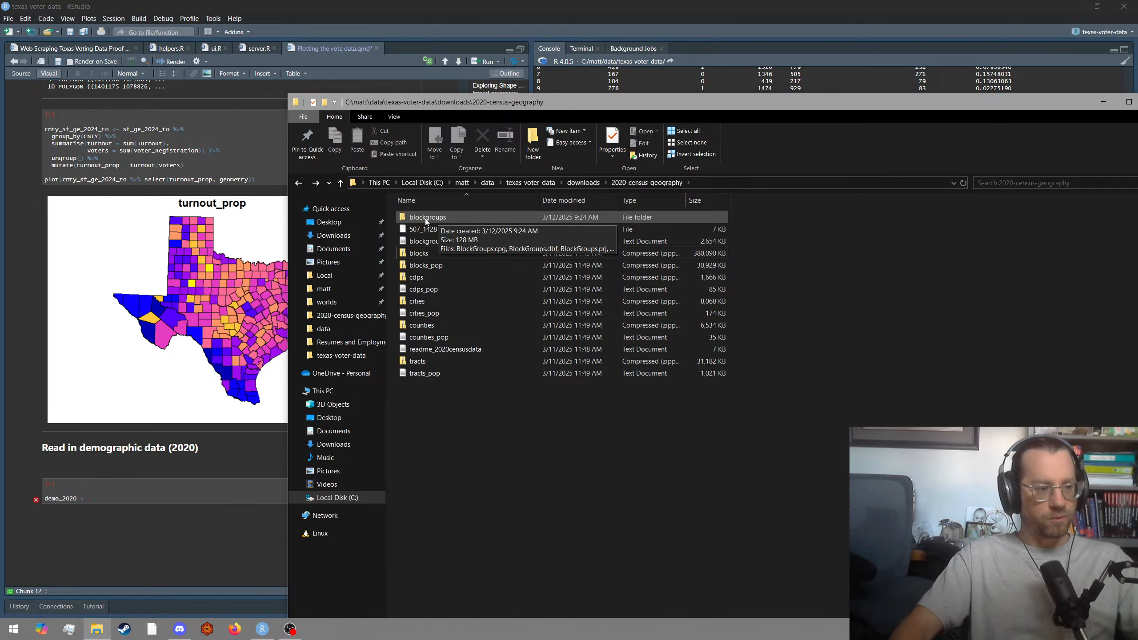
right_click(429, 255)
click(465, 251)
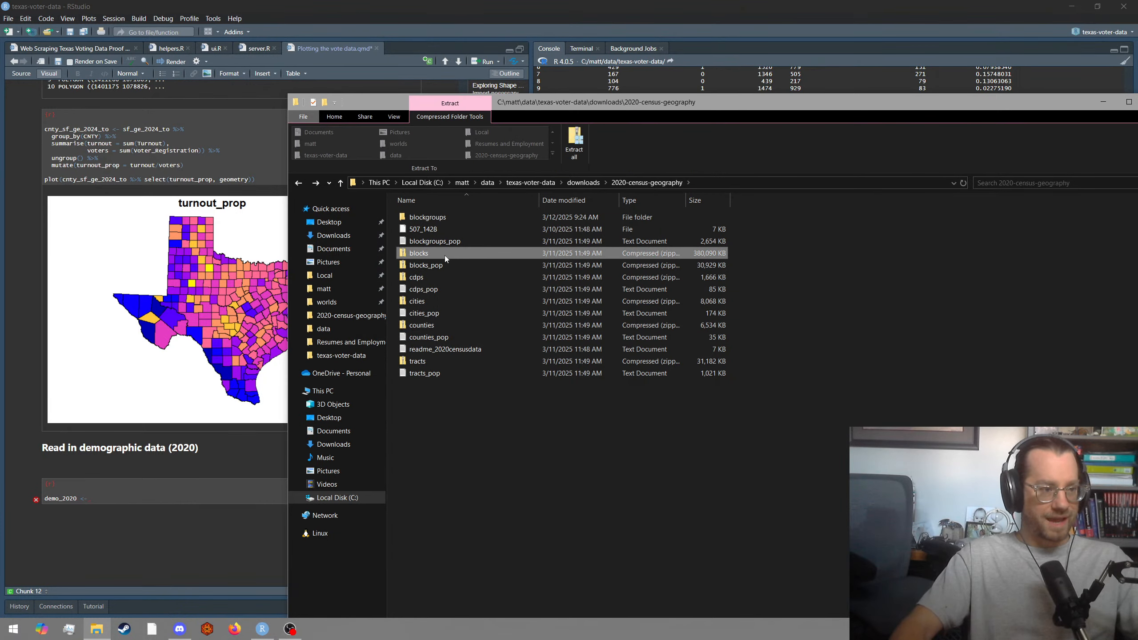
click(574, 142)
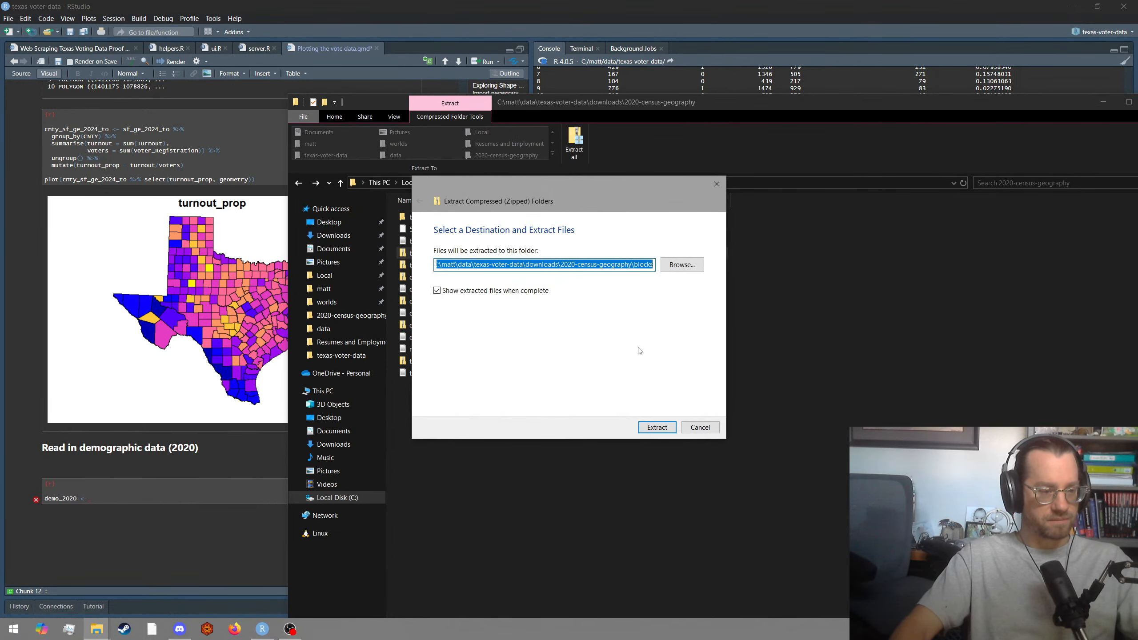
click(657, 428)
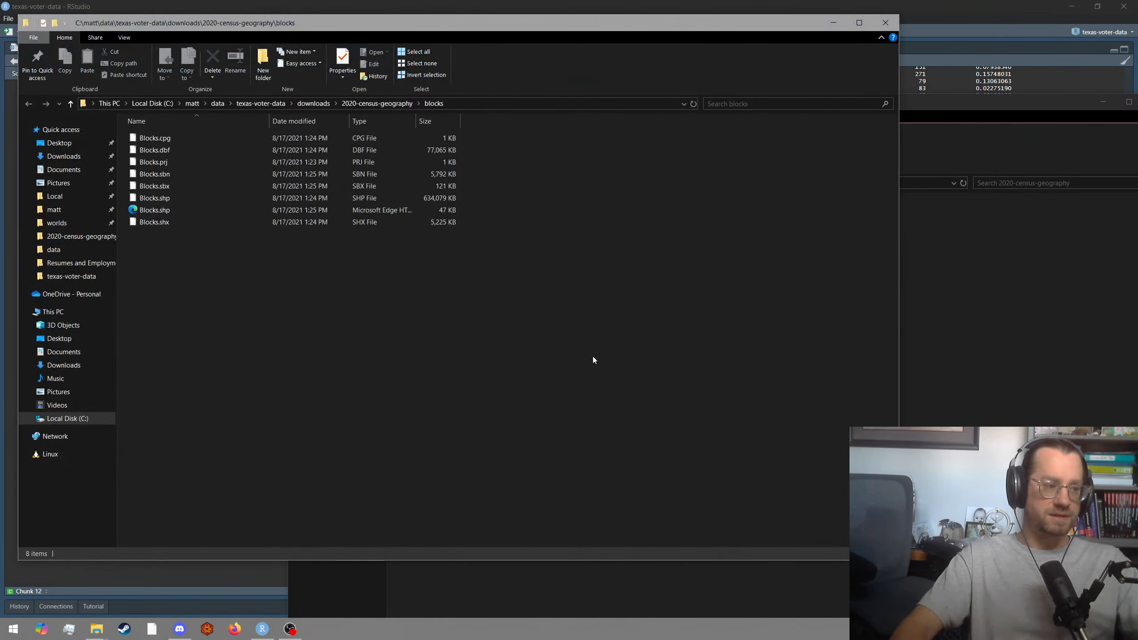
click(885, 24)
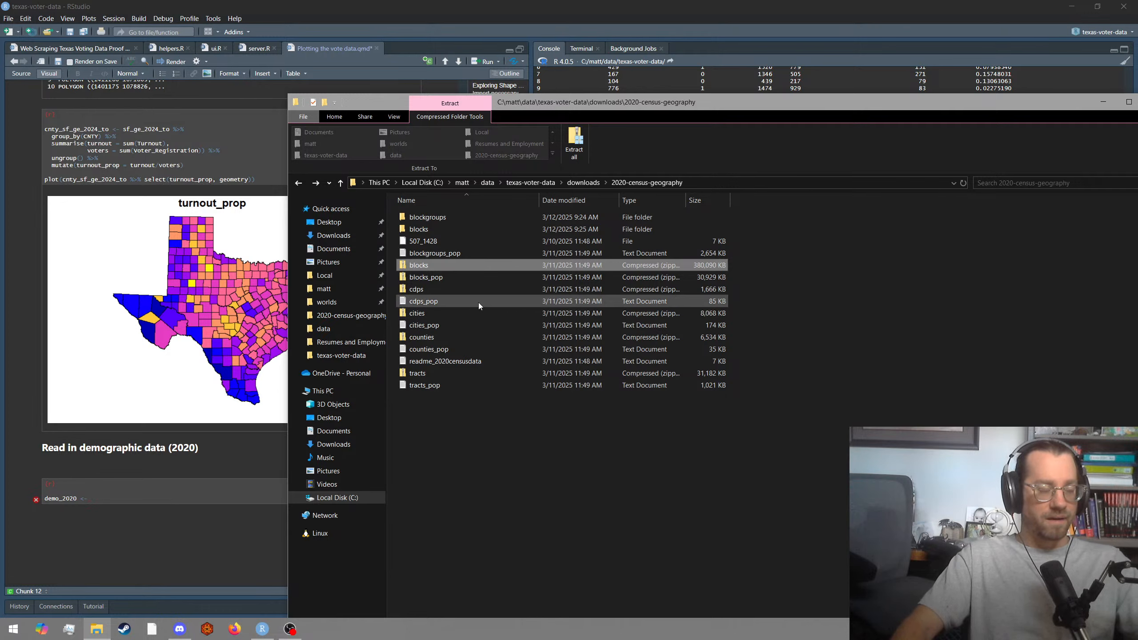
Look inside the cdps archive, return to 2020-census-geography and move the blocks zip file into the extracted blocks folder.
double_click(447, 291)
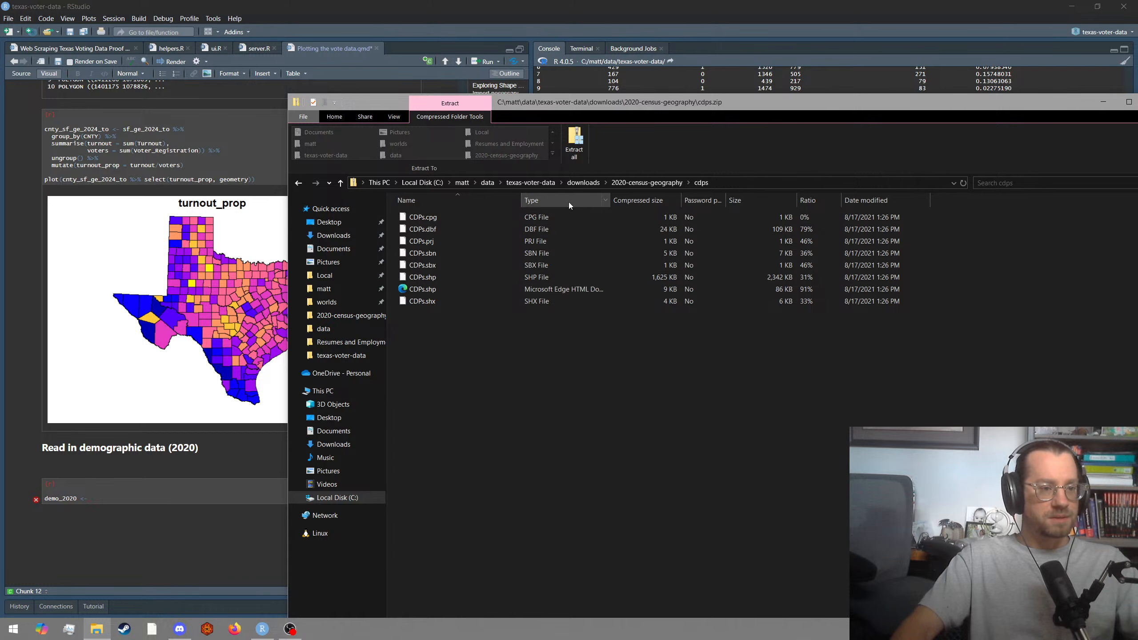
click(626, 184)
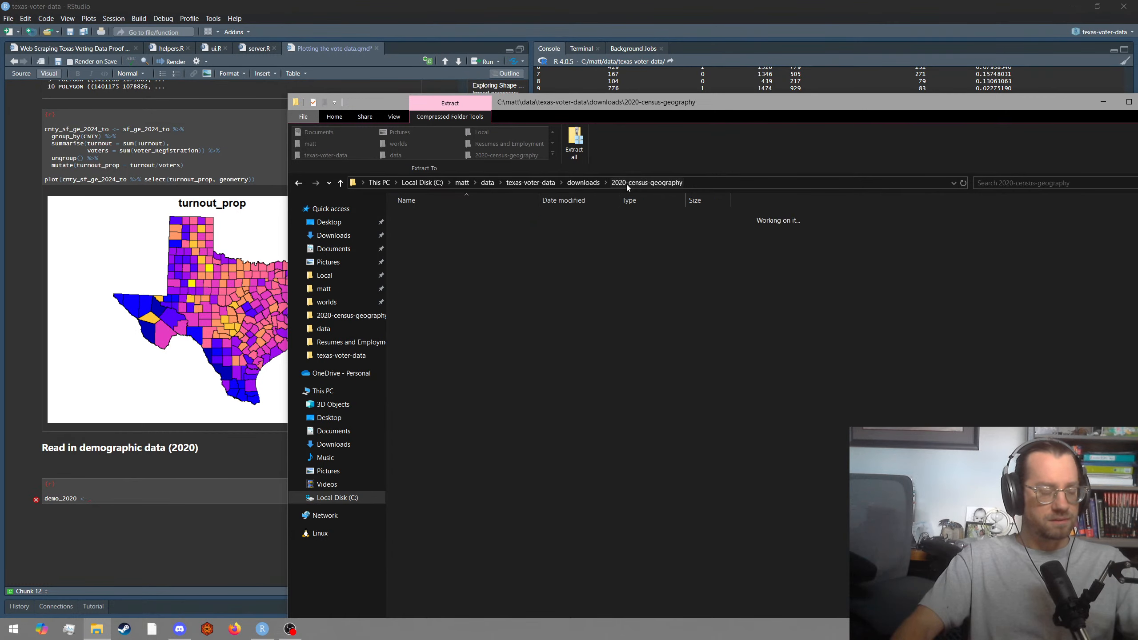
click(573, 184)
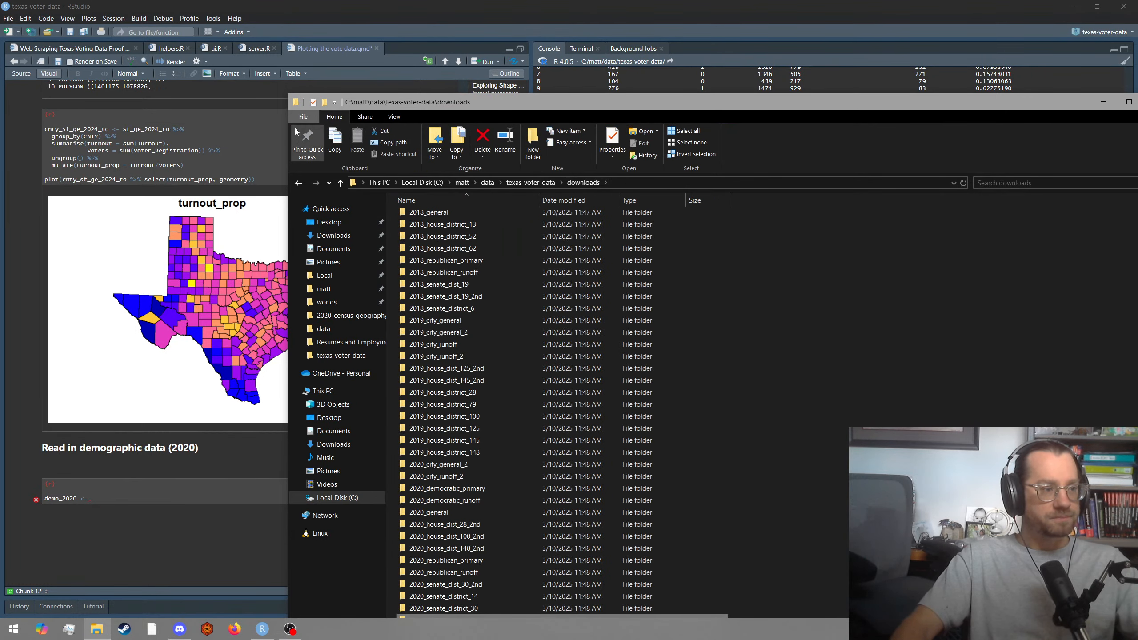
click(298, 182)
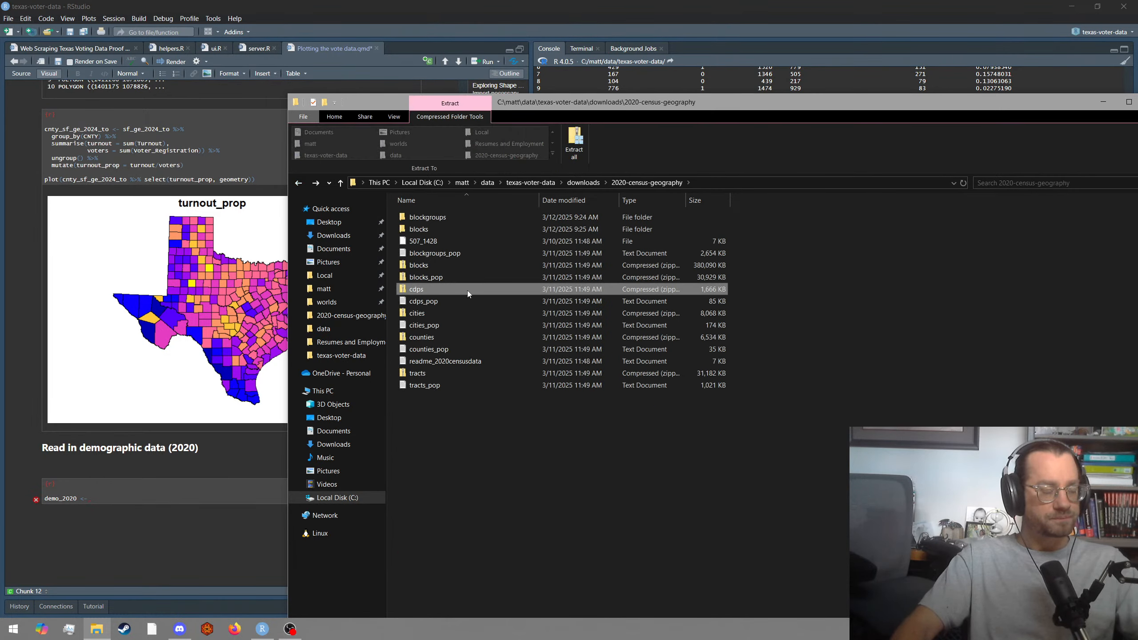
drag(425, 265, 422, 228)
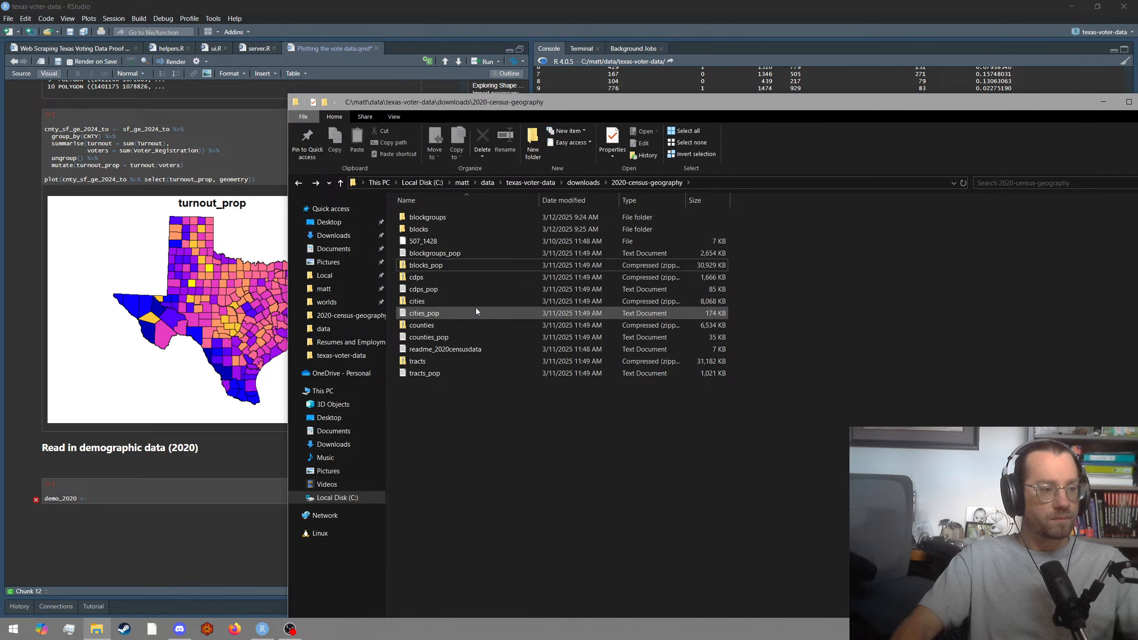
Extract the blocks_pop archive into its own blocks_pop folder and move the zip file into that folder.
right_click(448, 267)
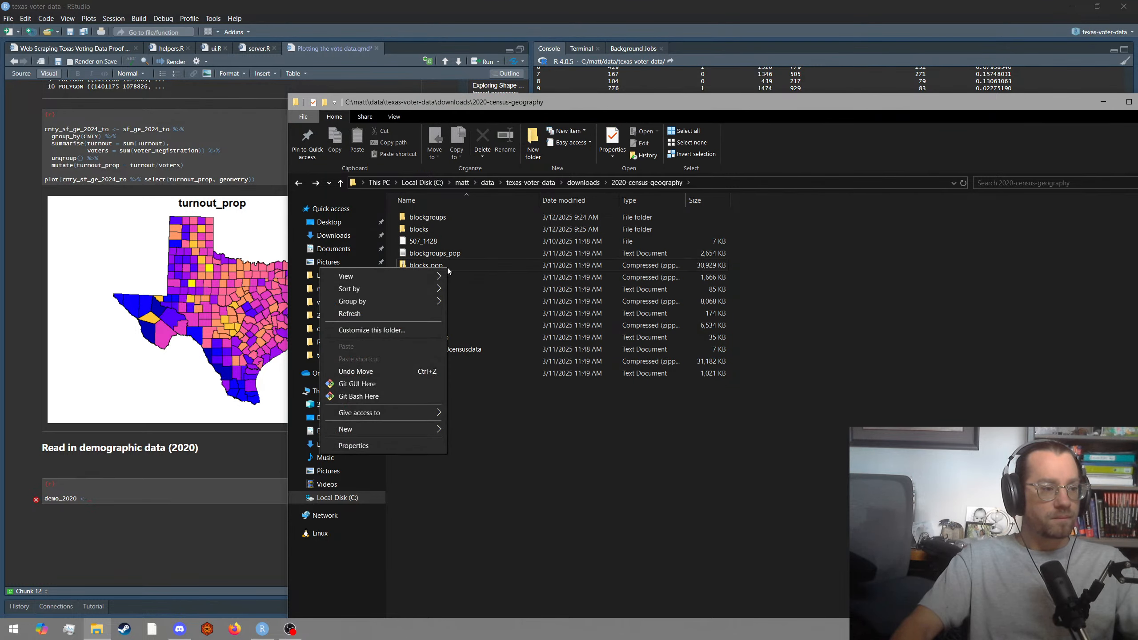
click(473, 265)
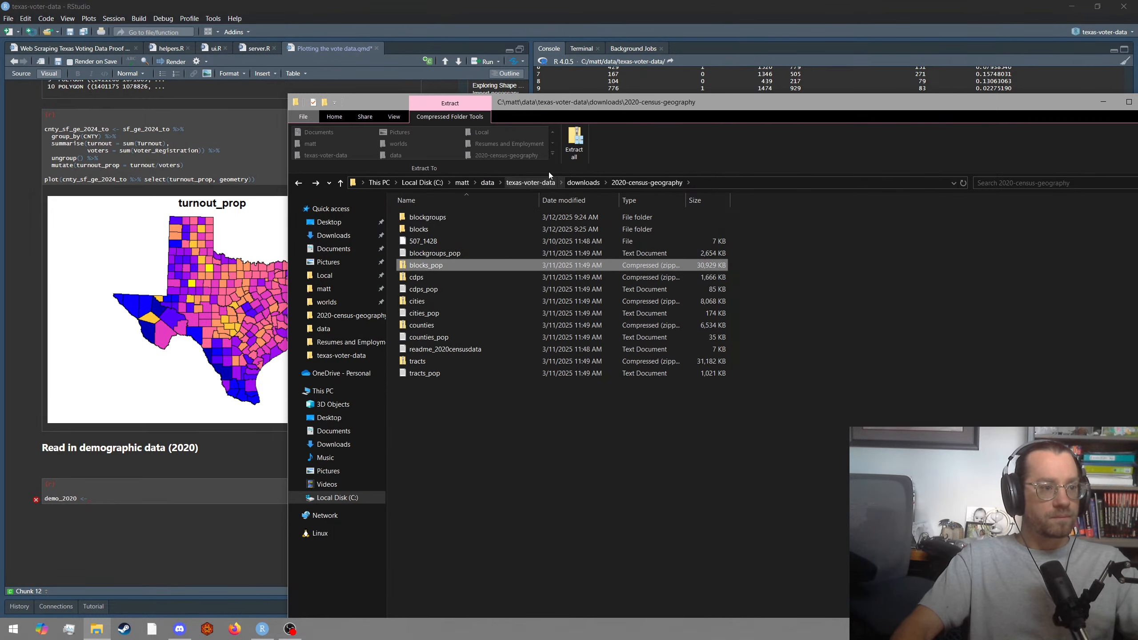
click(568, 145)
click(641, 427)
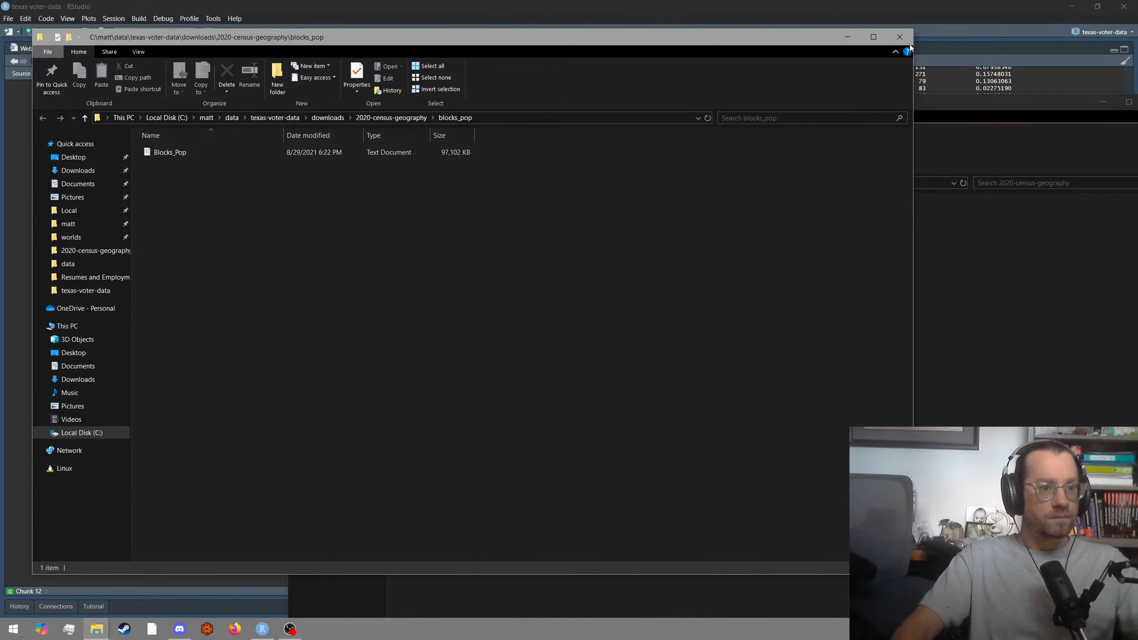
click(905, 38)
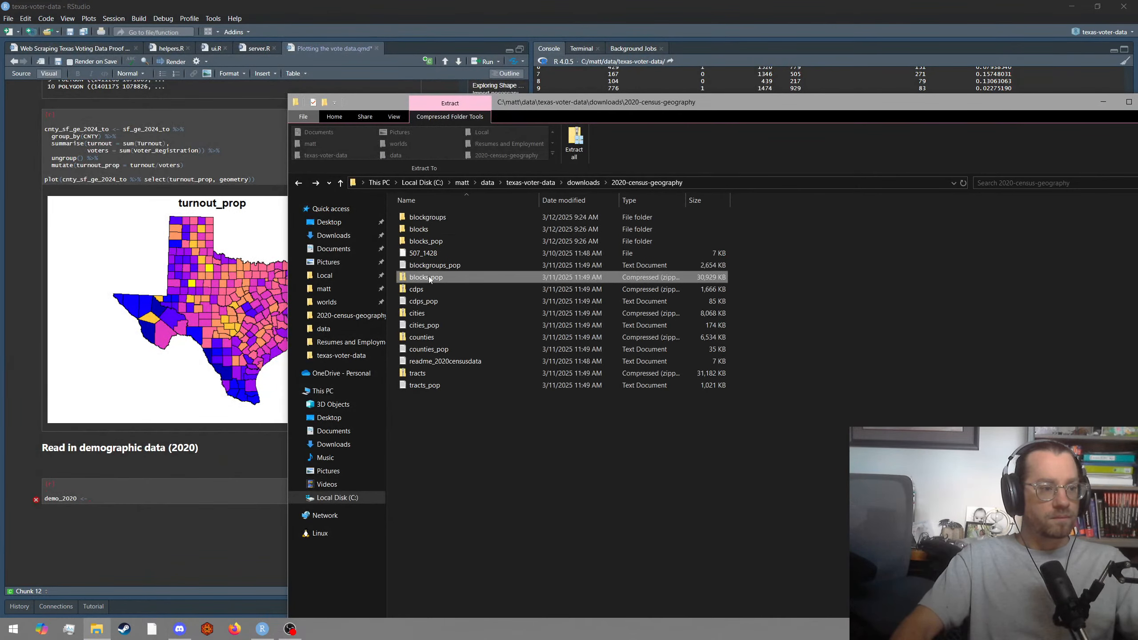
key(Delete)
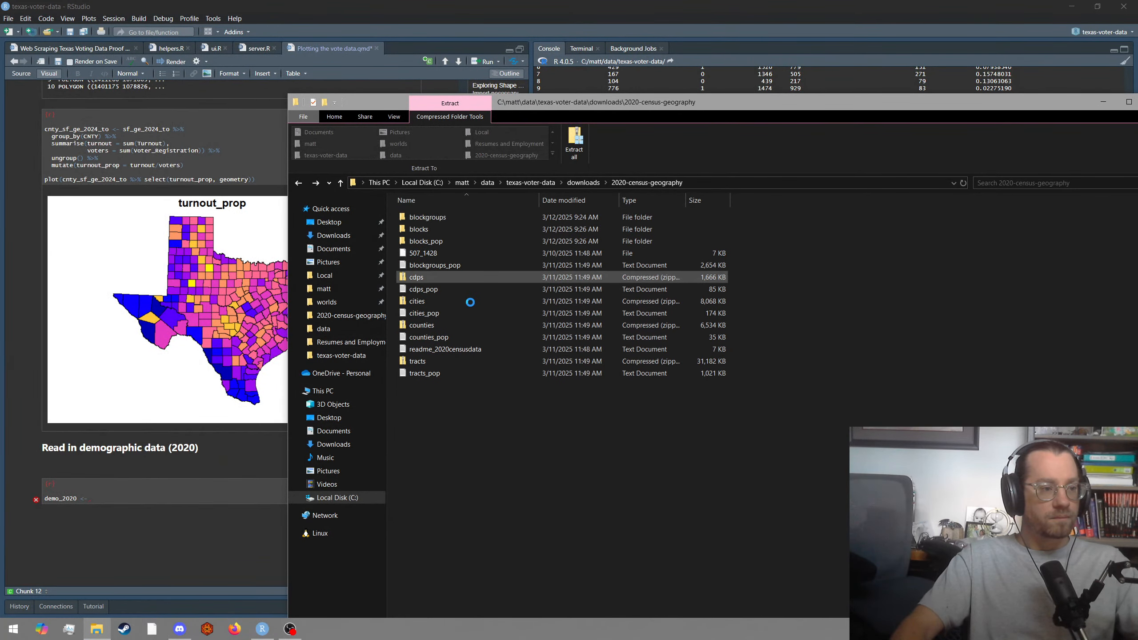
Extract the cdps archive into a cdps folder without showing the extracted files, and move the zip file into that folder.
right_click(433, 276)
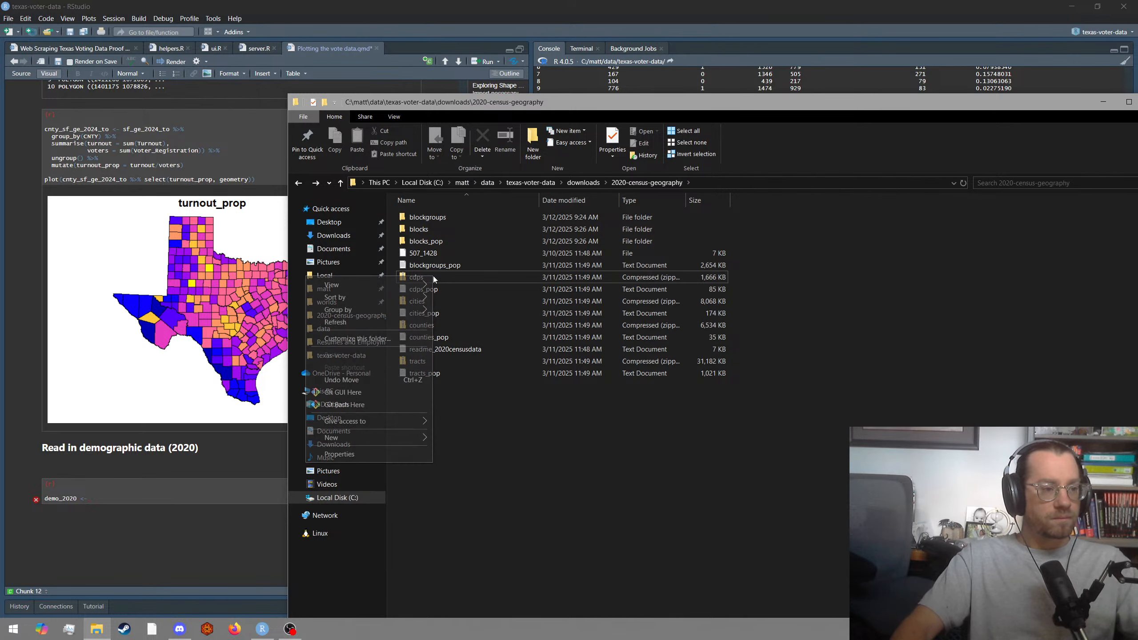
click(450, 276)
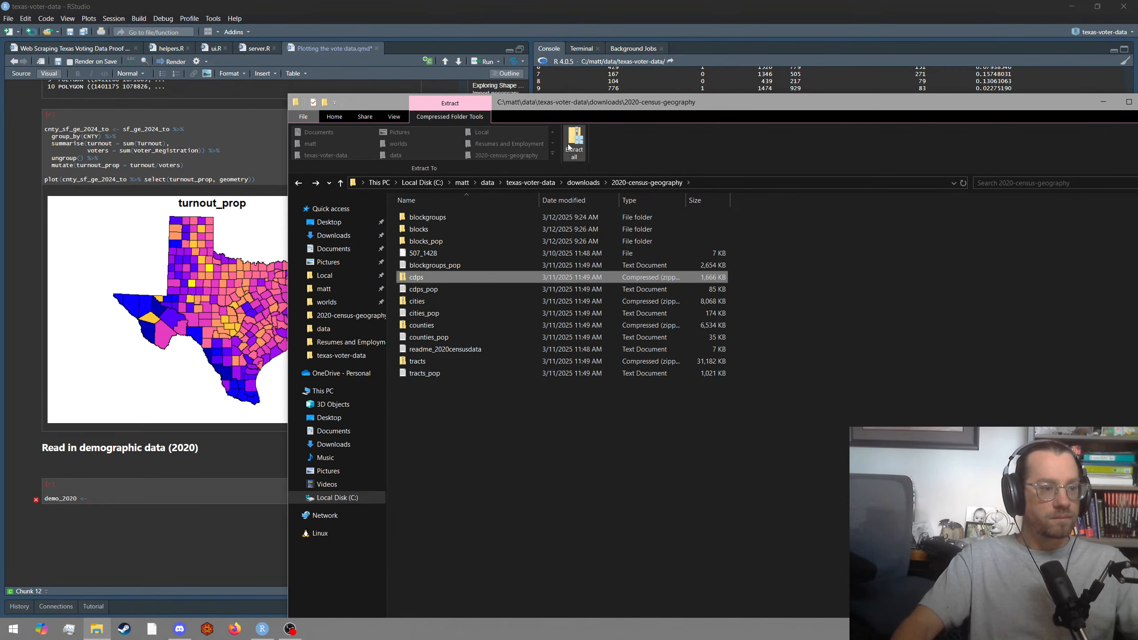
click(569, 147)
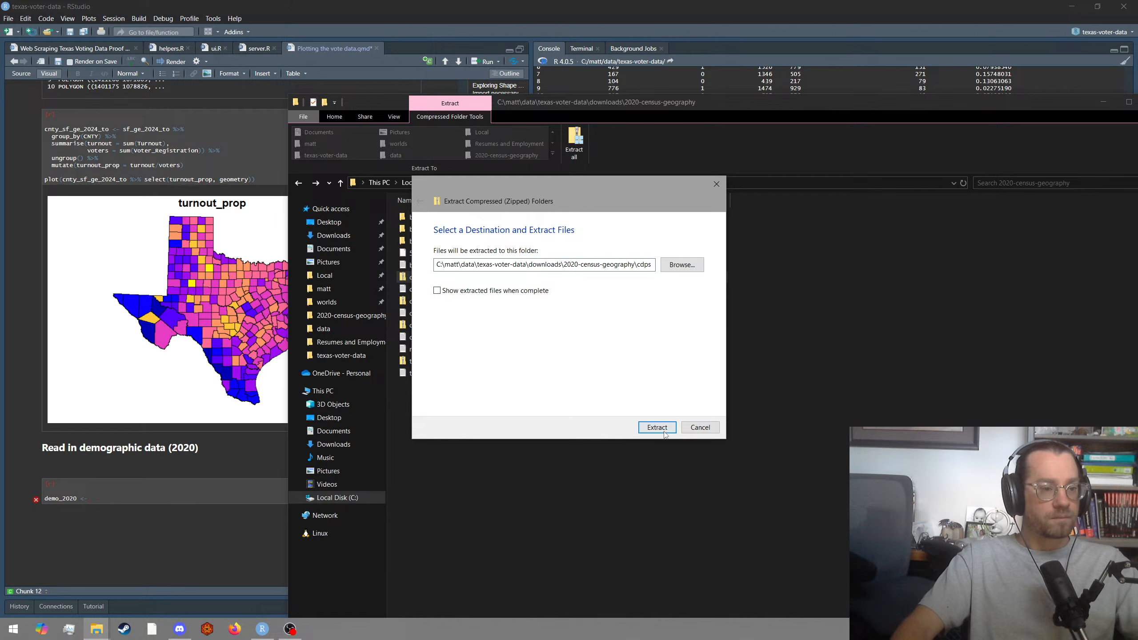
click(665, 430)
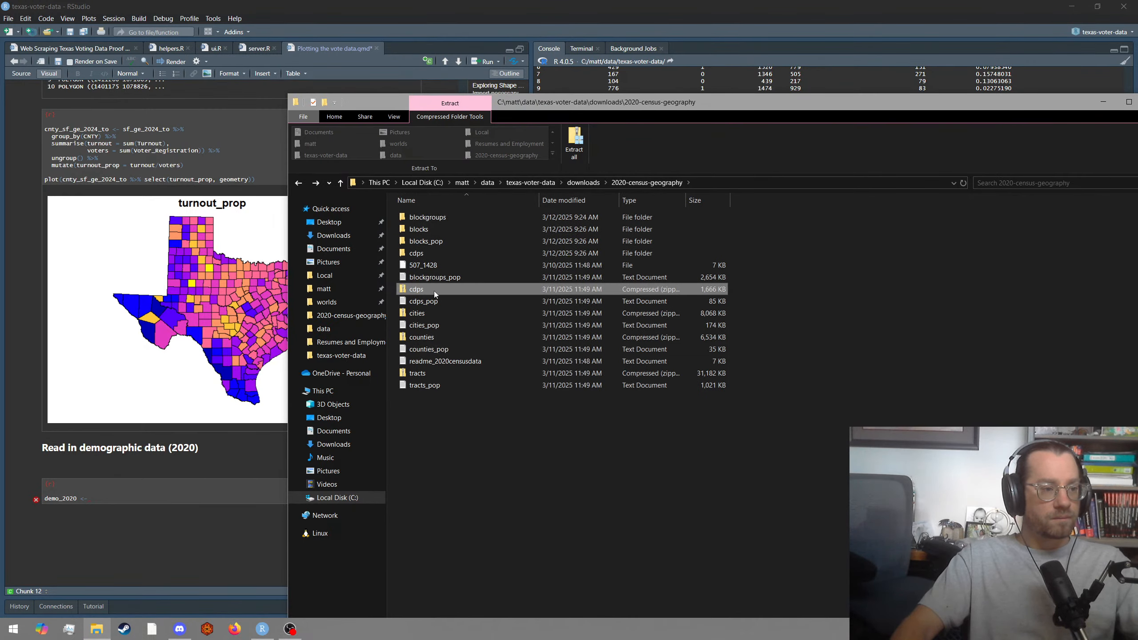
drag(434, 291, 434, 257)
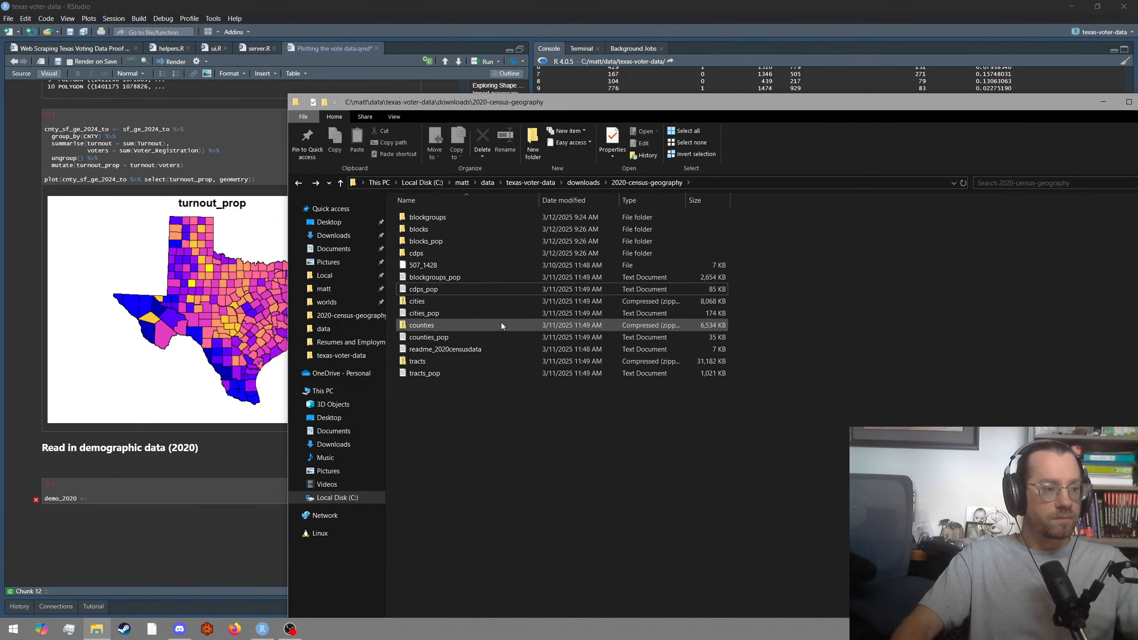
Extract the cities archive into a cities folder inside 2020-census-geography and move the zip file into that folder.
right_click(441, 301)
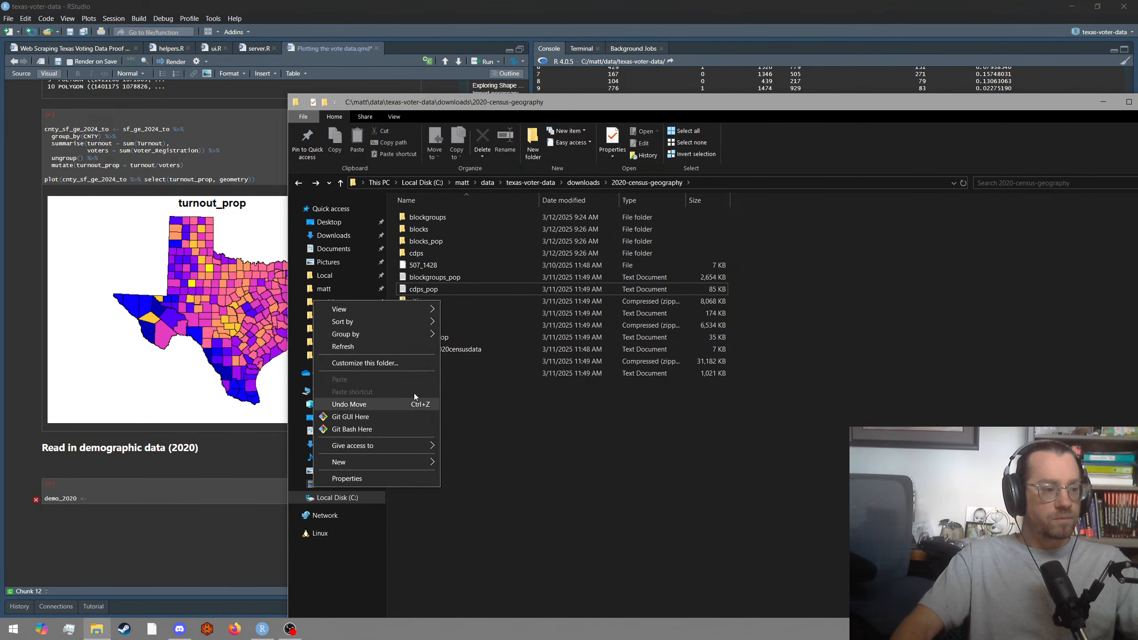
mouse_move(385, 462)
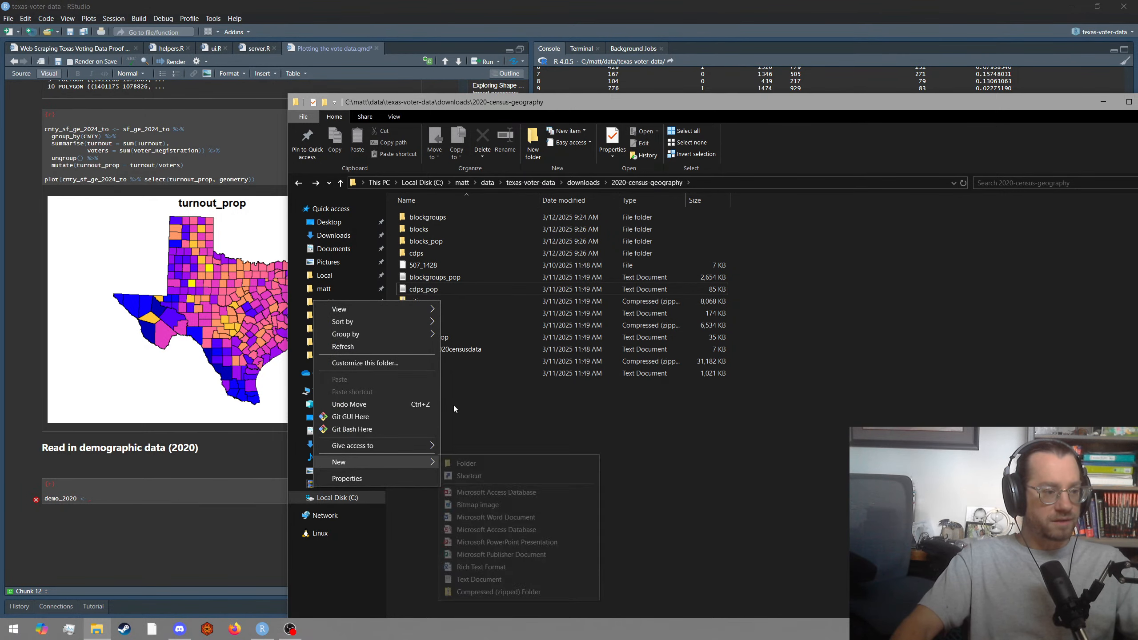
click(456, 294)
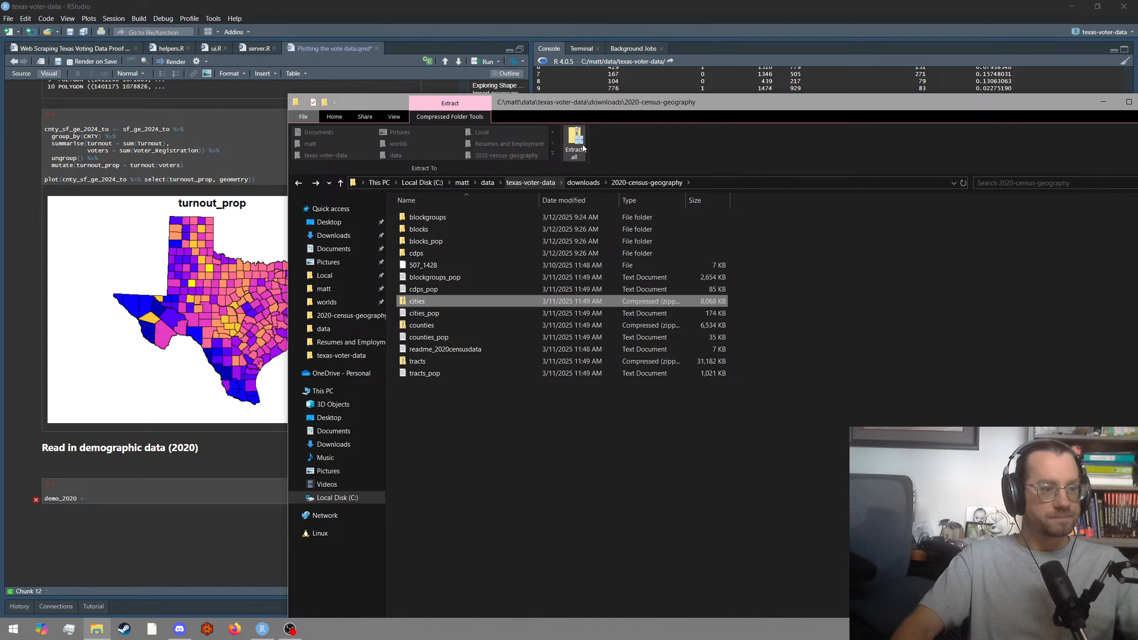
click(574, 143)
click(657, 428)
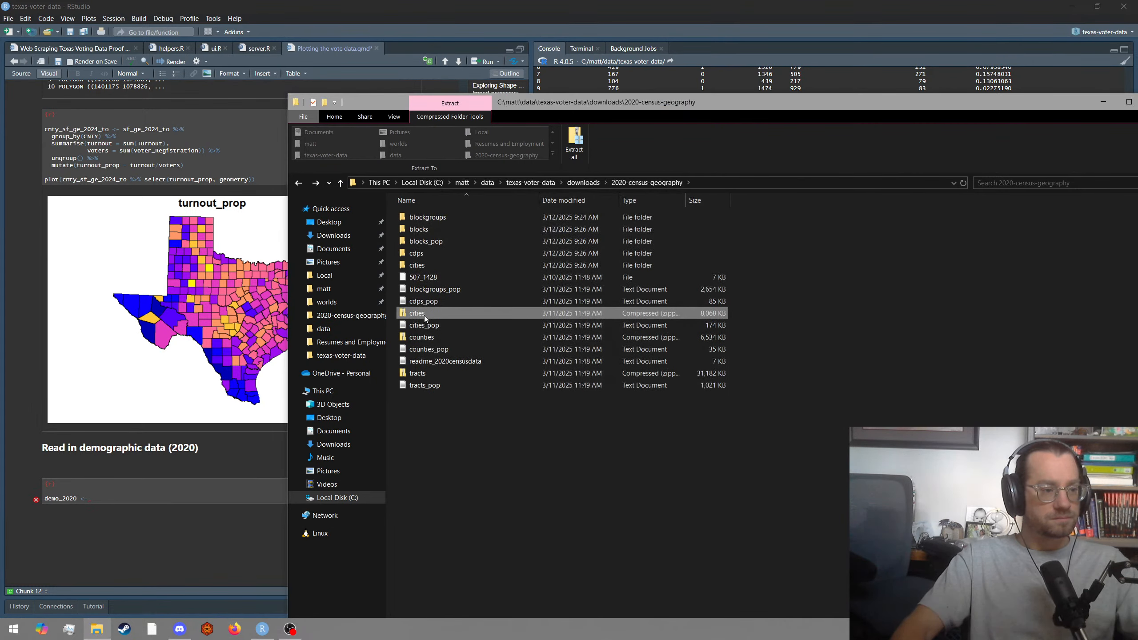
drag(424, 315, 427, 267)
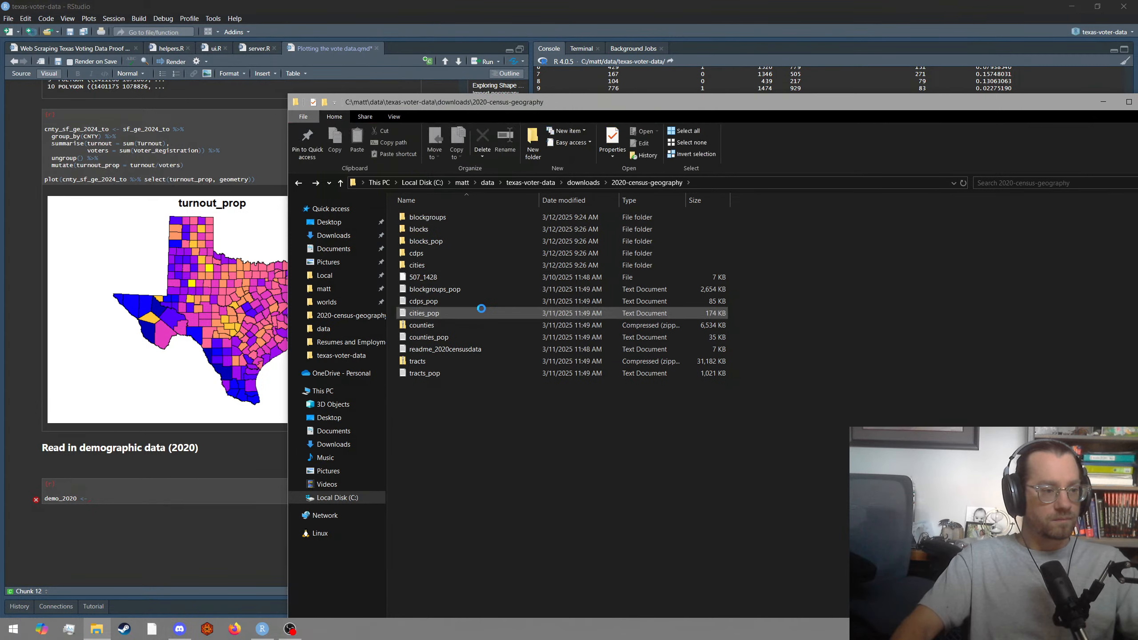
Extract the counties archive into a counties folder inside 2020-census-geography and move the zip file into that folder.
right_click(427, 328)
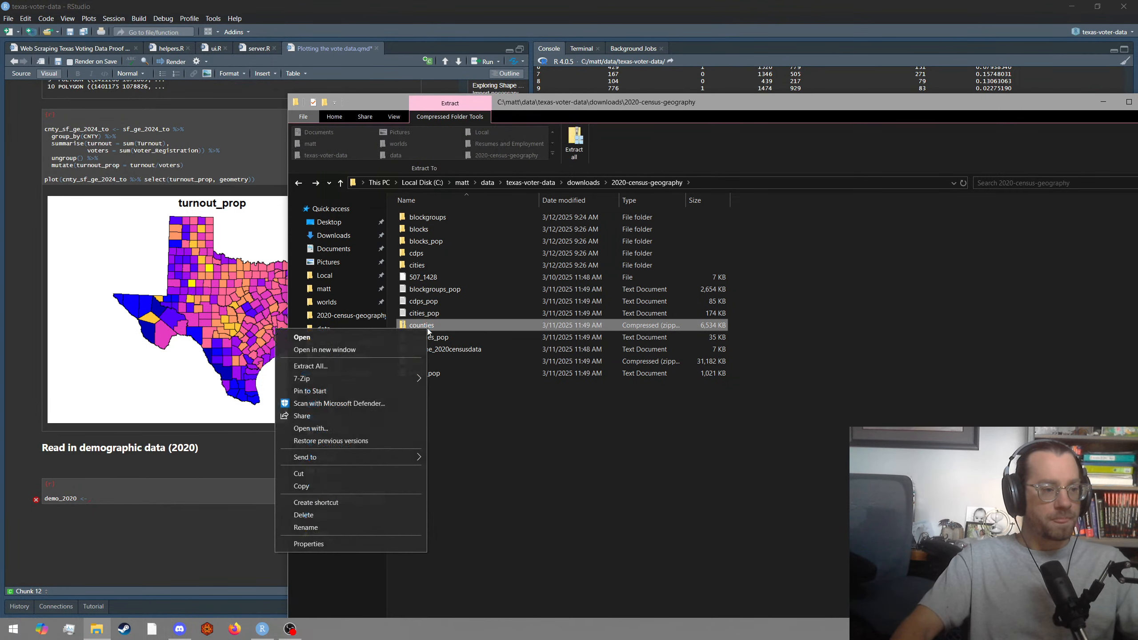
click(428, 331)
click(576, 142)
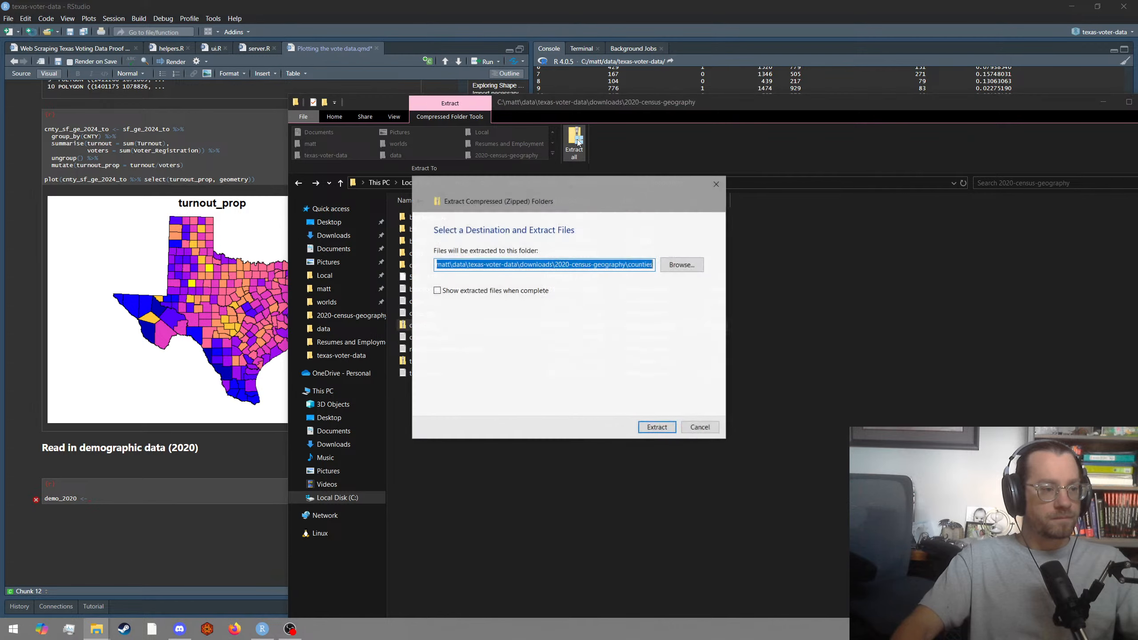
click(657, 427)
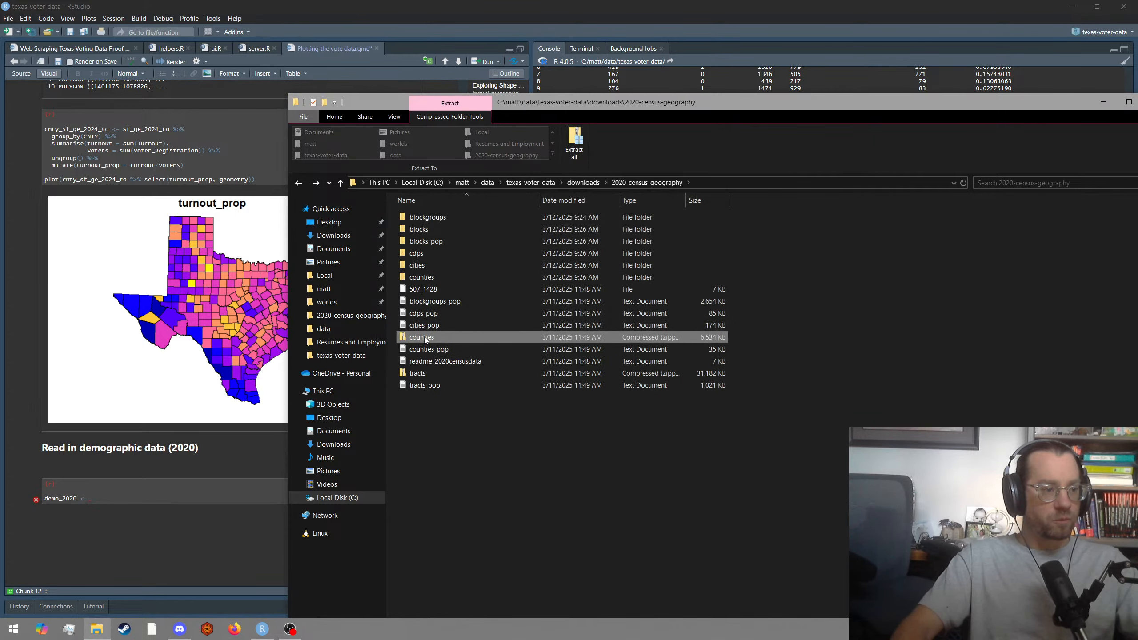
drag(424, 336, 448, 278)
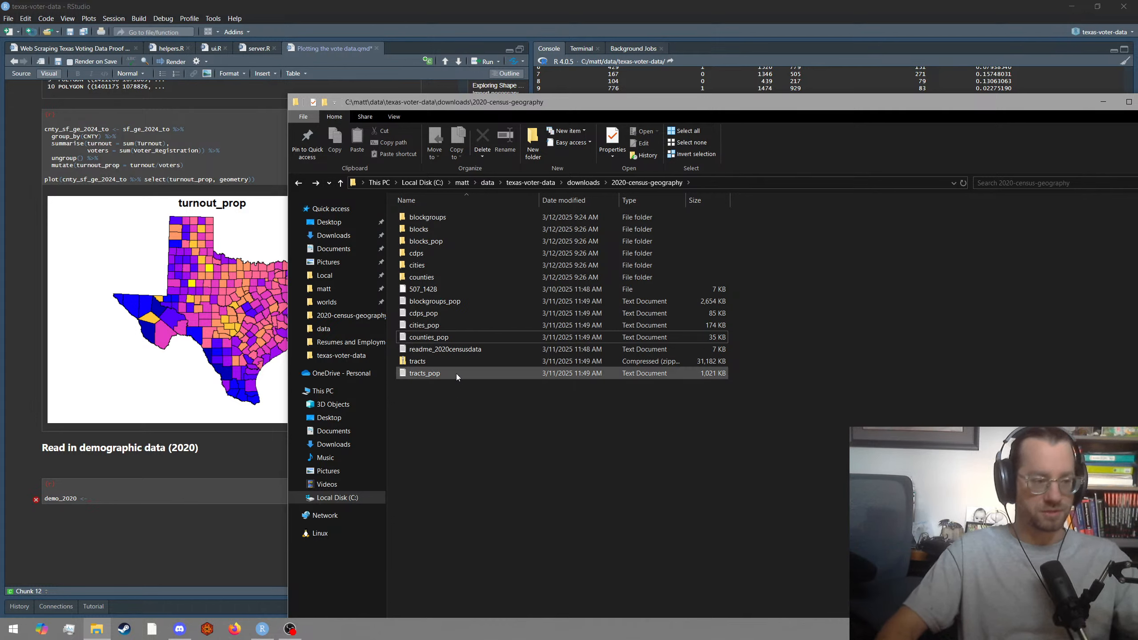
Extract the tracts archive into a tracts folder inside 2020-census-geography and move the zip file into that folder.
mouse_move(453, 266)
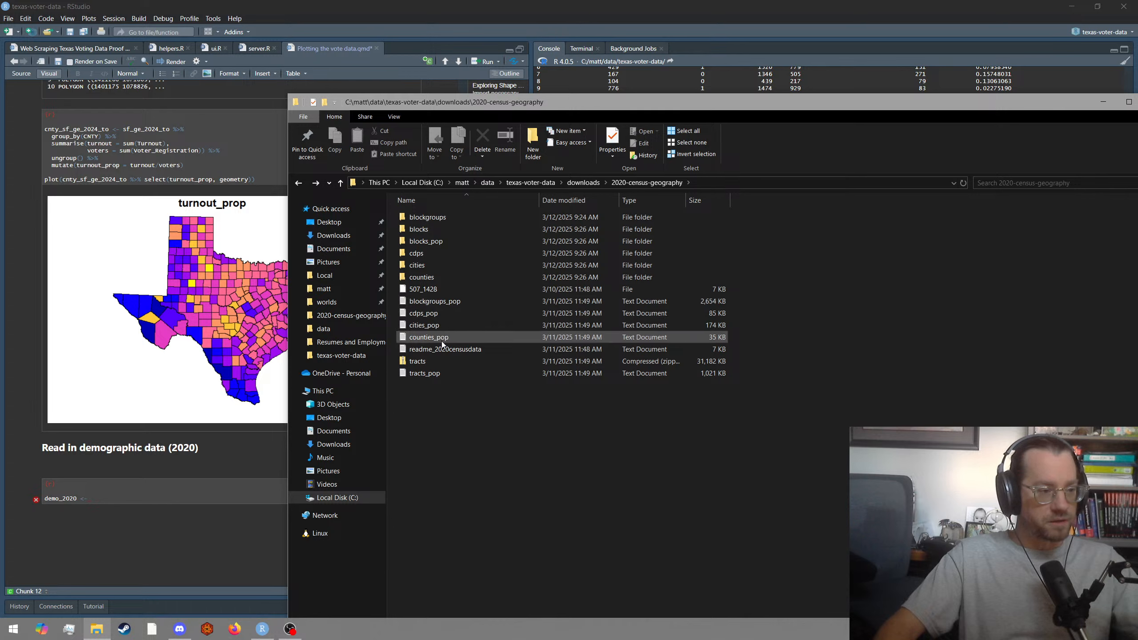
right_click(424, 363)
double_click(457, 361)
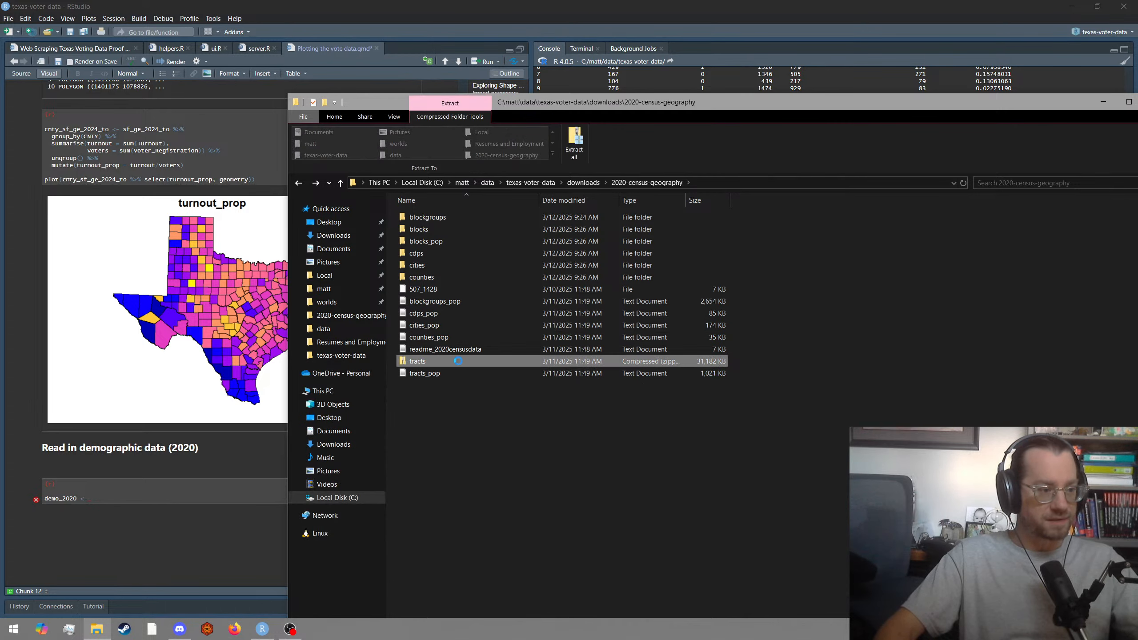
click(502, 390)
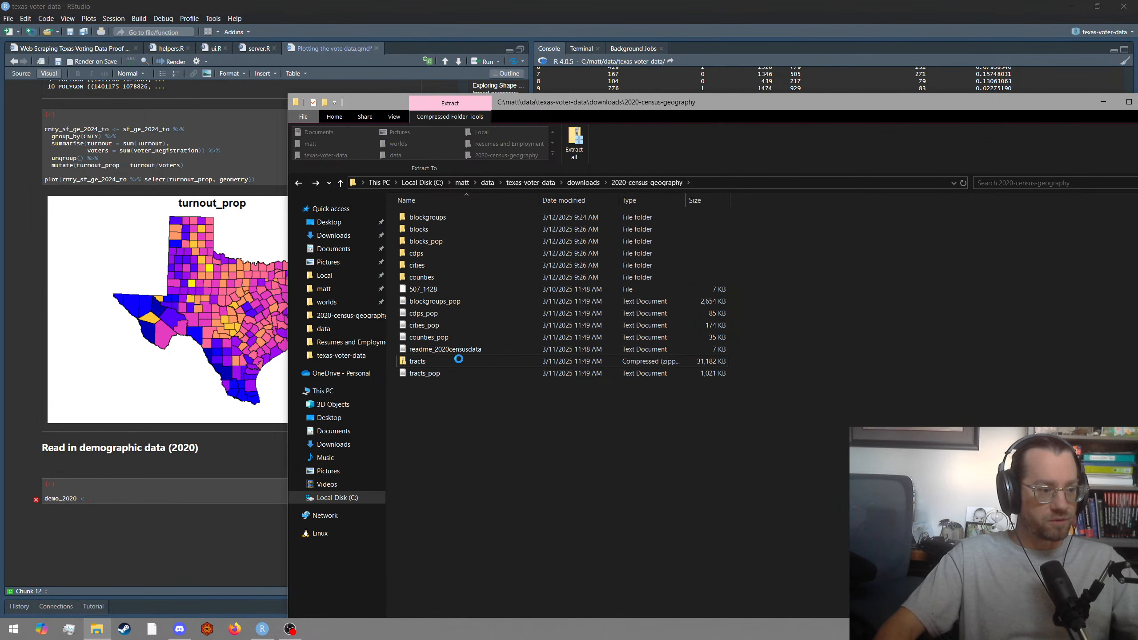
click(458, 361)
click(576, 143)
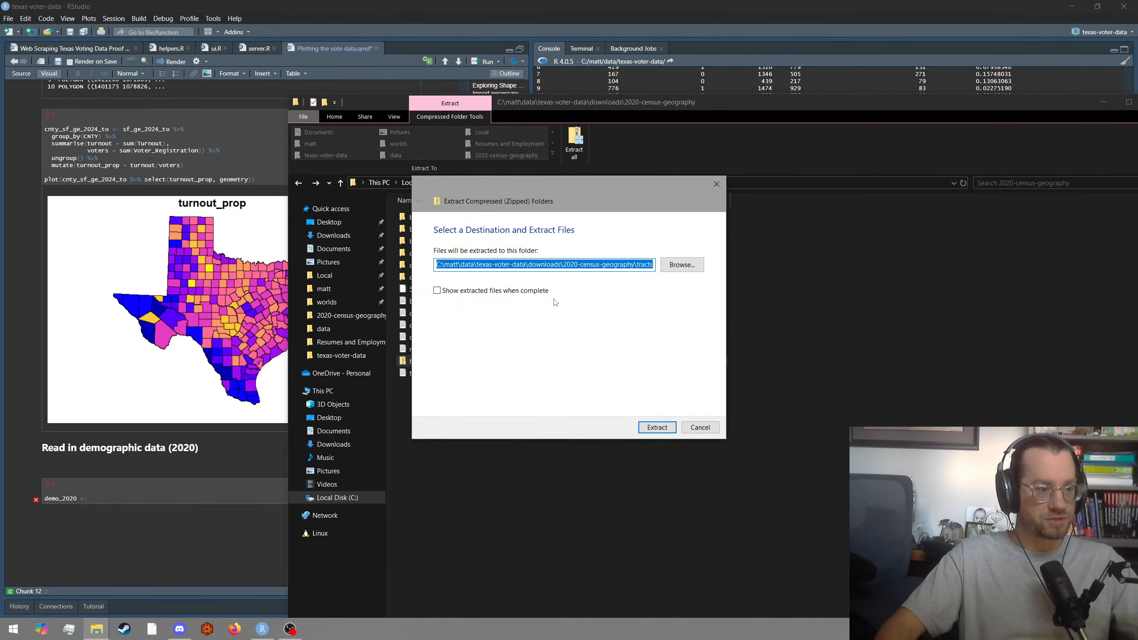
click(657, 428)
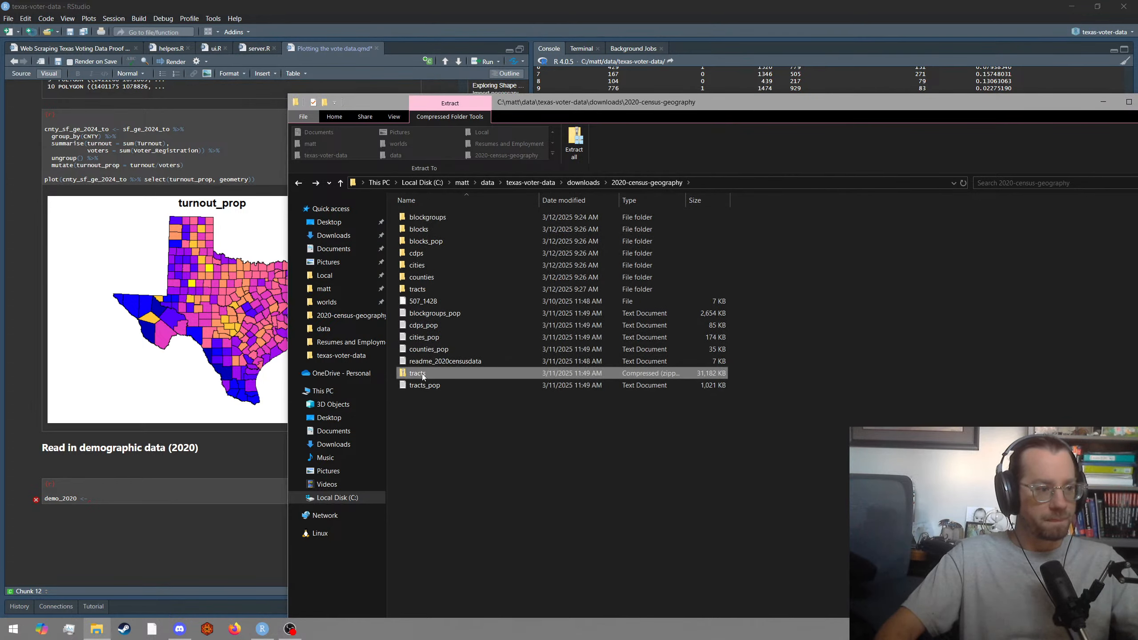
drag(421, 373, 418, 291)
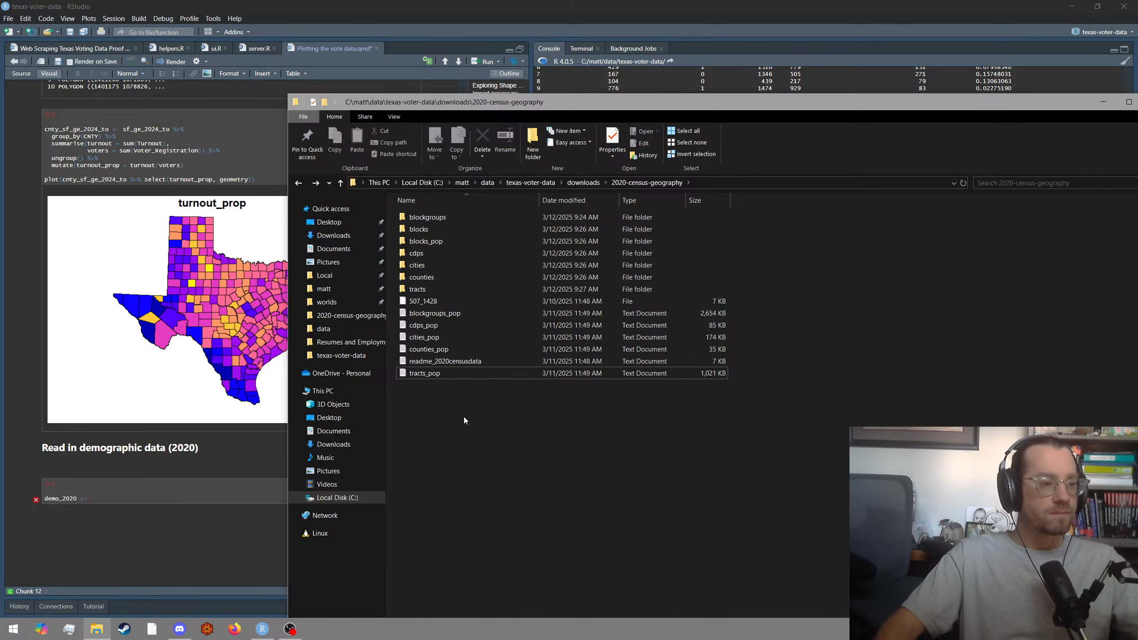
Copy the extracted counties folder's full path, switch to RStudio, rename demo_2020 to demo_2020_path and assign it the quoted path.
right_click(431, 281)
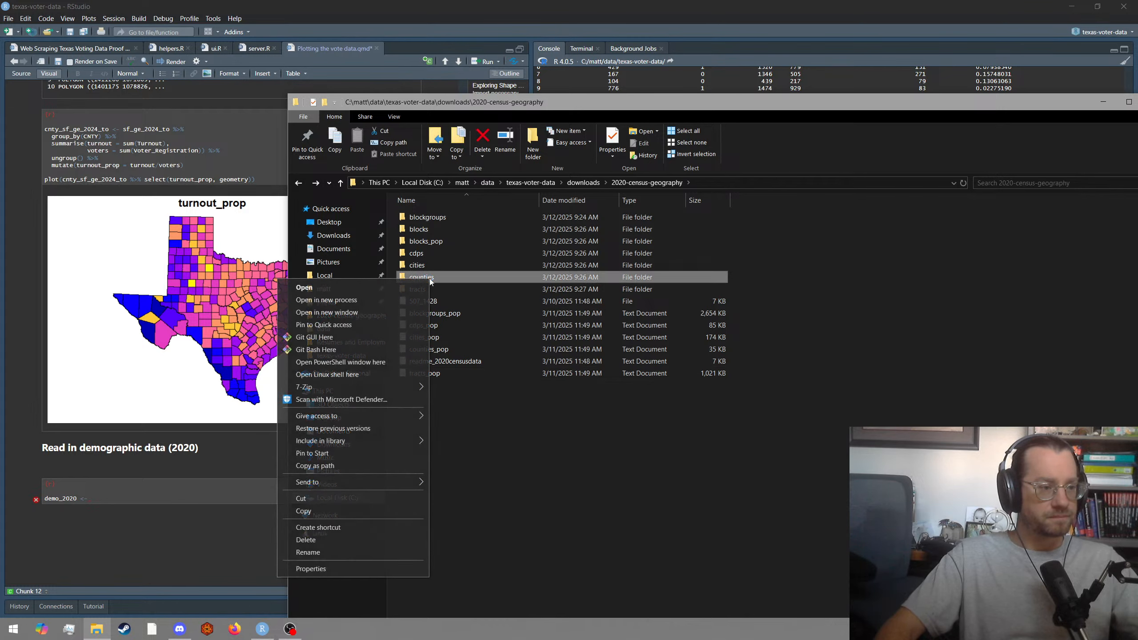
click(352, 466)
click(137, 500)
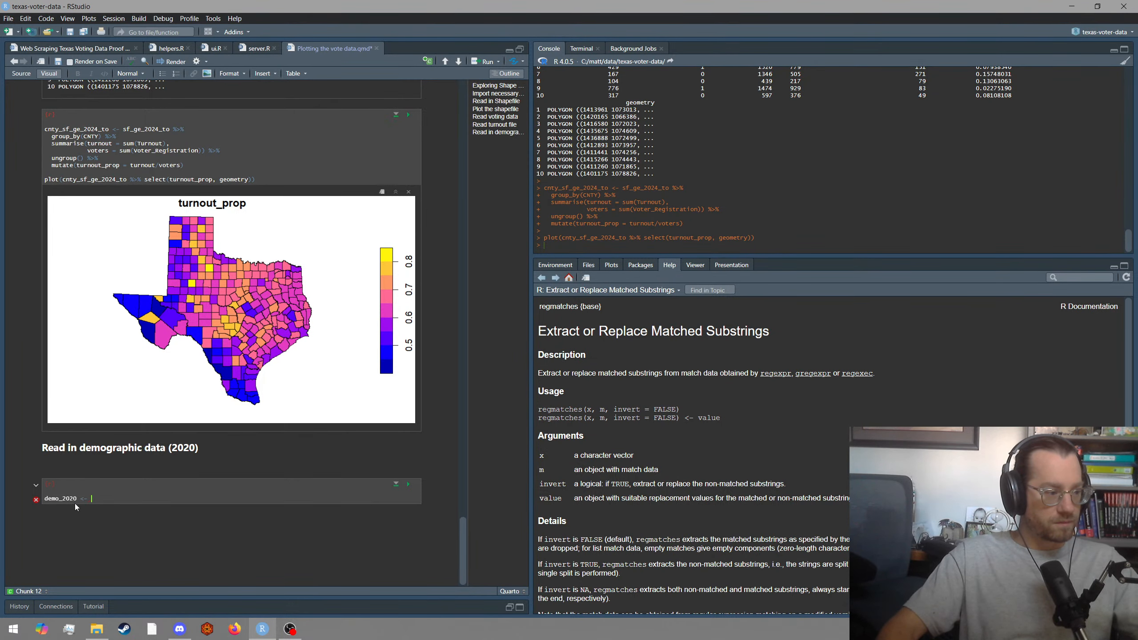
text(_path)
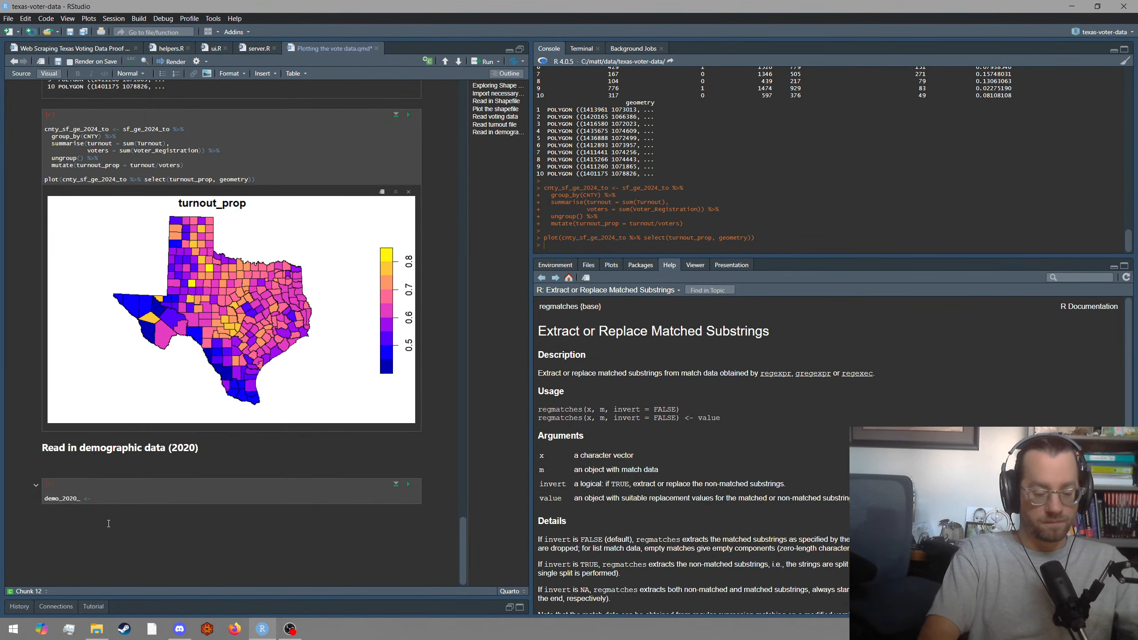
key(End)
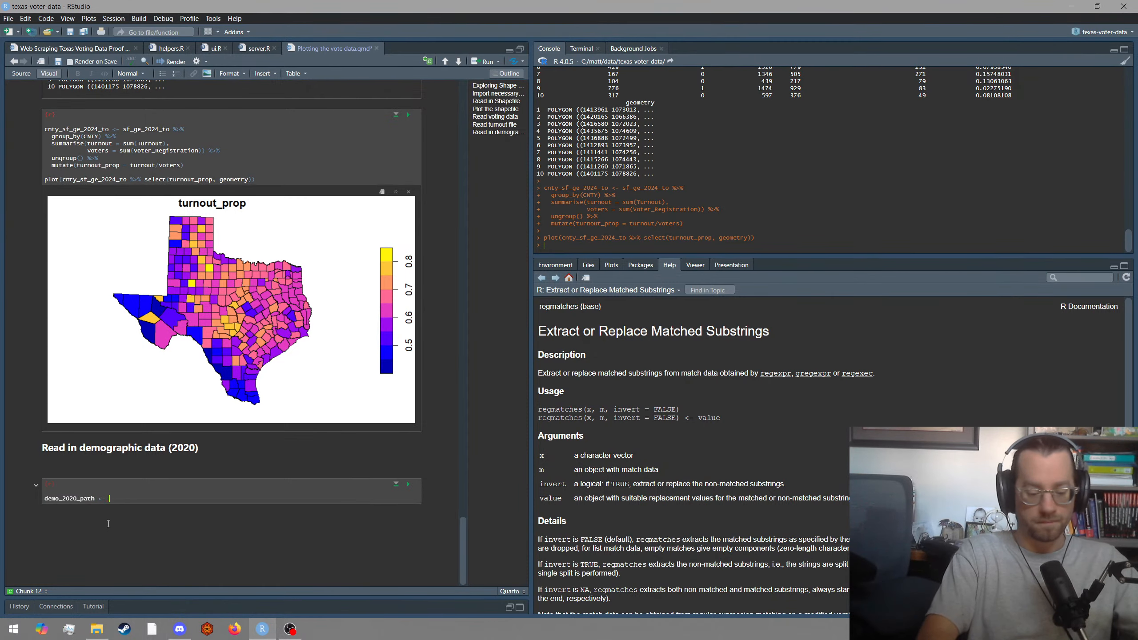
text("C:\matt\data\texas-voter-data\downloads\2020-census-geography\counties")
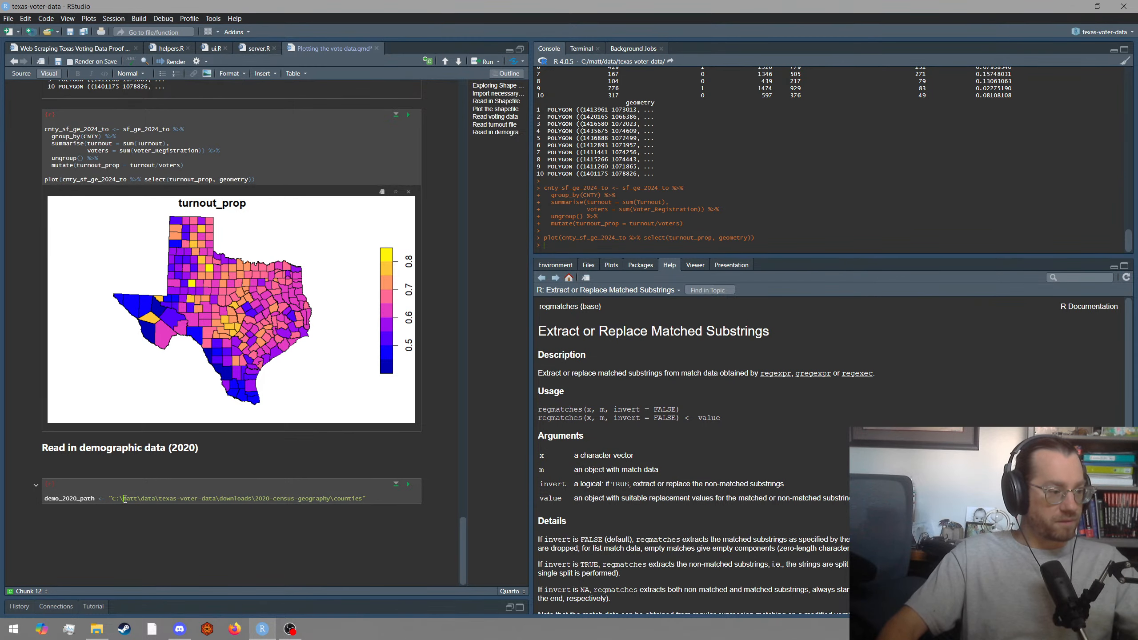
Replace the backslashes in the demo_2020_path string with forward slashes.
key(BackSpace)
text(/)
key(Right)
key(Right)
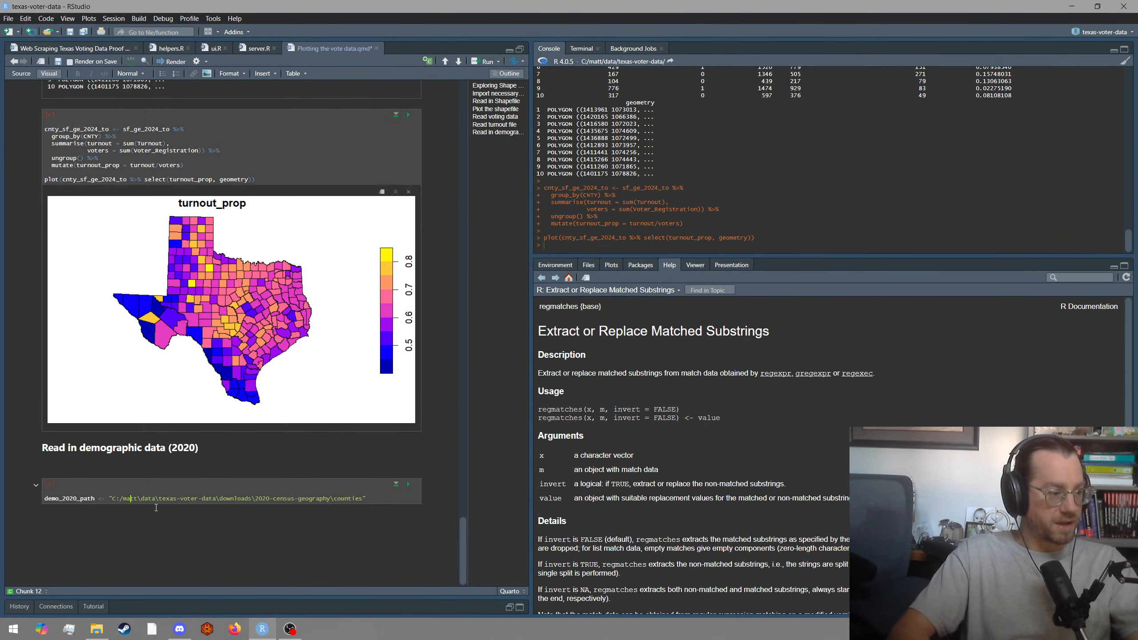
key(Right)
key(Right)
key(Right)
key(BackSpace)
text(/)
key(Right)
key(Right)
key(Right)
key(Right)
key(Right)
key(BackSpace)
text(/)
key(Right)
key(Right)
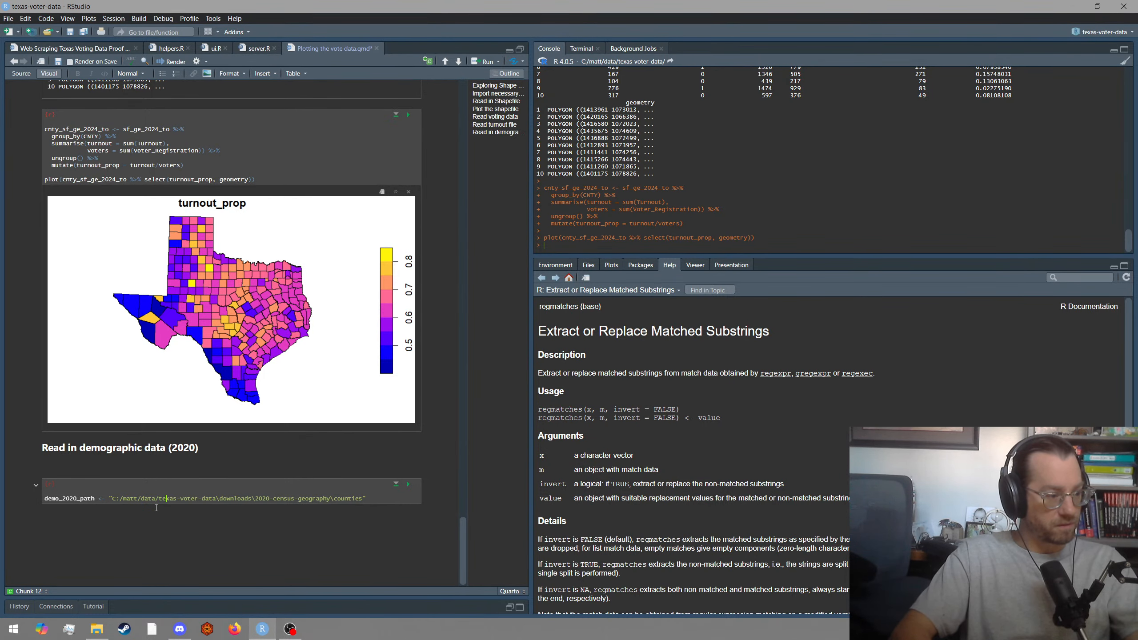
key(Right)
key(Right)
key(BackSpace)
text(/)
key(Right)
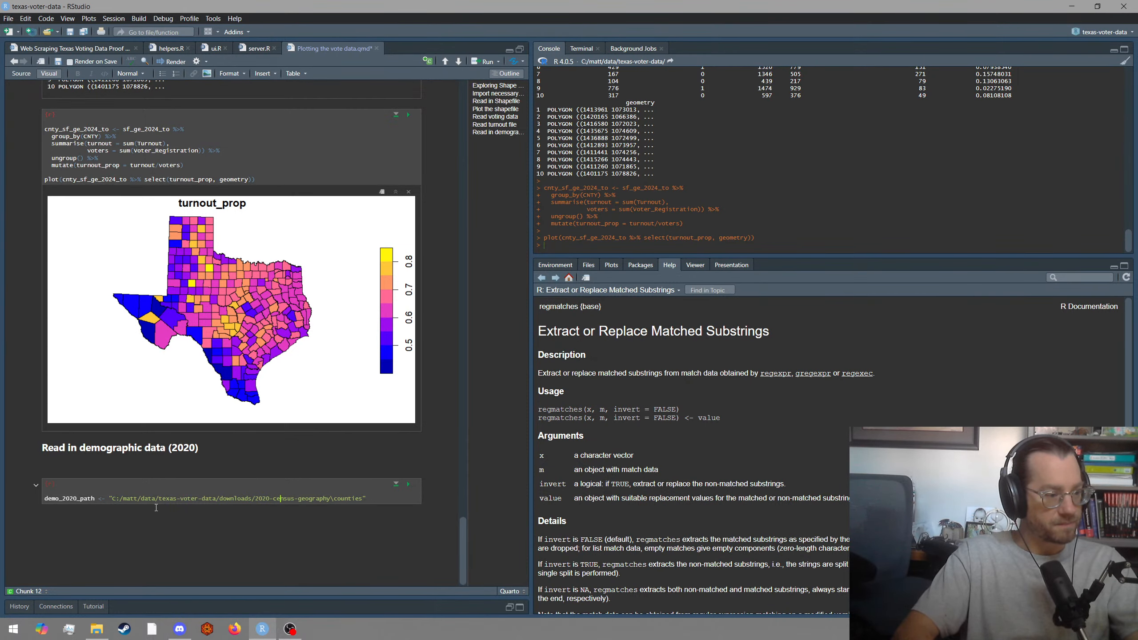
Add a demo_2020_file variable below the path and assign it "Counties.shp", copying the shapefile's name from the counties folder in File Explorer.
key(End)
key(Return)
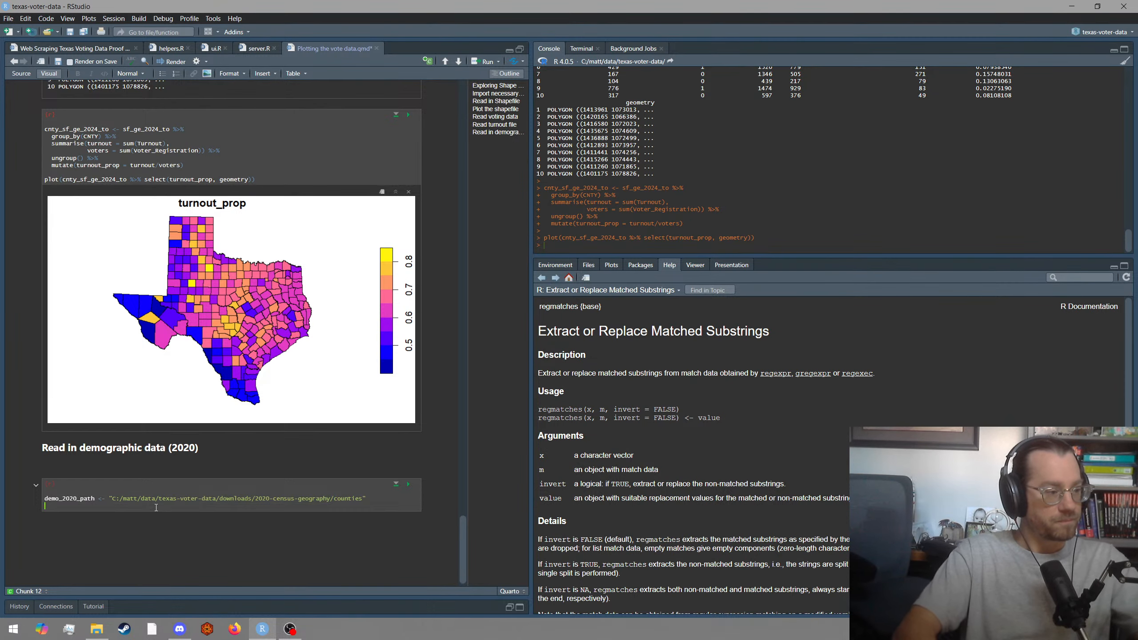
text(demo_2020)
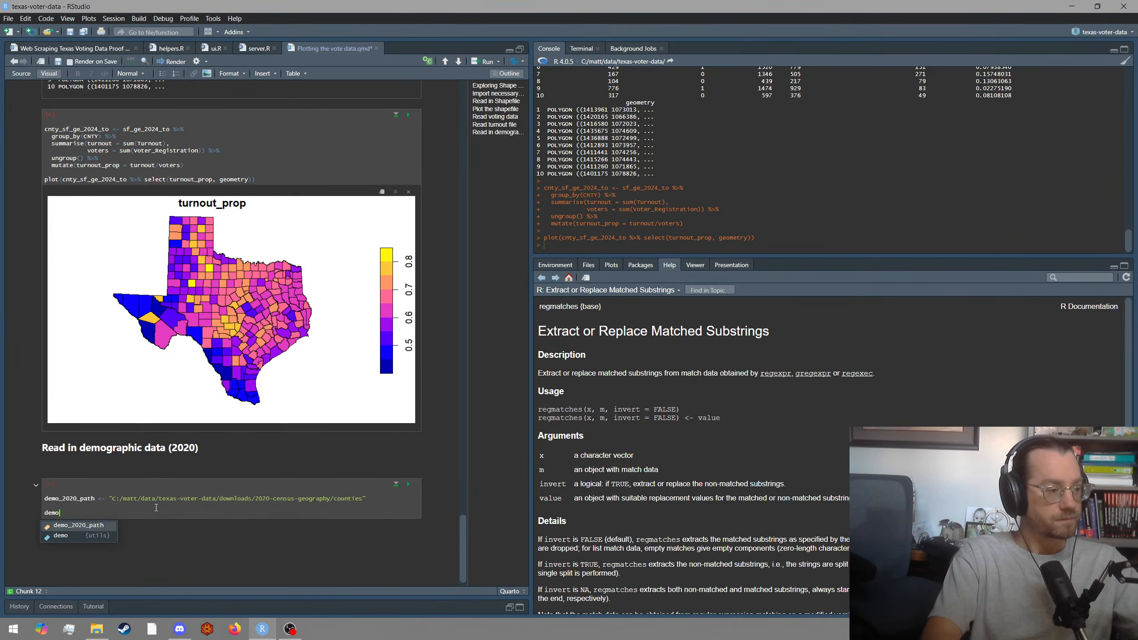
text(_file <-)
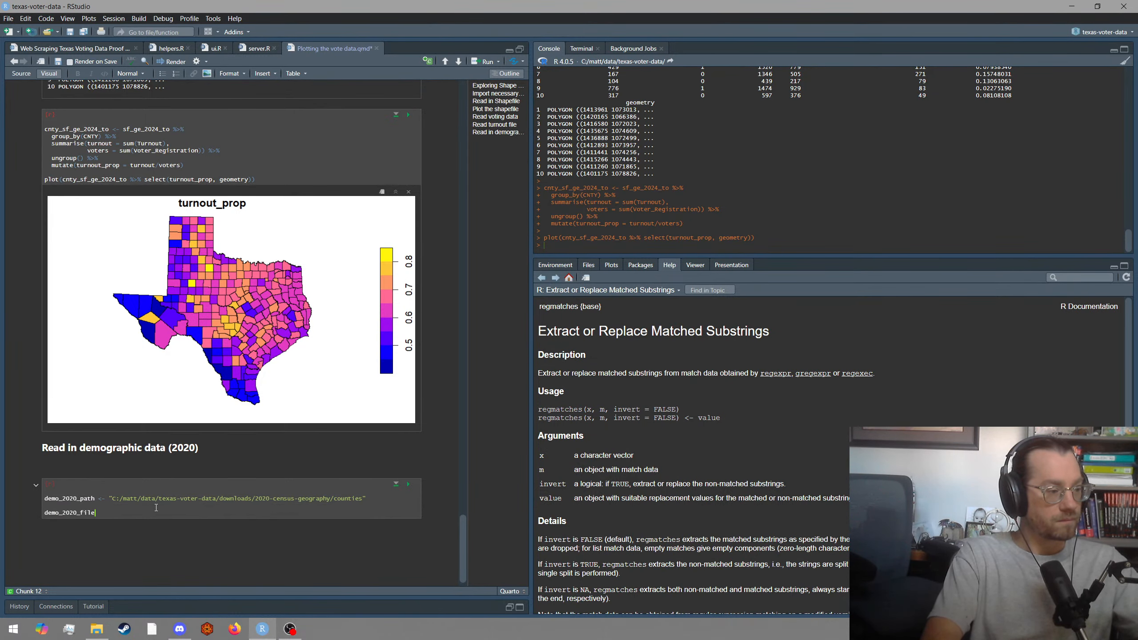
click(97, 629)
double_click(433, 278)
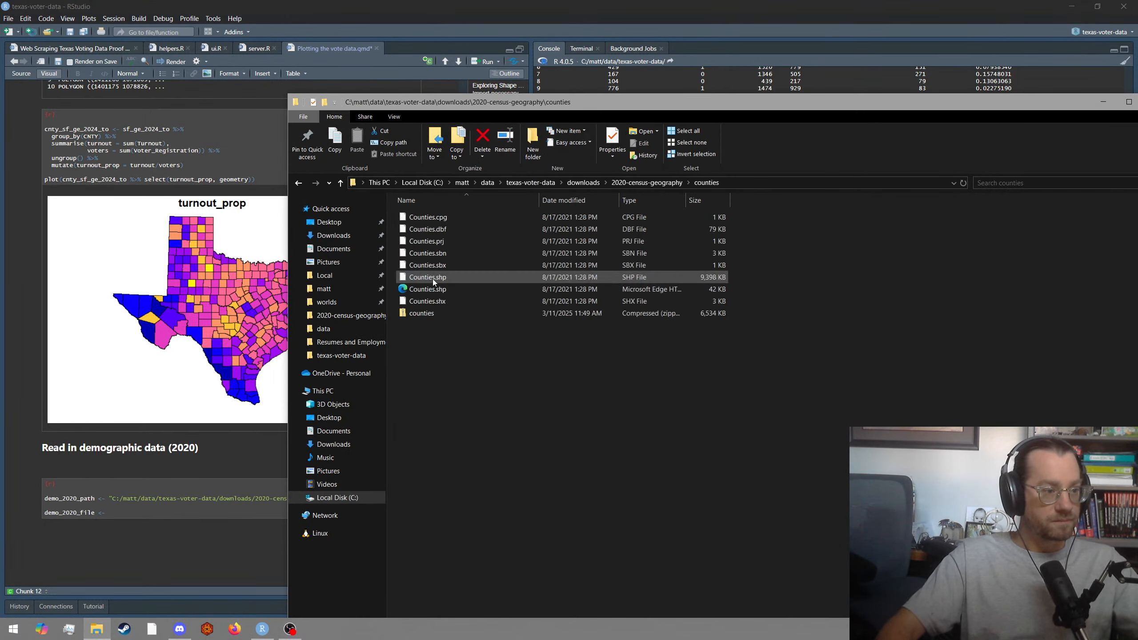
click(426, 278)
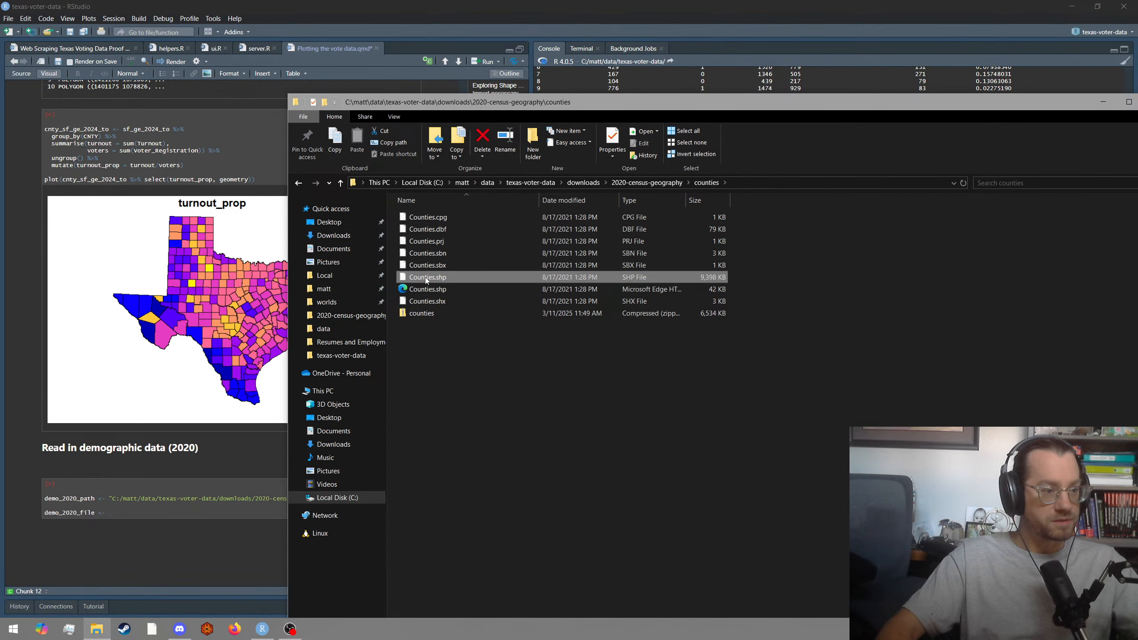
click(425, 278)
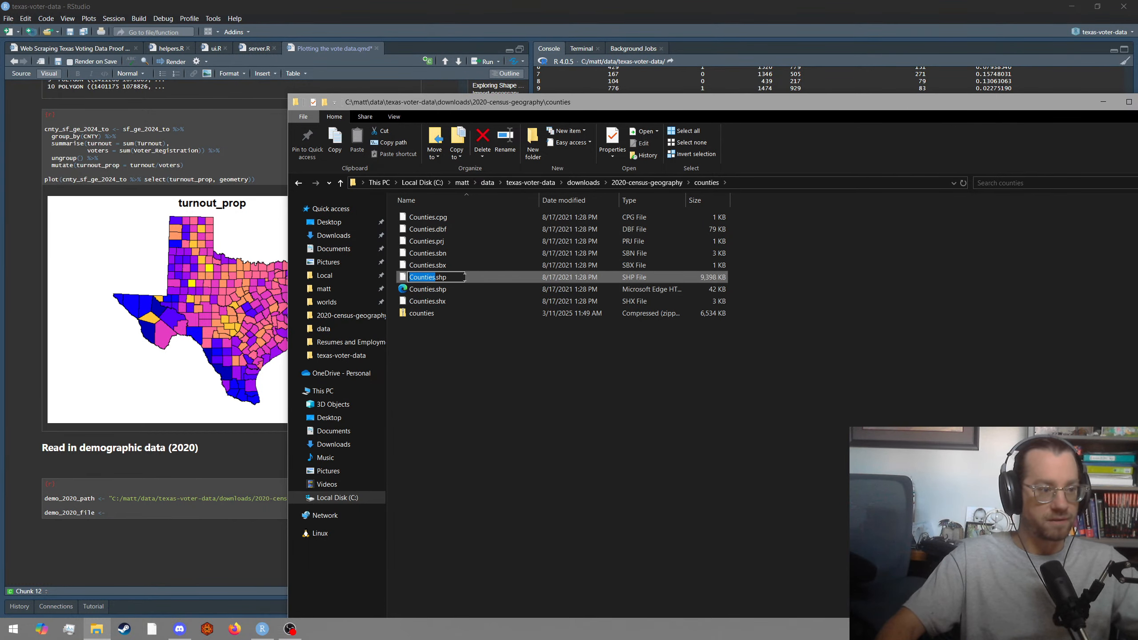
key(ctrl+a)
key(ctrl+c)
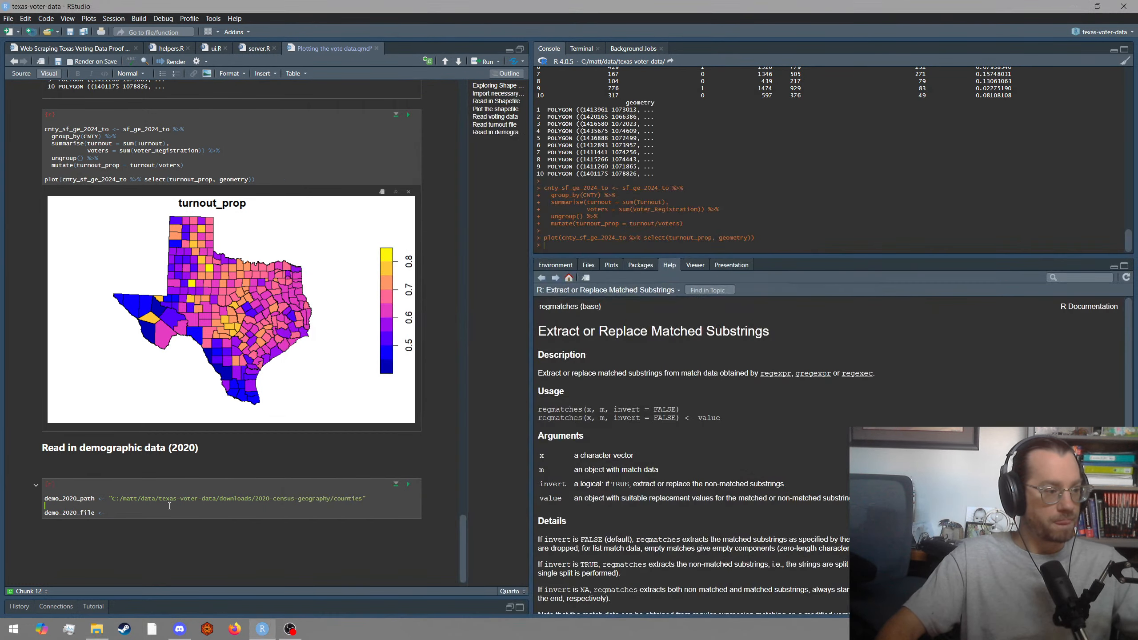
click(165, 516)
text(")
key(ctrl+v)
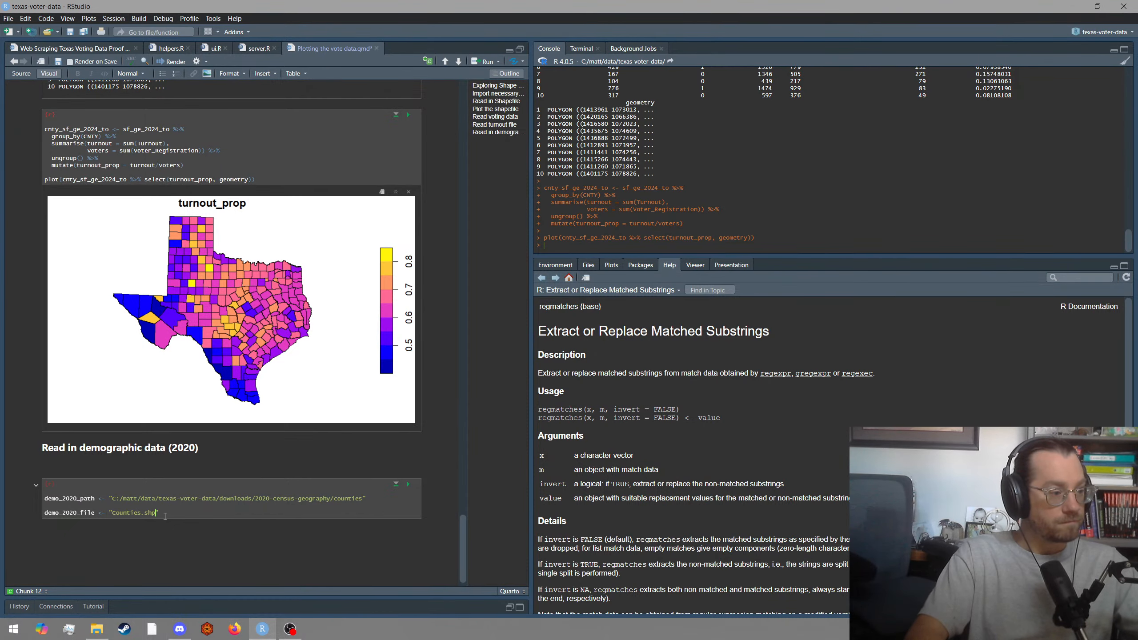
Add demo_2020_sf <- st_read(file.path(demo_2020_path, demo_2020_file)) below the demo_2020_file line and run the whole chunk.
key(Return)
text(dem)
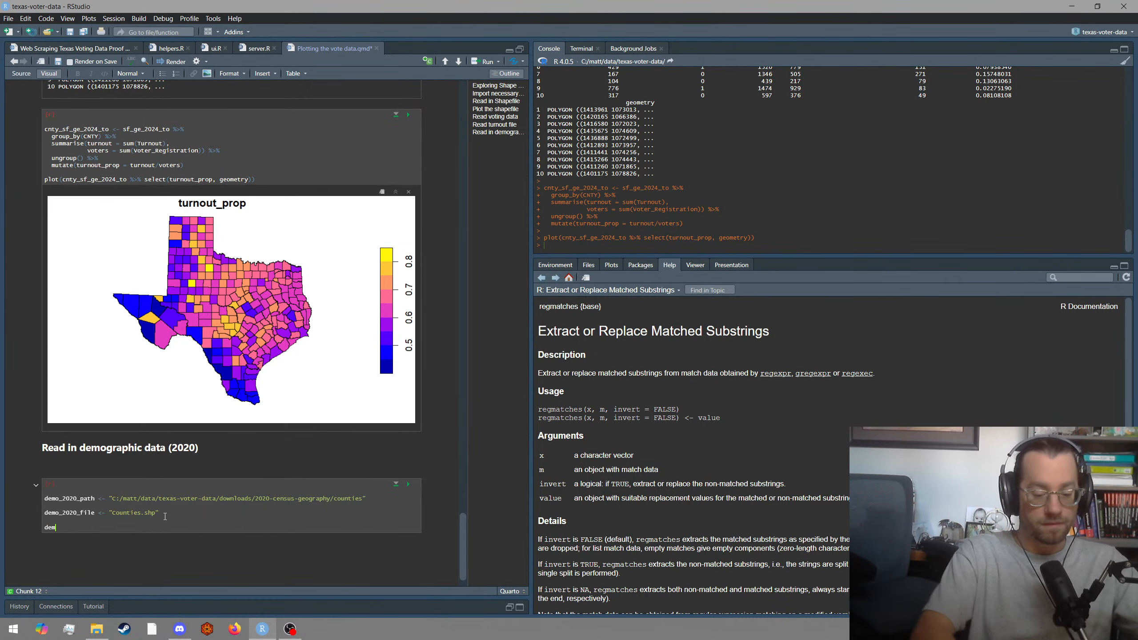
text(o_2020_sf)
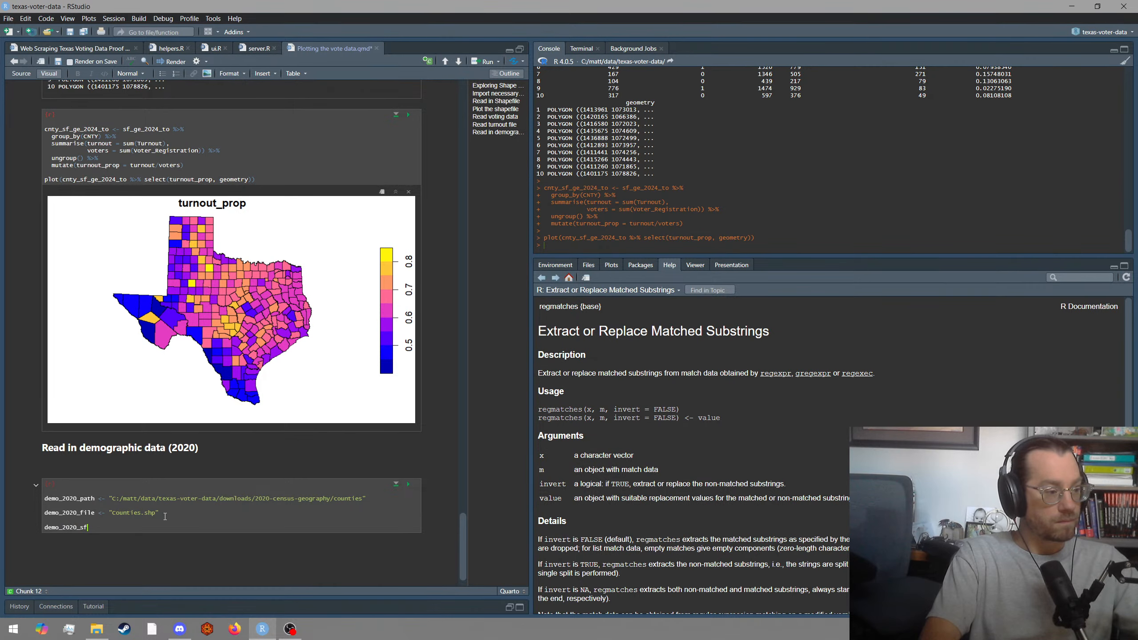
text( <-)
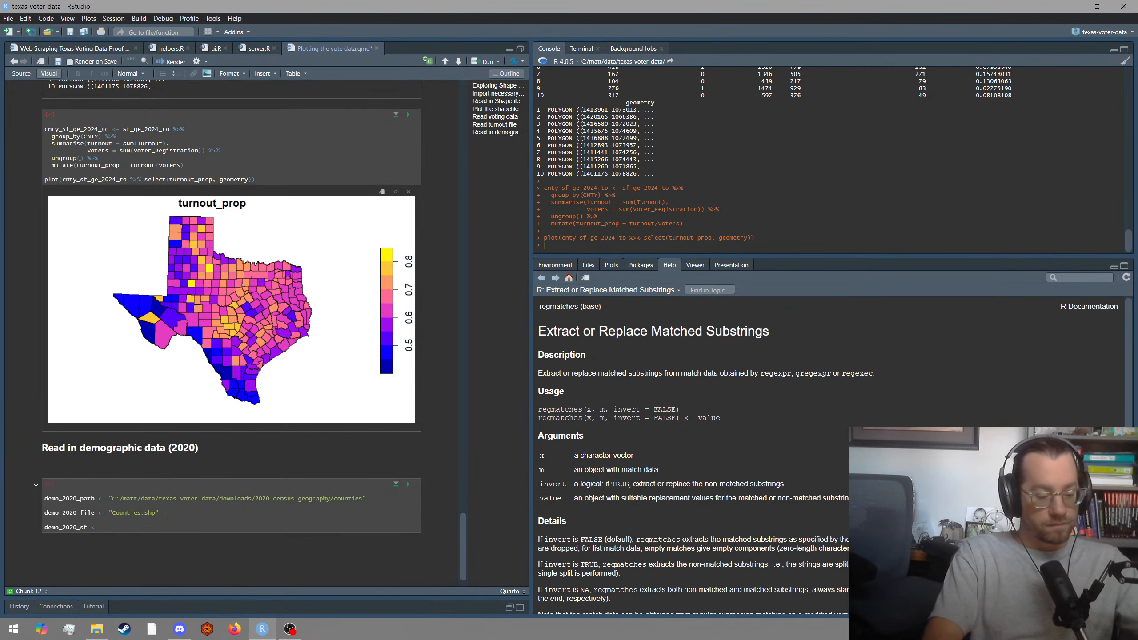
text( st_read)
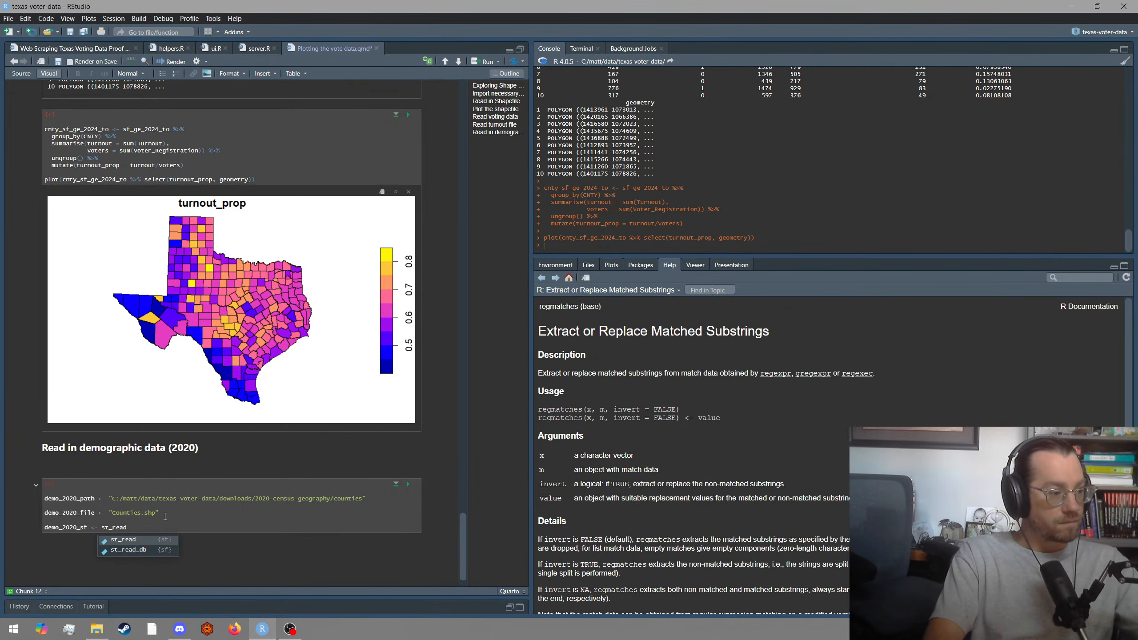
text(()
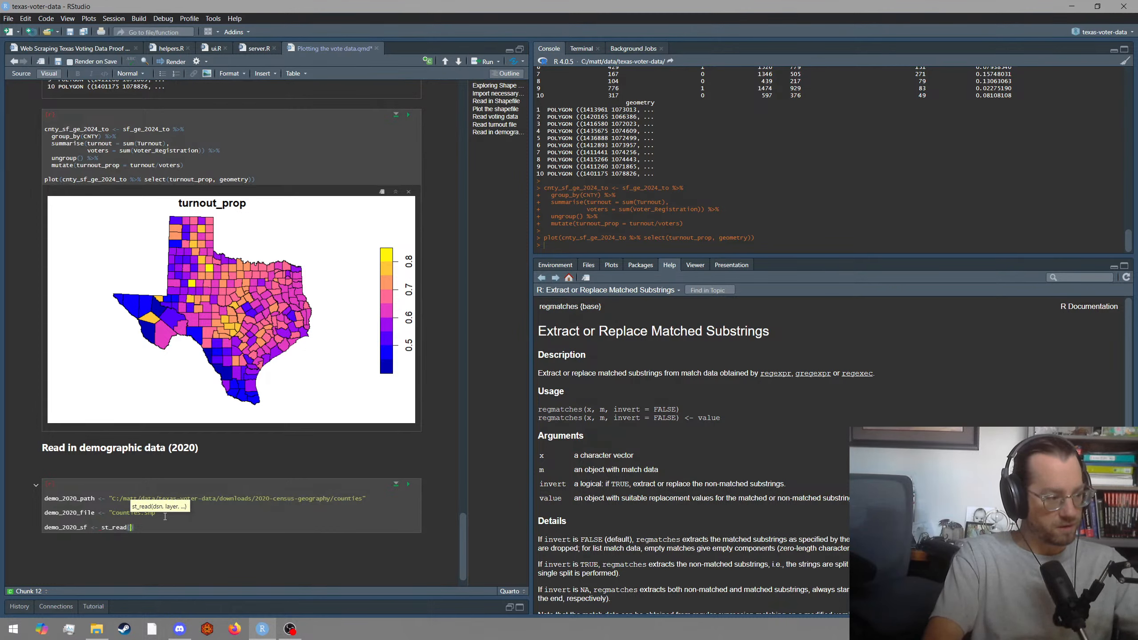
text(file.)
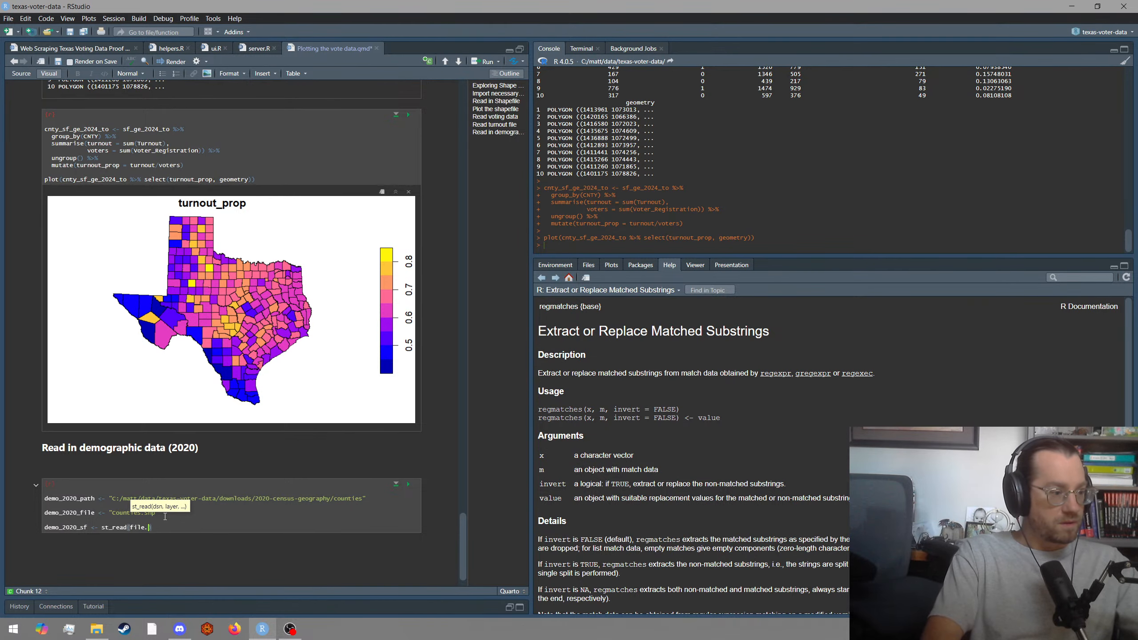
text(path(demo)
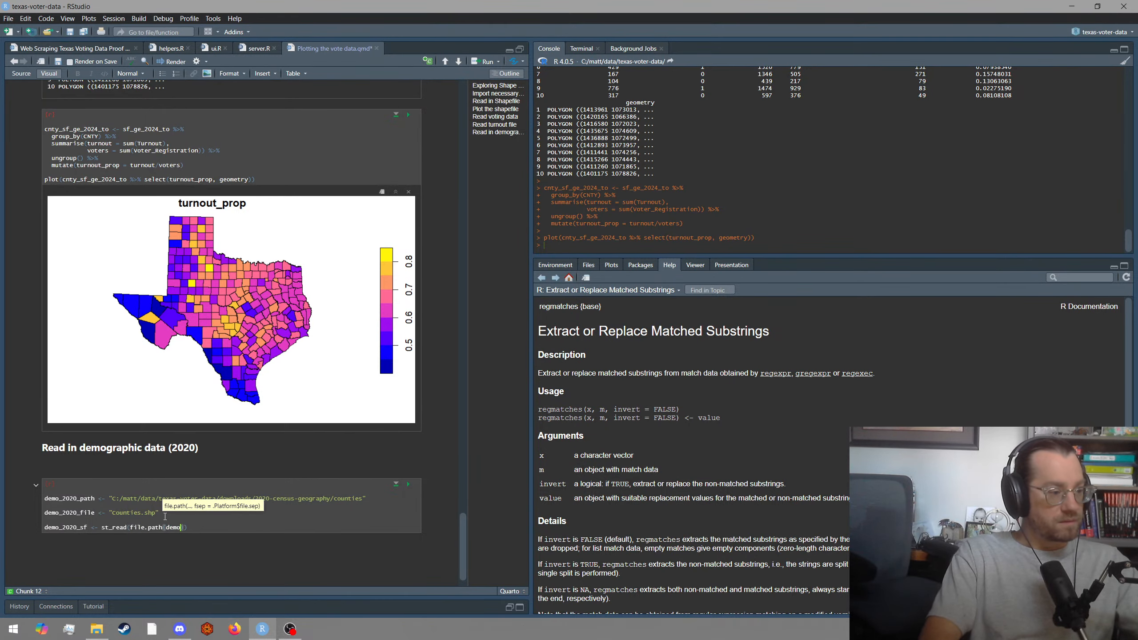
text(_2020_path)
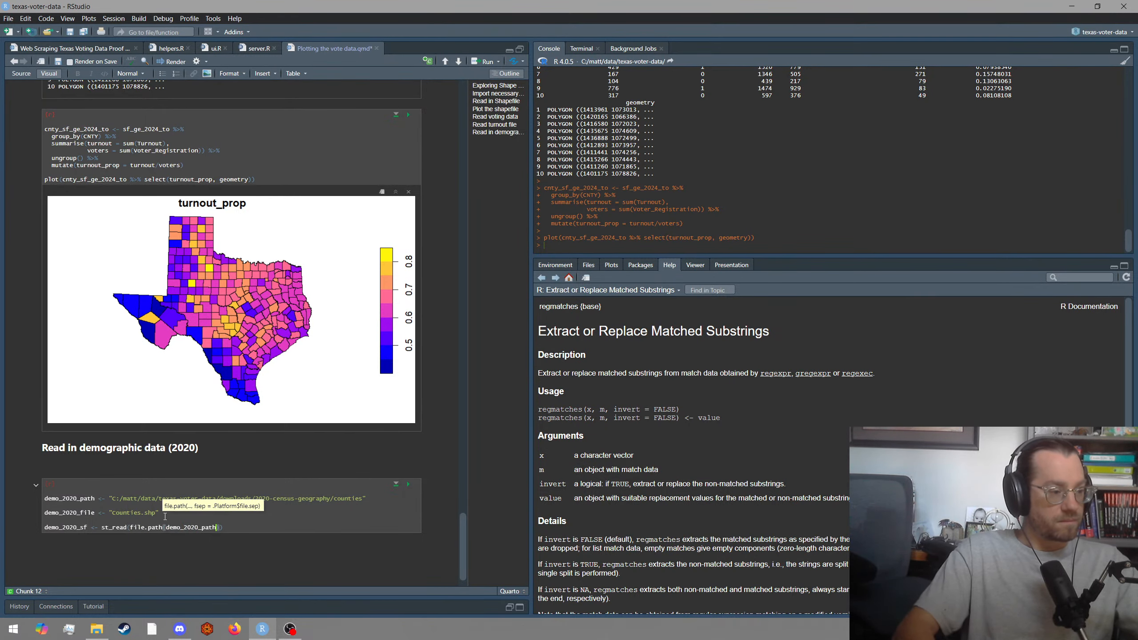
text(, )
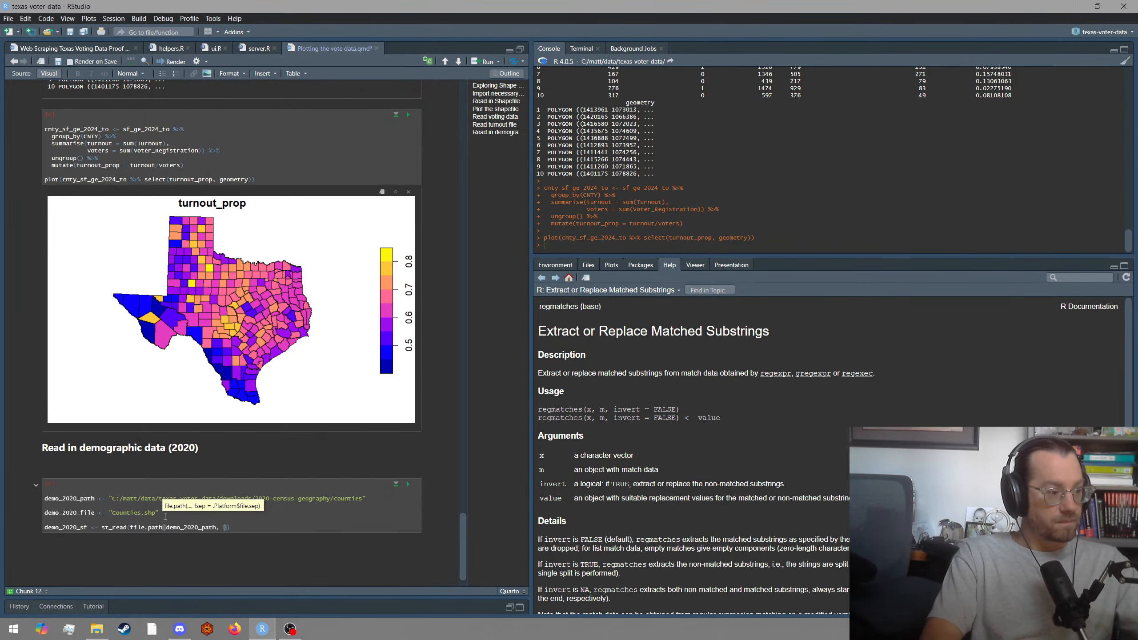
text(demo_)
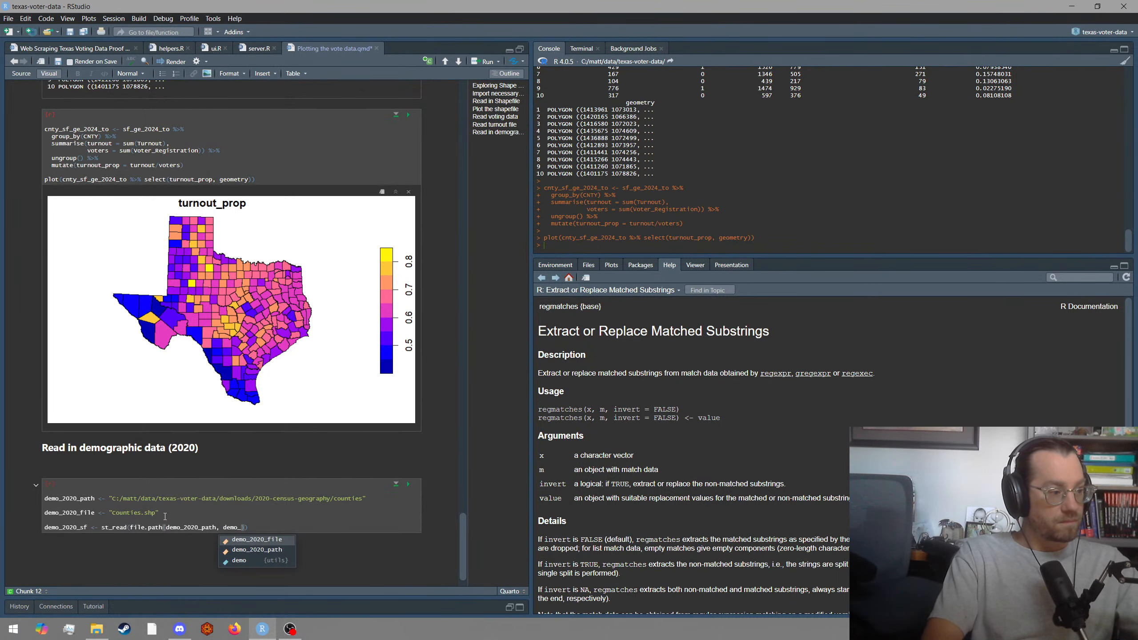
text(2020_file)
key(End)
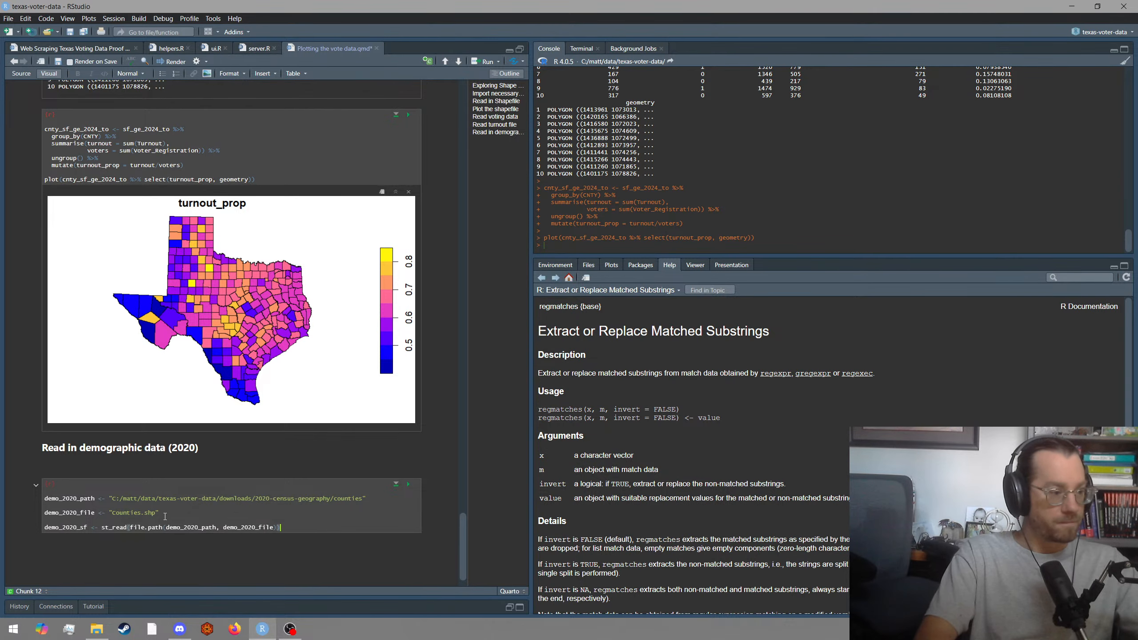
key(ctrl+Return)
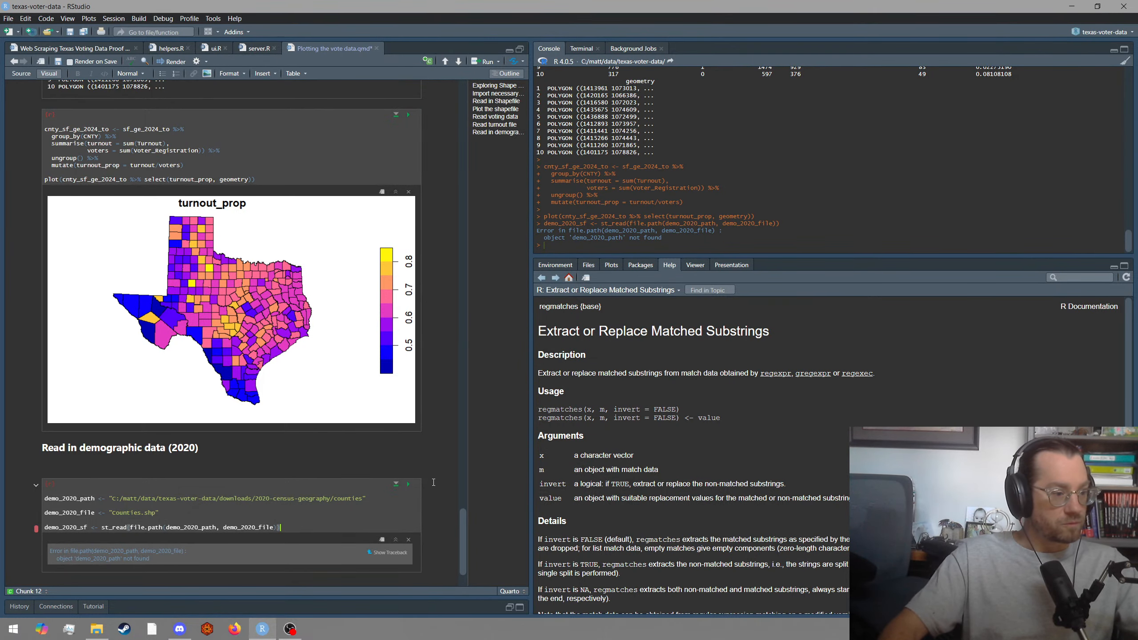
click(408, 484)
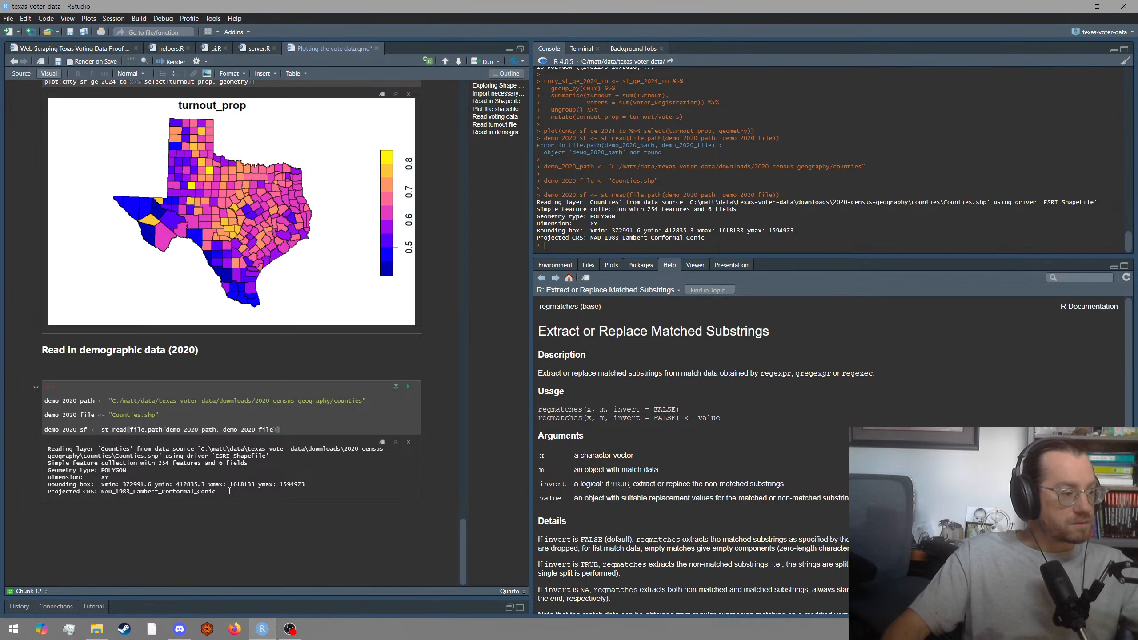
Compare the projected CRS in the counties shapefile output with the one in the printed sf_ge_2024_to output.
double_click(89, 491)
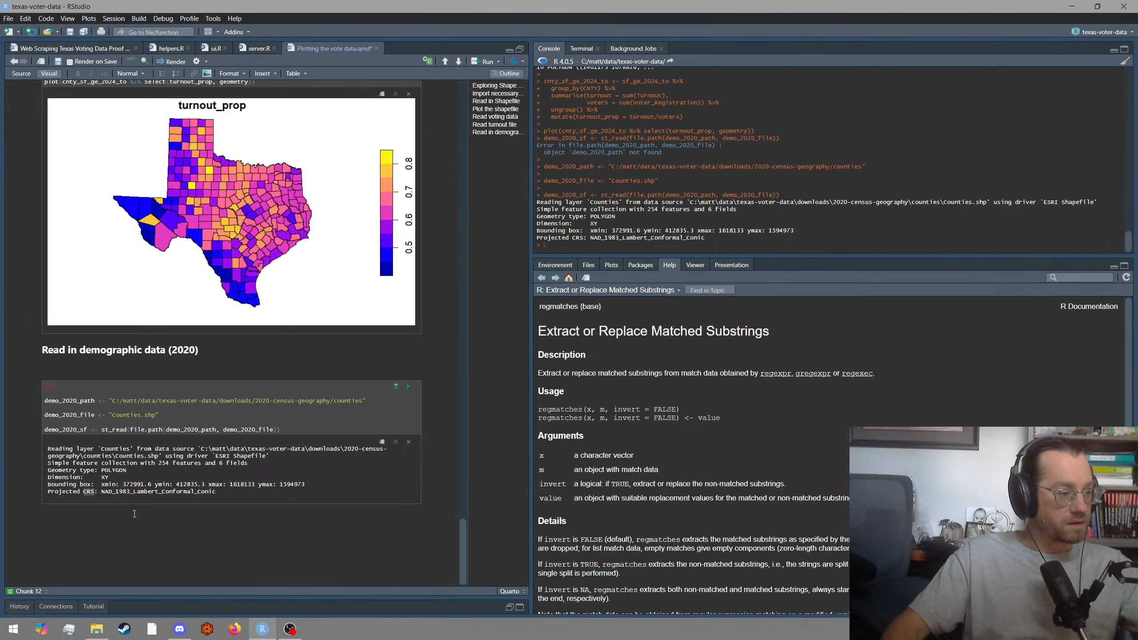
click(102, 494)
drag(103, 493, 220, 495)
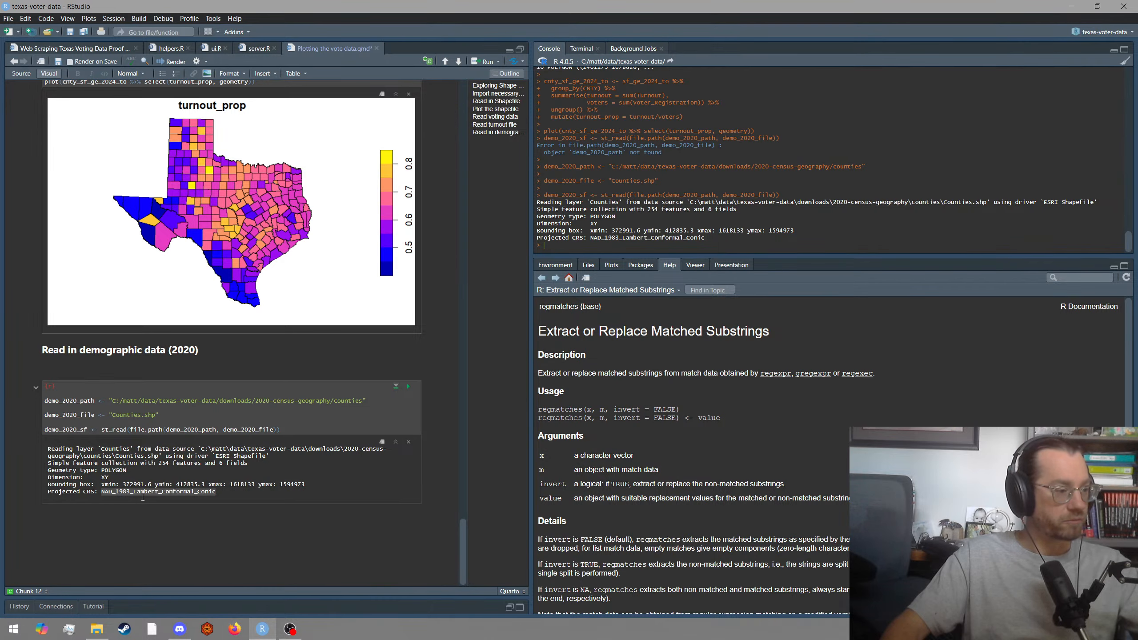
scroll(150, 497, up, 10)
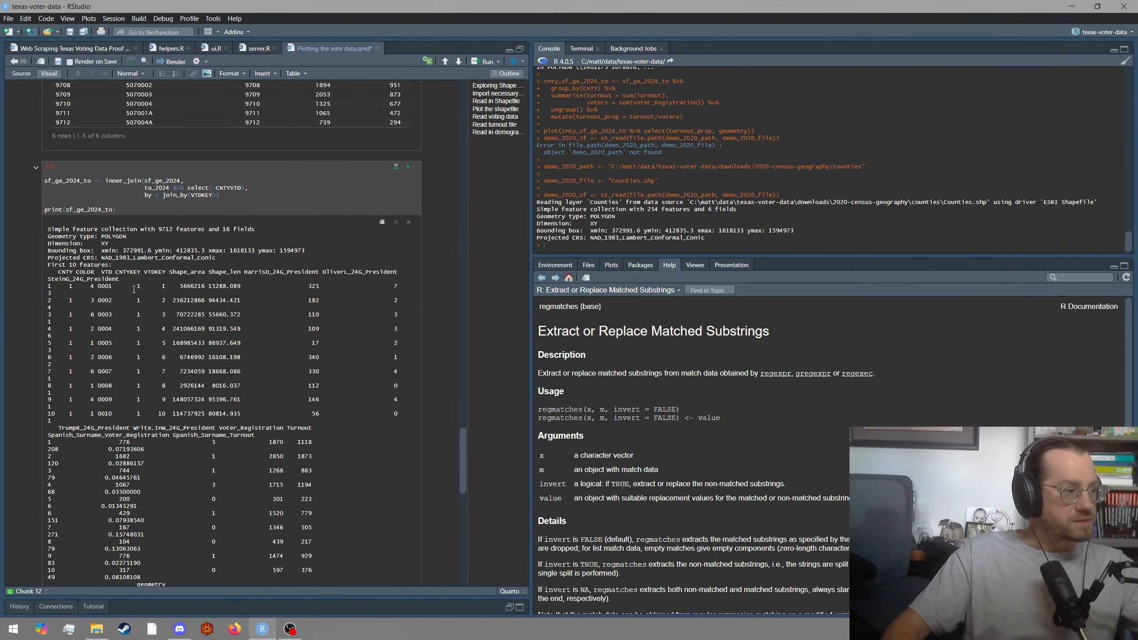
drag(101, 258, 236, 257)
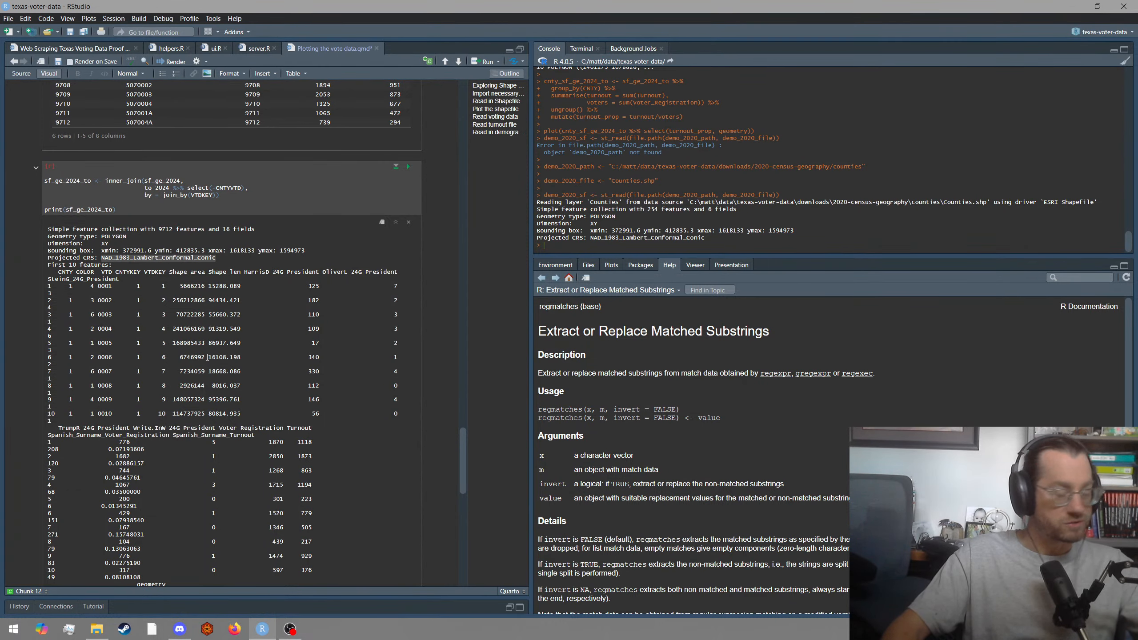
scroll(208, 345, down, 10)
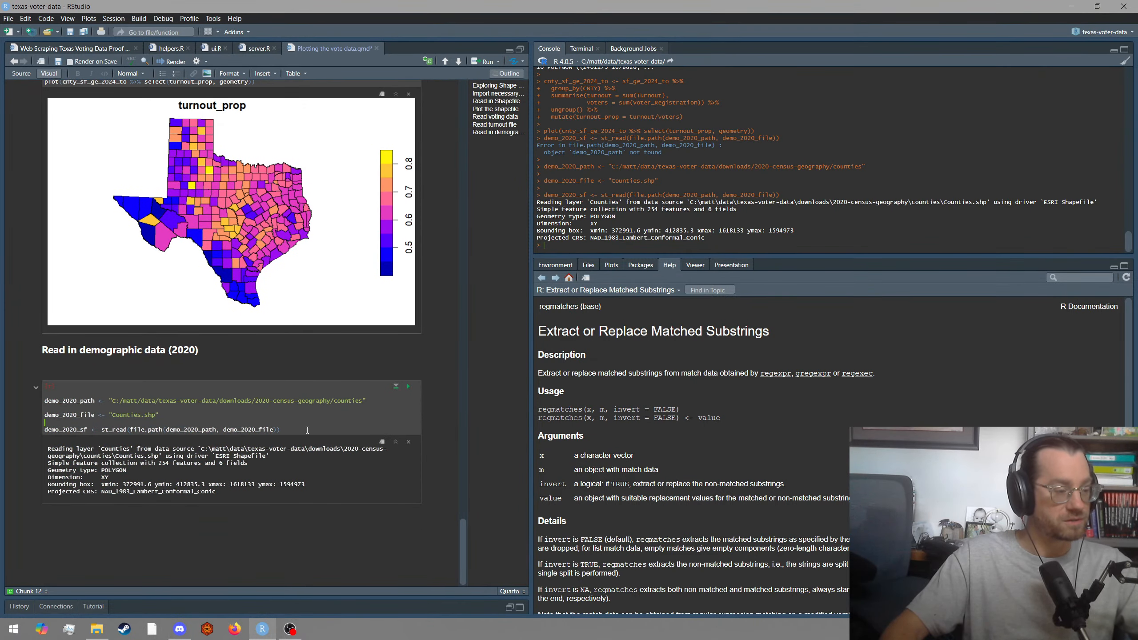
click(307, 430)
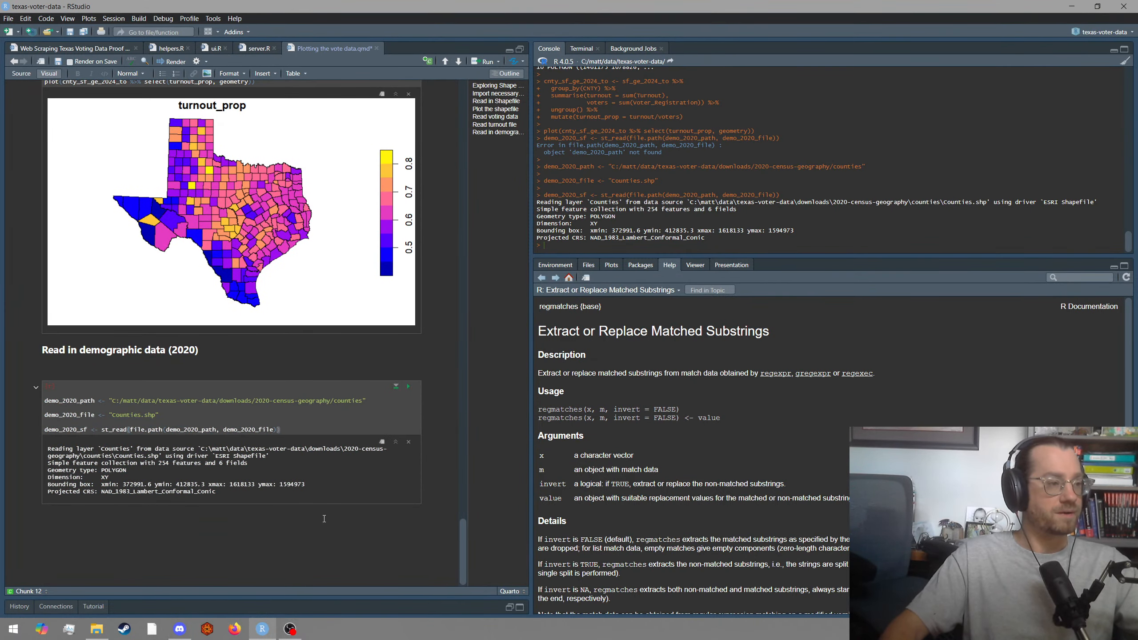
Clear the stray text below the counties output and insert a new R code chunk there.
click(278, 543)
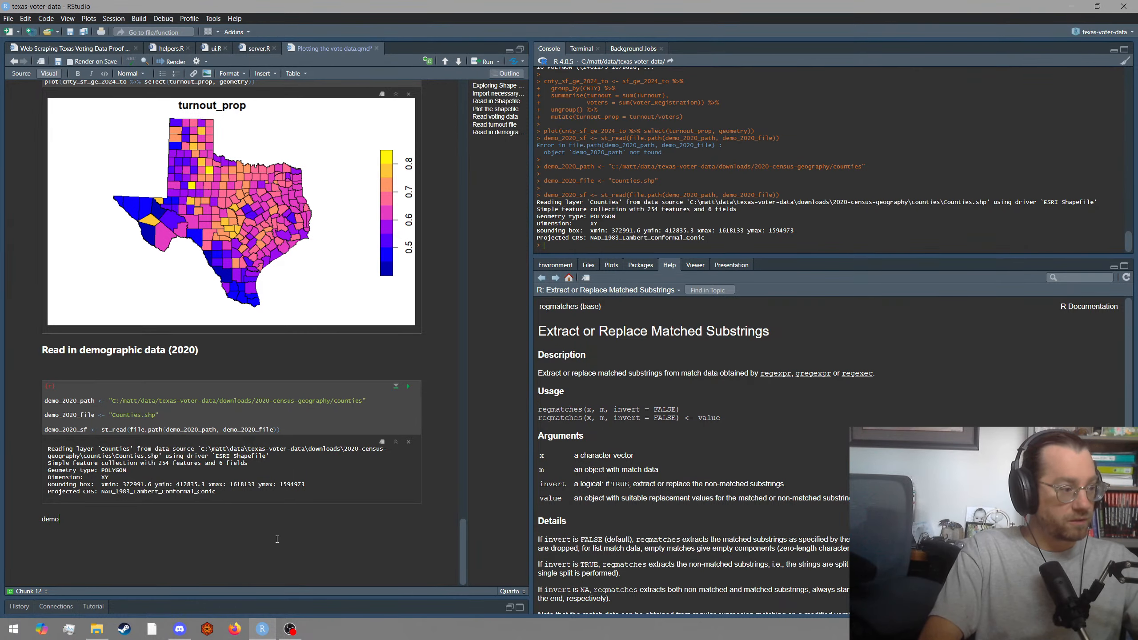
key(BackSpace)
key(BackSpace)
key(BackSpace)
key(BackSpace)
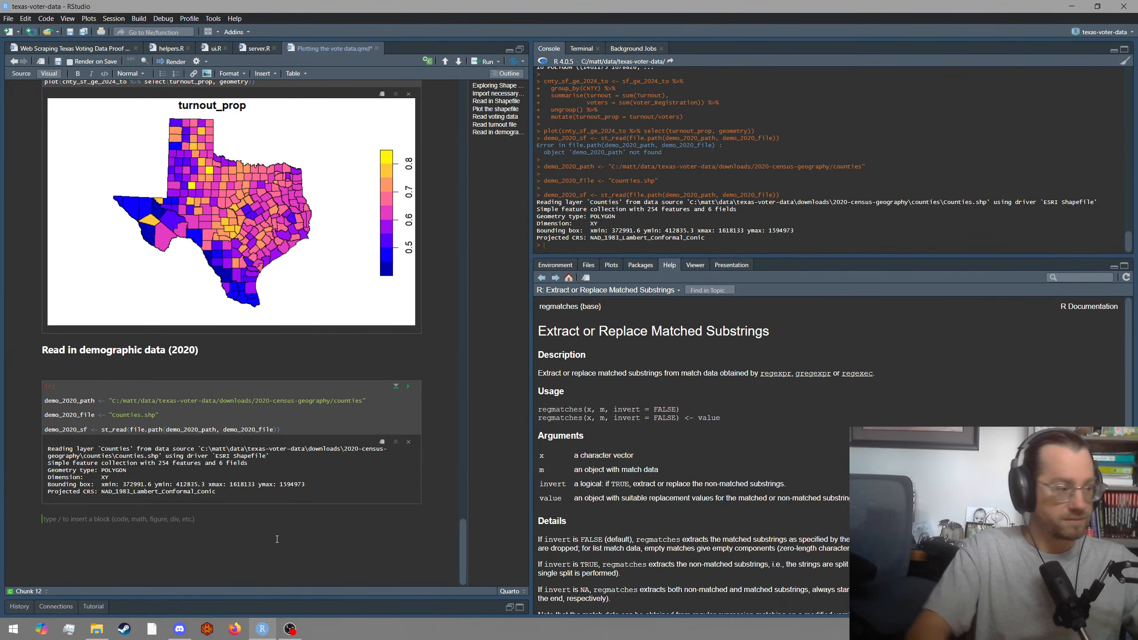
key(BackSpace)
key(ctrl+alt+i)
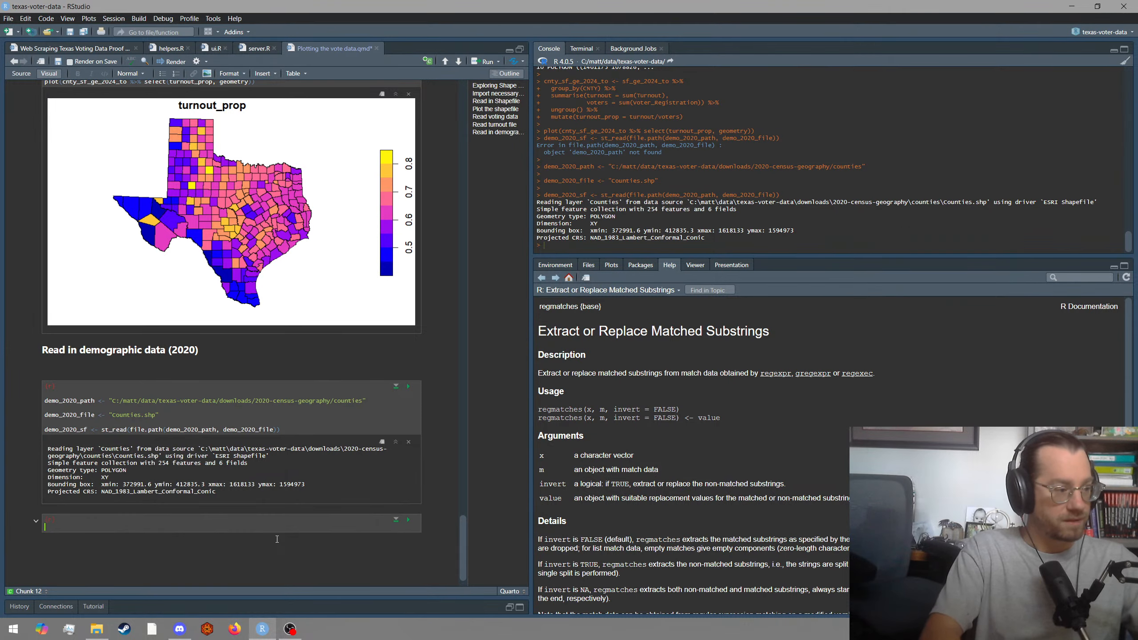
Write demo_2020_sf %>% glimpse in the new chunk and run it.
text(demo_)
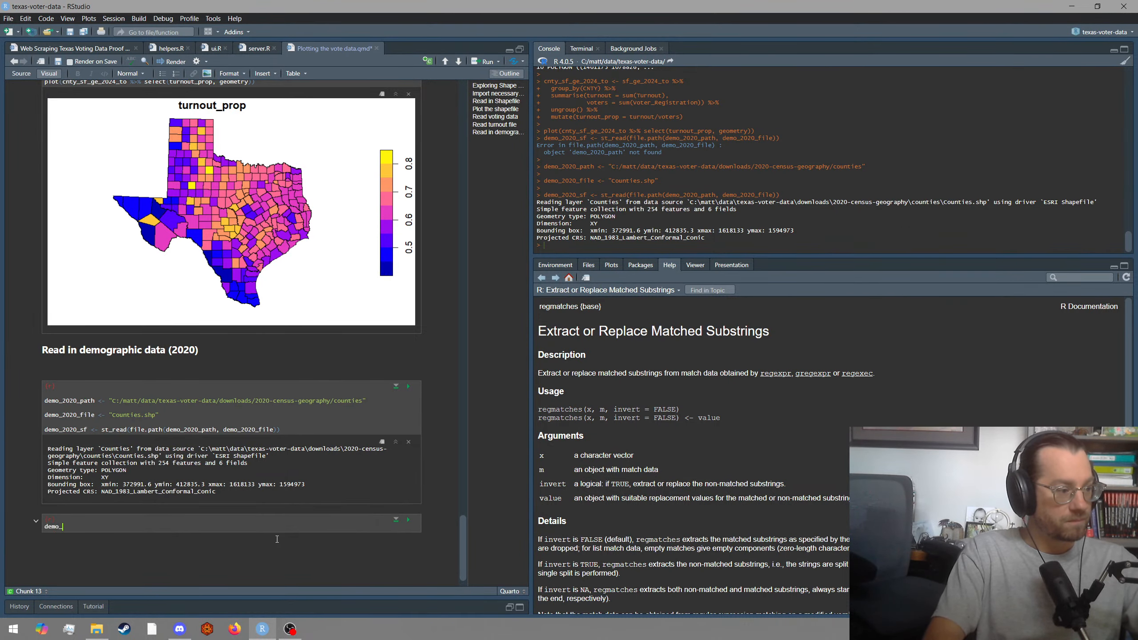
text(2020)
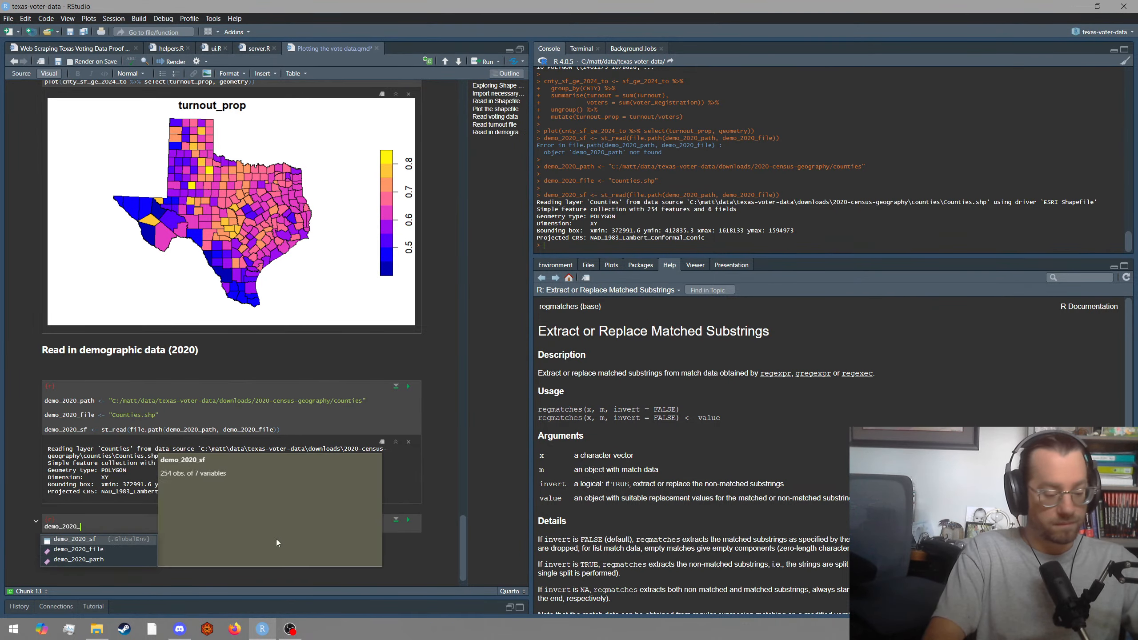
text(_)
key(Return)
key(BackSpace)
key(BackSpace)
key(BackSpace)
text(%)
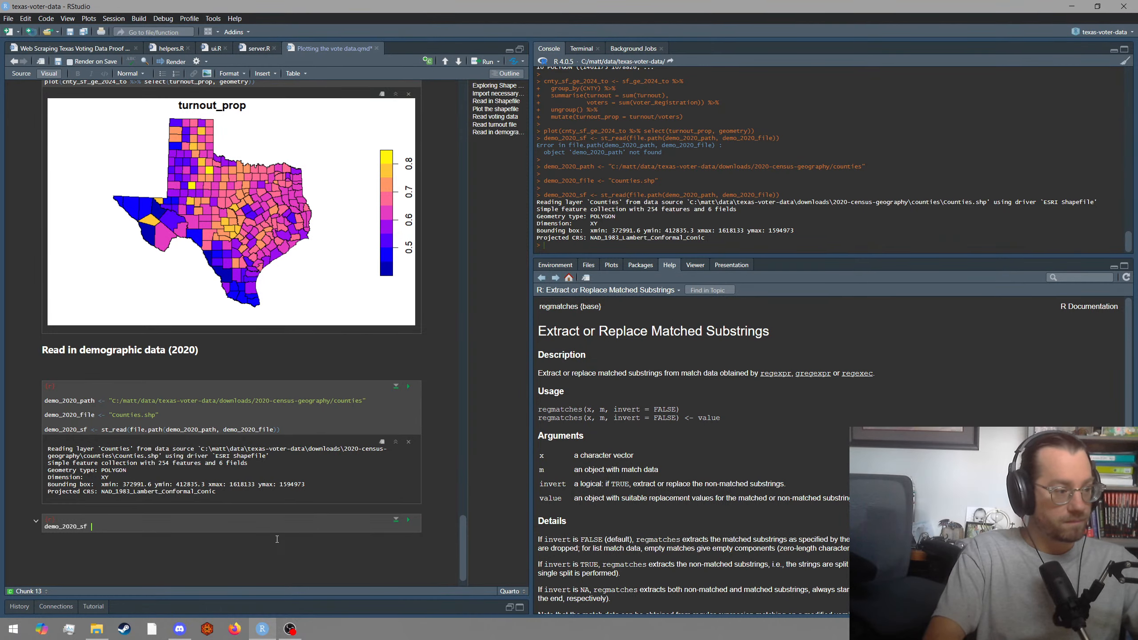
text(>% glimpse)
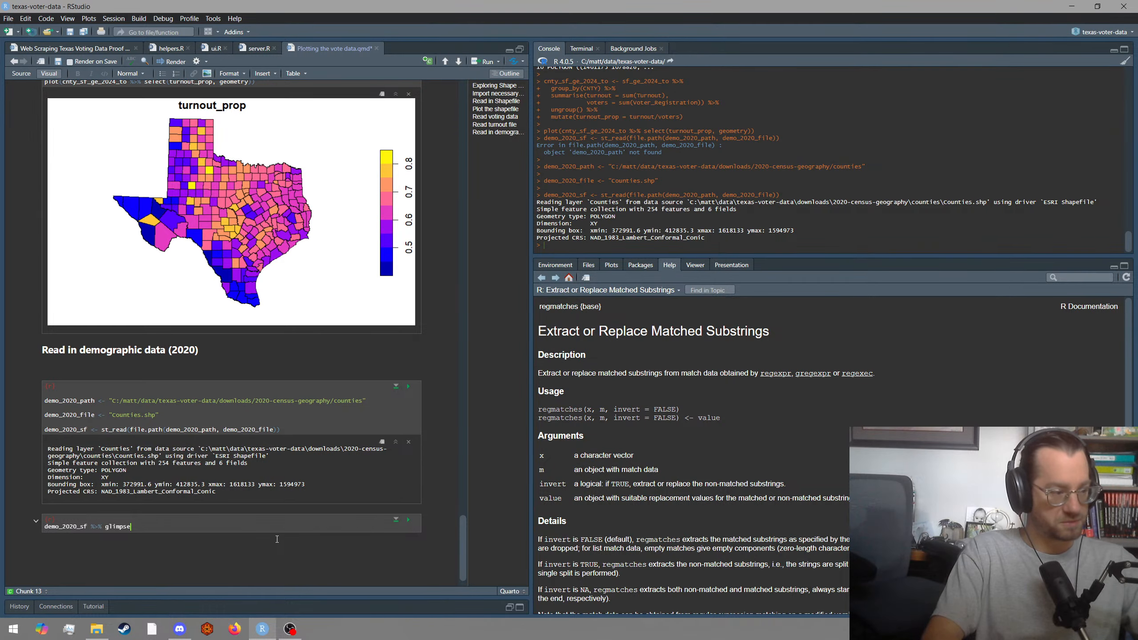
key(ctrl+Return)
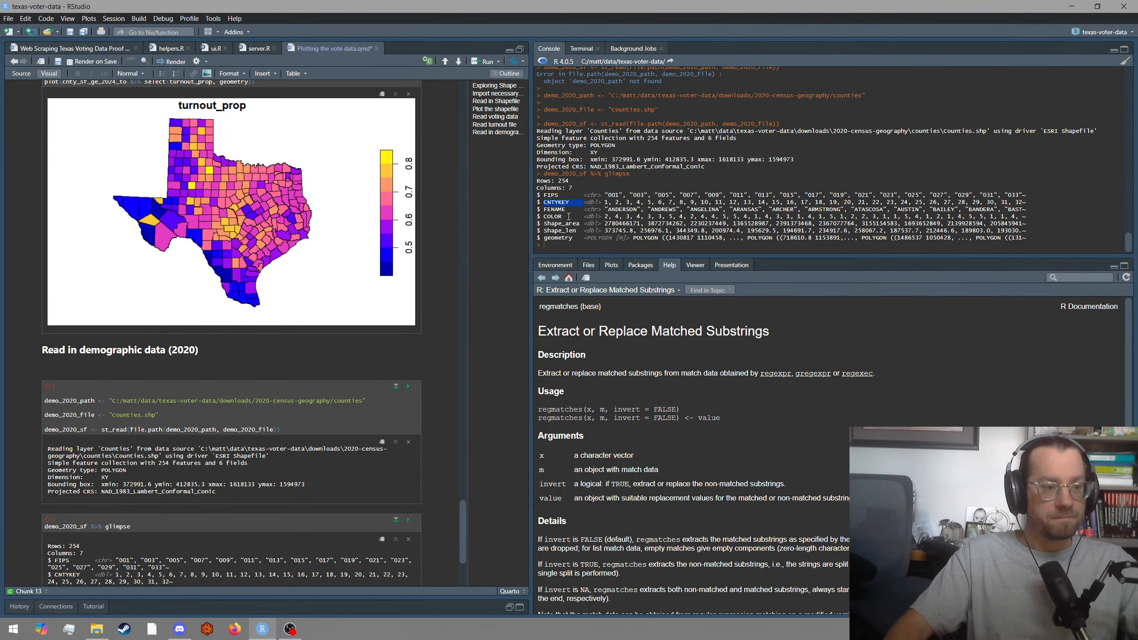
Compare the CNTYKEY column in the demo_2020_sf glimpse with the CNTY and CNTYKEY columns of the printed sf_ge_2024_to.
click(589, 202)
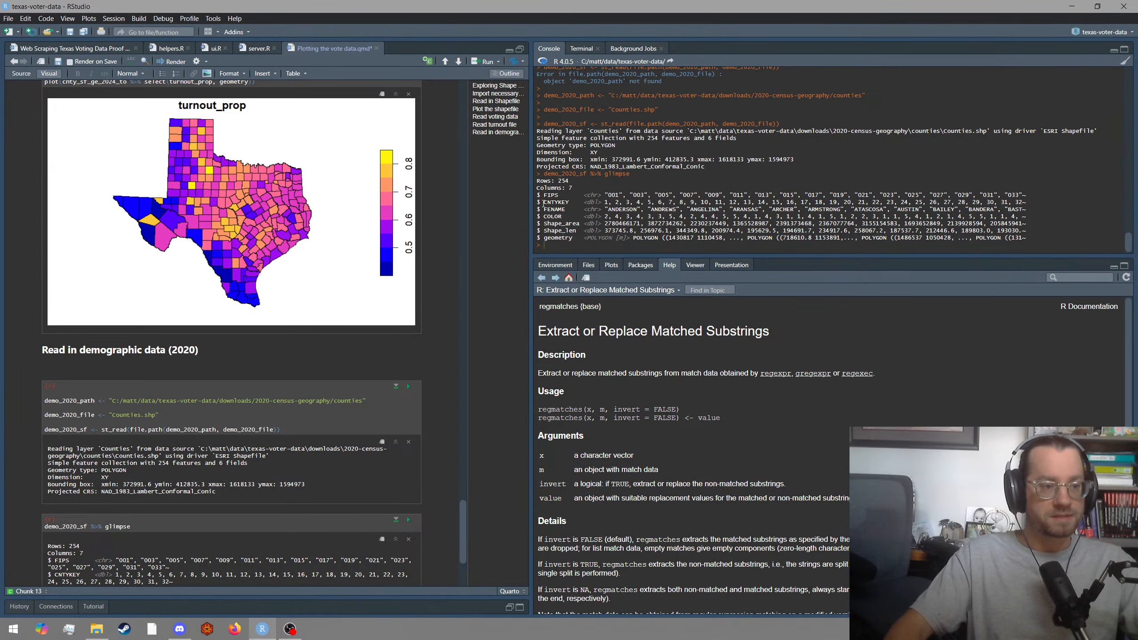
drag(546, 202, 1048, 206)
click(1047, 205)
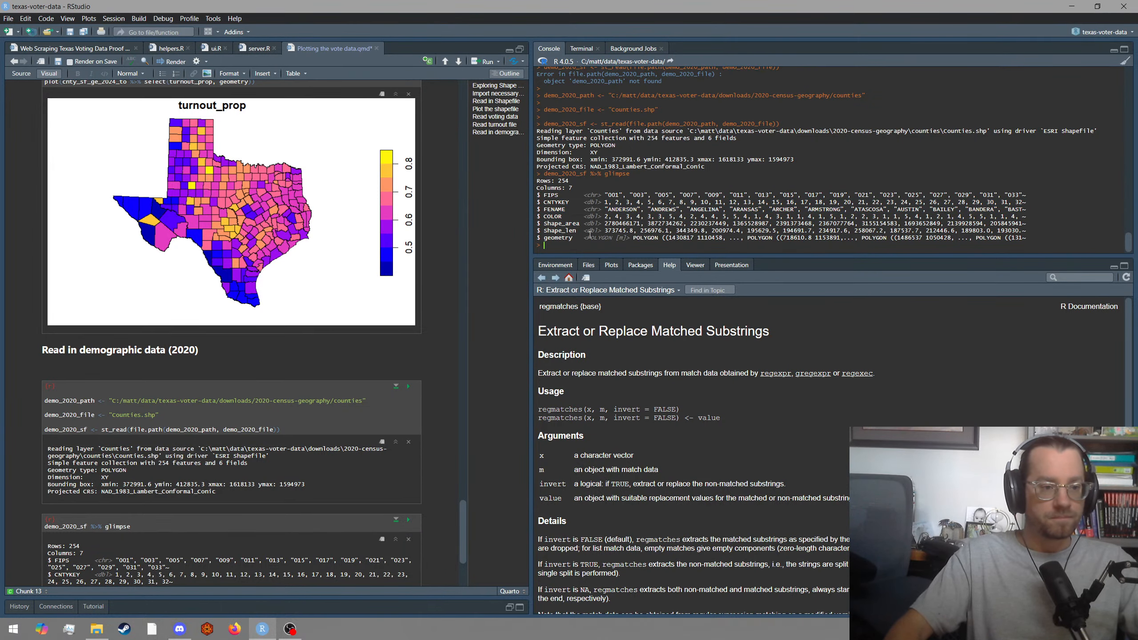
scroll(312, 365, up, 7)
scroll(294, 350, up, 2)
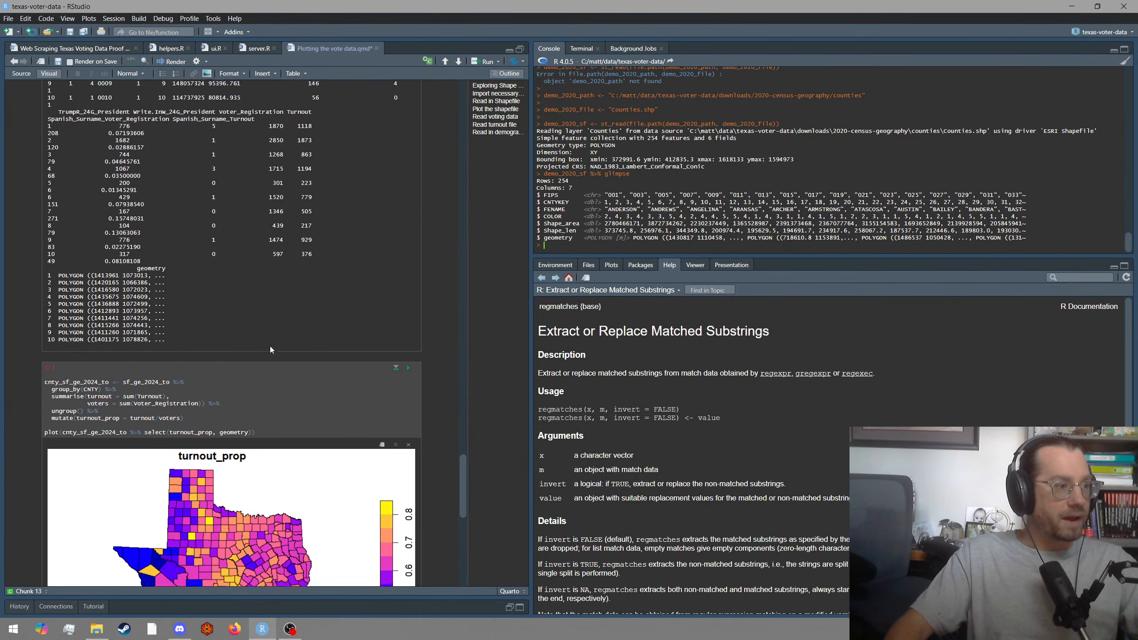
scroll(256, 342, up, 7)
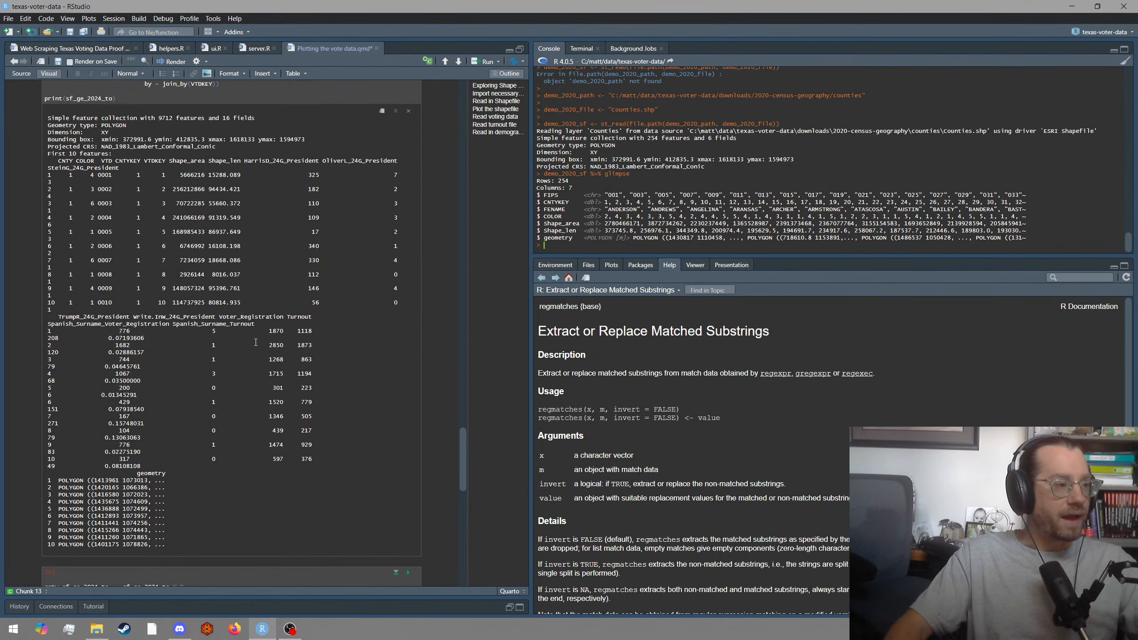
scroll(161, 215, up, 1)
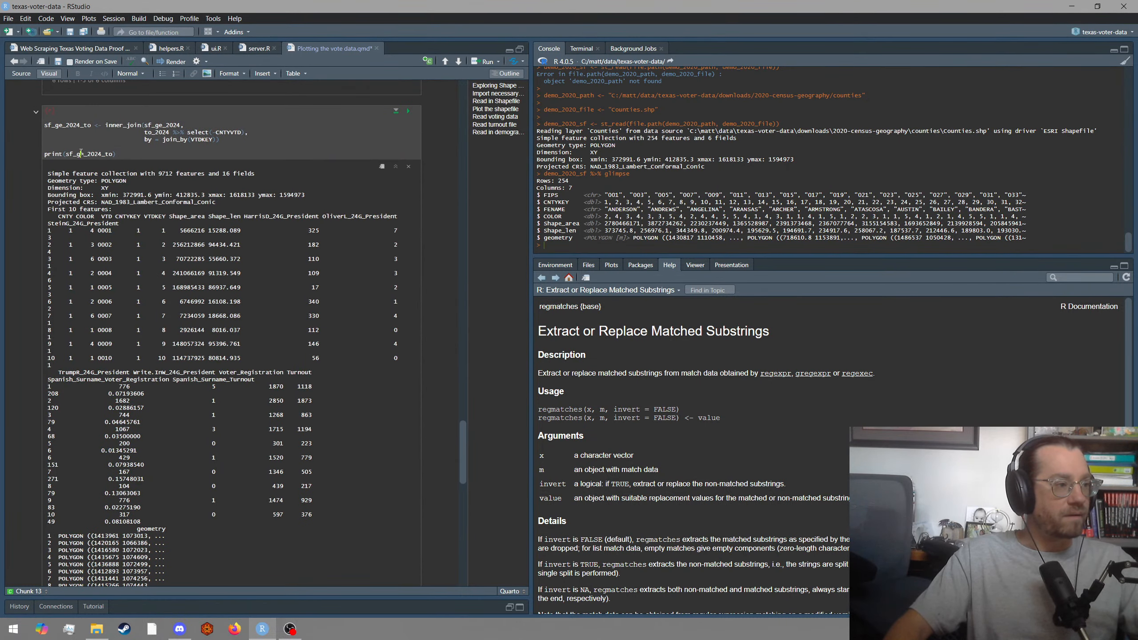
click(81, 154)
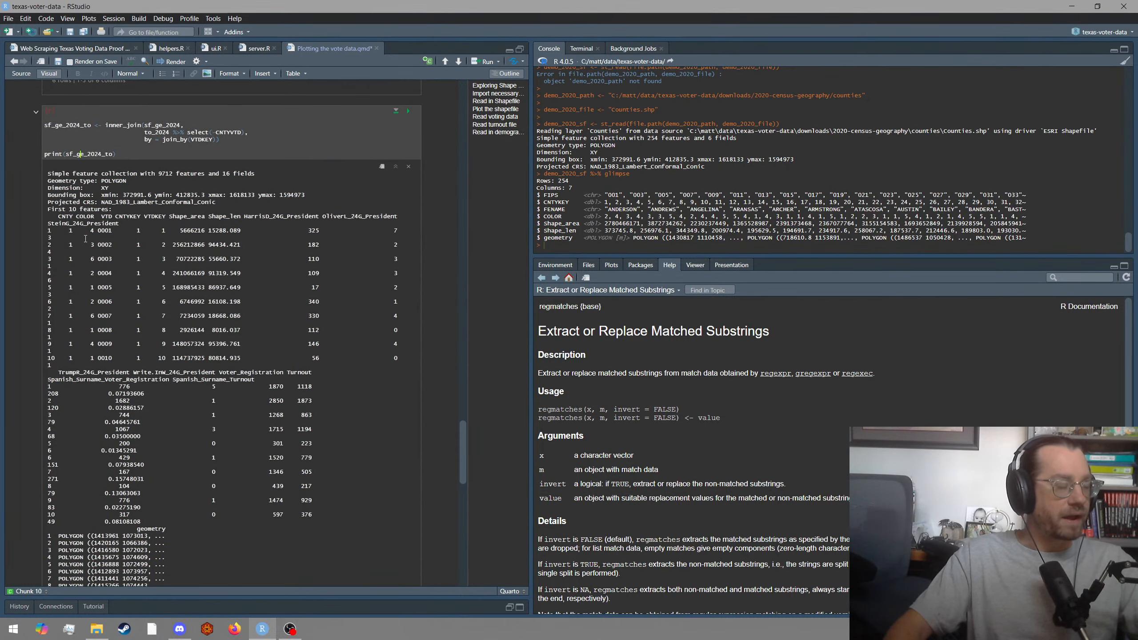
double_click(64, 216)
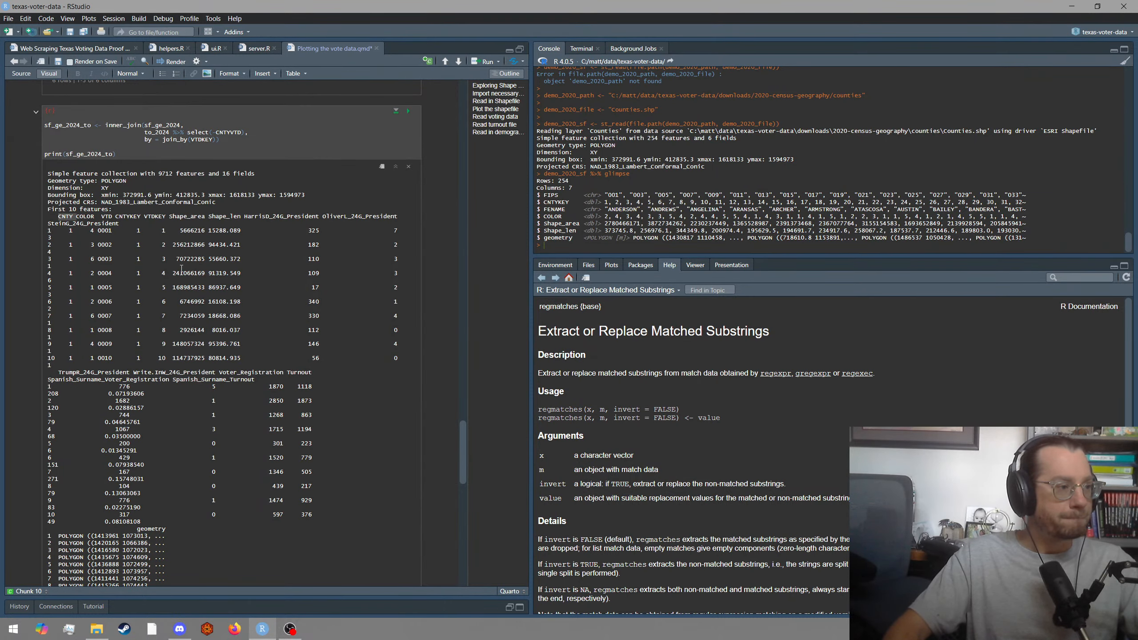
double_click(123, 218)
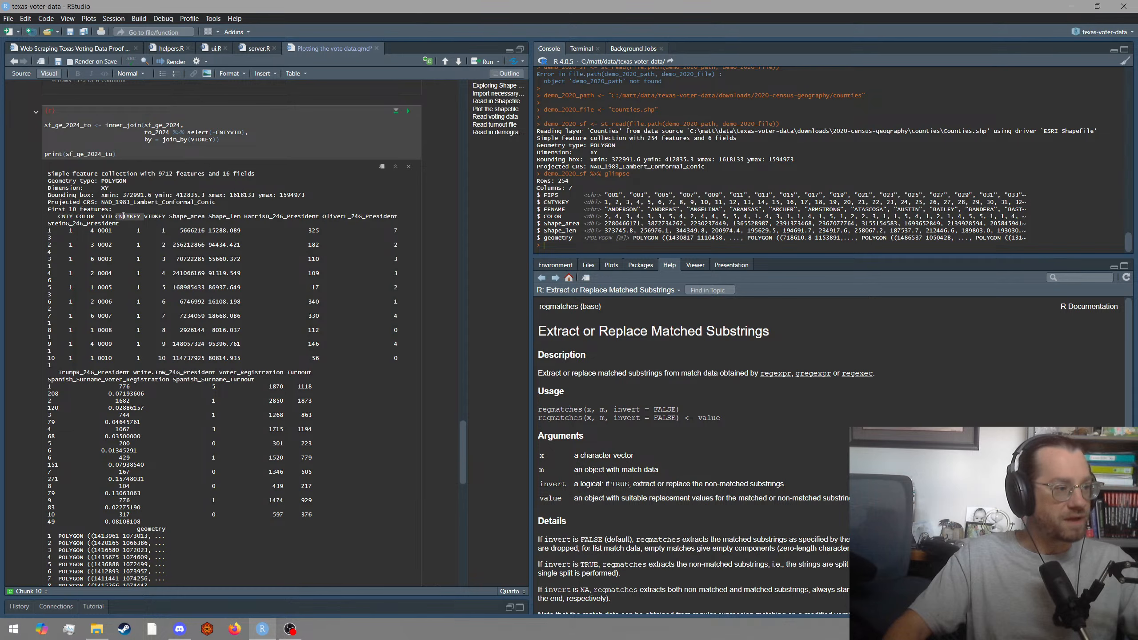
Check the CNTY and CNTYKEY columns of the printed sf_ge_2024_to against the FENAME values in the demo_2020_sf glimpse.
double_click(66, 217)
click(137, 219)
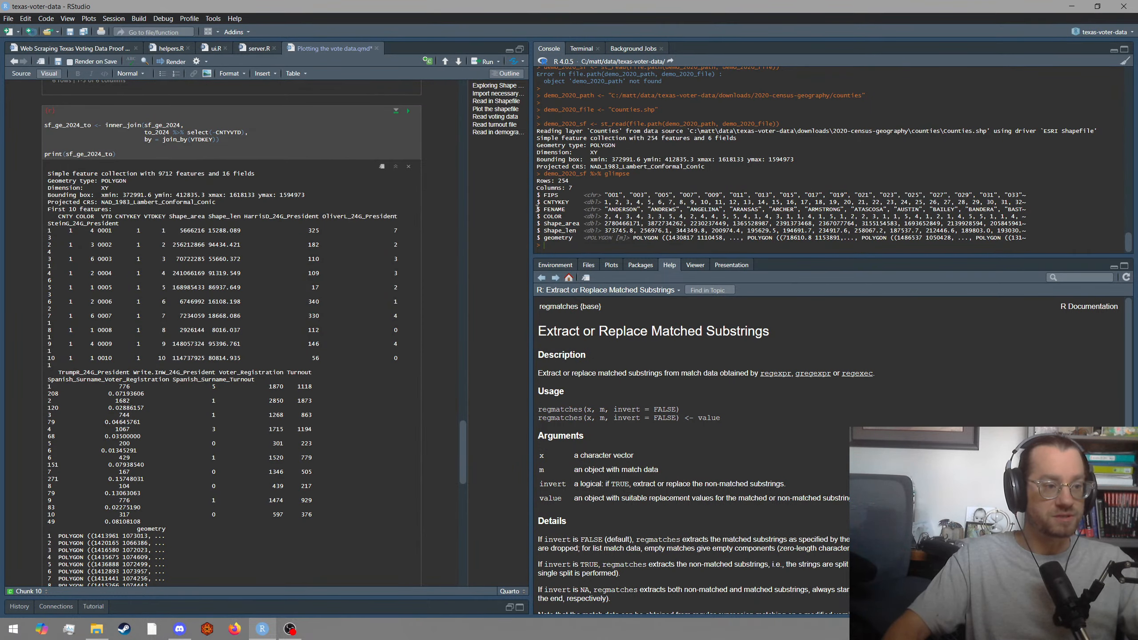
drag(947, 209, 585, 210)
click(656, 225)
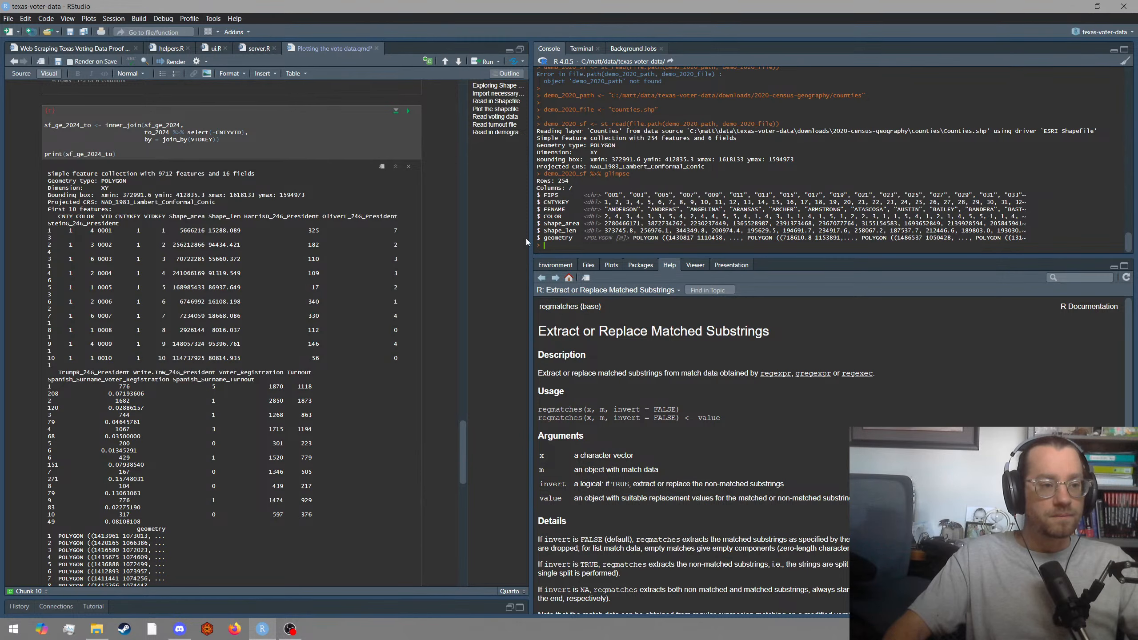
Insert a new R code chunk below the demo_2020_sf glimpse output at the end of the document.
scroll(305, 425, down, 15)
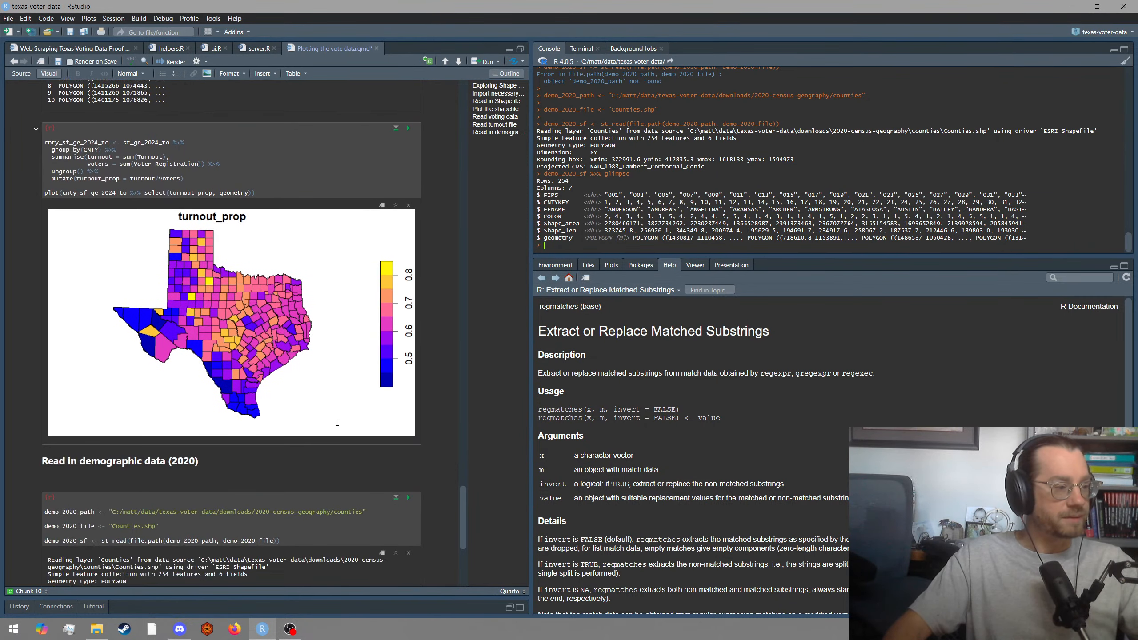
scroll(306, 424, down, 2)
click(232, 547)
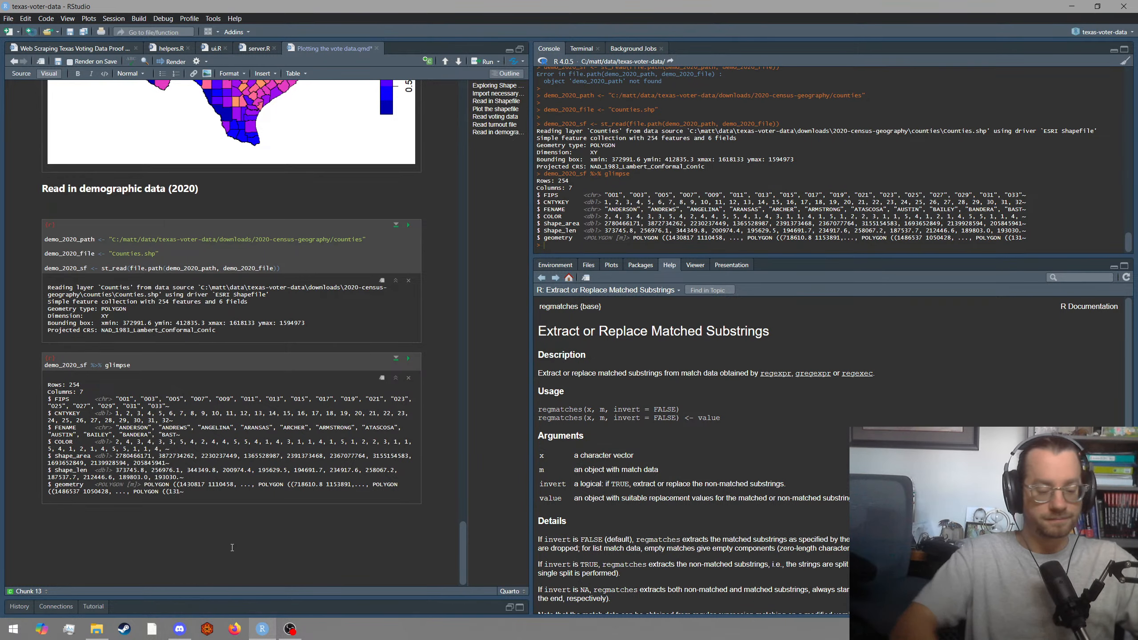
key(ctrl+alt+i)
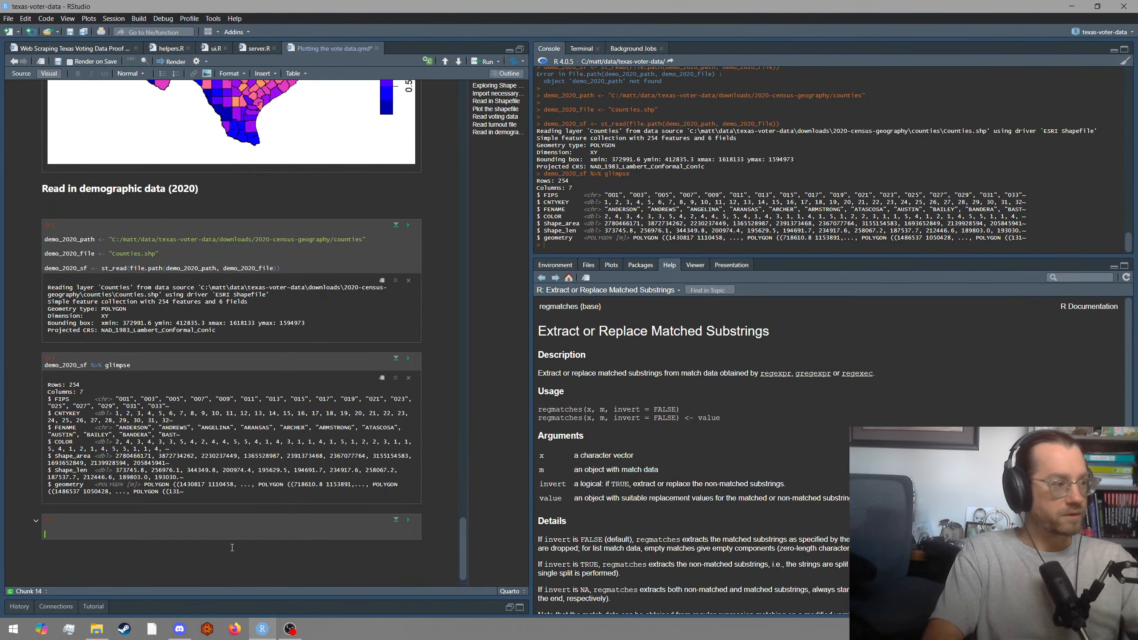
Compare the row count in the demo_2020_sf glimpse with the feature count of the printed sf_ge_2024_to.
scroll(233, 547, up, 10)
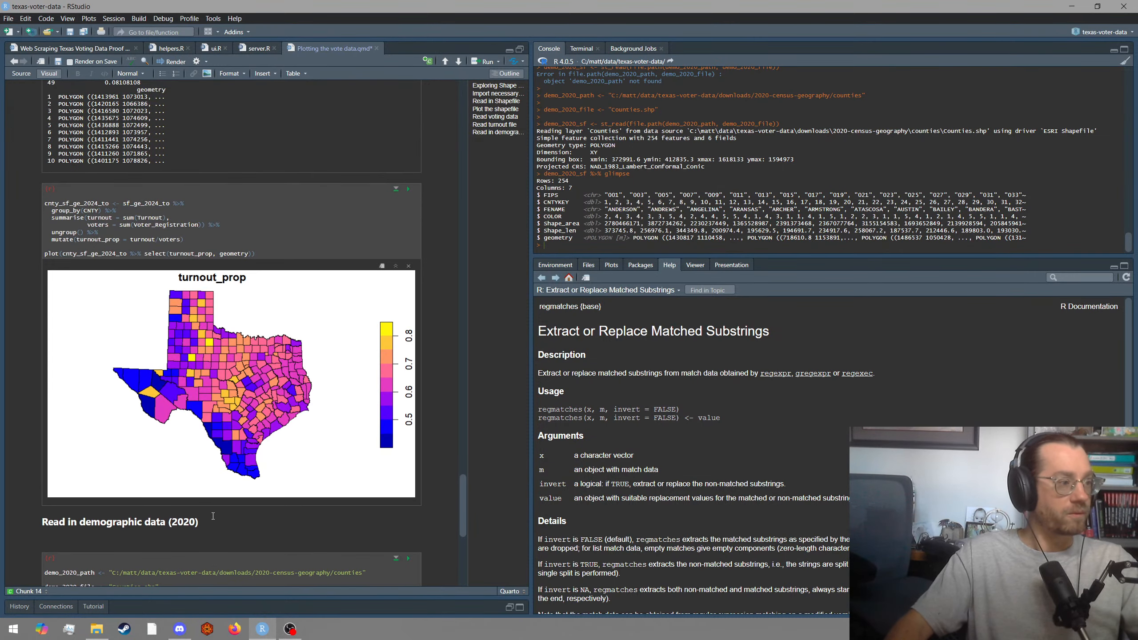
scroll(213, 516, up, 7)
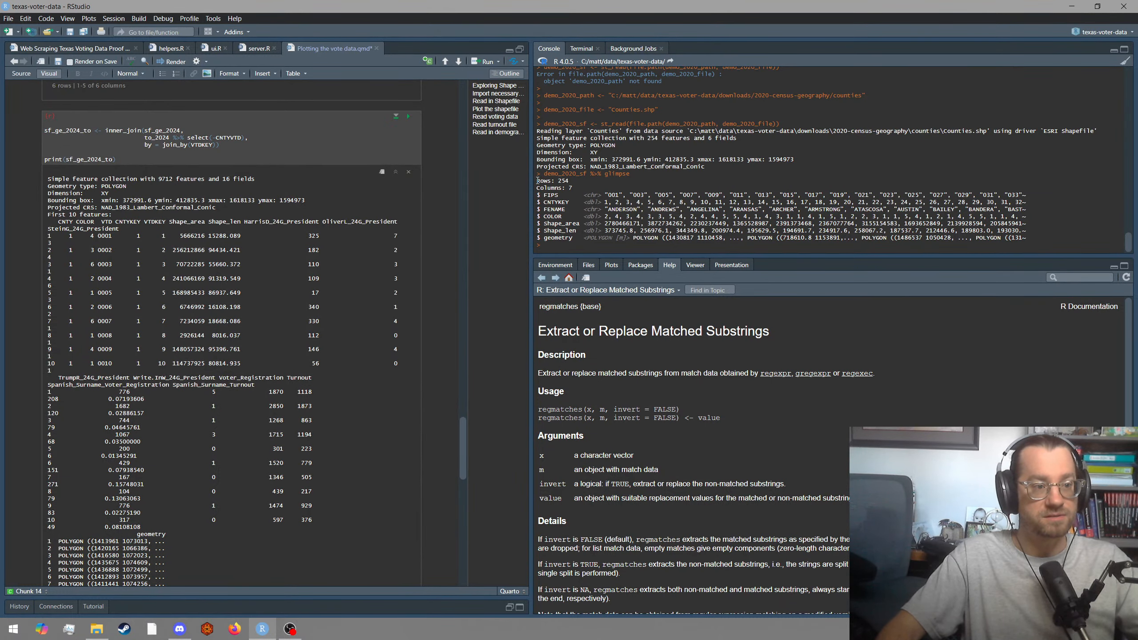
double_click(566, 173)
click(566, 197)
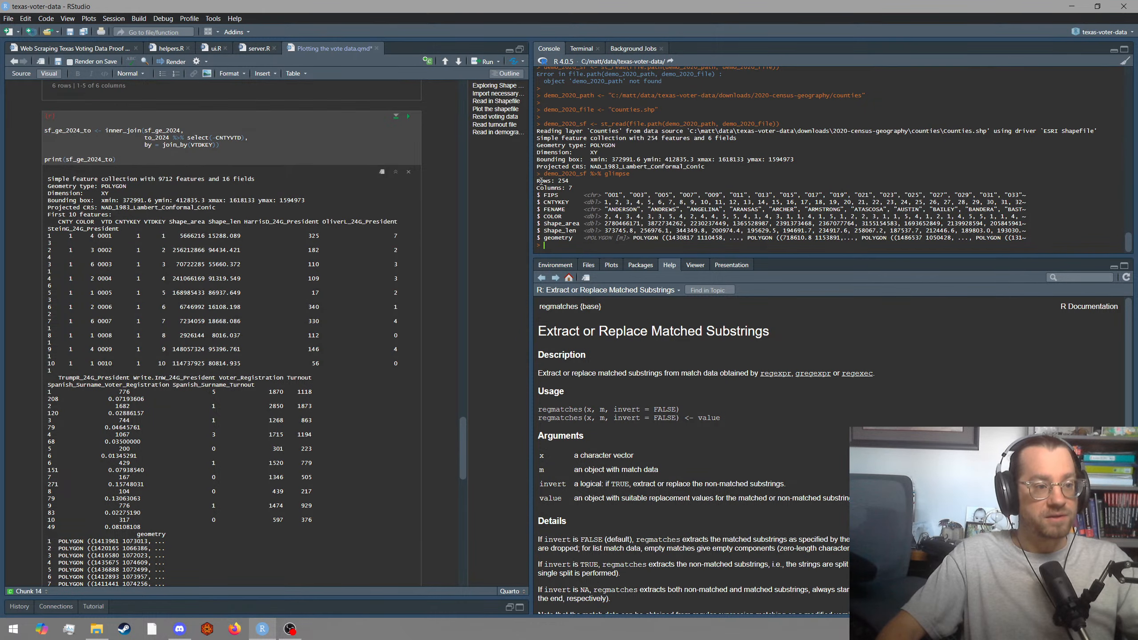
drag(537, 181, 572, 178)
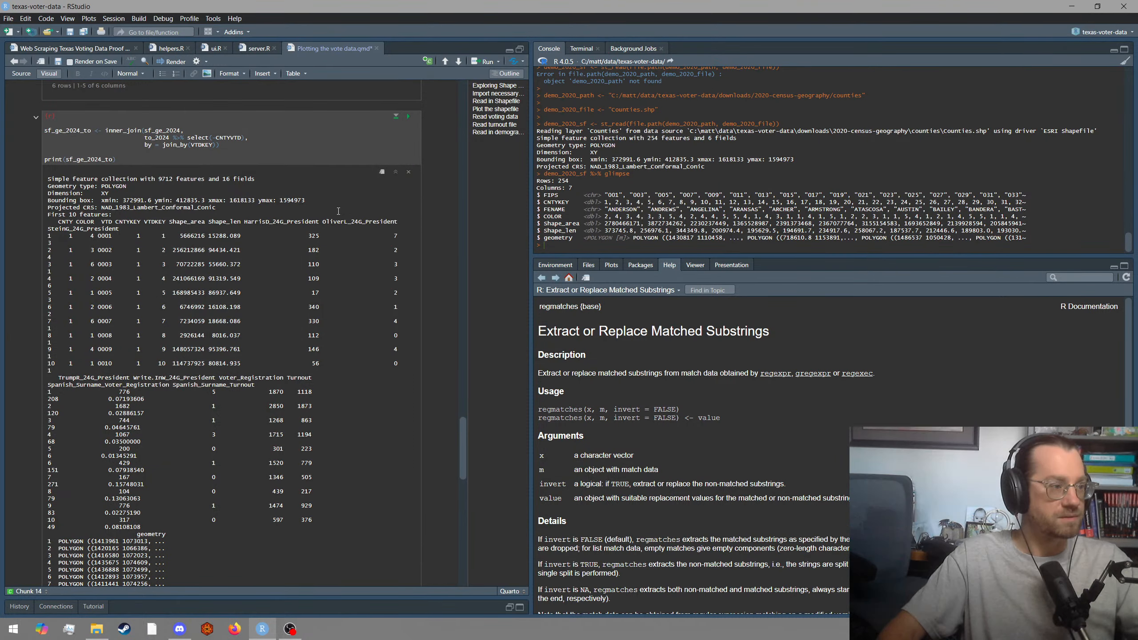
scroll(329, 209, down, 2)
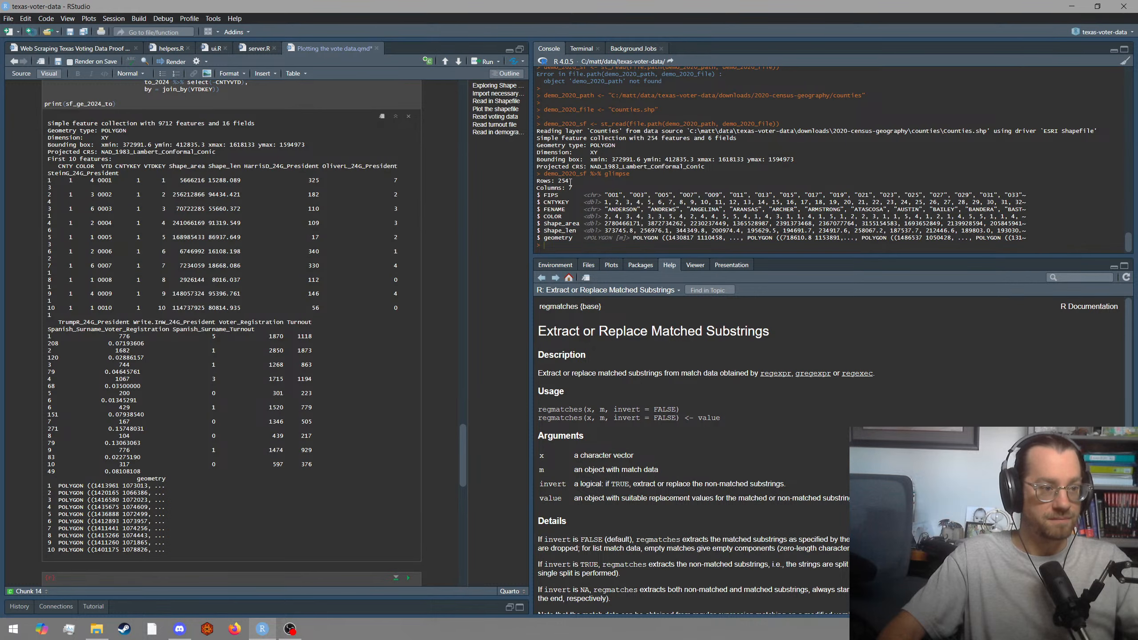
scroll(312, 306, down, 15)
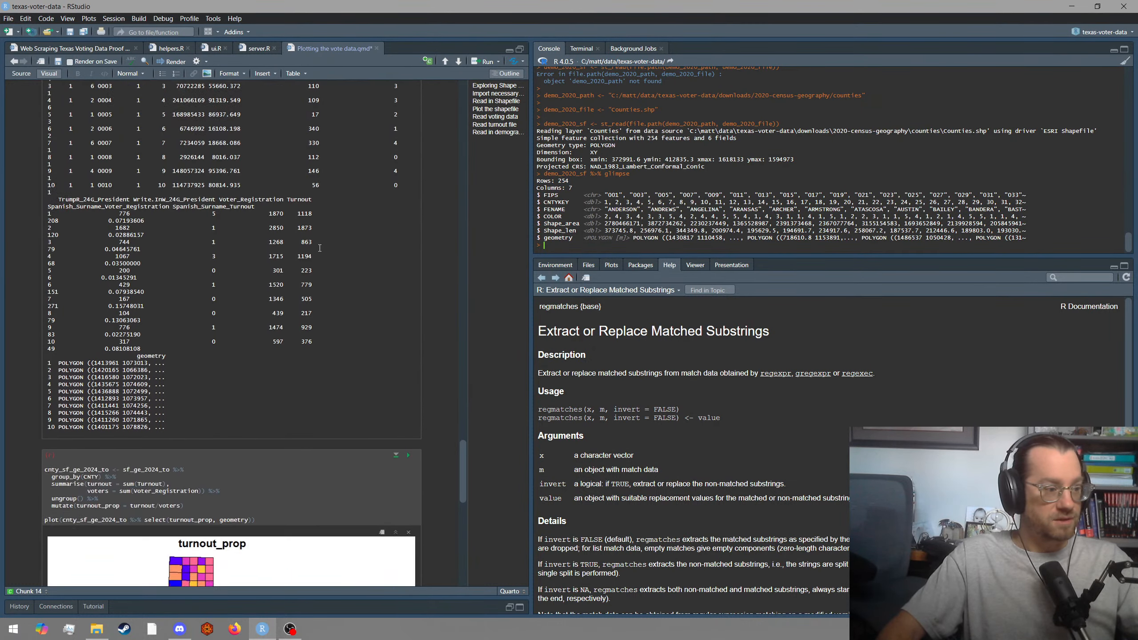
scroll(304, 303, down, 5)
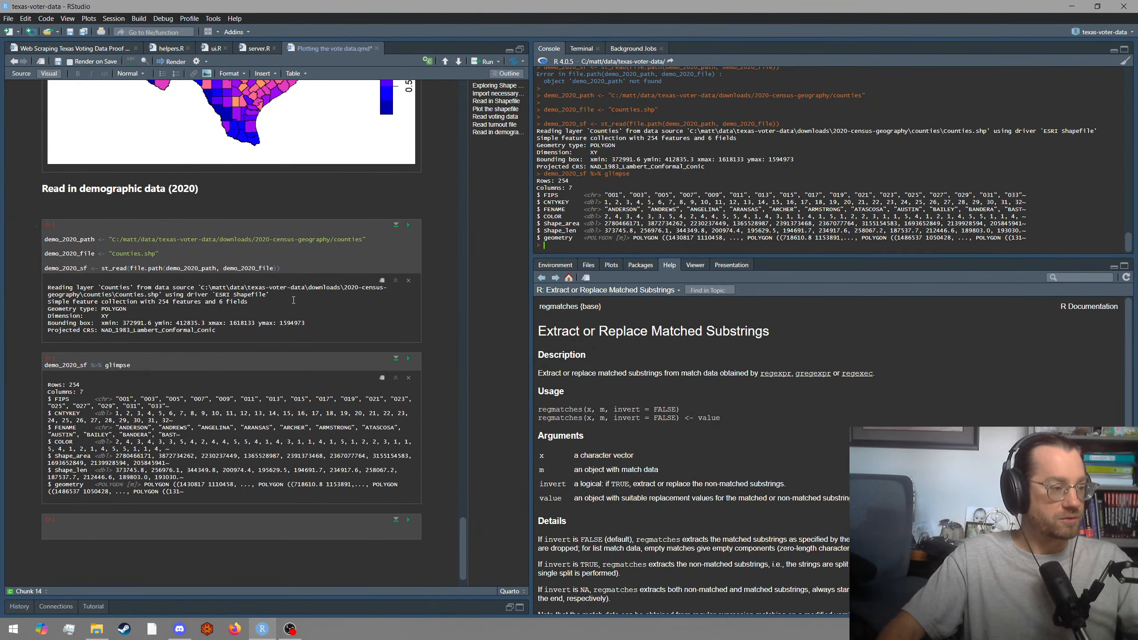
scroll(228, 403, down, 1)
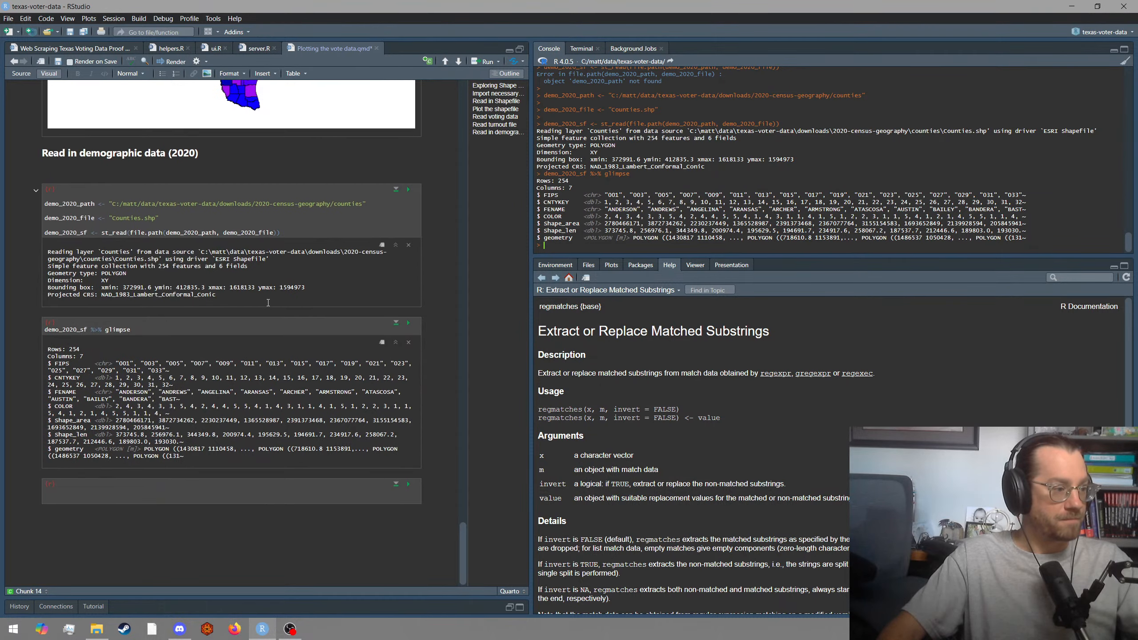
click(169, 502)
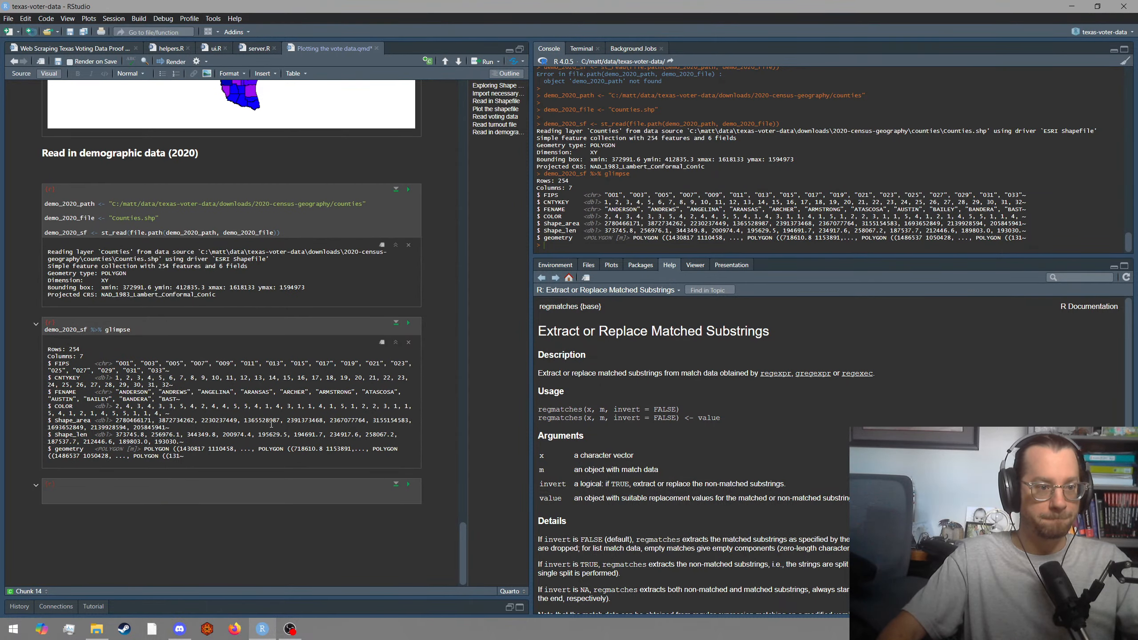
Run cnty_sf_ge_2024_to %>% glimpse in the console, copying the object name from the county summary chunk.
scroll(271, 424, up, 5)
scroll(272, 424, up, 3)
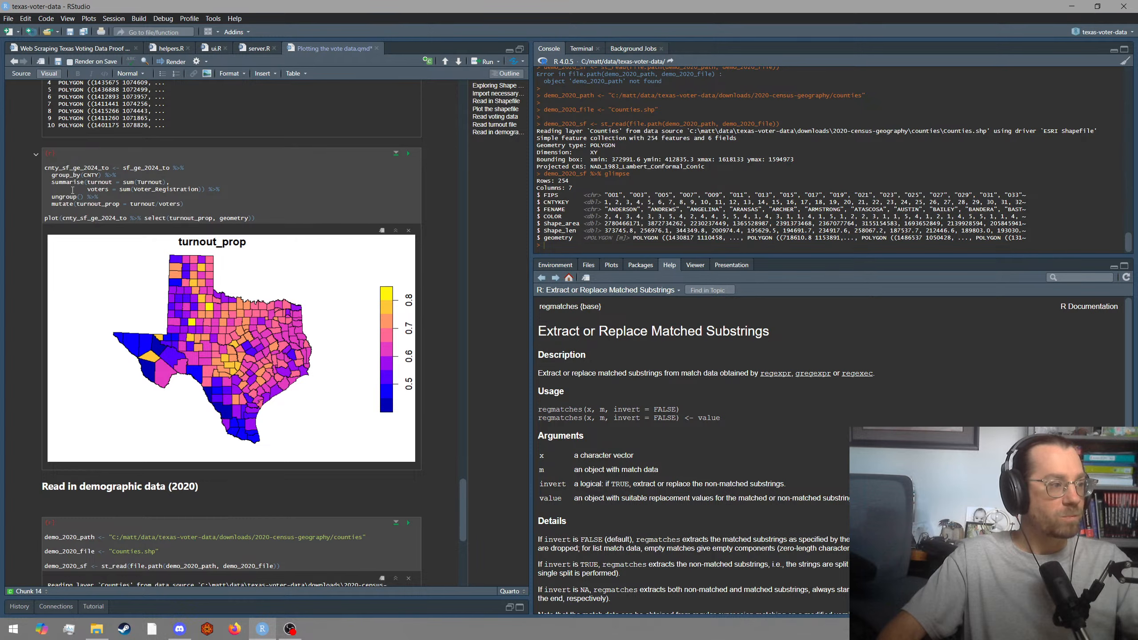
double_click(67, 166)
key(ctrl+c)
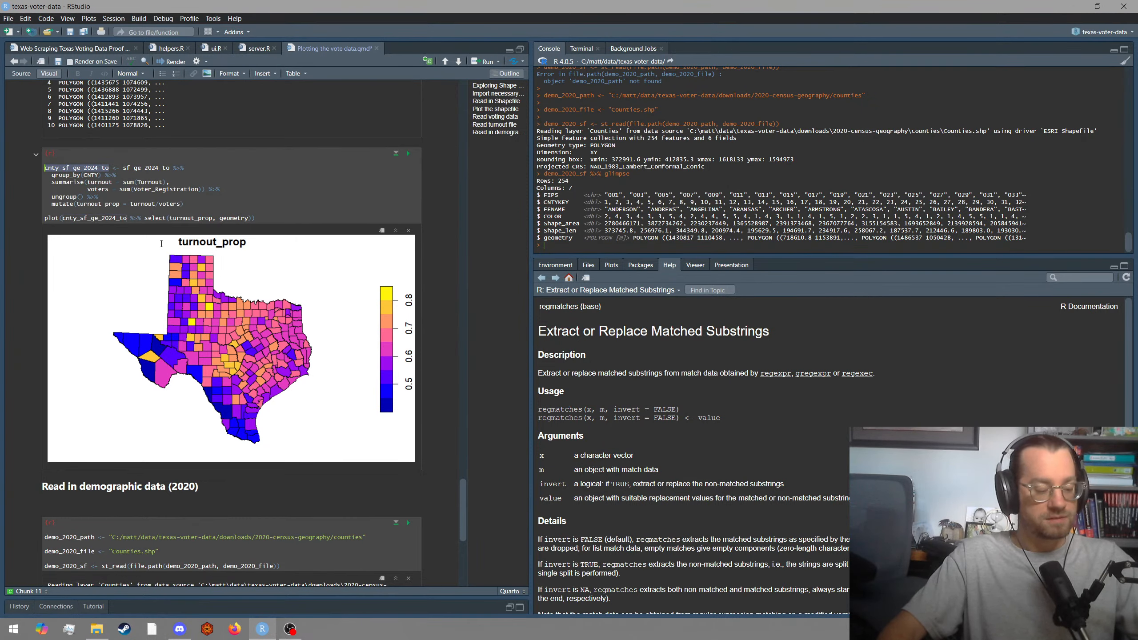
click(735, 207)
key(ctrl+v)
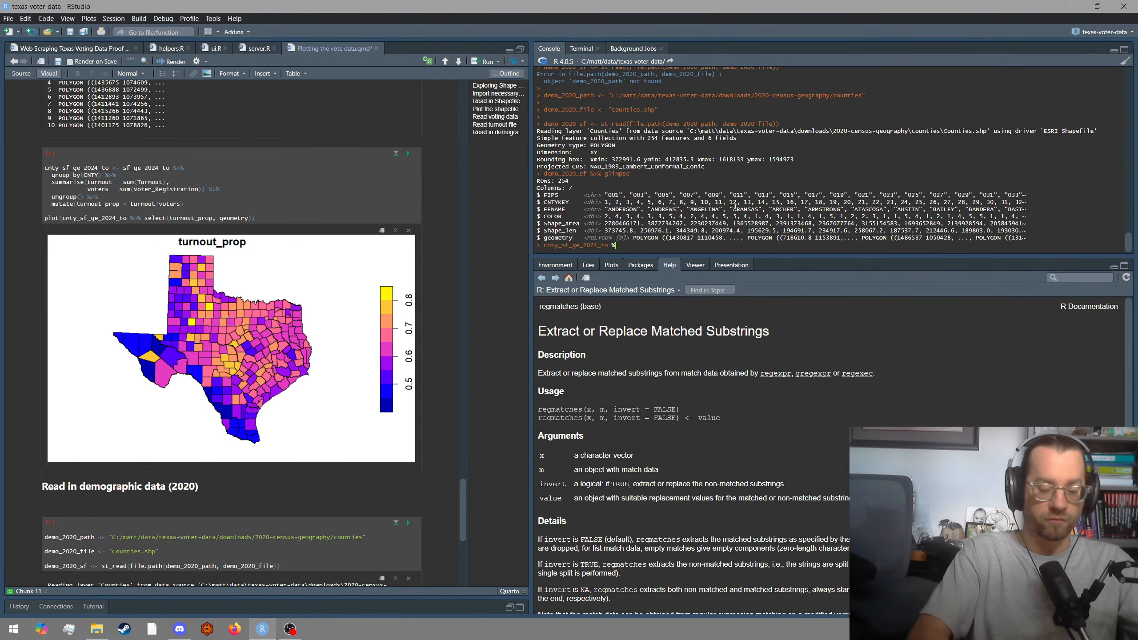
text(%>% glimpse)
key(Return)
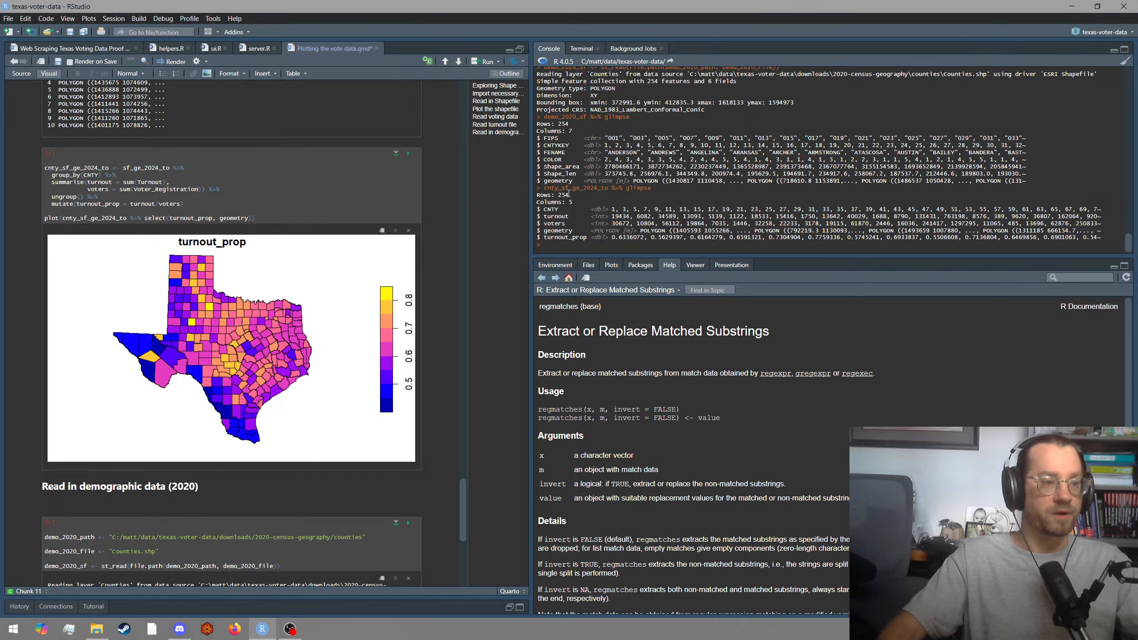
Compare the row counts in the cnty_sf_ge_2024_to and demo_2020_sf glimpses.
double_click(556, 188)
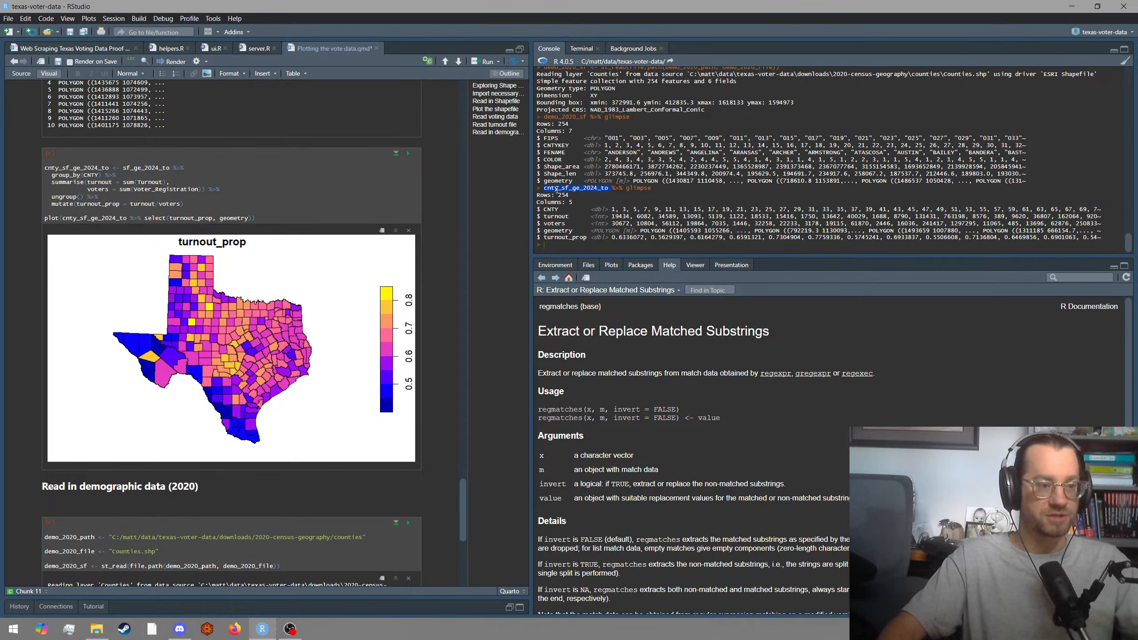
click(565, 195)
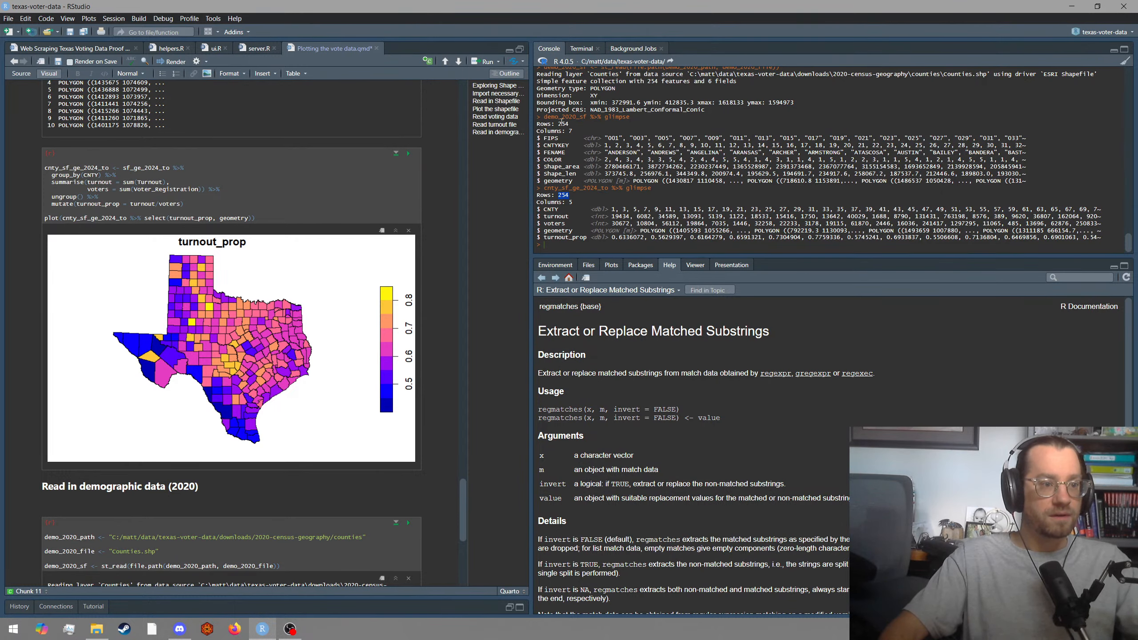
double_click(578, 117)
double_click(567, 125)
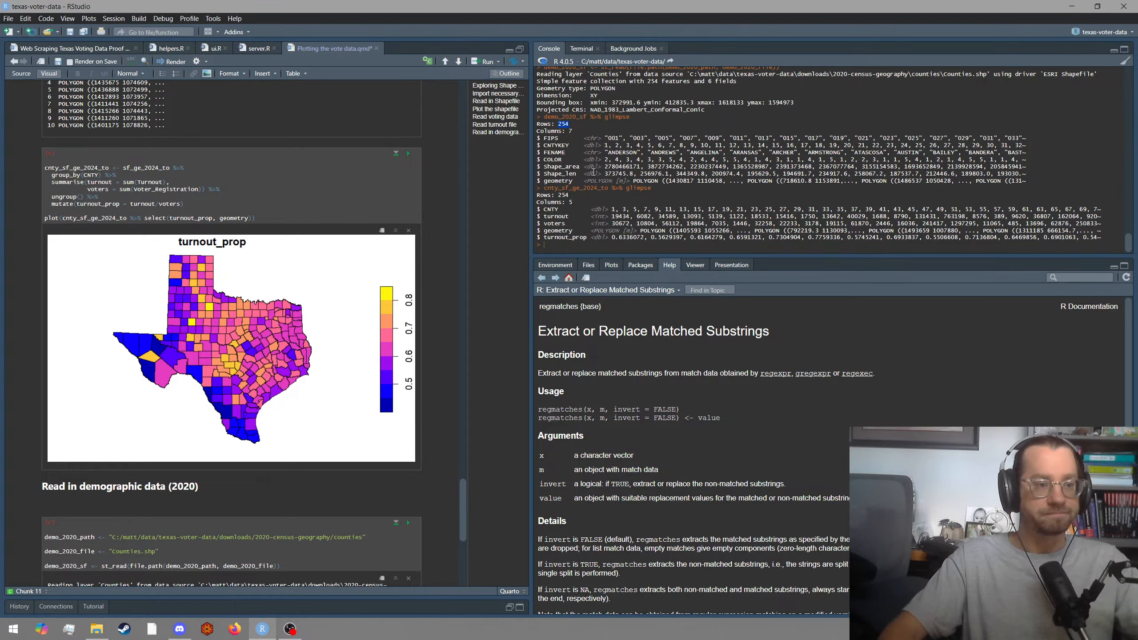
Examine the CNTY values in the cnty_sf_ge_2024_to glimpse for their numbering pattern.
click(624, 213)
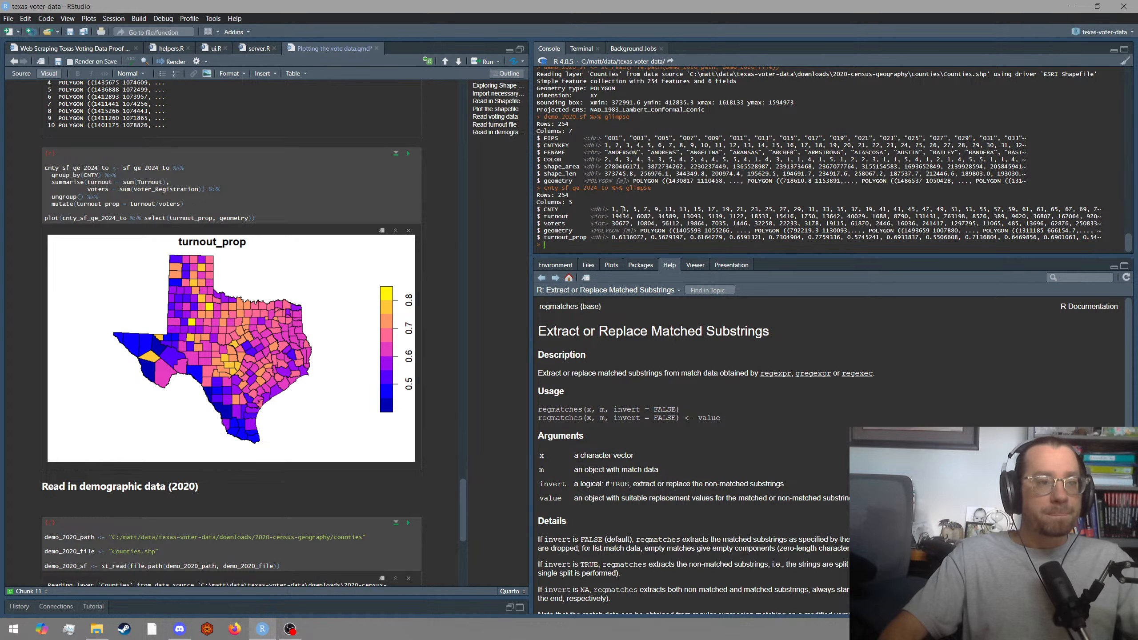
double_click(551, 209)
drag(625, 208, 1052, 208)
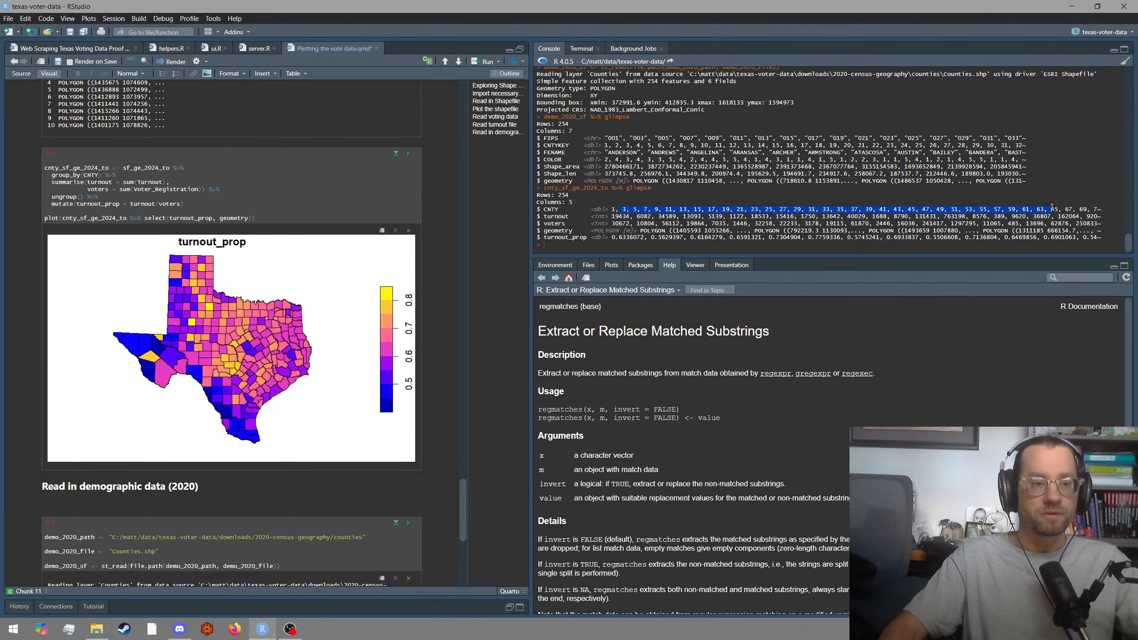
click(1017, 212)
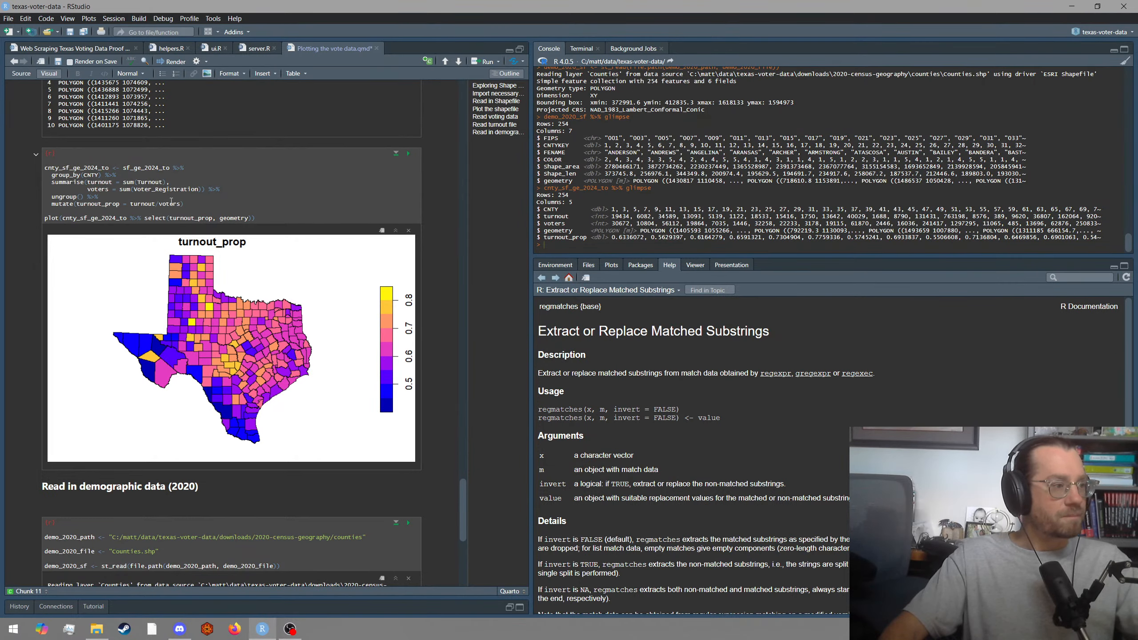
Add CNTYKEY after CNTY in the group_by call of the county summary chunk and rerun the cnty_sf_ge_2024_to assignment.
click(101, 175)
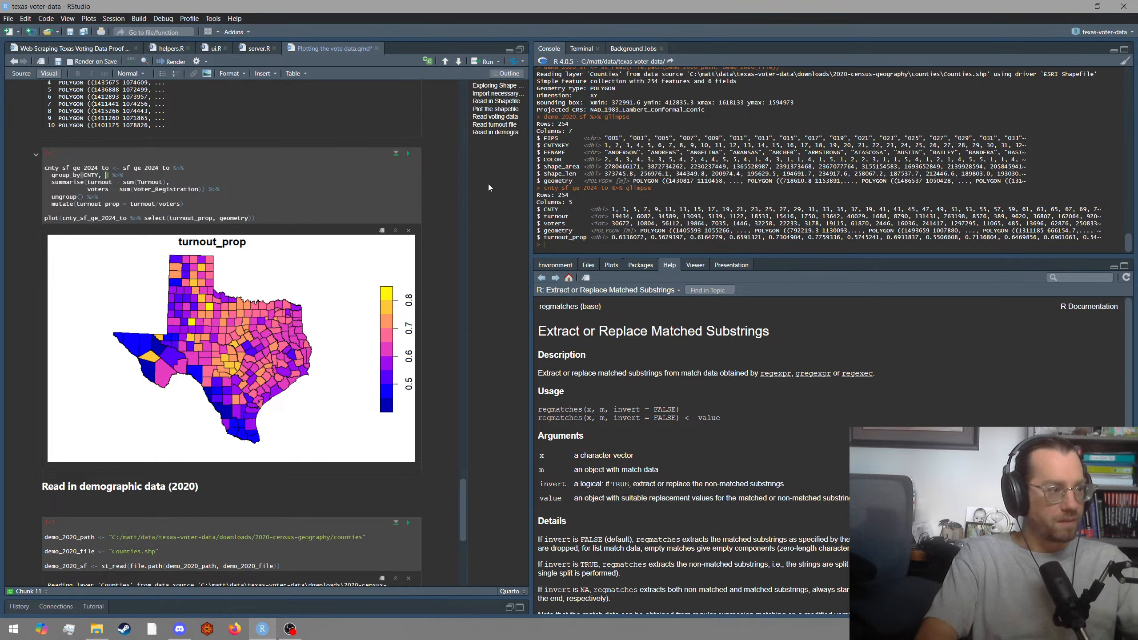
text(, CNT)
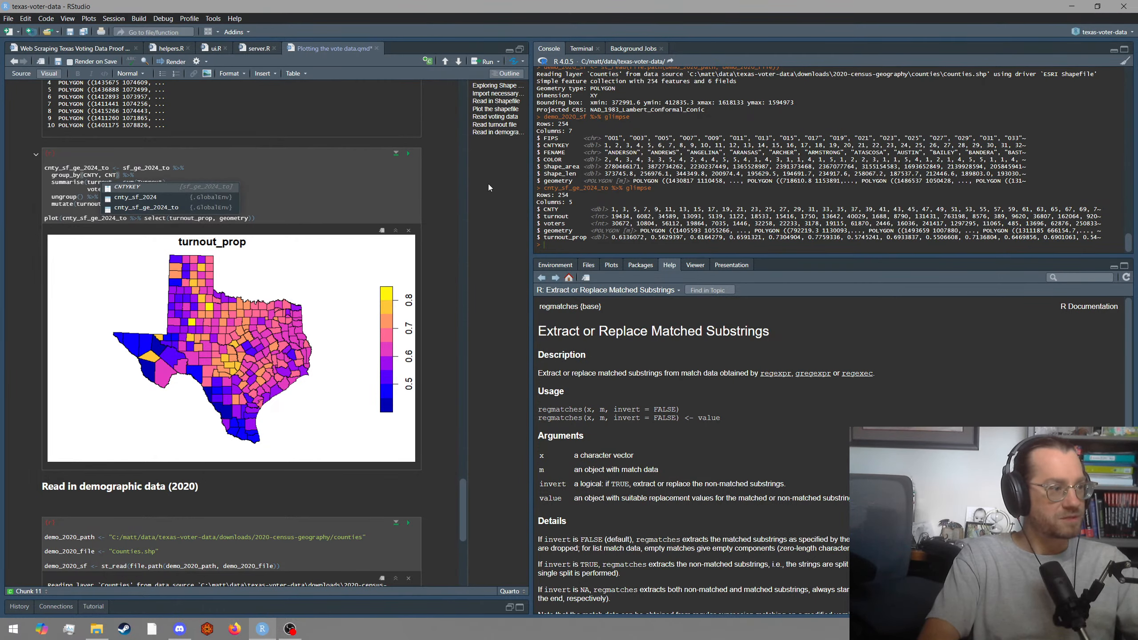
key(Tab)
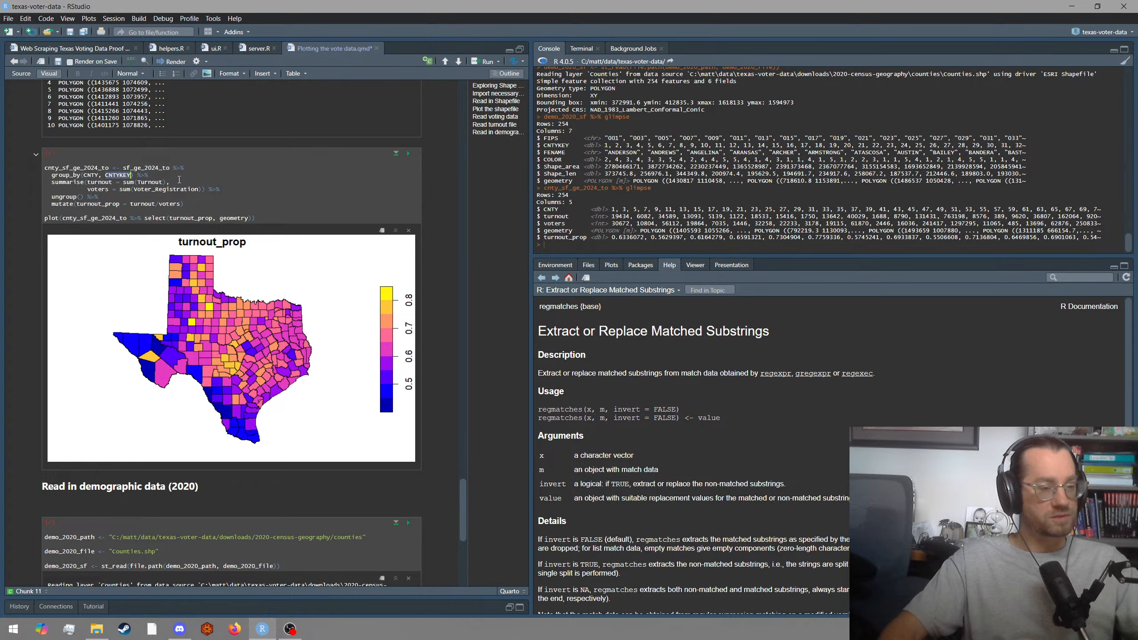
double_click(556, 146)
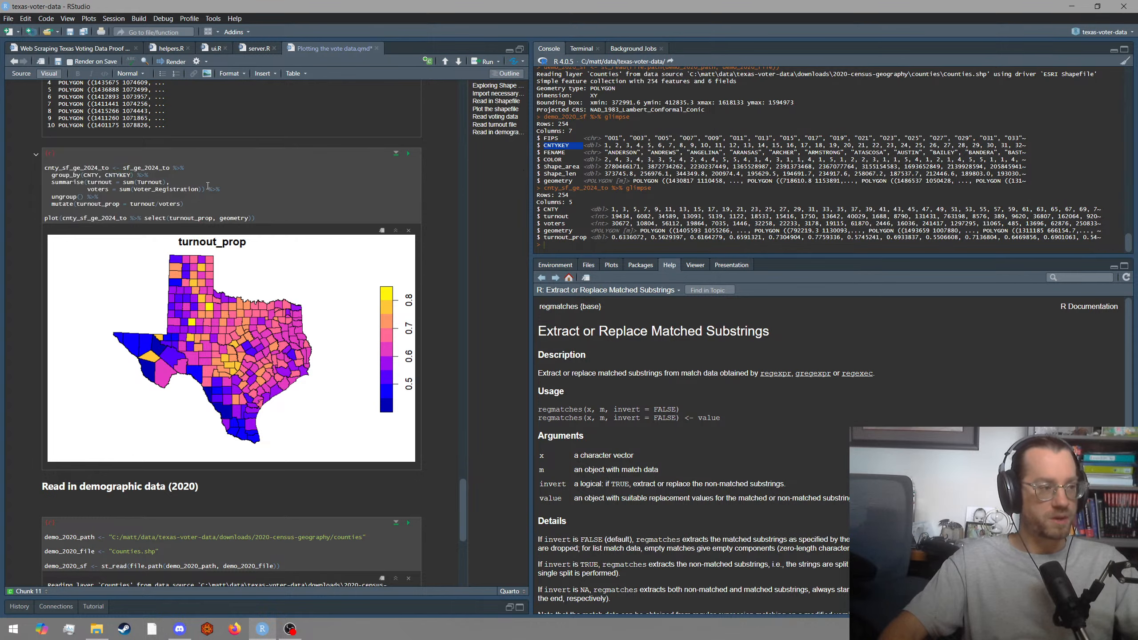
click(195, 195)
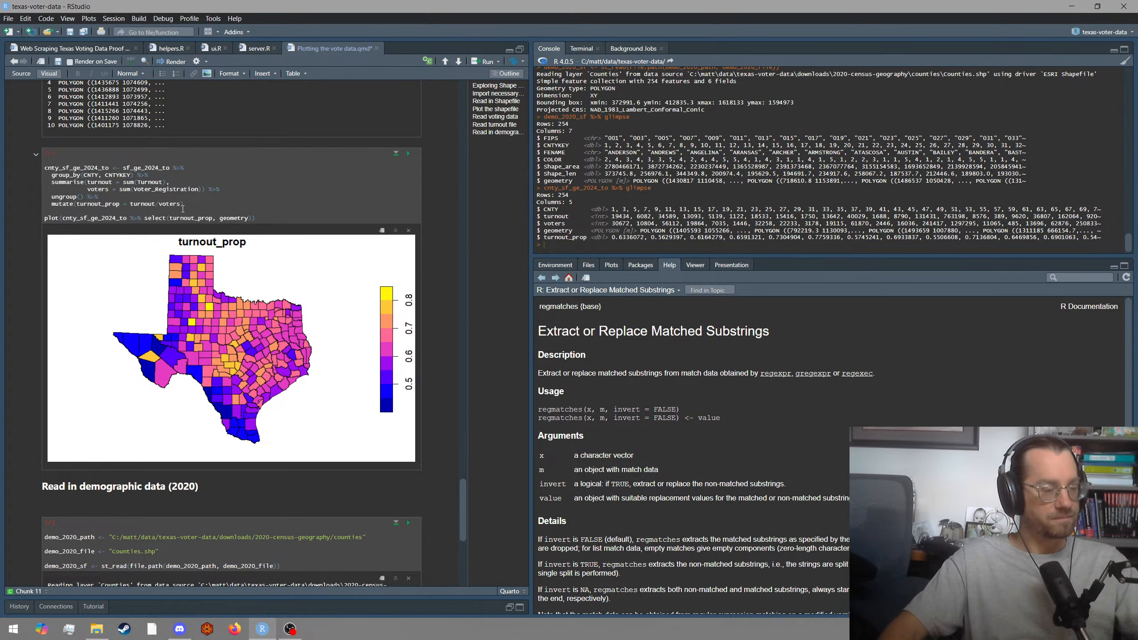
click(183, 209)
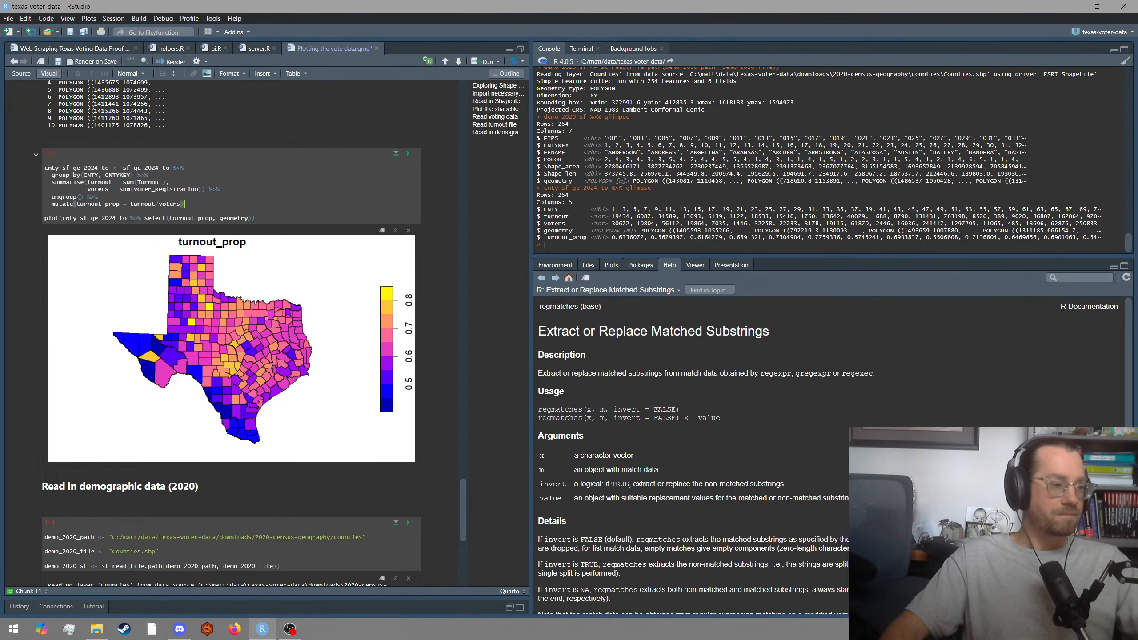
key(ctrl+Return)
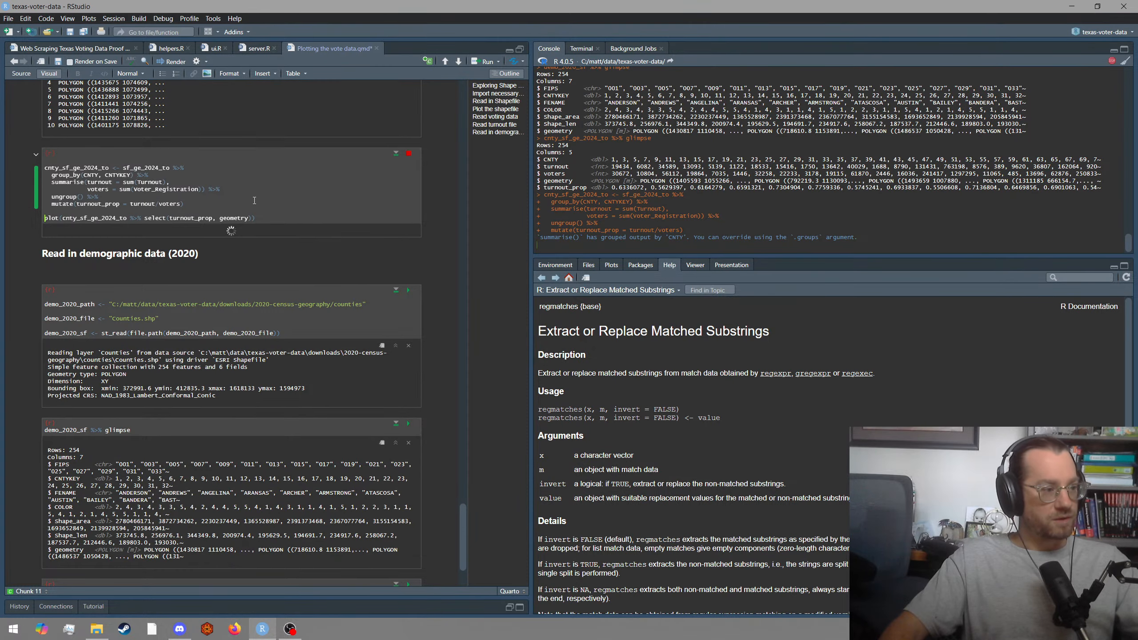
Glimpse the regrouped cnty_sf_ge_2024_to in the console to check its columns, using cnty_sf_ge_2024_to %>% glimpse.
double_click(115, 174)
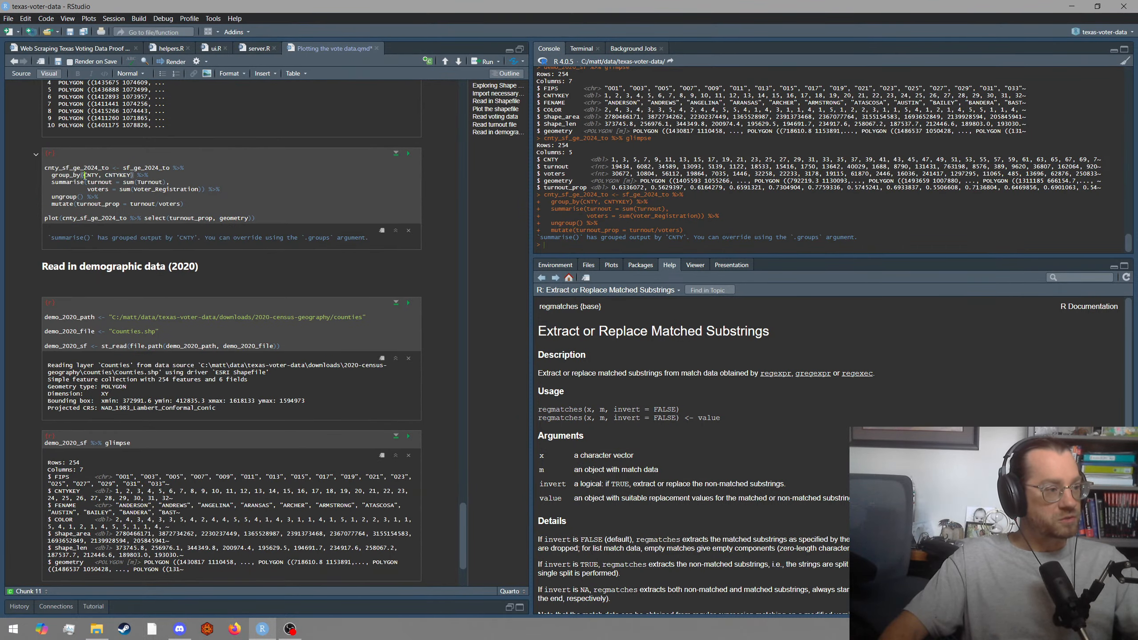
double_click(83, 168)
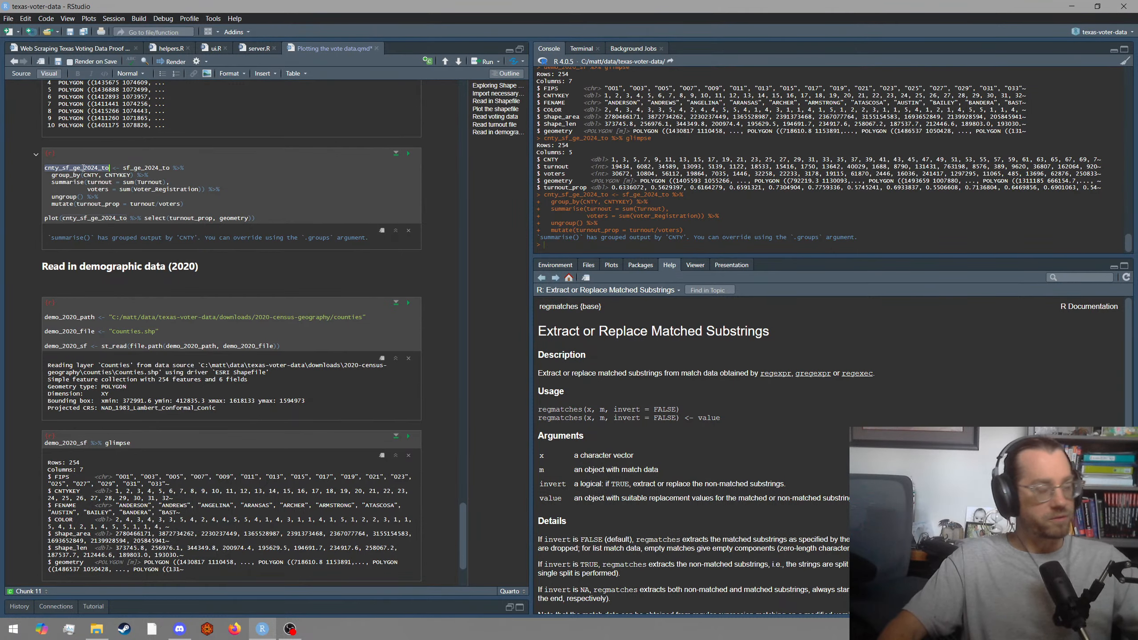
key(ctrl+c)
click(695, 202)
key(ctrl+v)
text(%>% glimpse)
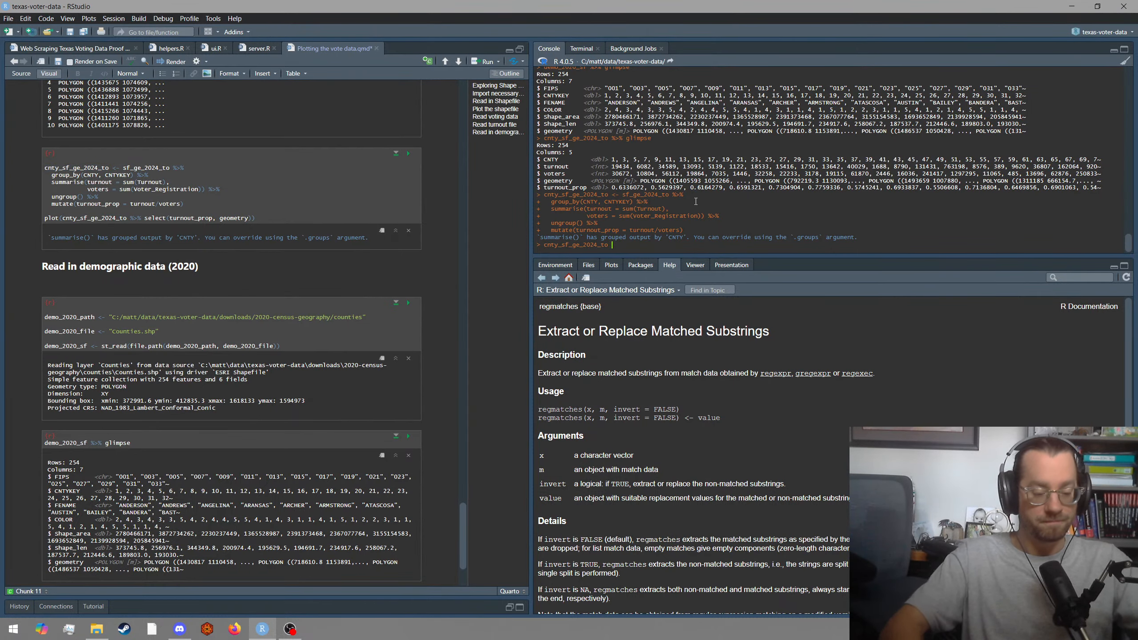
key(Return)
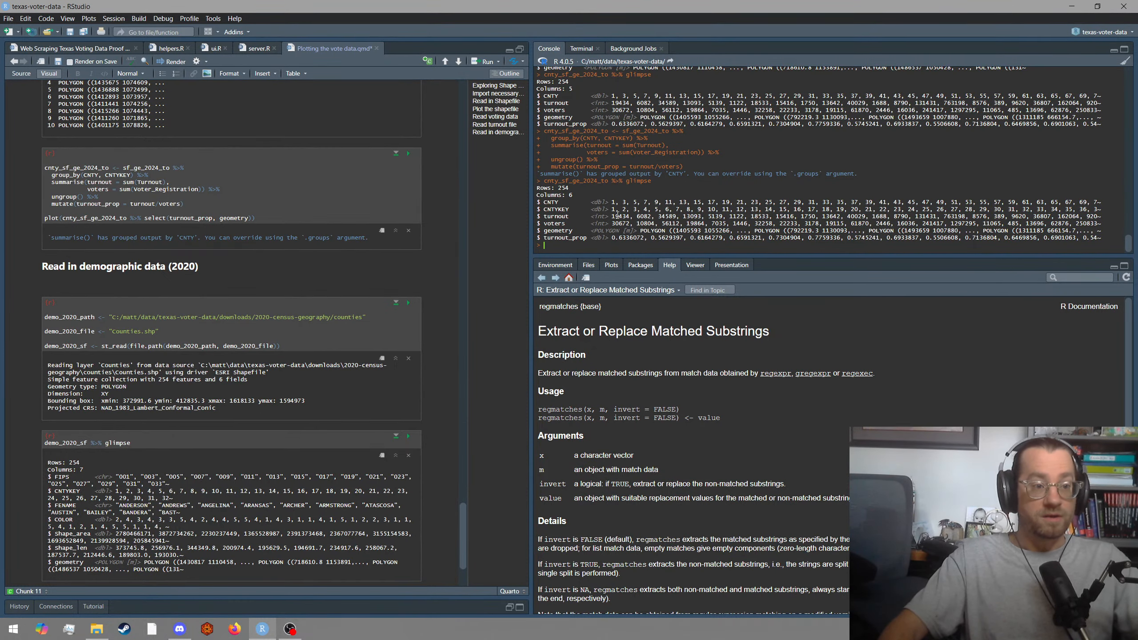
Remove the empty paragraph between the "Read in demographic data (2020)" heading and its code chunk.
drag(612, 211, 793, 209)
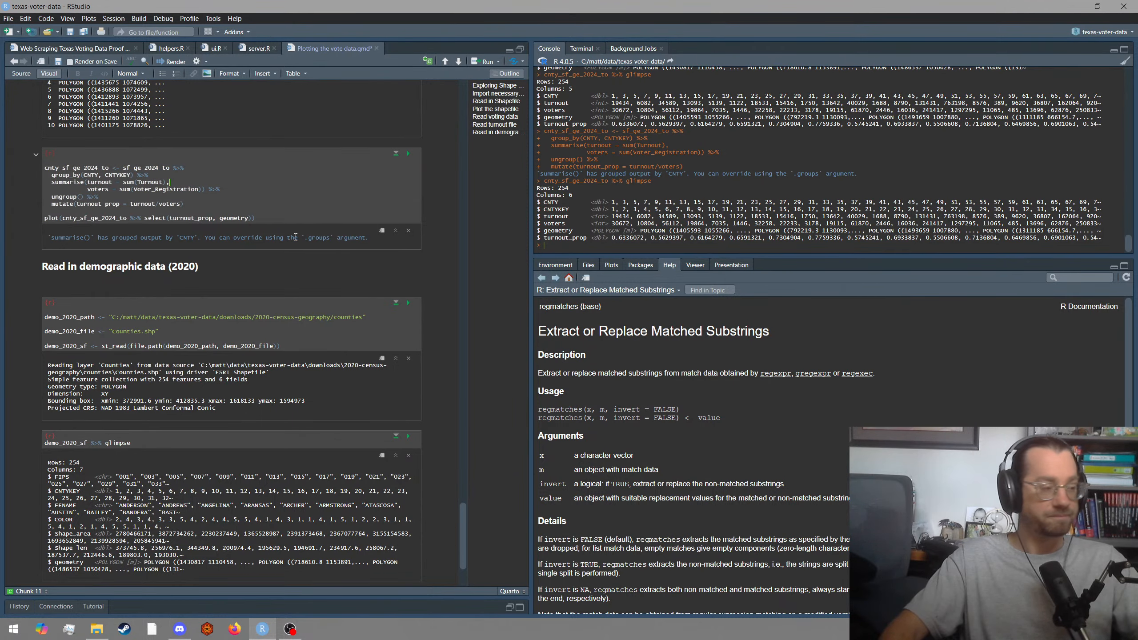
click(170, 284)
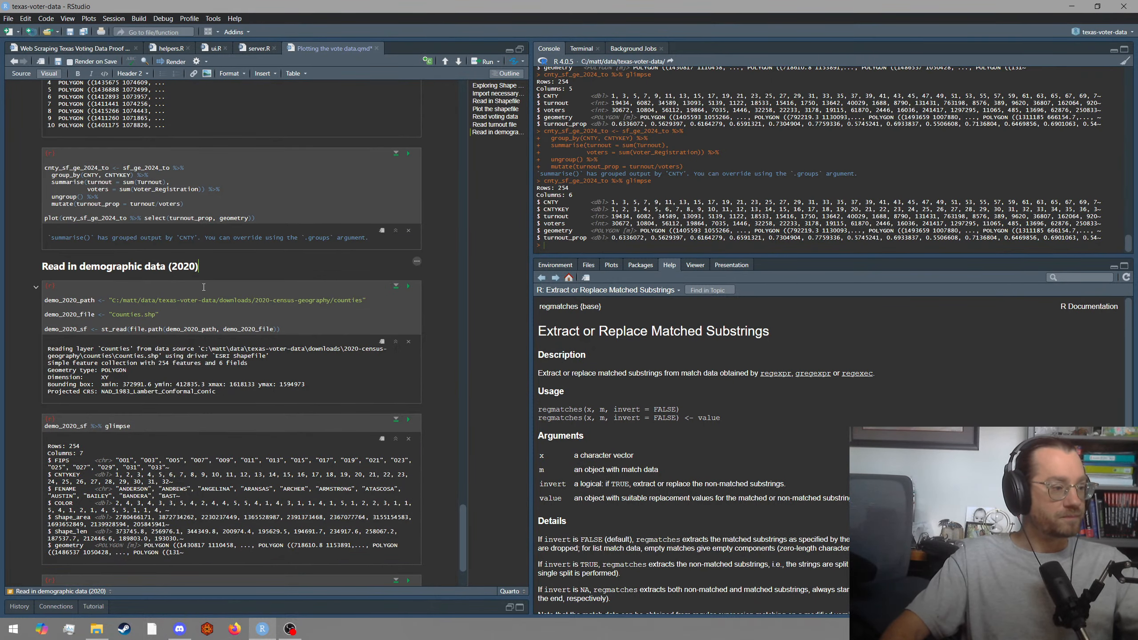
In the empty last chunk, start an assignment to cnty_sf_ge_2024_to_demo with an inner_join call.
scroll(204, 289, down, 3)
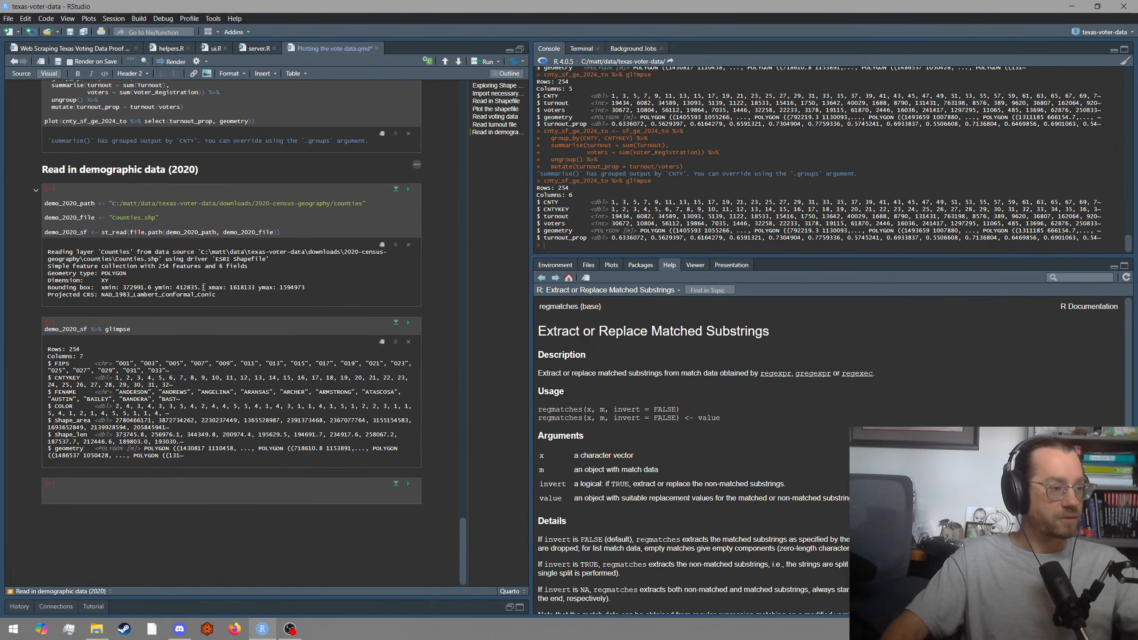
click(111, 497)
text(cnty_sf_ge_2024_to)
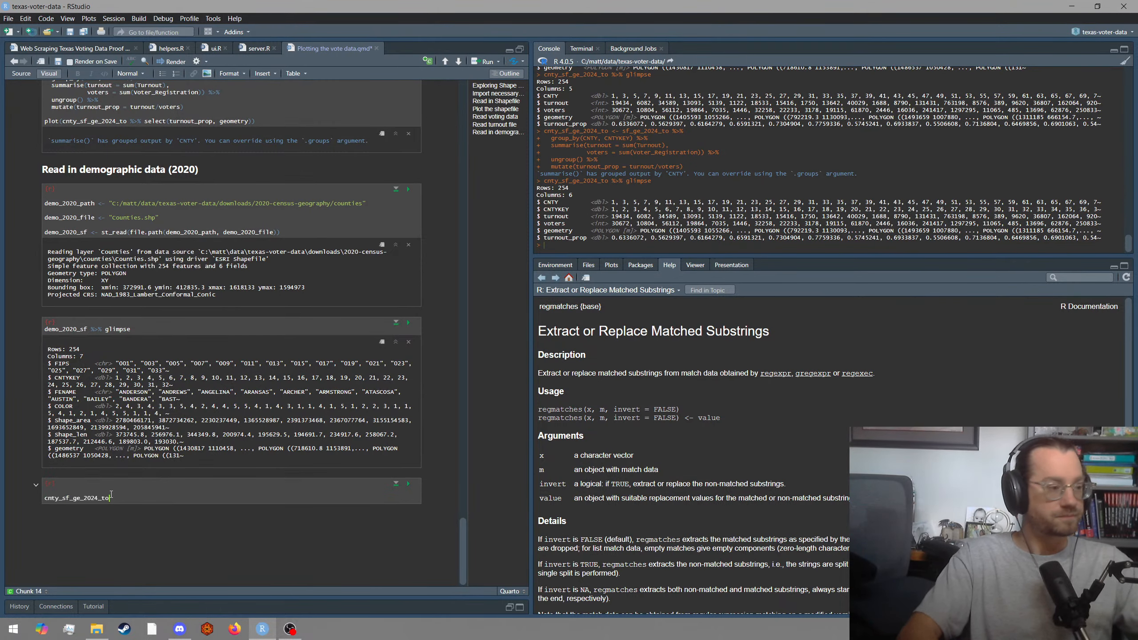
text(_)
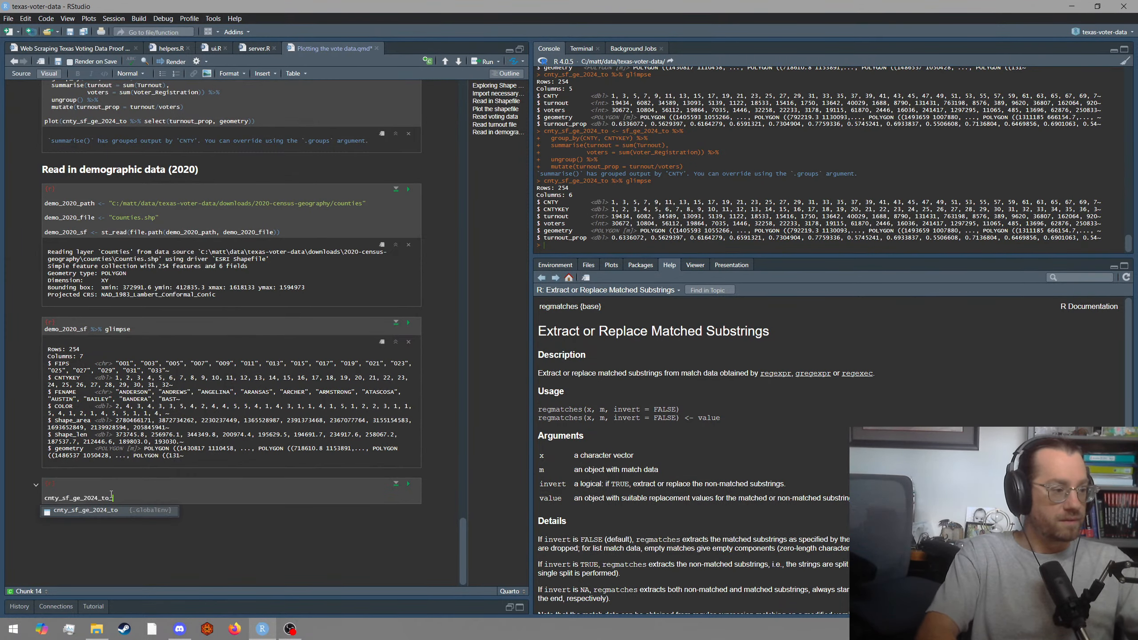
text(demo)
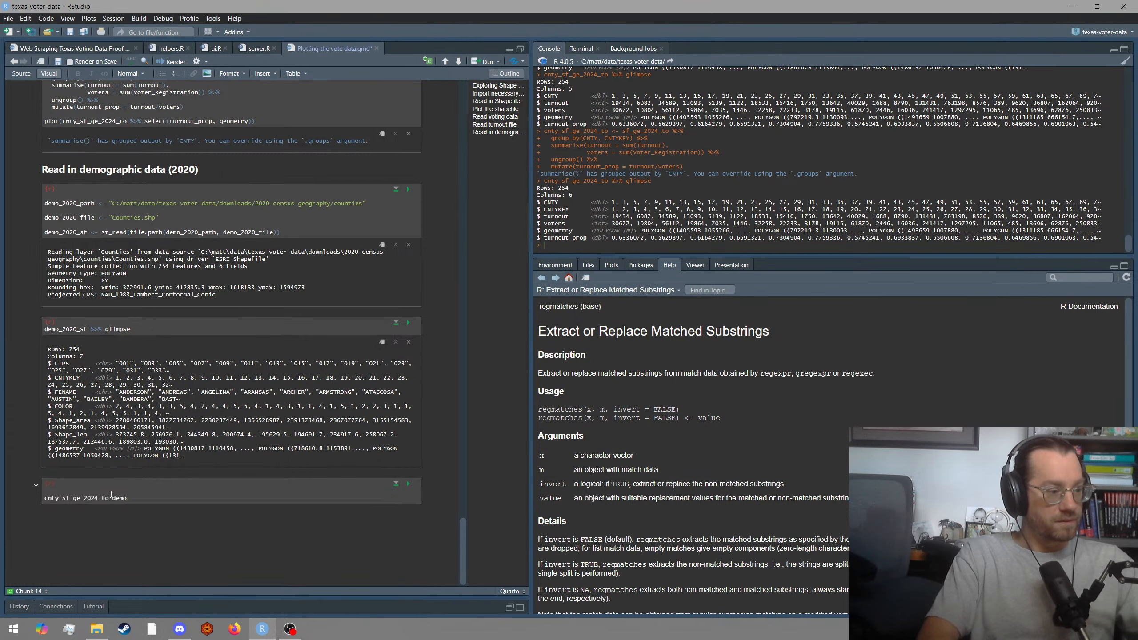
text( <-)
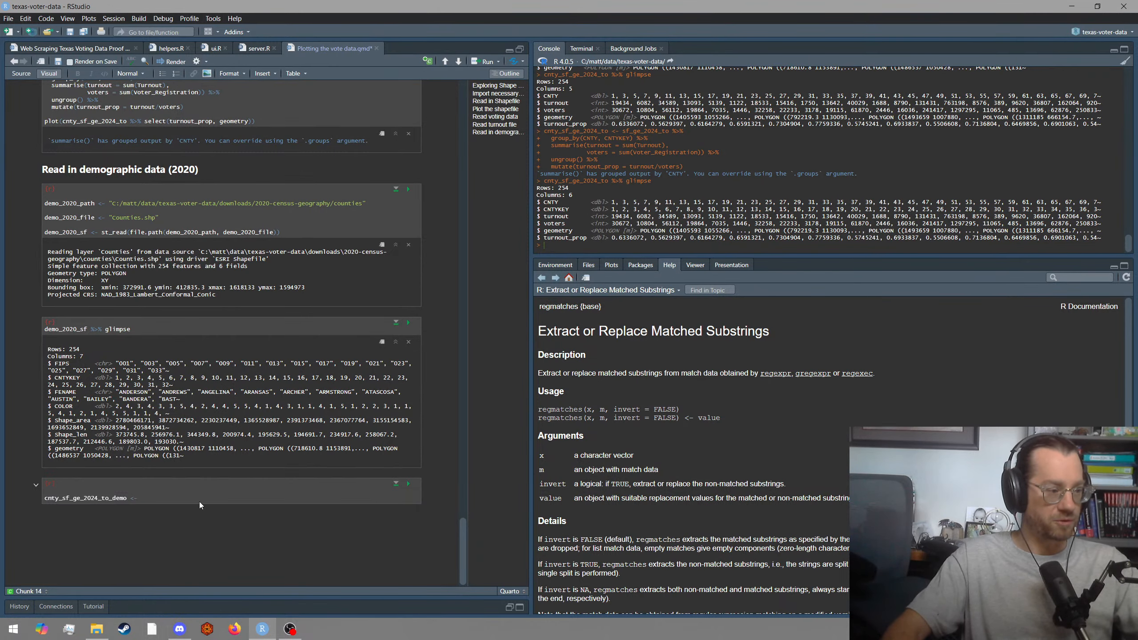
text(inner)
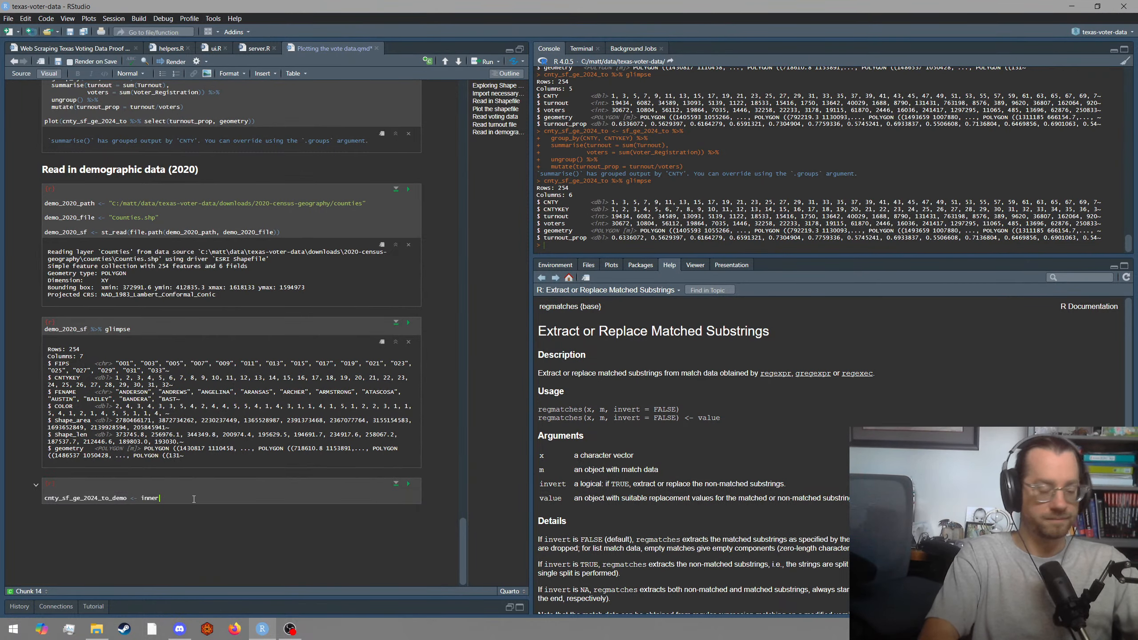
text(_join()
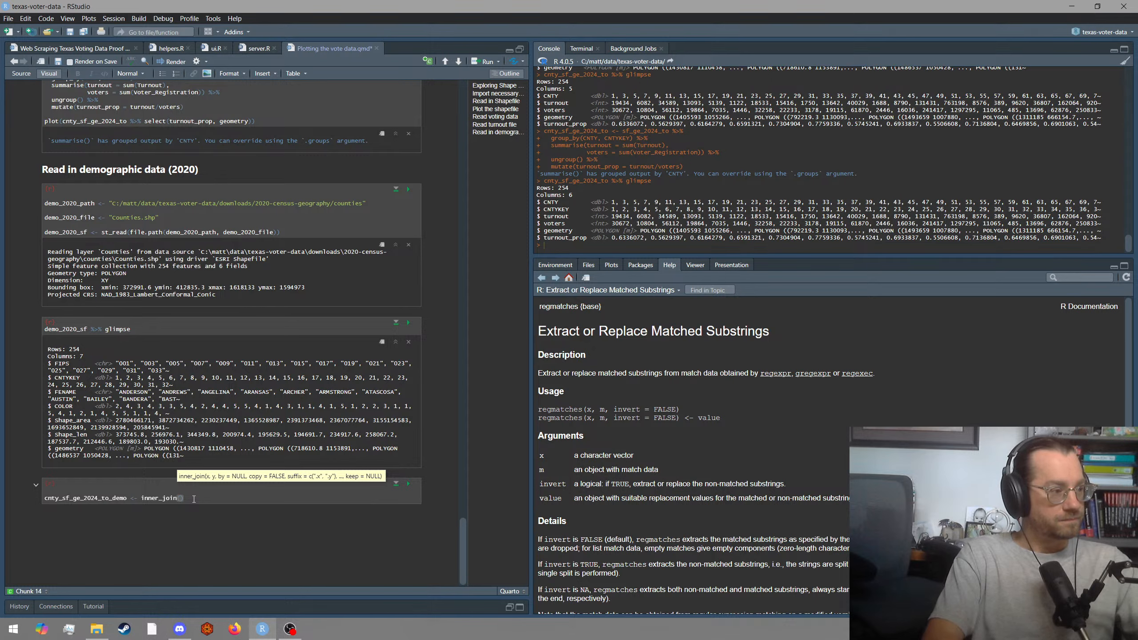
Give inner_join the tables cnty_sf_ge_2024_to and demo_2020_sf as arguments on separate lines.
text(cnty_sf_ge_2024_to,)
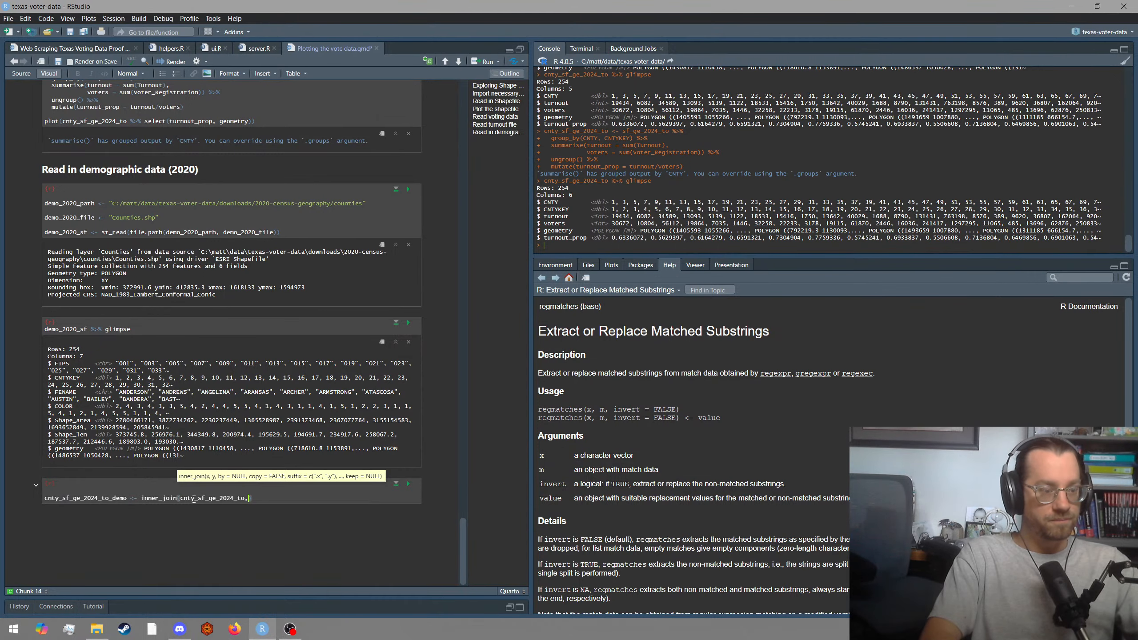
key(Return)
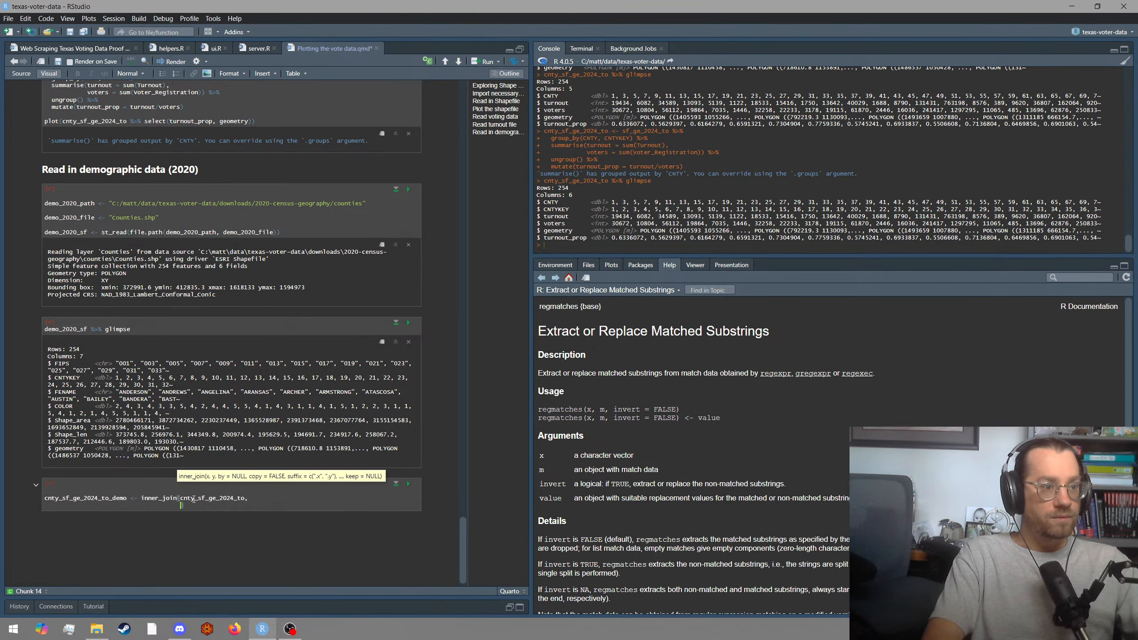
text(de)
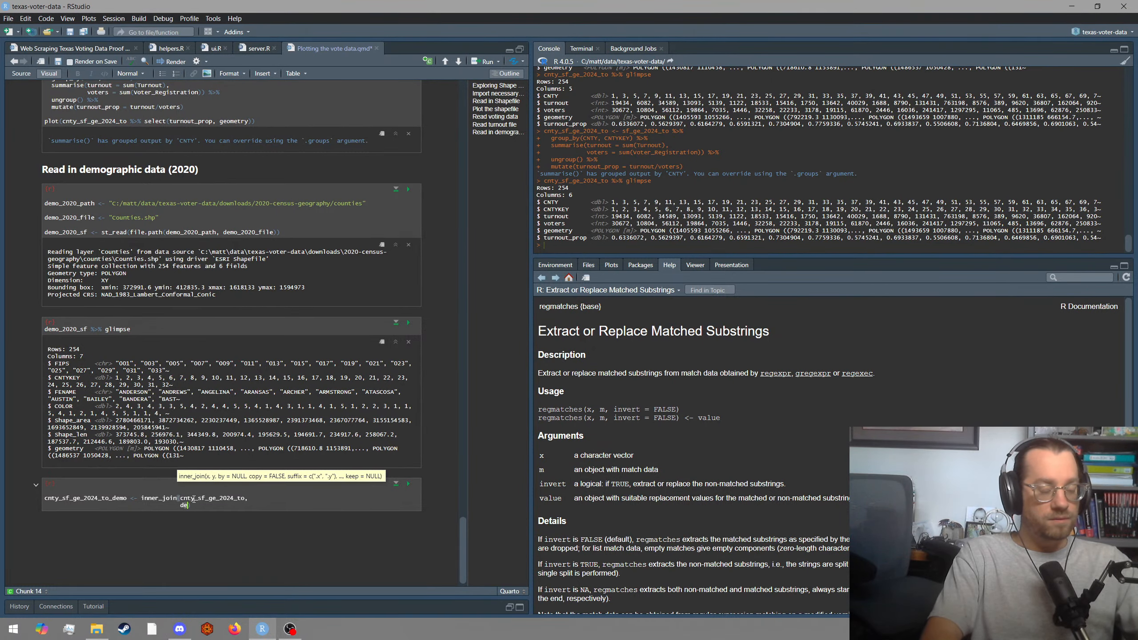
text(mo_2020)
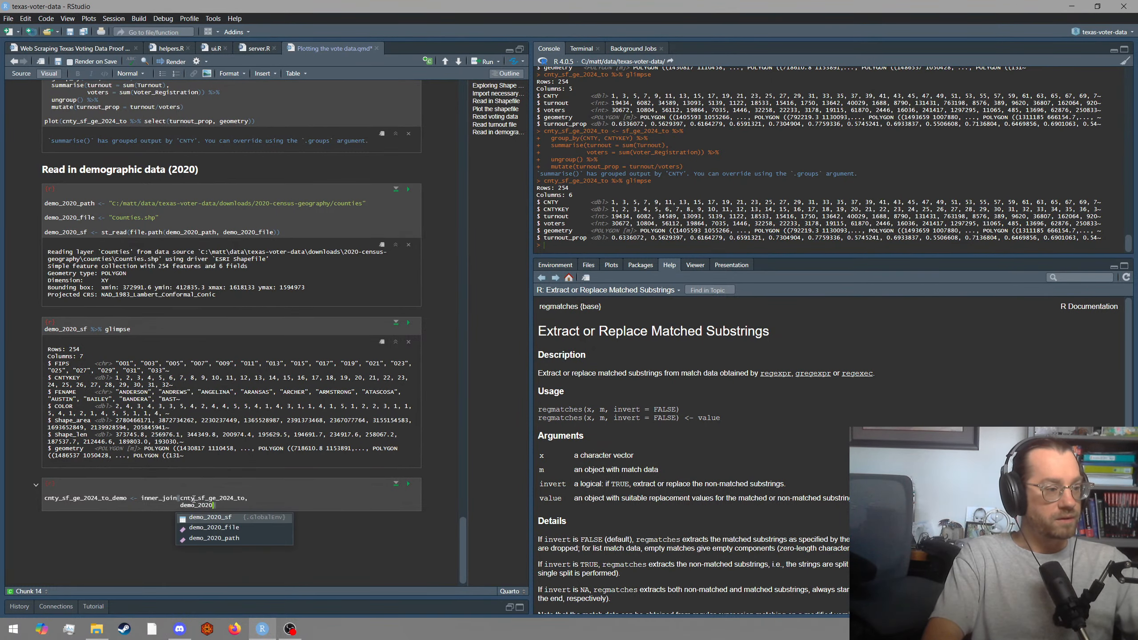
text(_)
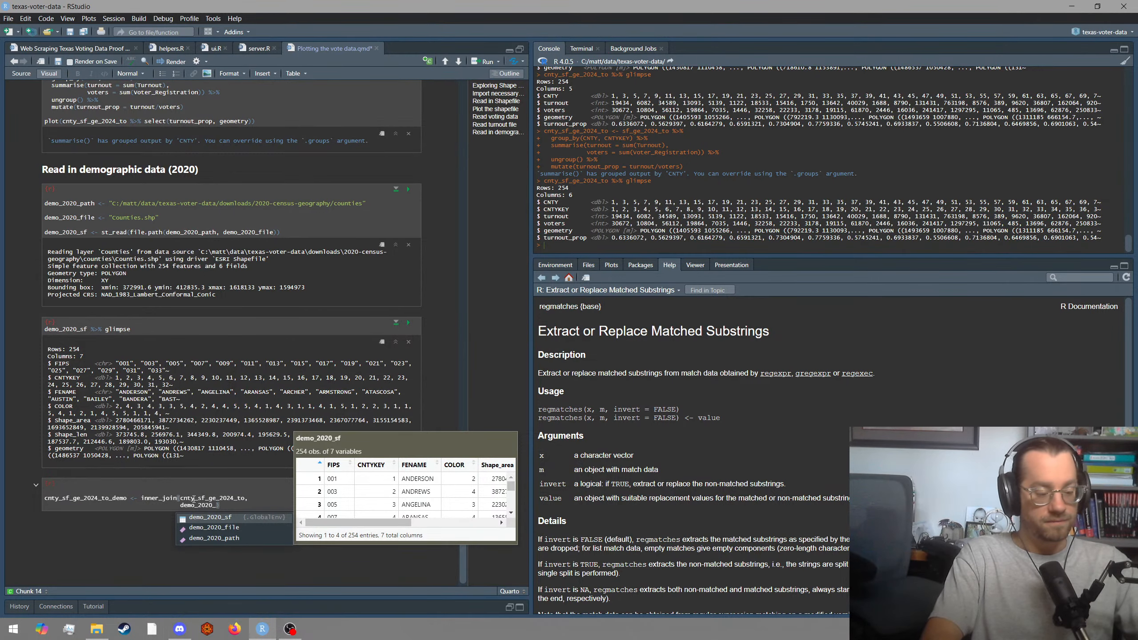
text(sf))
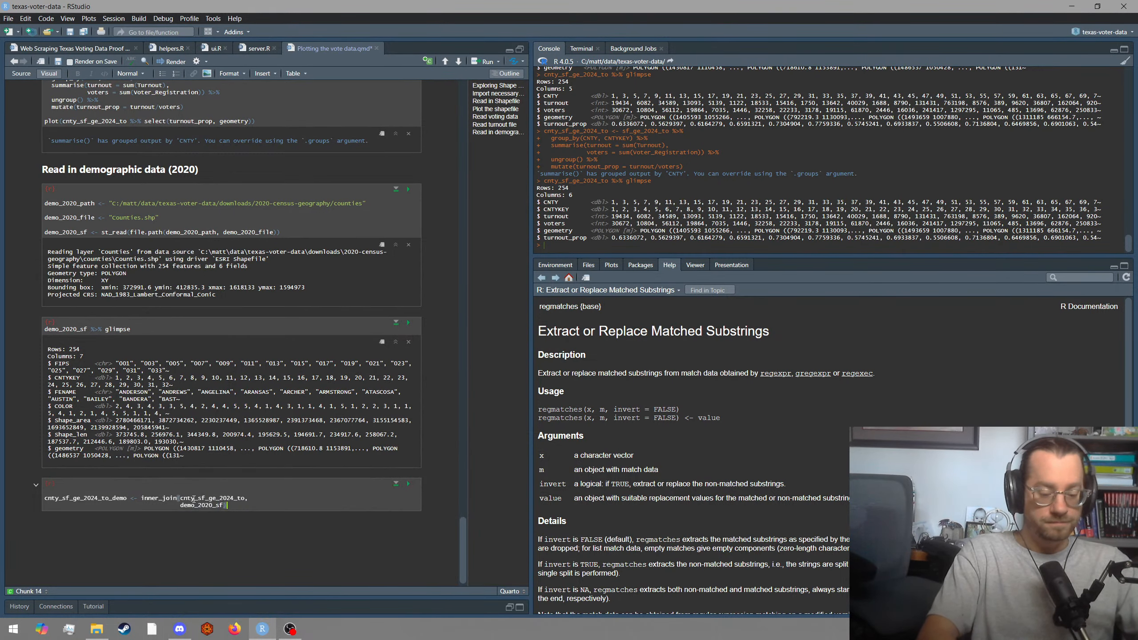
Add join = join_by(CNTYKEY) as the third inner_join argument and run the chunk.
text(,)
key(Return)
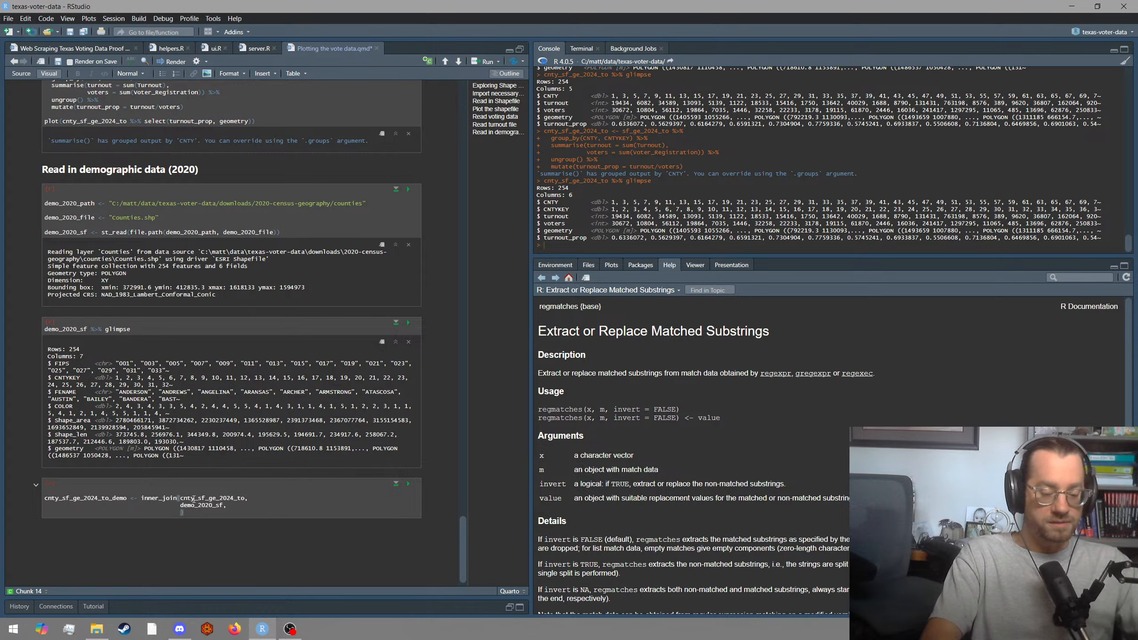
text(join)
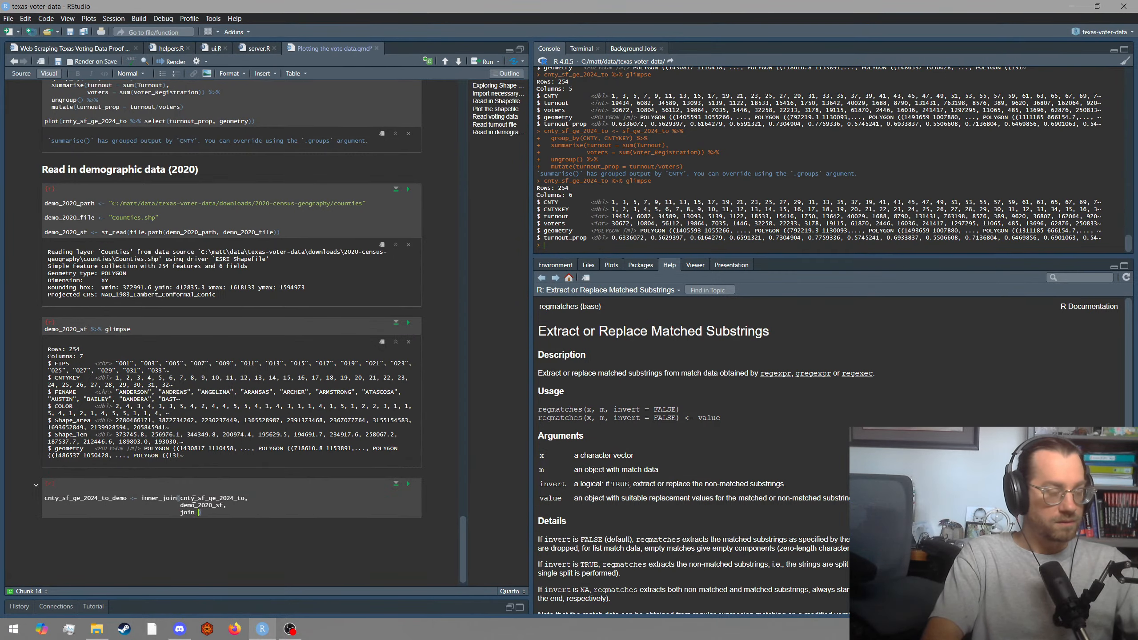
text( = join_by()
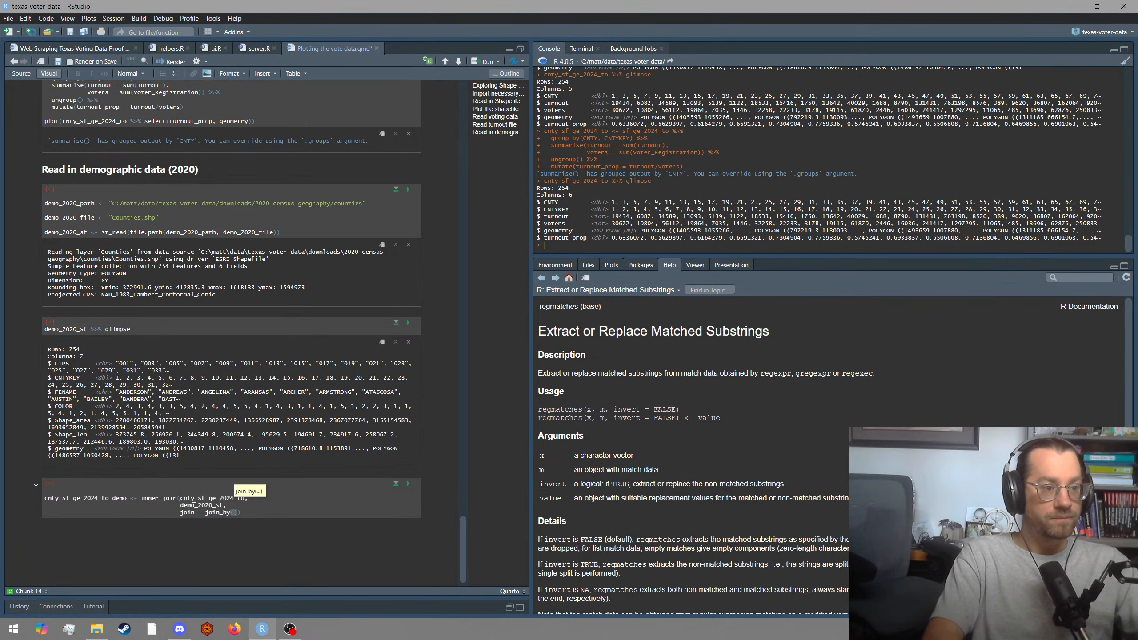
text(CNTY)
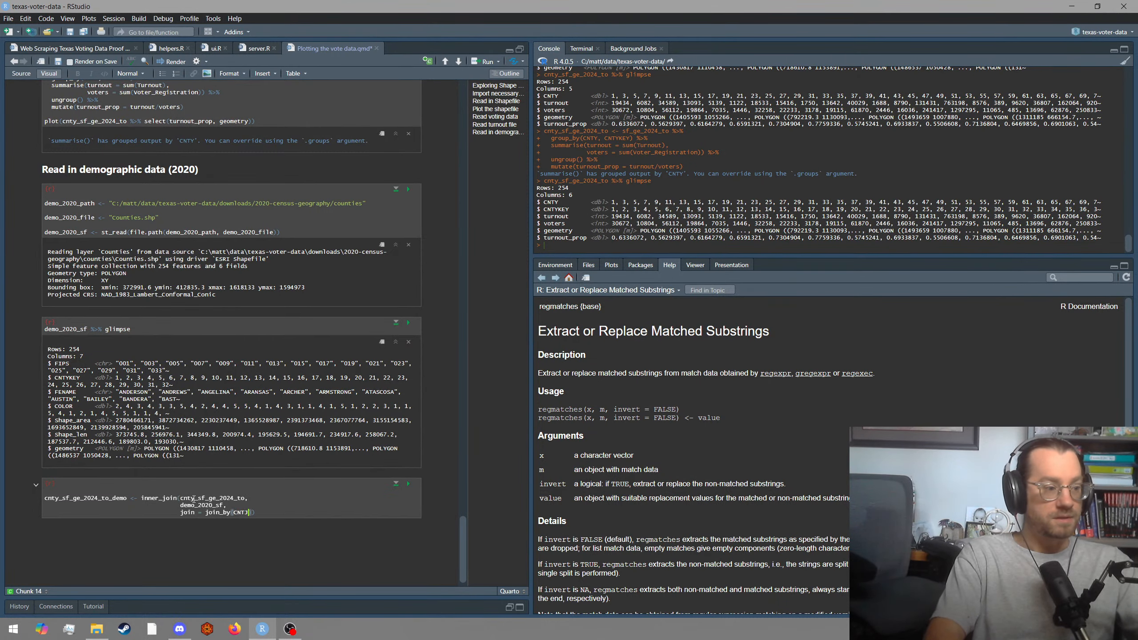
key(BackSpace)
text(KEY)
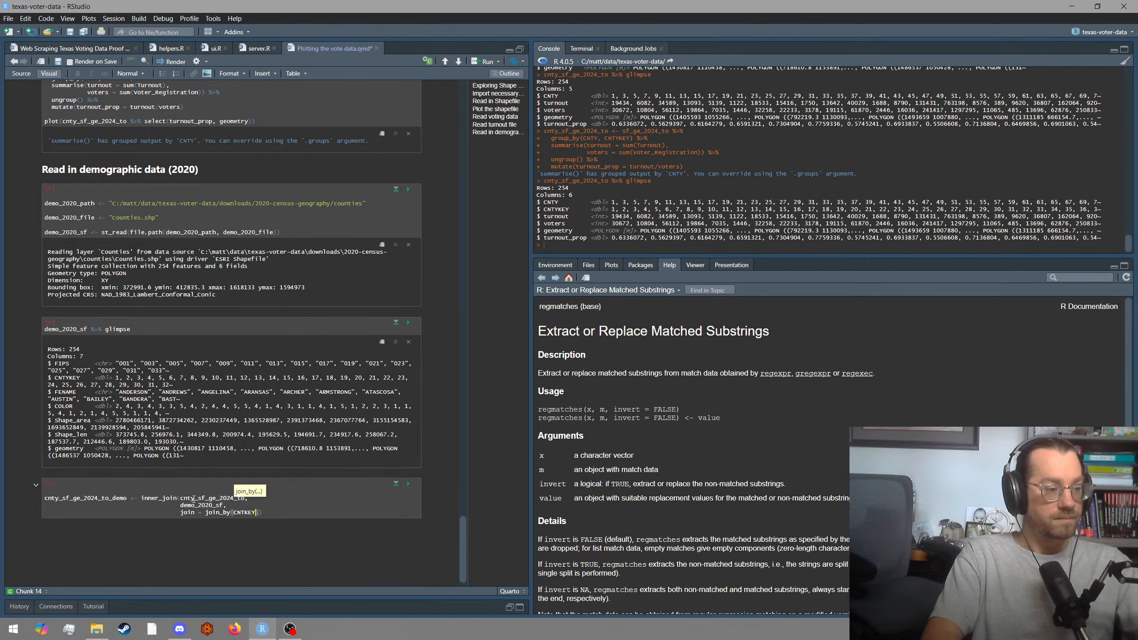
key(Left)
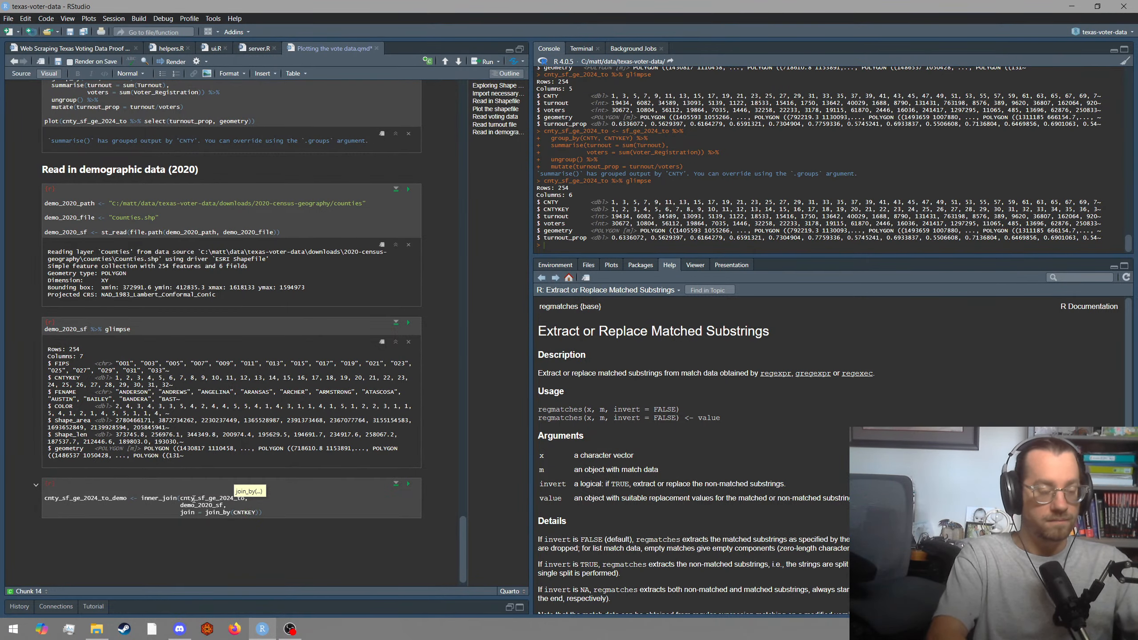
text(Y)
key(End)
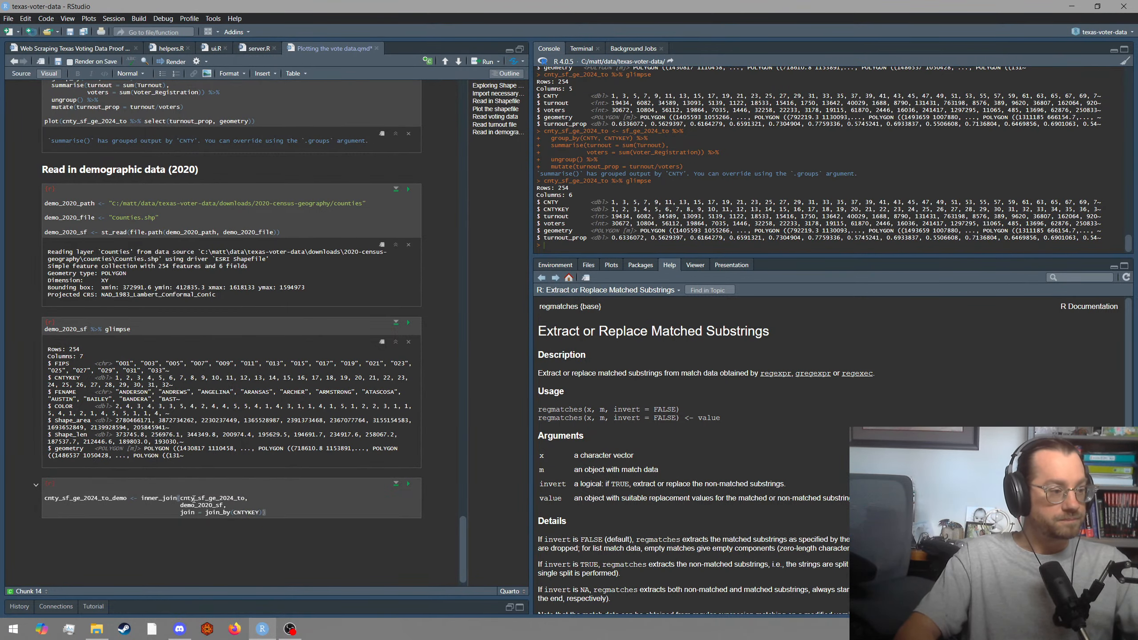
key(ctrl+shift+Return)
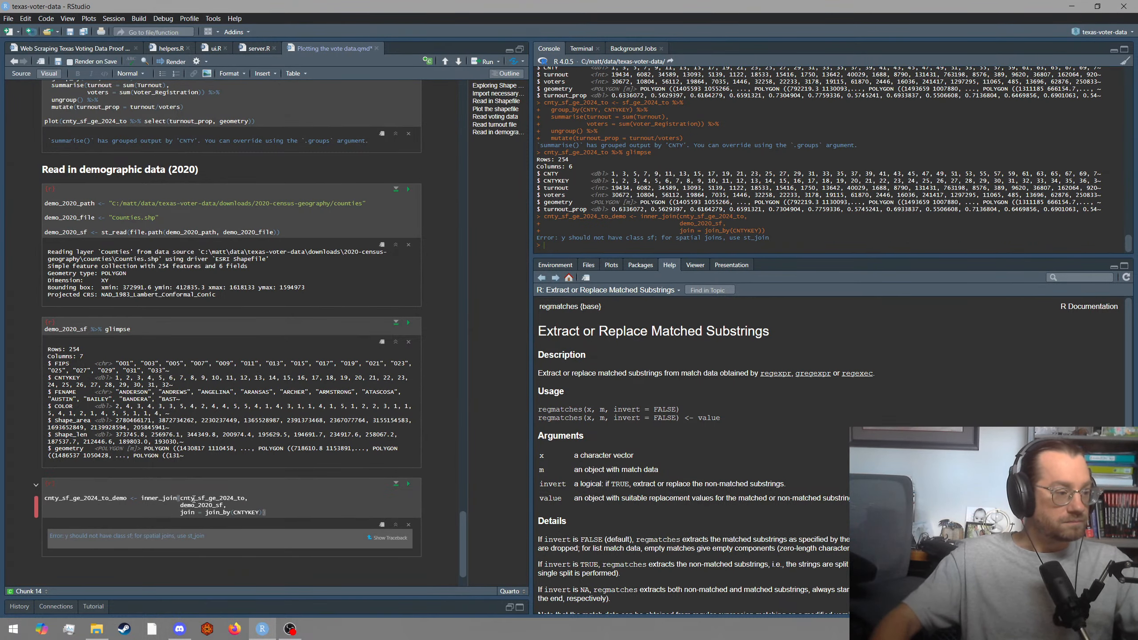
Check the class of the join's first table in the console with class(cnty_sf_ge_2024_to).
click(250, 508)
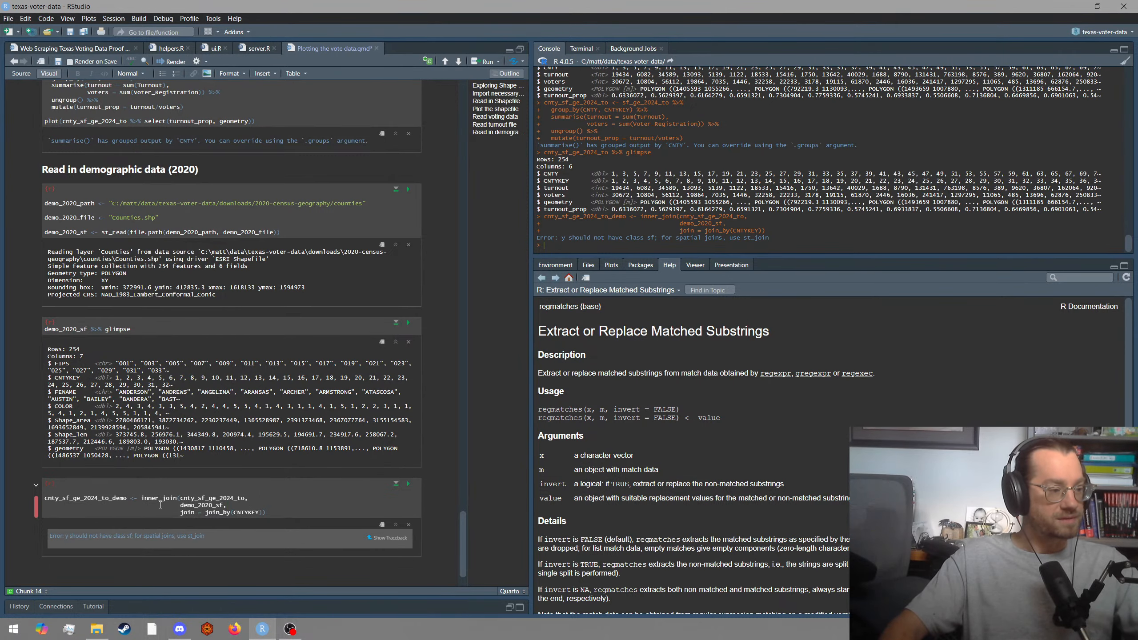
double_click(193, 506)
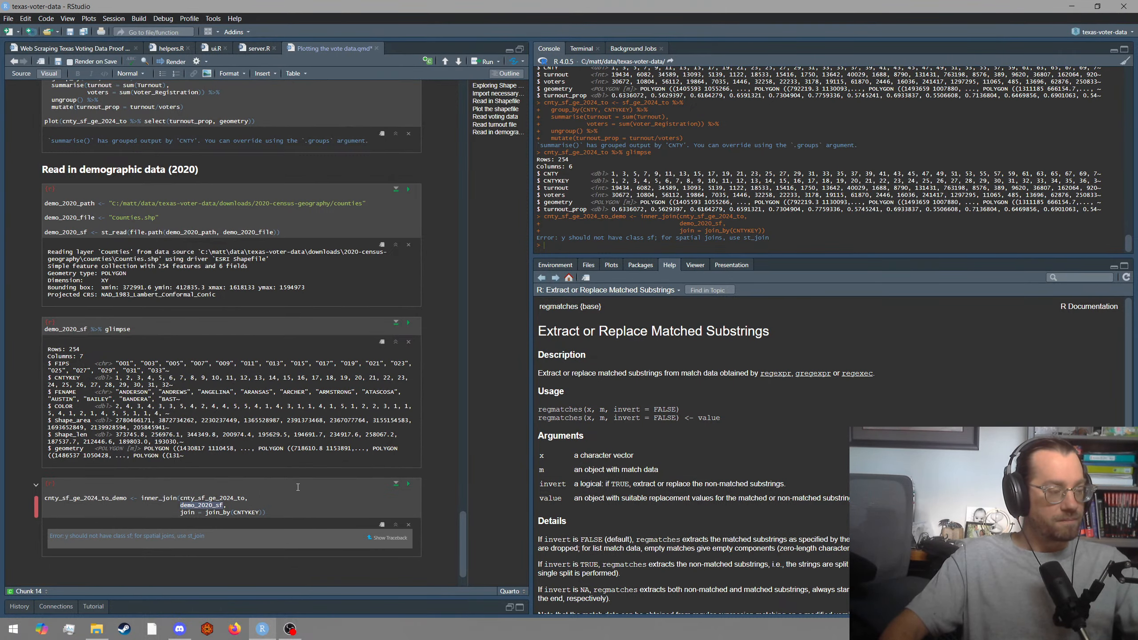
double_click(216, 499)
key(ctrl+c)
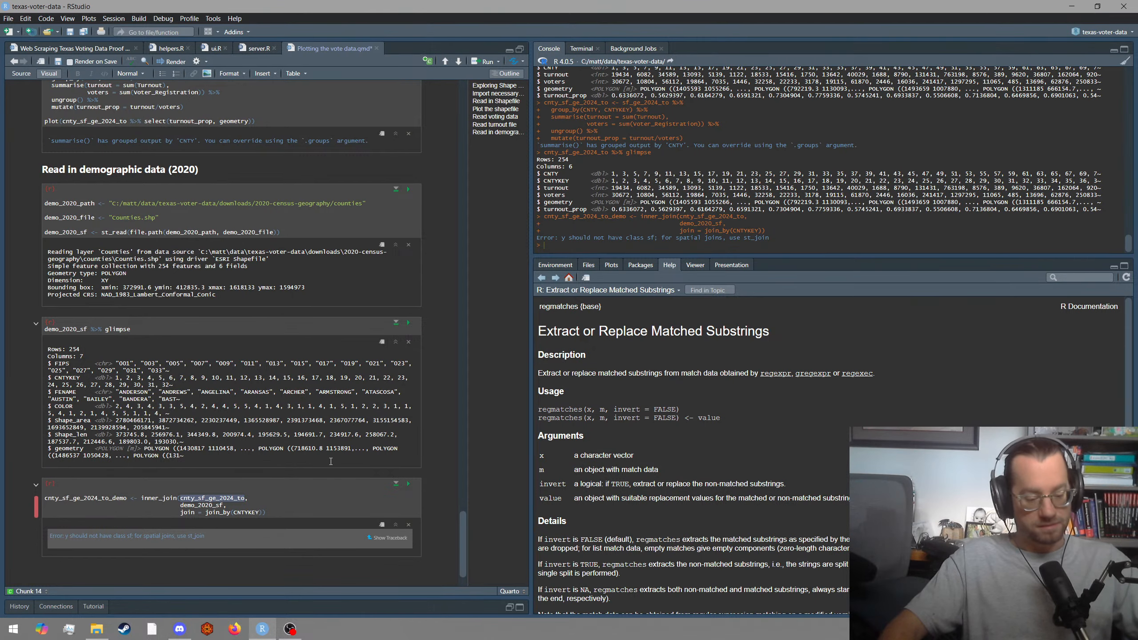
click(653, 229)
text(class()
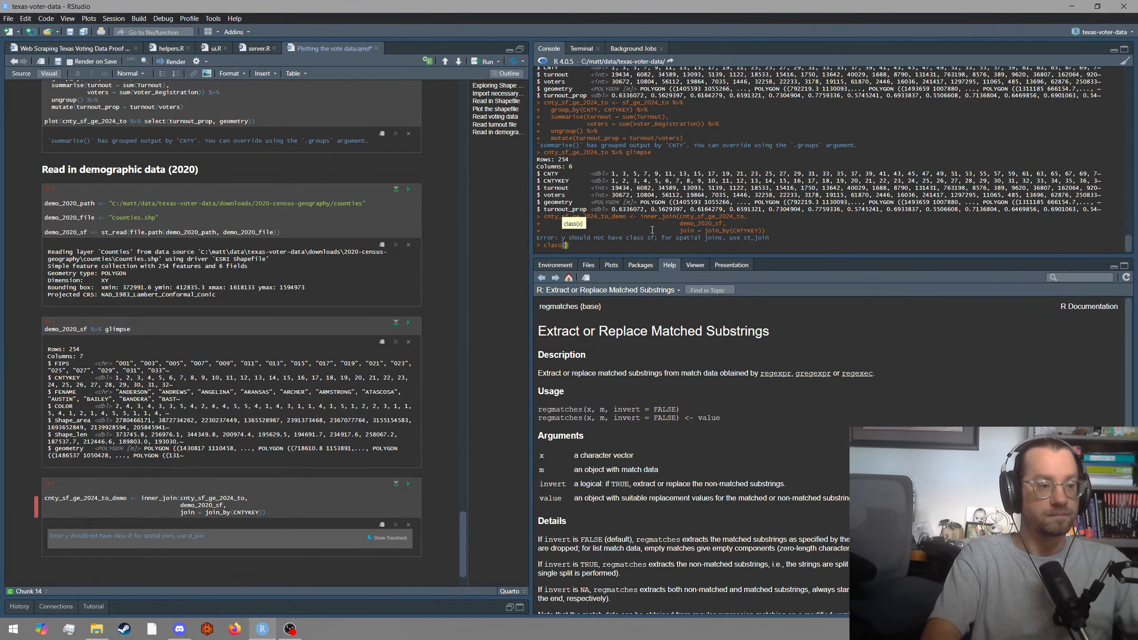
key(ctrl+v)
key(Return)
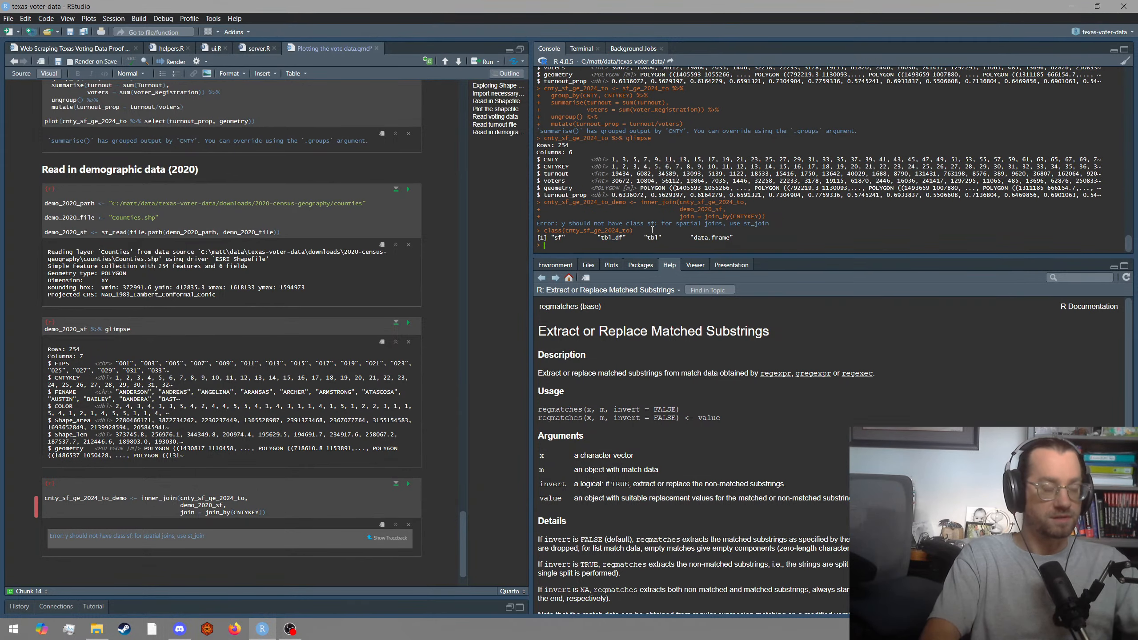
Check the class of the census table in the console with class(demo_2020_sf).
text(class()
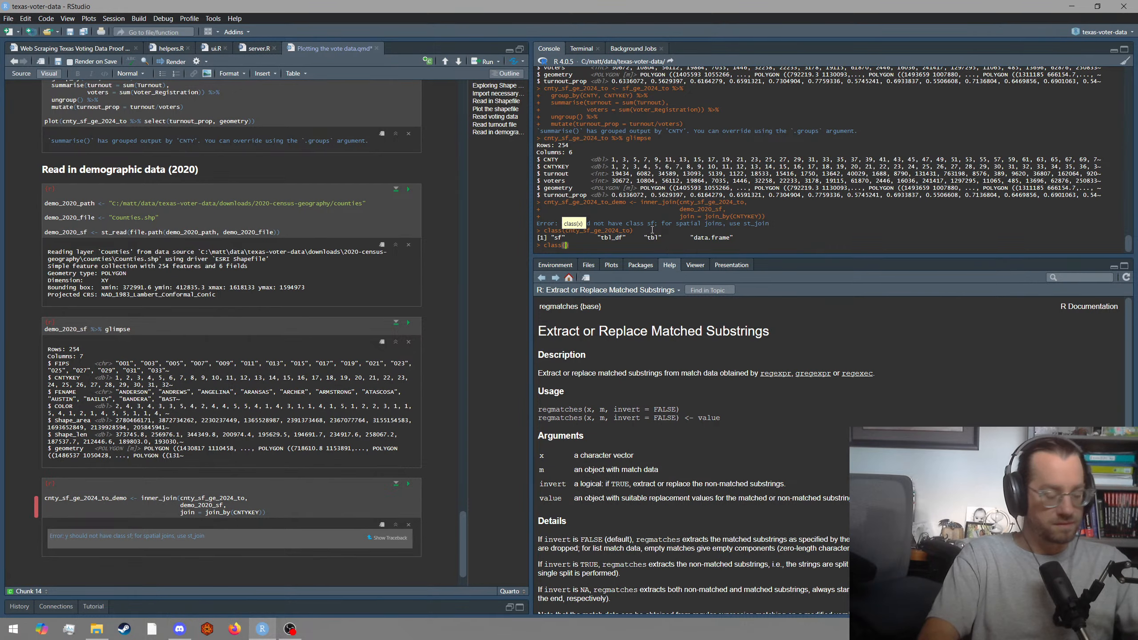
text(demo_)
text(2020_sf)
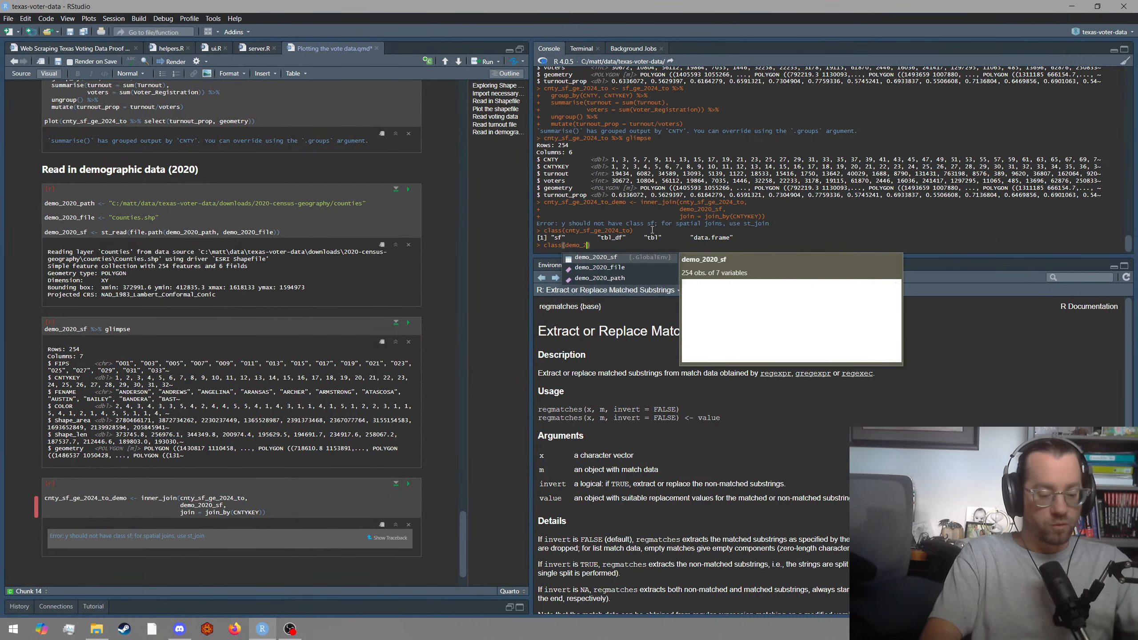
key(Tab)
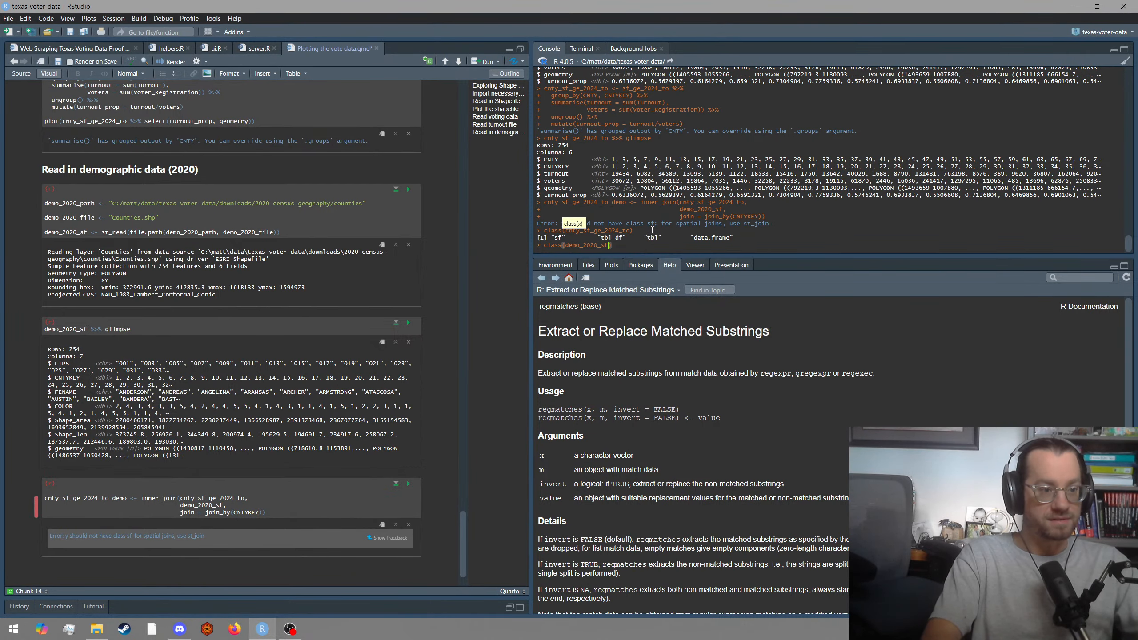
key(Return)
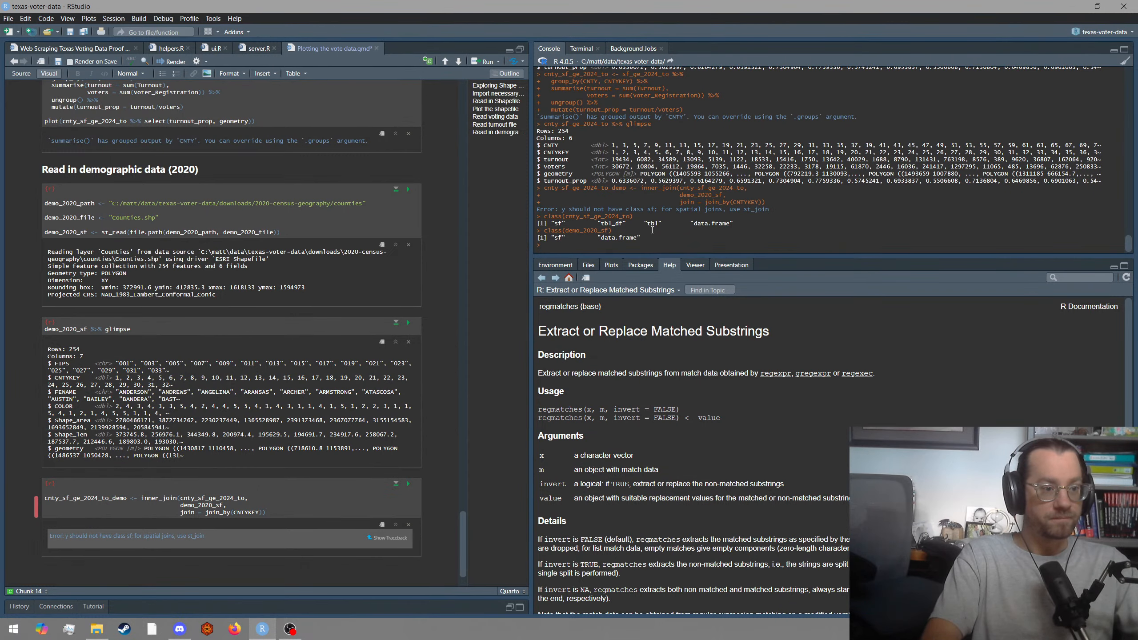
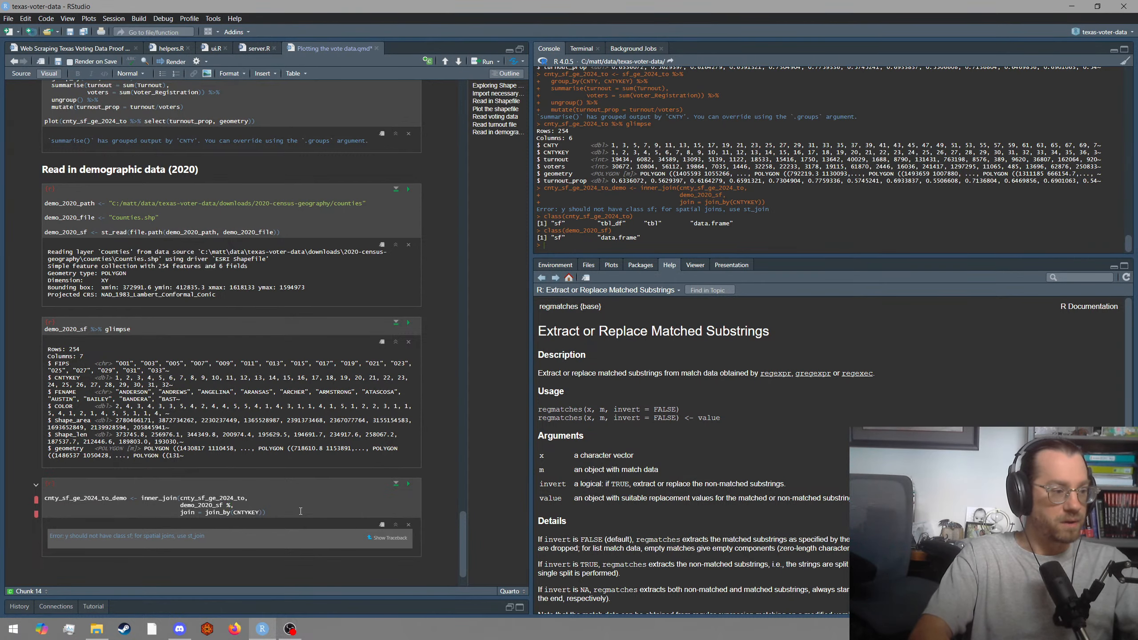
Pipe demo_2020_sf inside the inner_join call into select with a minus sign to exclude a column.
key(ctrl+shift+m)
text(seke)
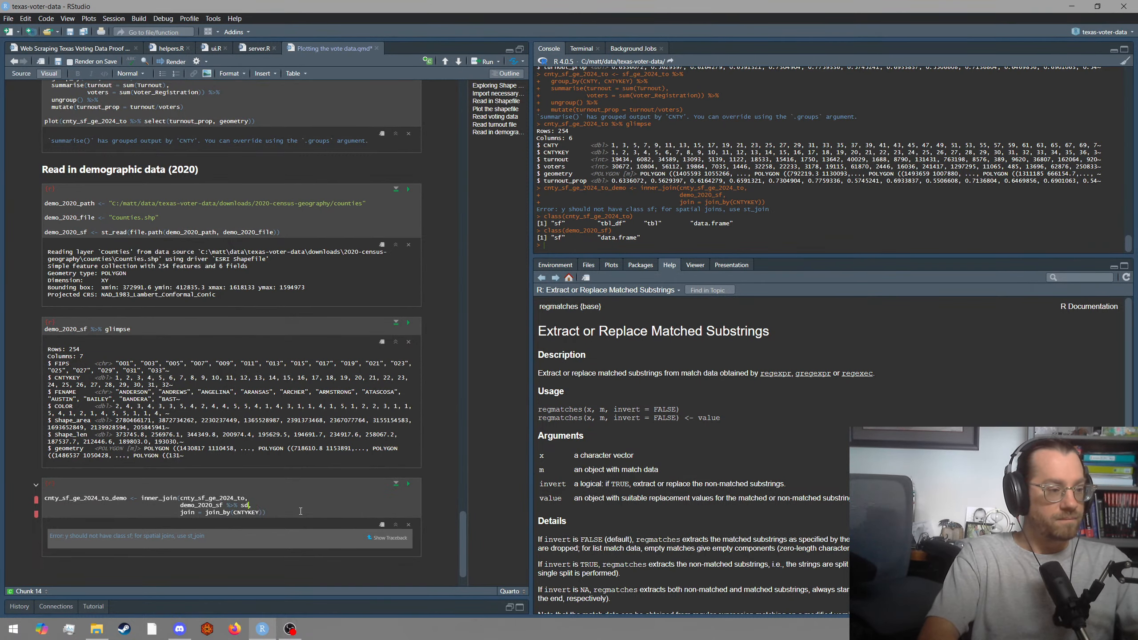
key(BackSpace)
key(BackSpace)
text(lect()
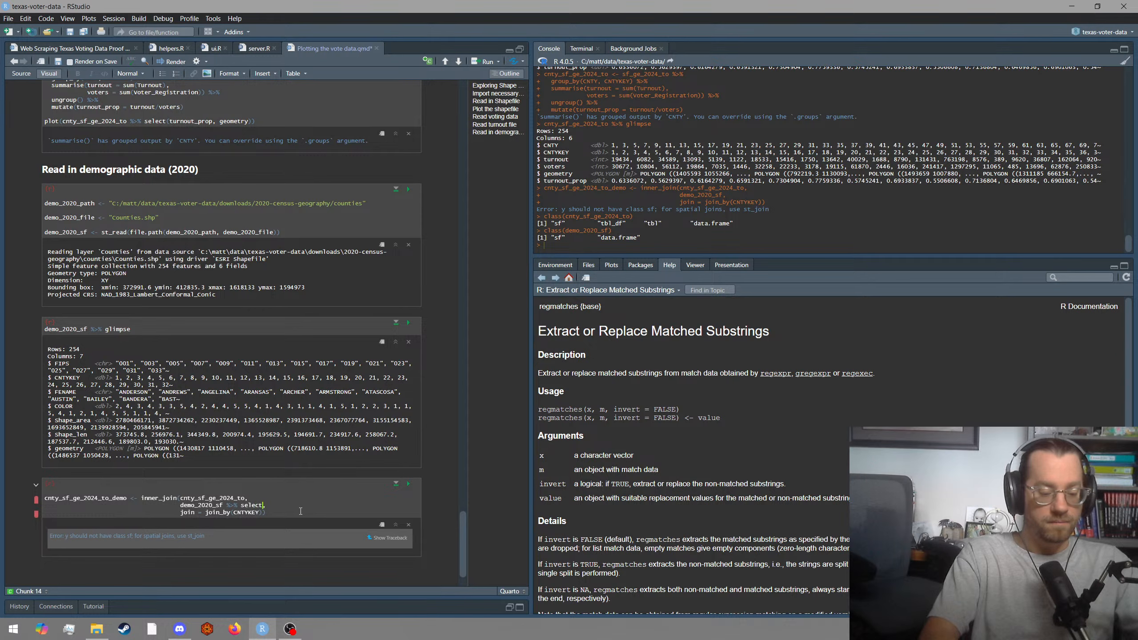
text(-)
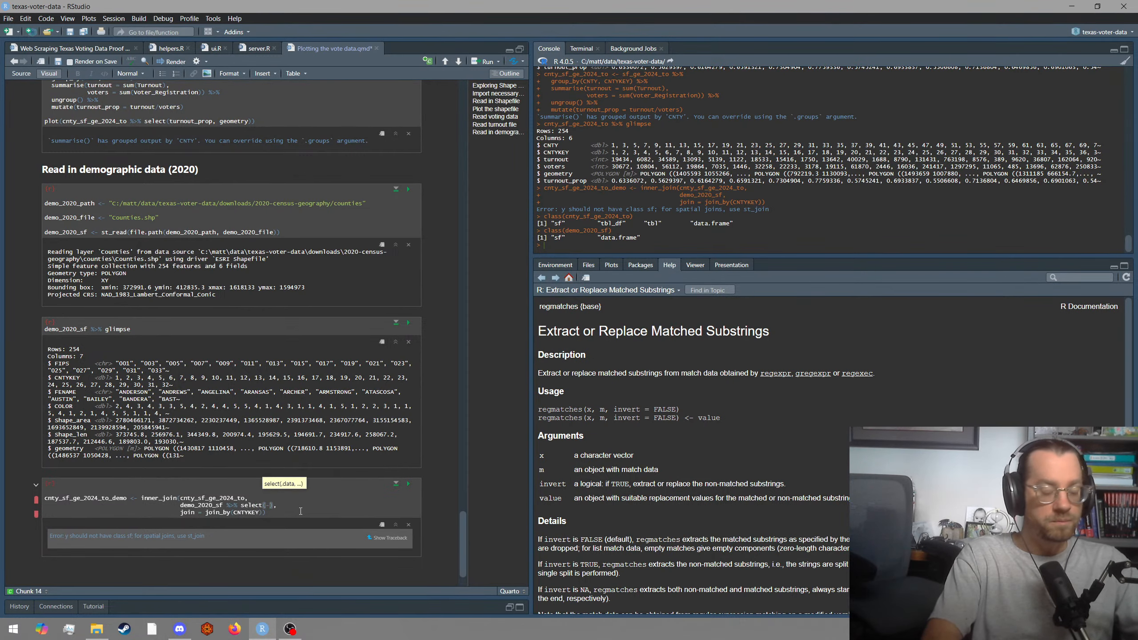
Exclude geometry from demo_2020_sf inside the inner join with select(-geometry), and run the chunk with its error traceback expanded.
text(ge)
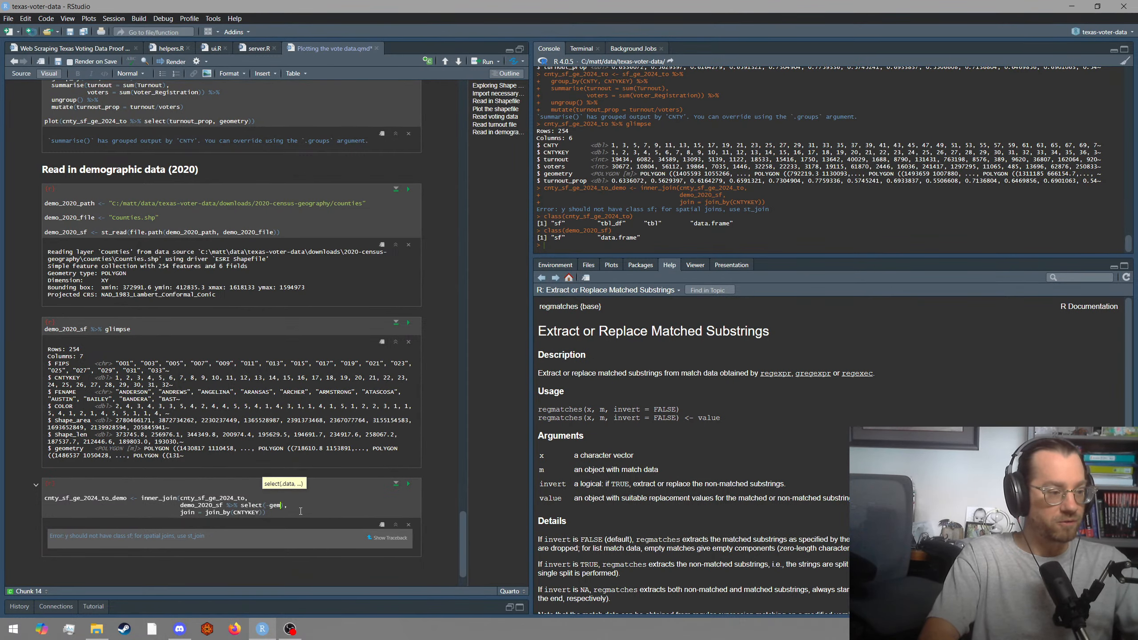
text(ometr)
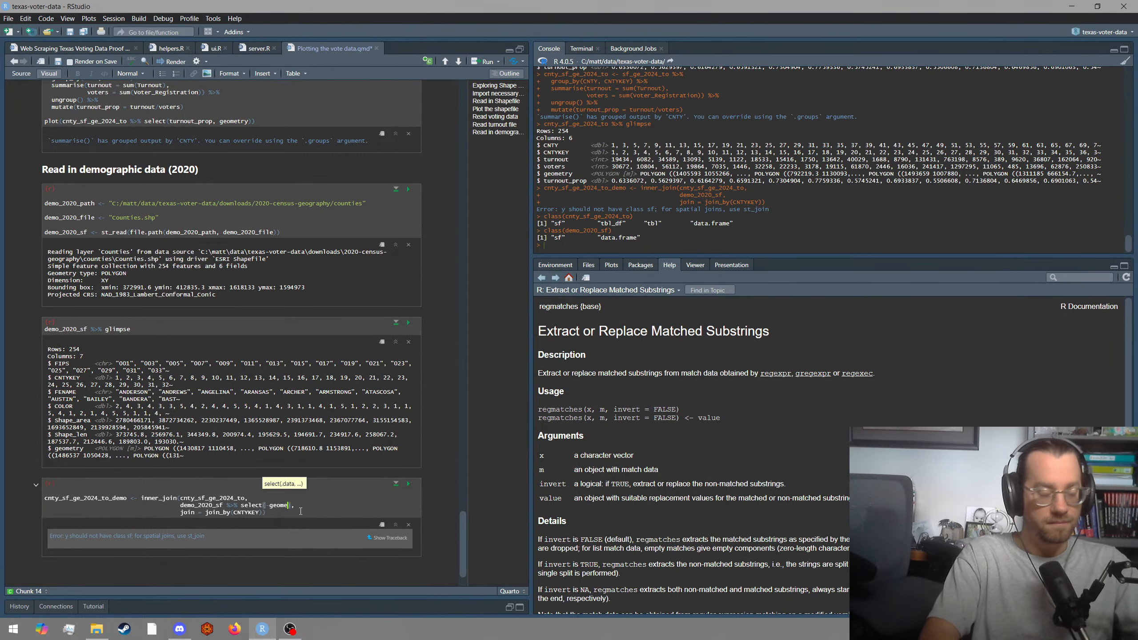
text(y)
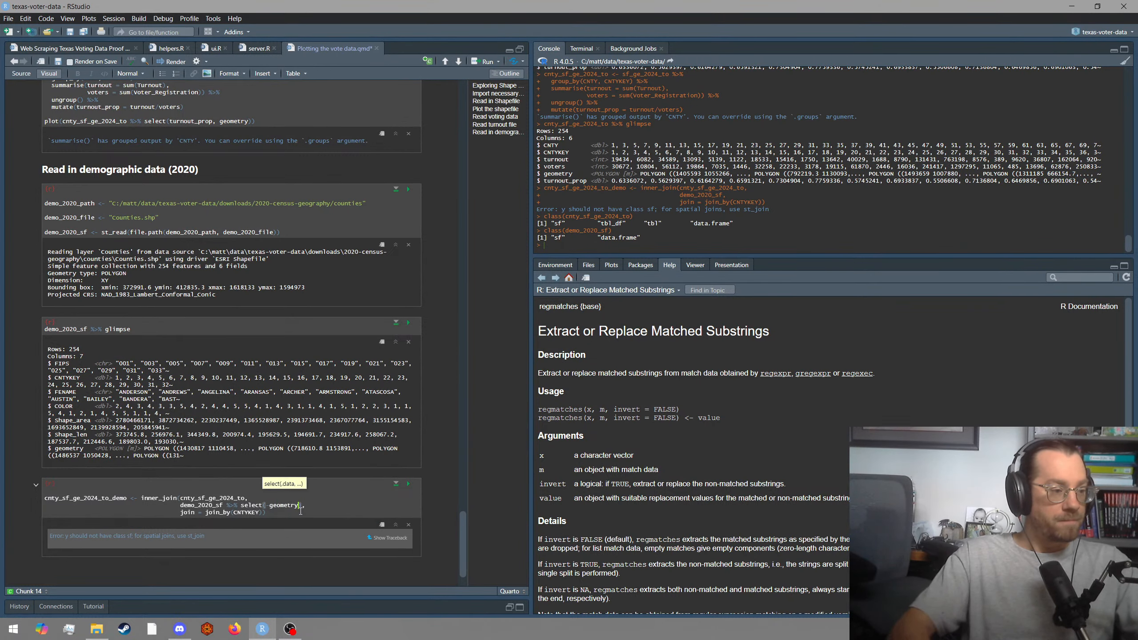
key(Down)
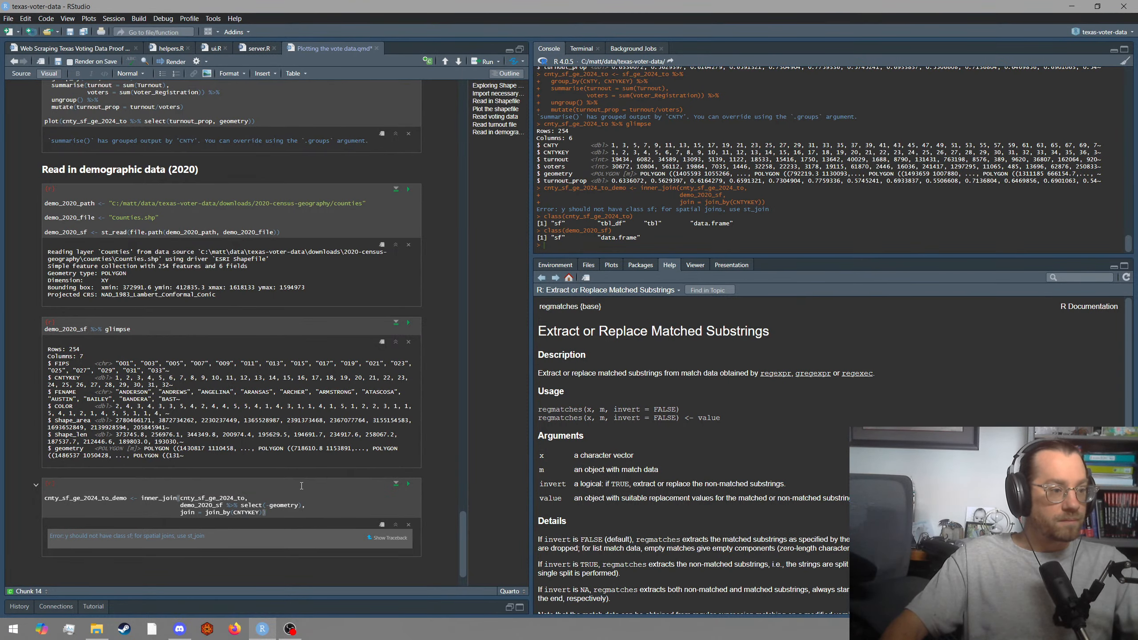
click(409, 484)
click(389, 538)
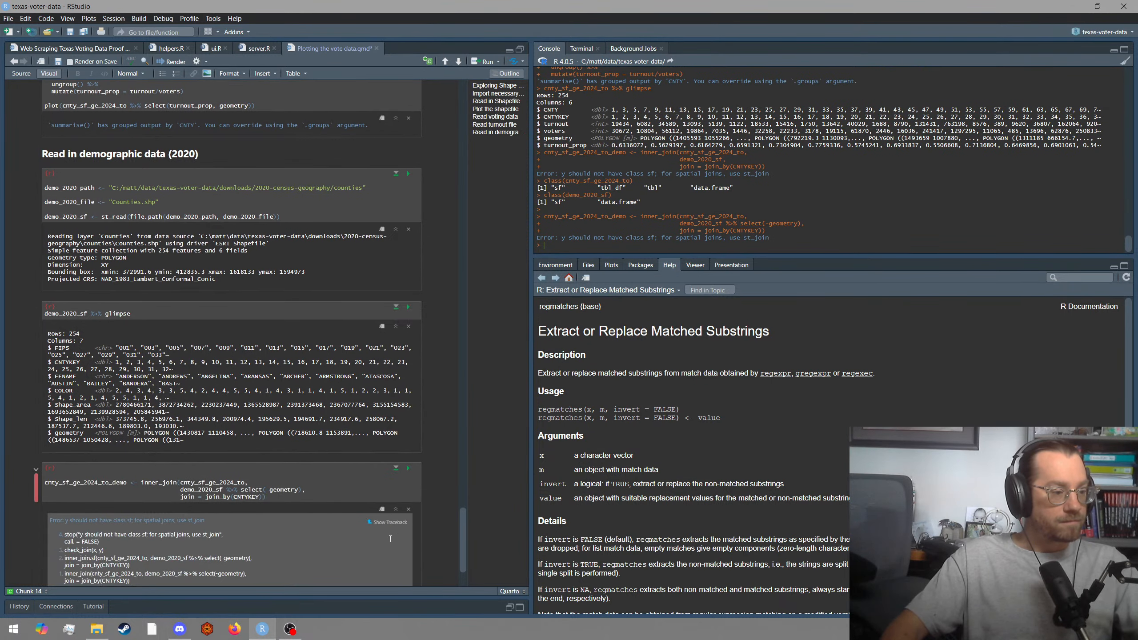
scroll(331, 536, down, 3)
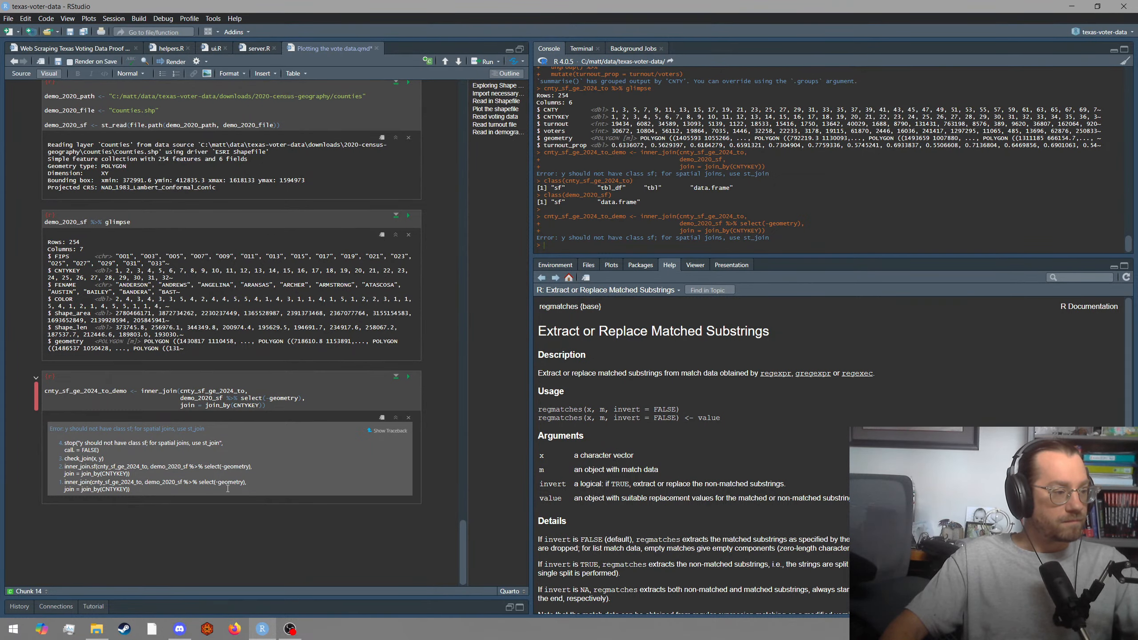
Check the class of sf_ge_2024, the first table in the earlier precinct turnout join, in the console.
scroll(172, 345, up, 10)
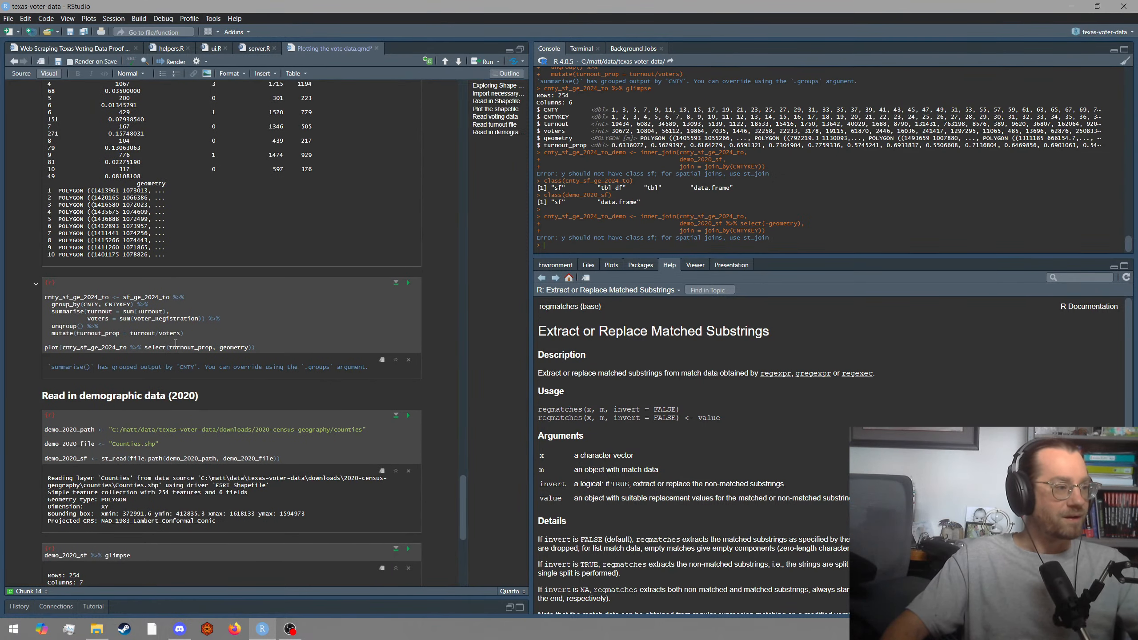
scroll(175, 343, up, 15)
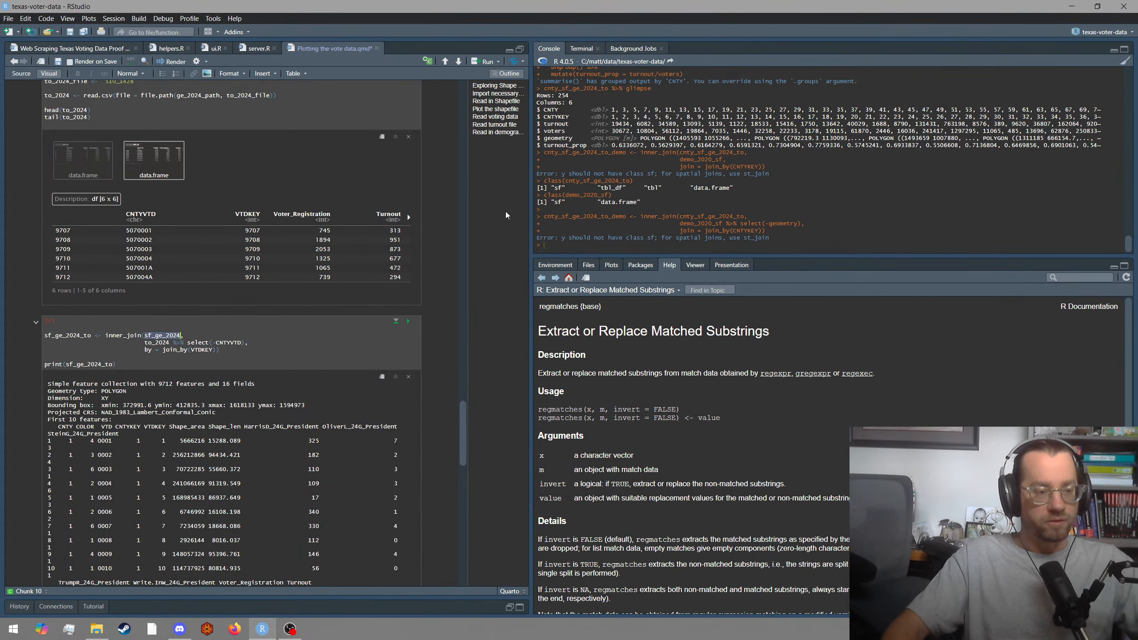
text(cla)
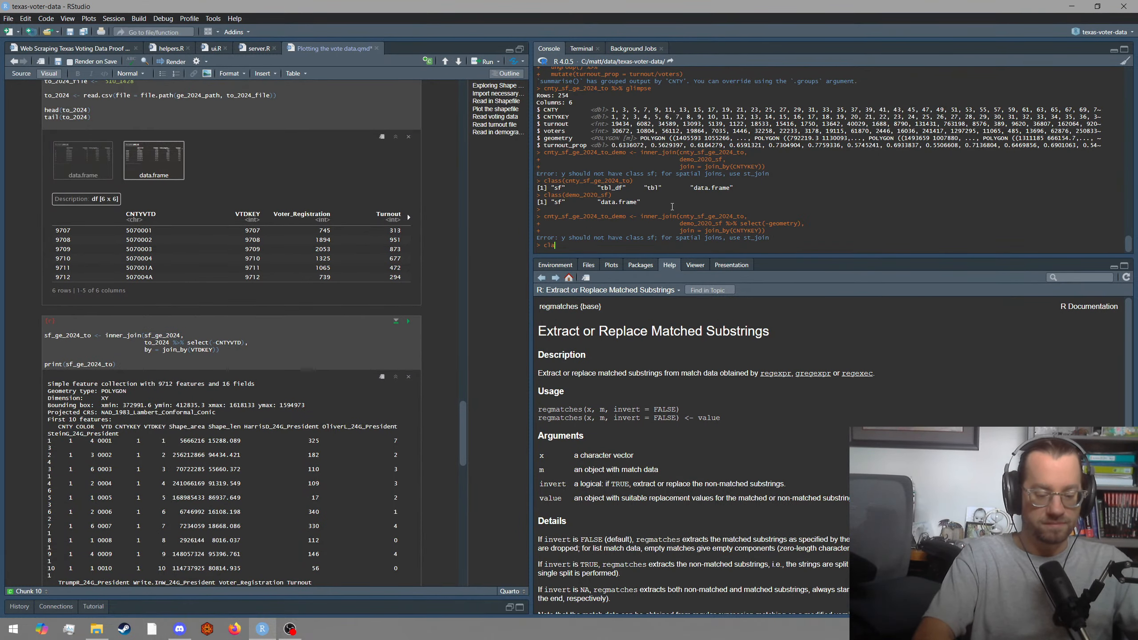
text(ss(sf_ge_2024))
key(Return)
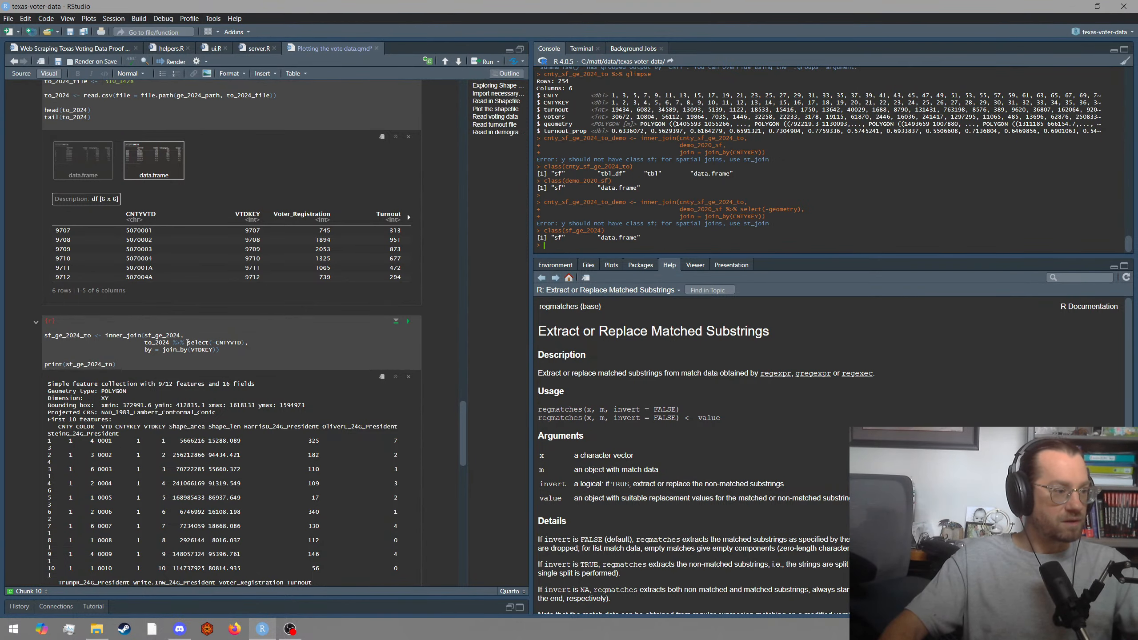
Move cnty_sf_ge_2024_to from the first argument of the county demographic inner join to after demo_2020_sf %>% select(-geometry).
scroll(166, 337, down, 15)
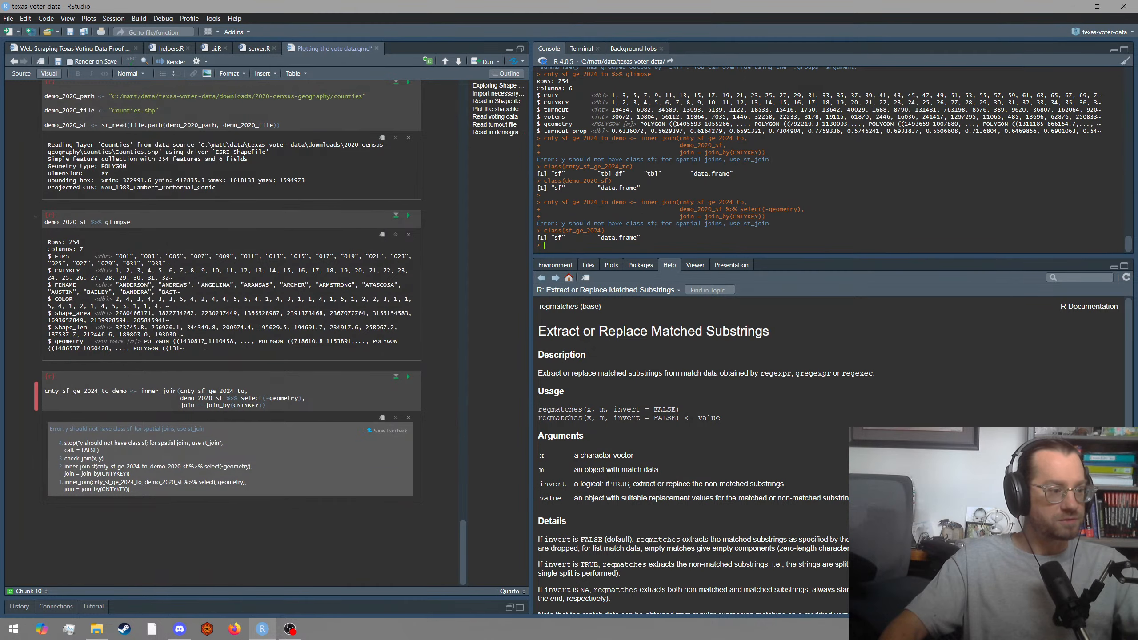
double_click(213, 390)
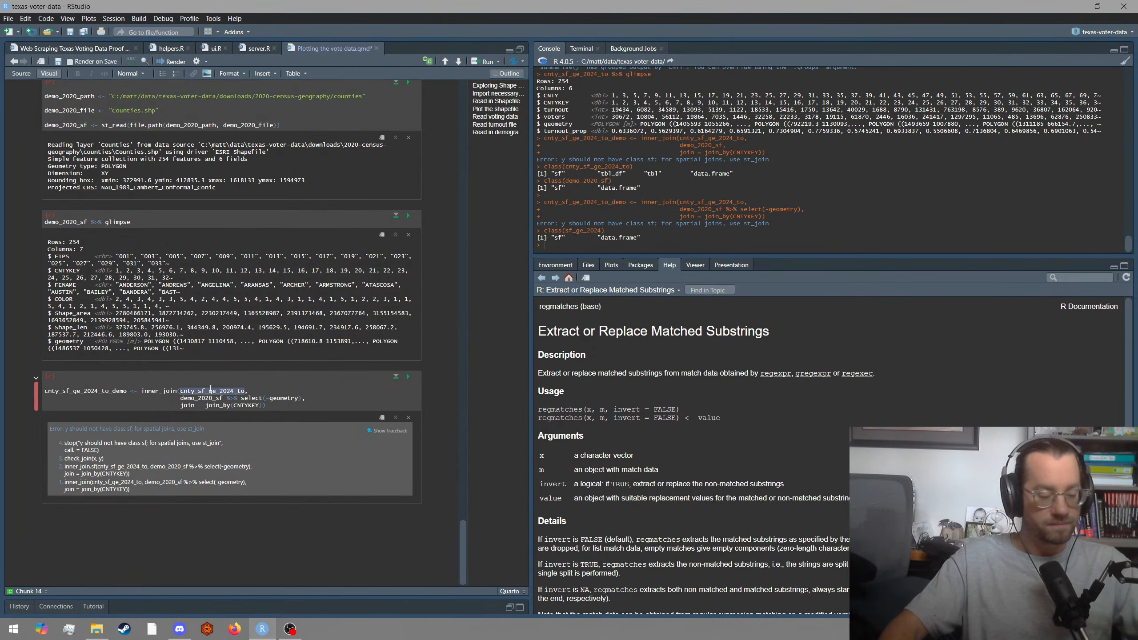
key(ctrl+x)
double_click(202, 398)
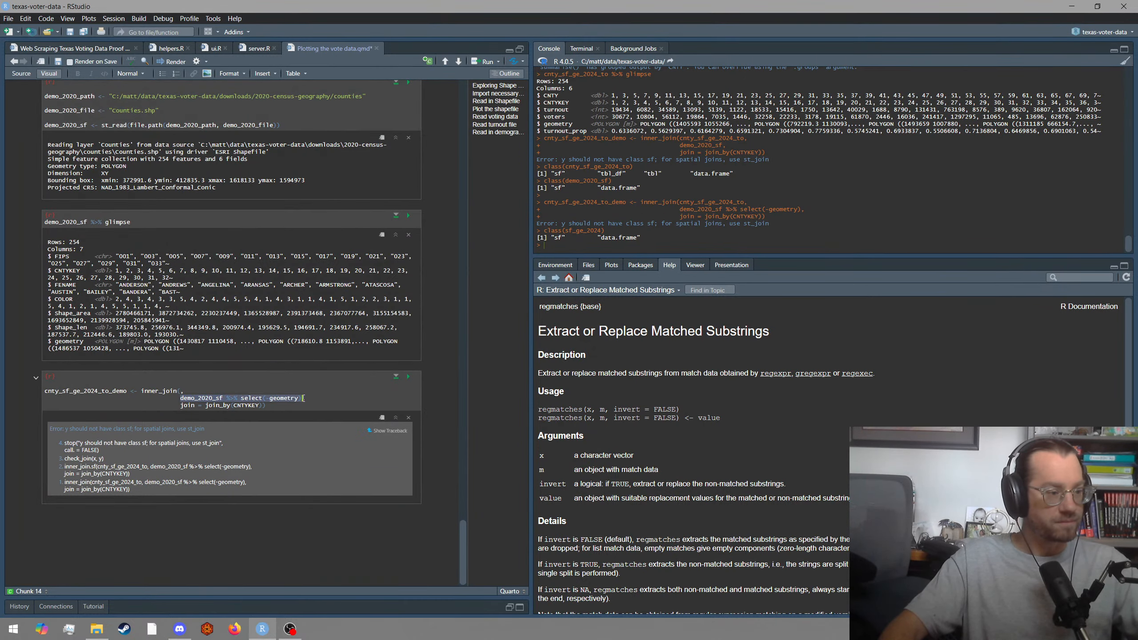
shift+click(303, 398)
click(324, 402)
key(ctrl+v)
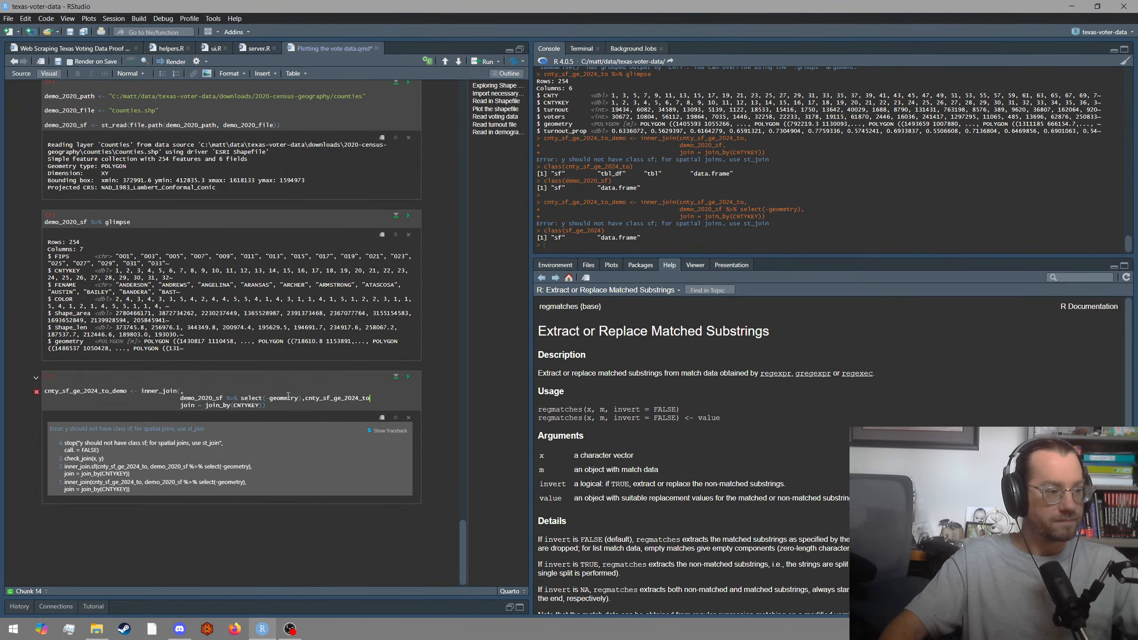
Clean up the swapped join arguments: demo_2020_sf directly after the opening parenthesis and cnty_sf_ge_2024_to, with its comma on its own line.
key(BackSpace)
key(Delete)
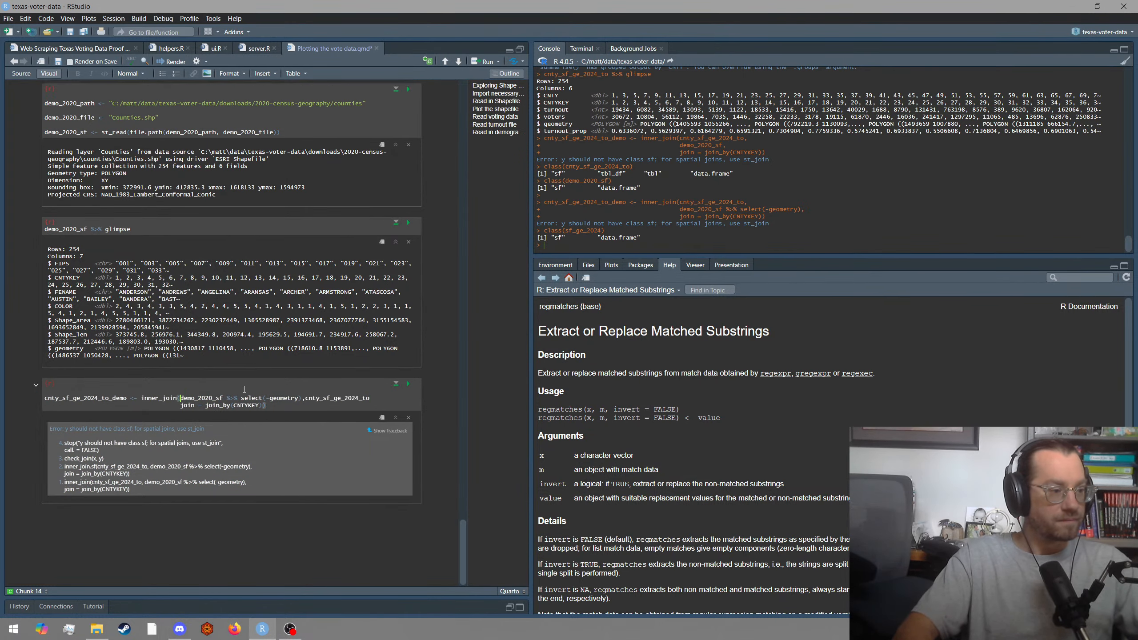
click(303, 398)
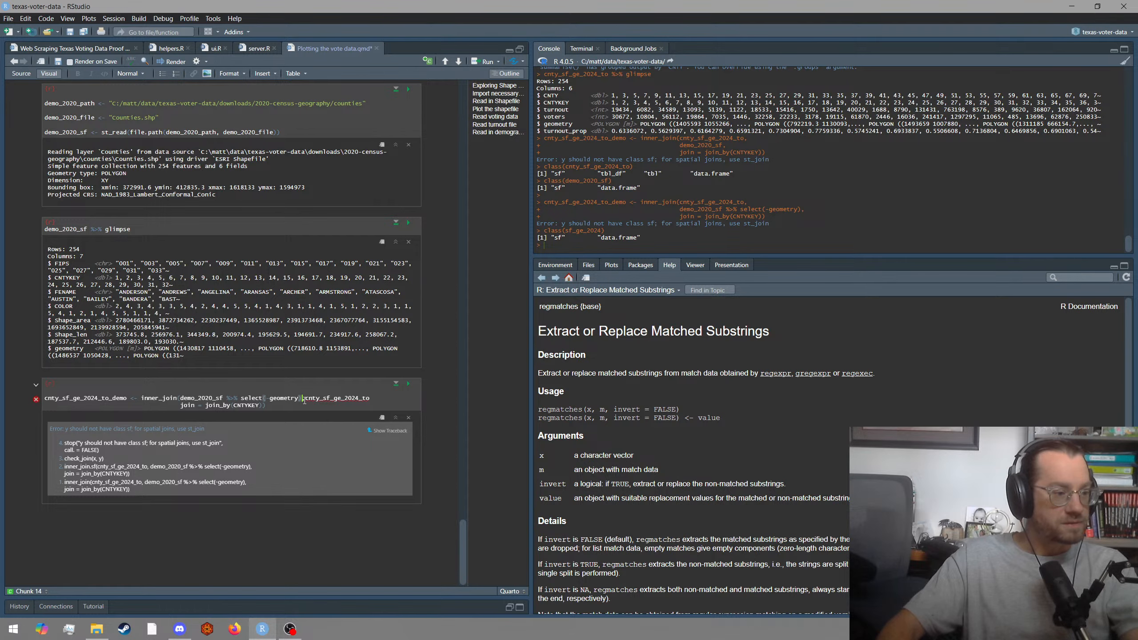
key(Return)
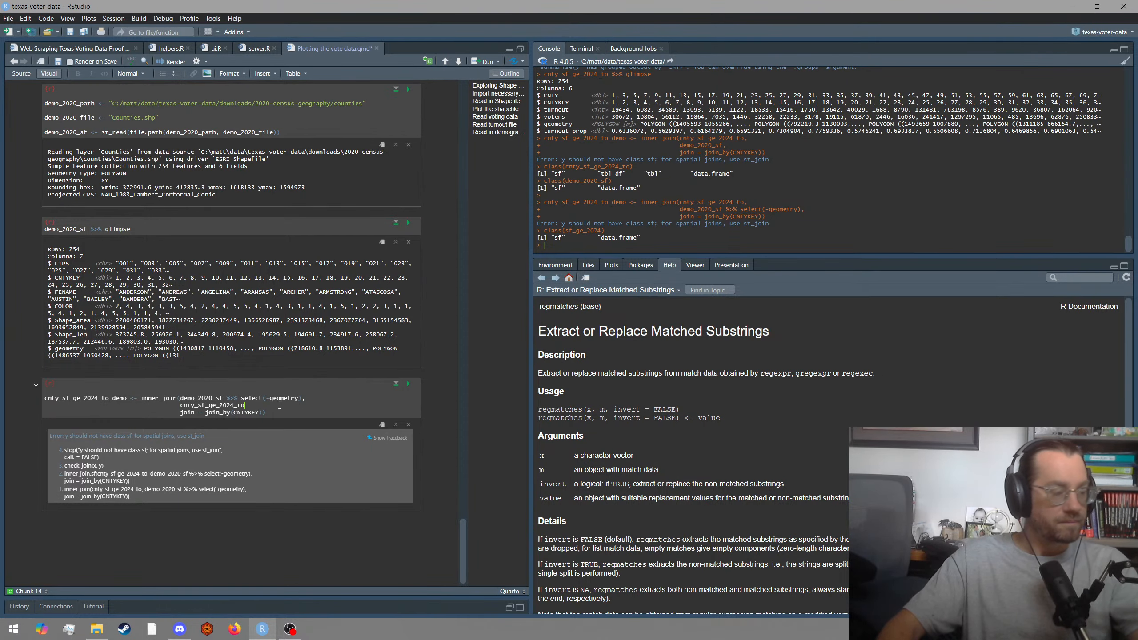
click(282, 406)
text(,)
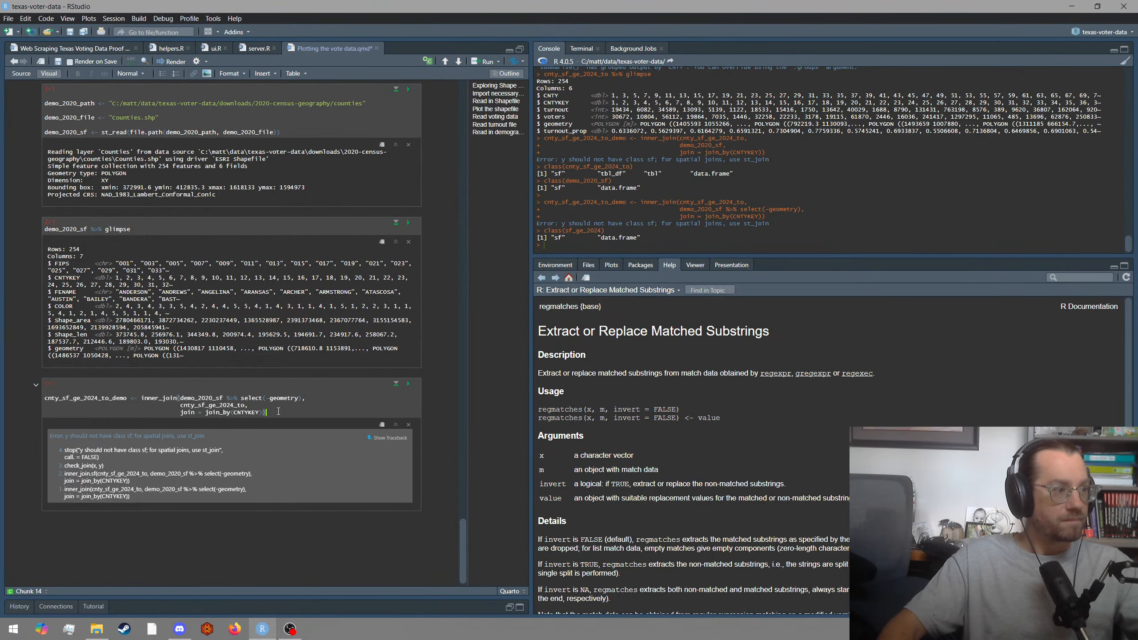
Rename the county join's join argument to by, matching the earlier join, and run the chunk with its error traceback expanded.
scroll(281, 408, up, 10)
scroll(278, 412, down, 7)
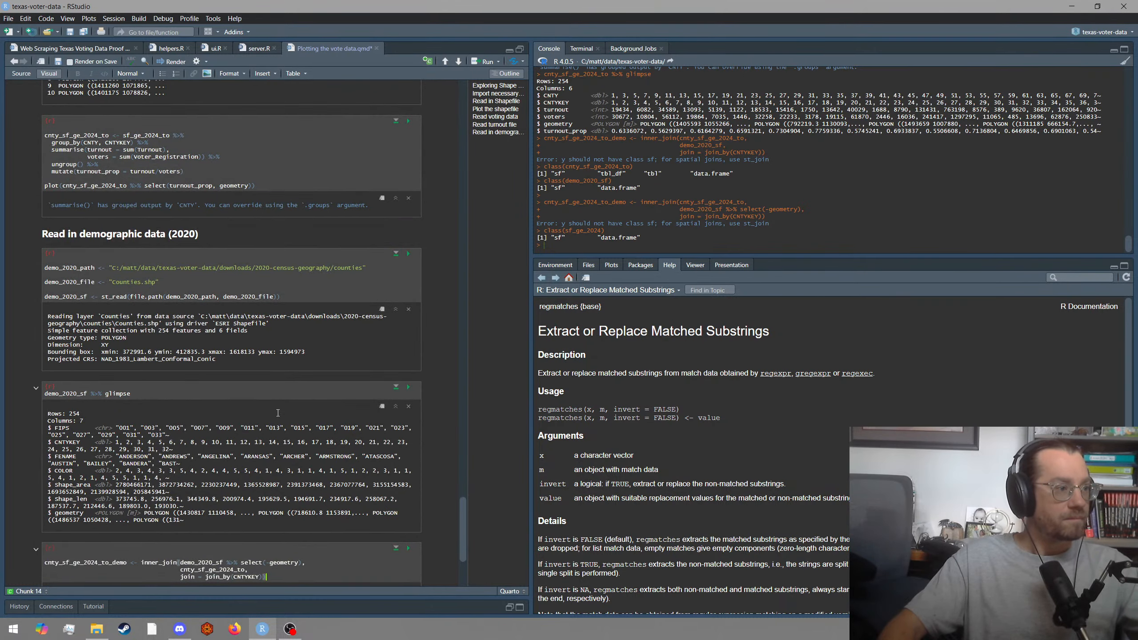
scroll(197, 332, up, 10)
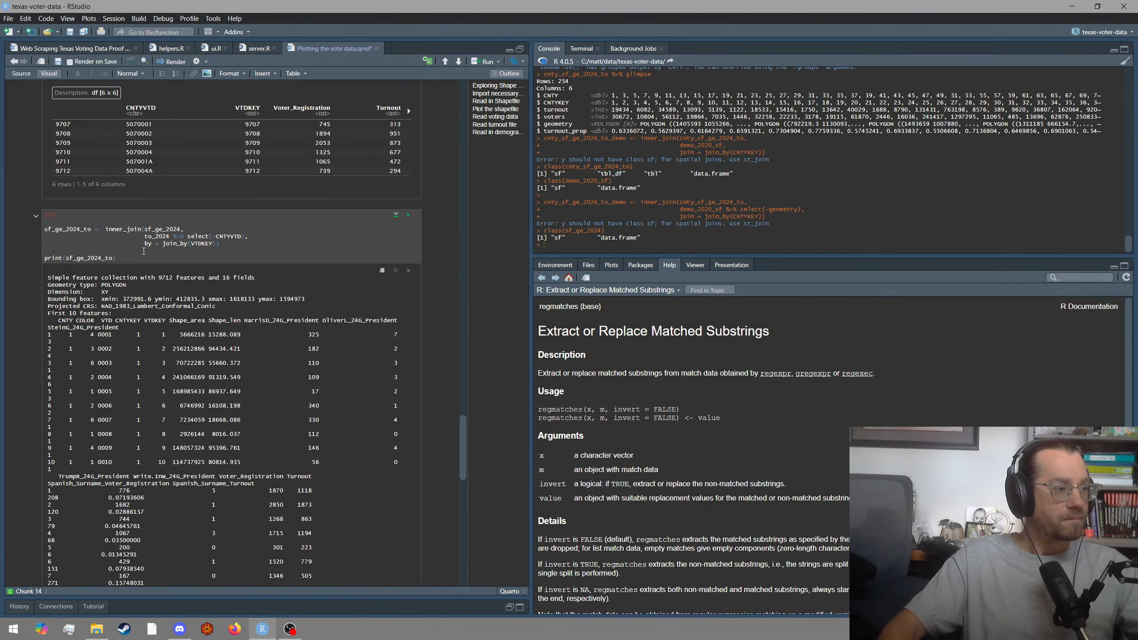
scroll(144, 251, down, 12)
double_click(192, 403)
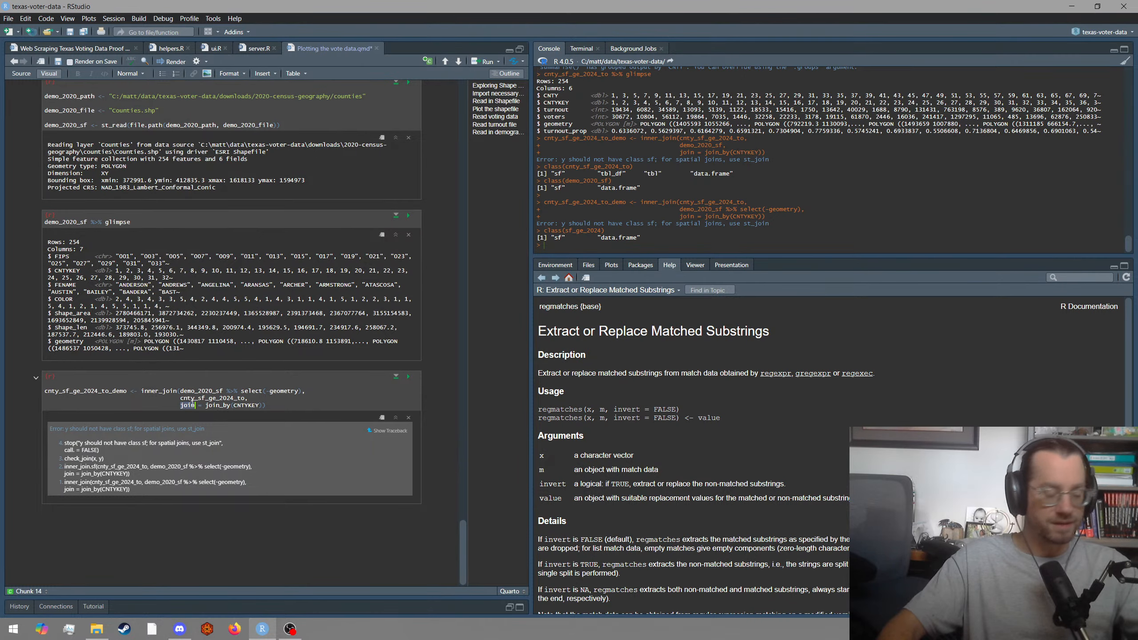
text(by)
click(275, 404)
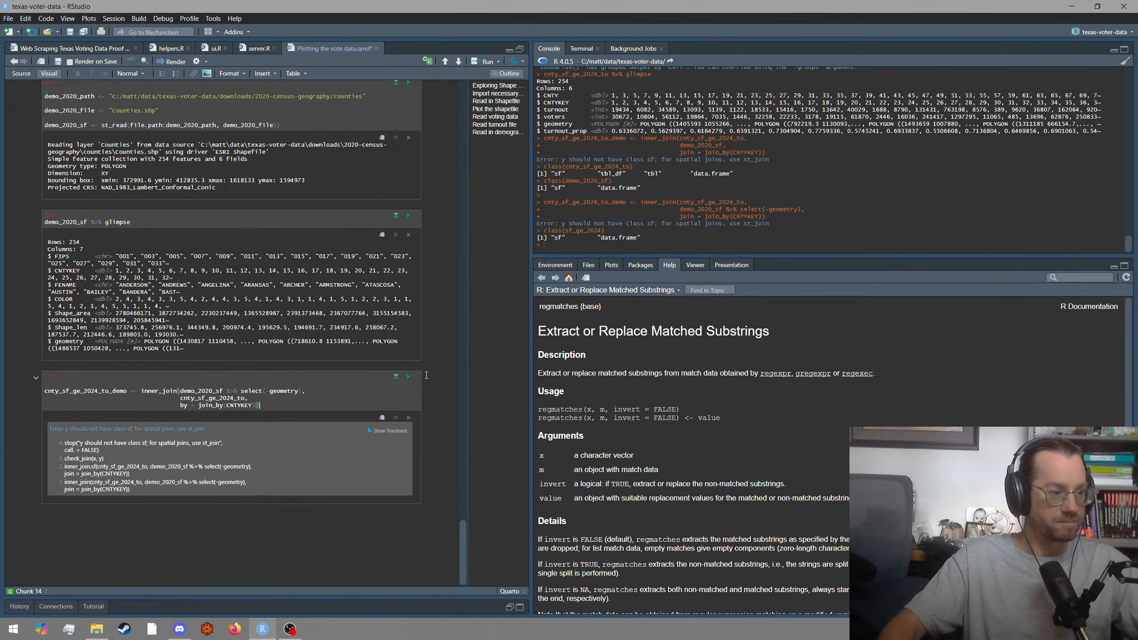
click(408, 377)
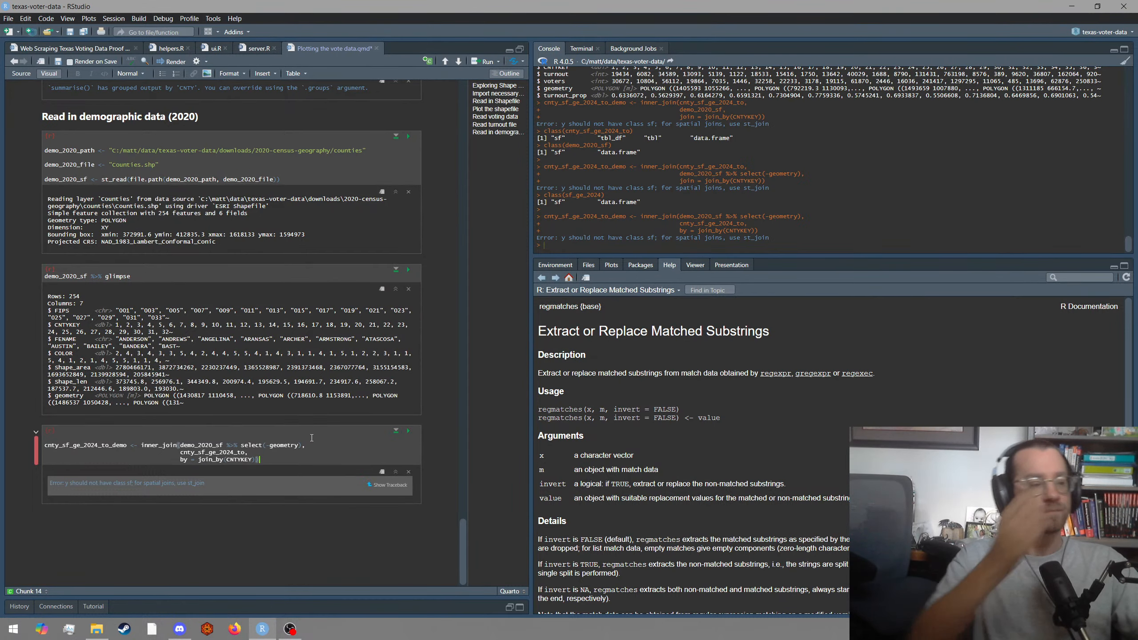
scroll(586, 191, up, 5)
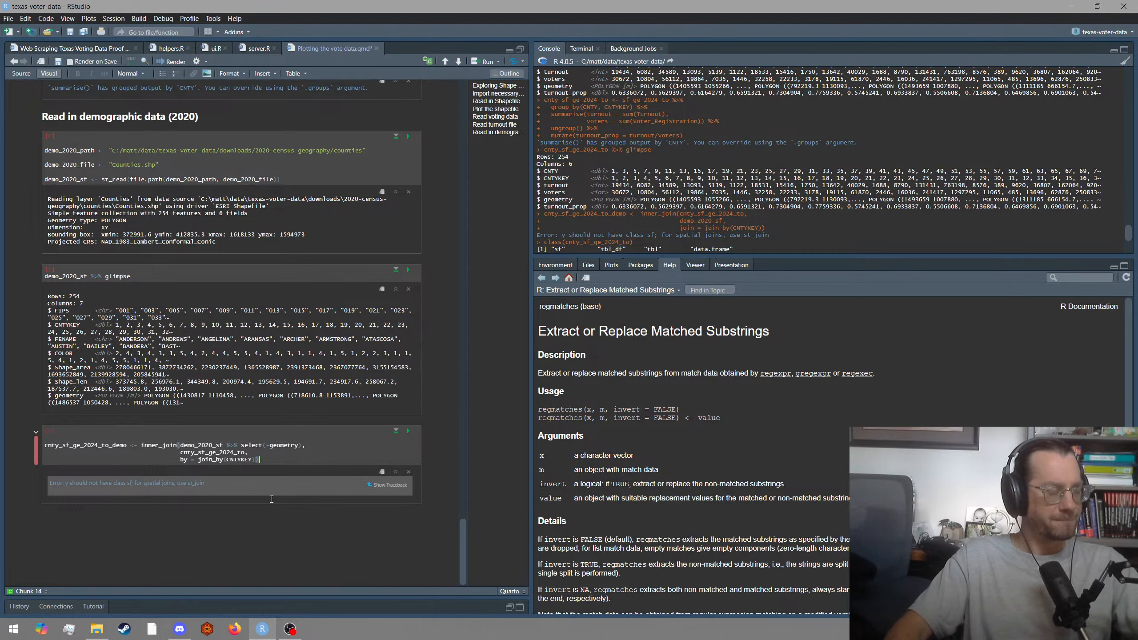
click(389, 485)
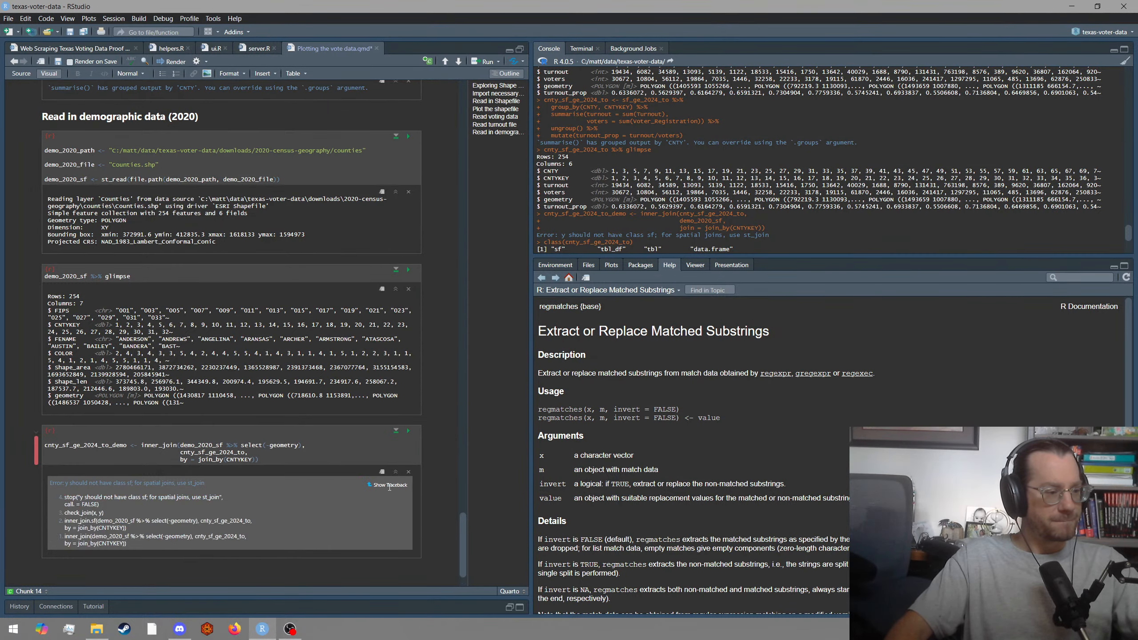
Go back to the sf_ge_2024_to join chunk and recheck the class of sf_ge_2024 in the console.
scroll(388, 487, up, 15)
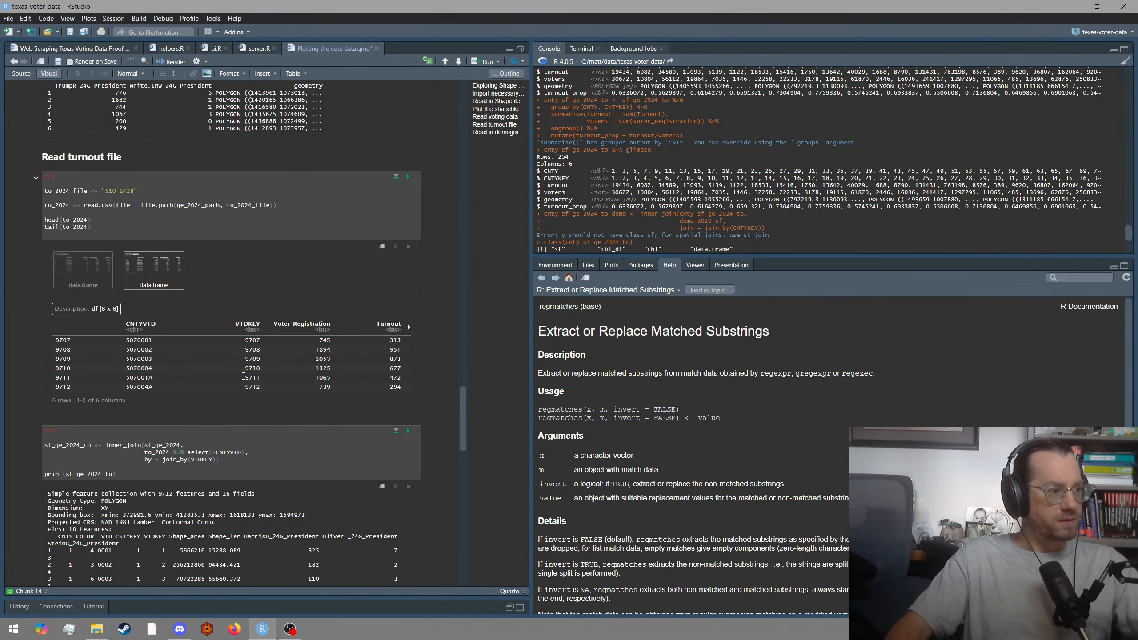
scroll(253, 428, down, 3)
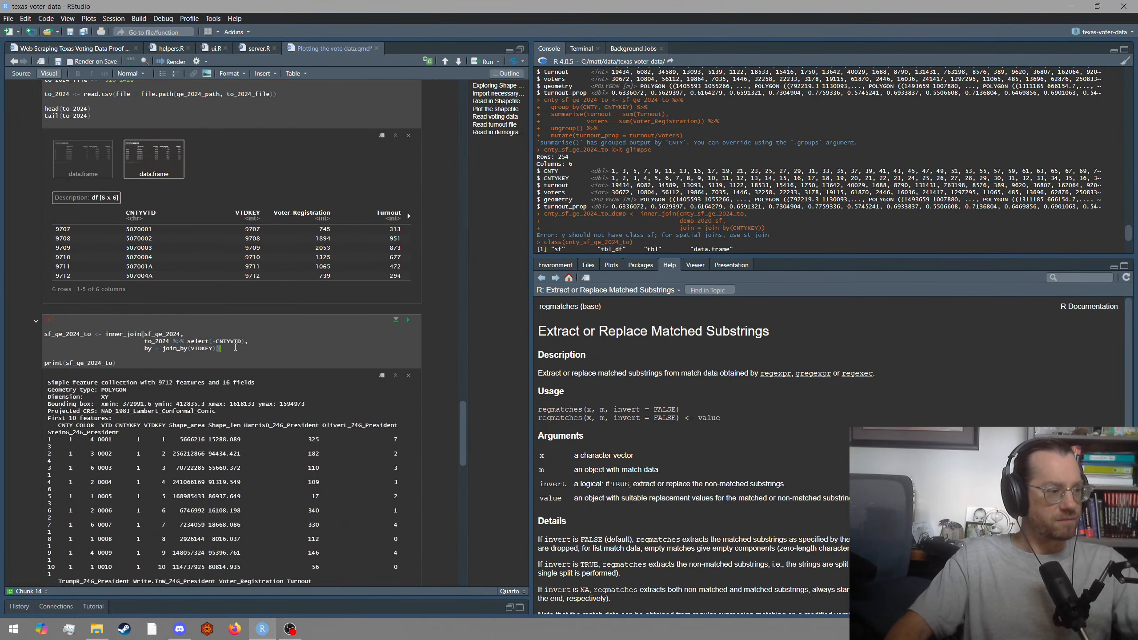
double_click(169, 334)
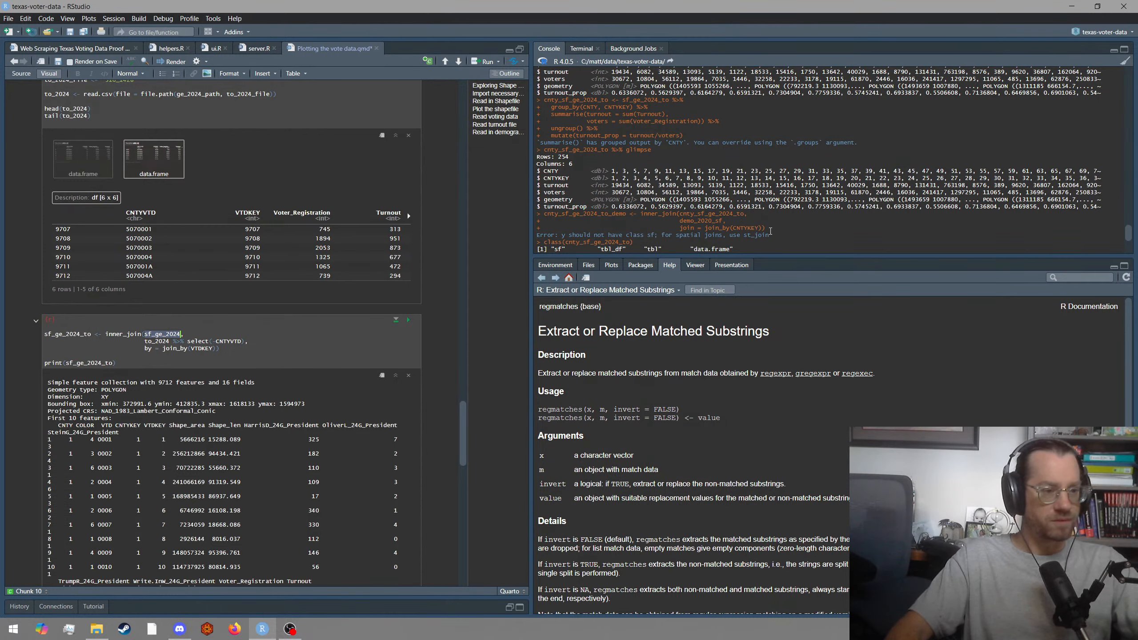
click(197, 338)
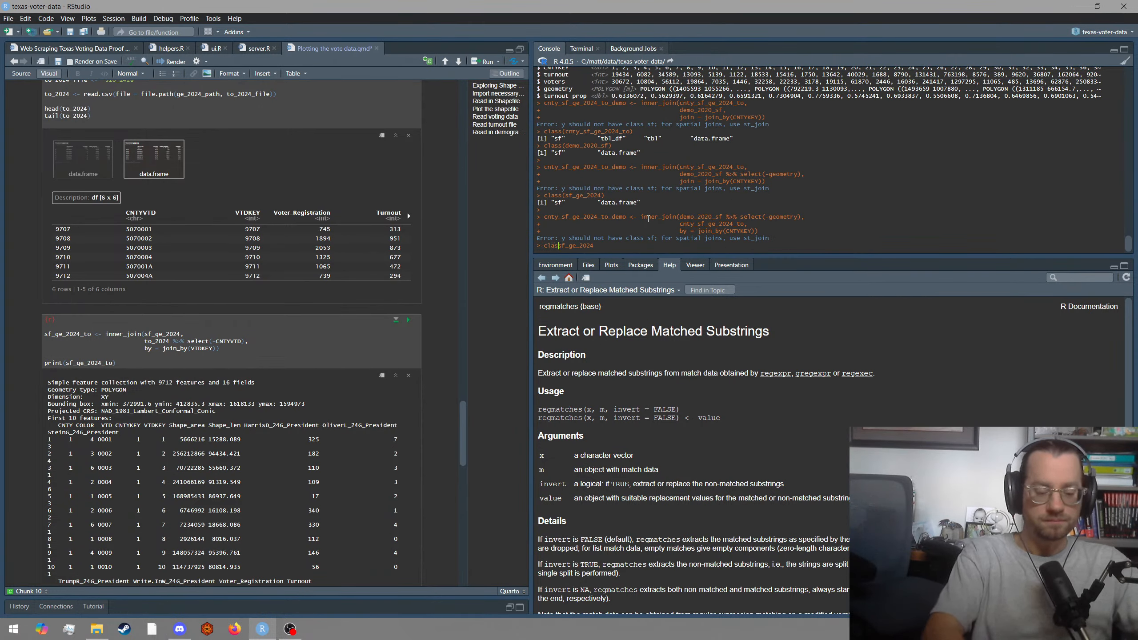
key(Home)
text(class9)
key(BackSpace)
text(()
key(End)
text())
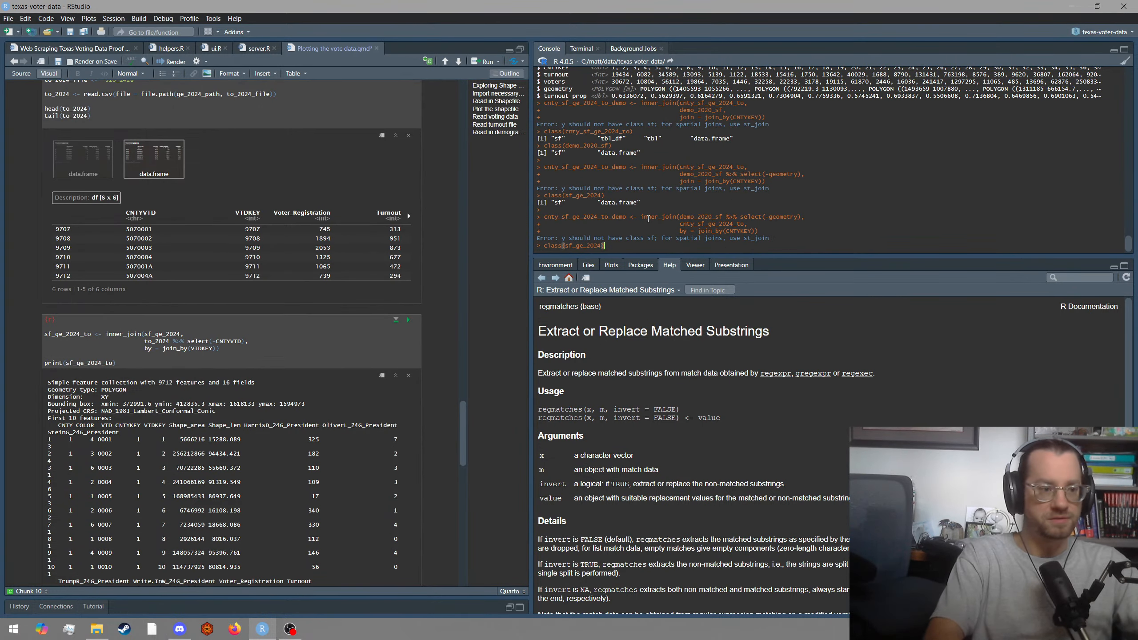
key(Return)
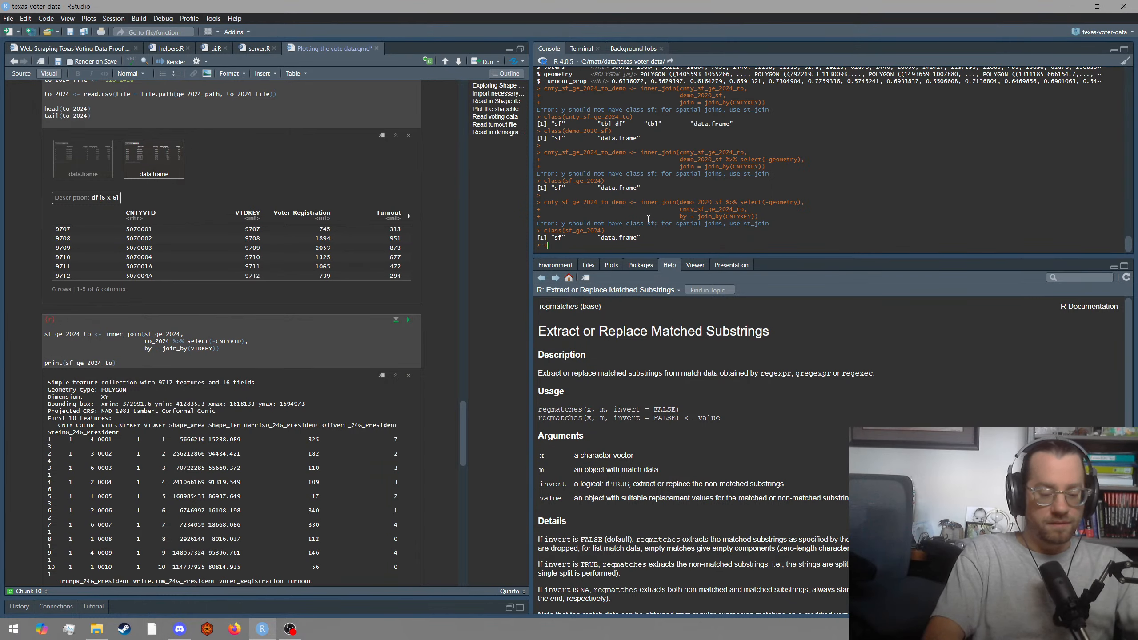
Check the class of to_2024 in the console.
text(to)
text(as)
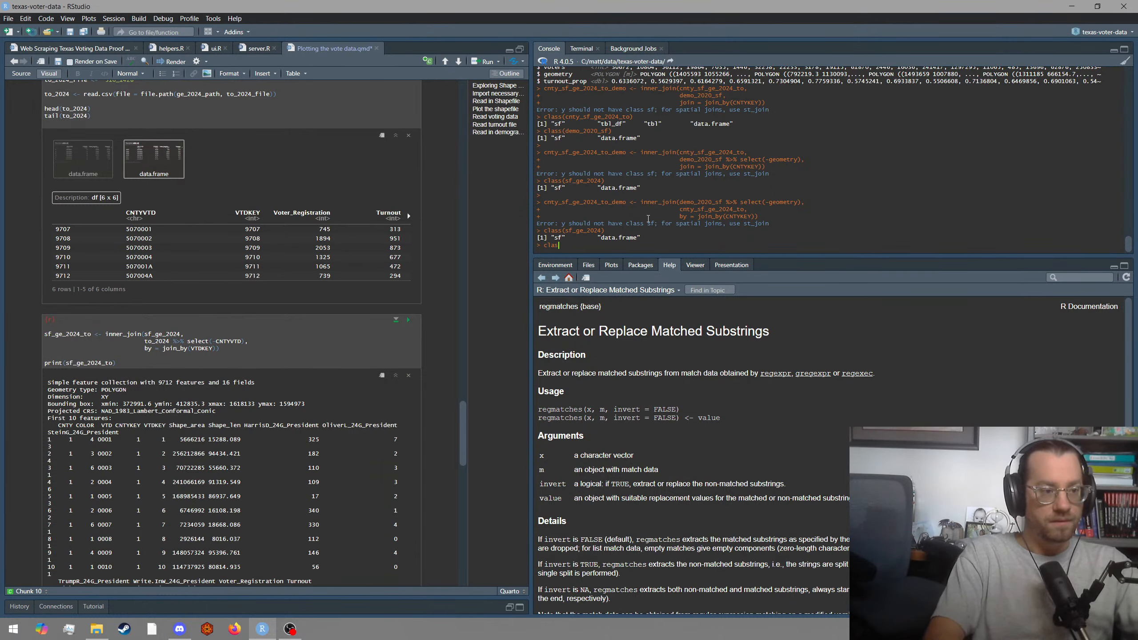
text(s()
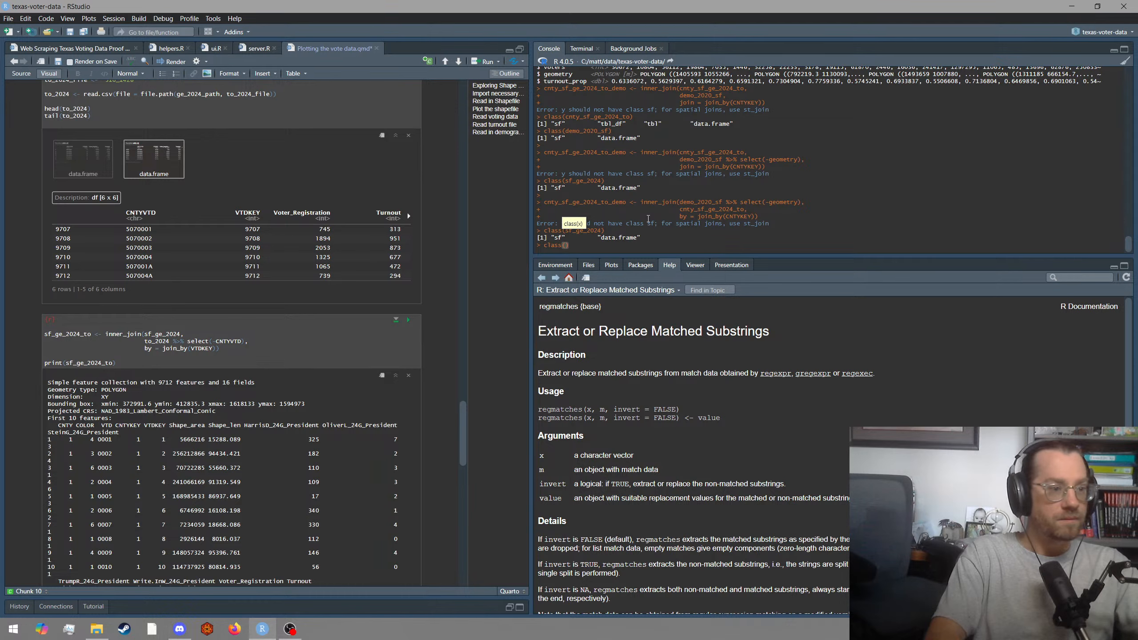
text(to_2025)
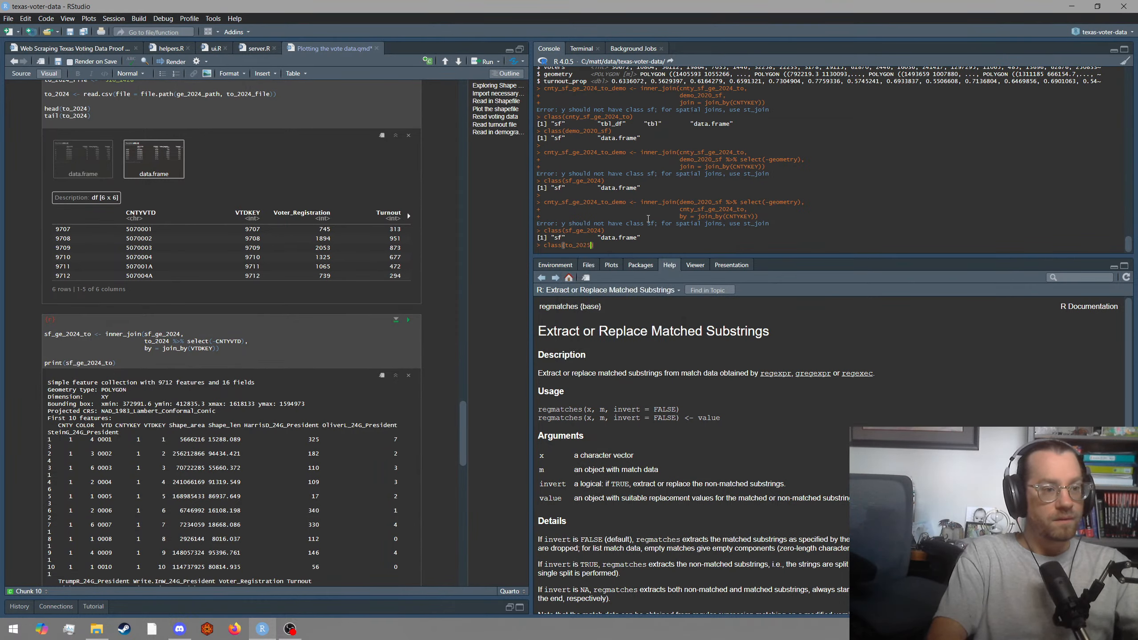
key(BackSpace)
text(4)
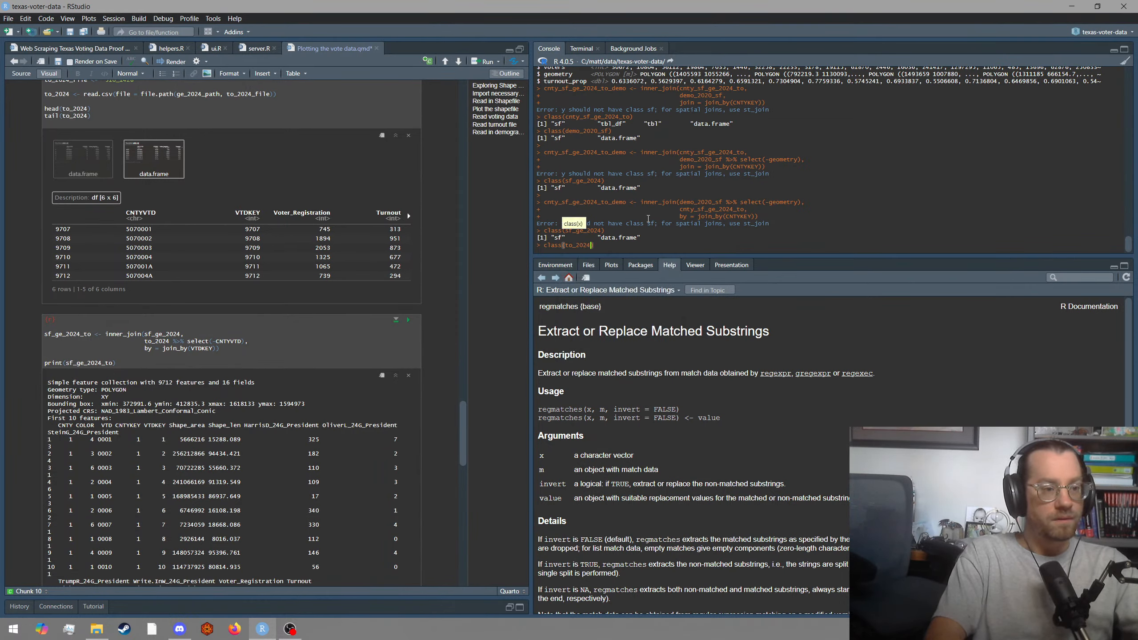
key(Return)
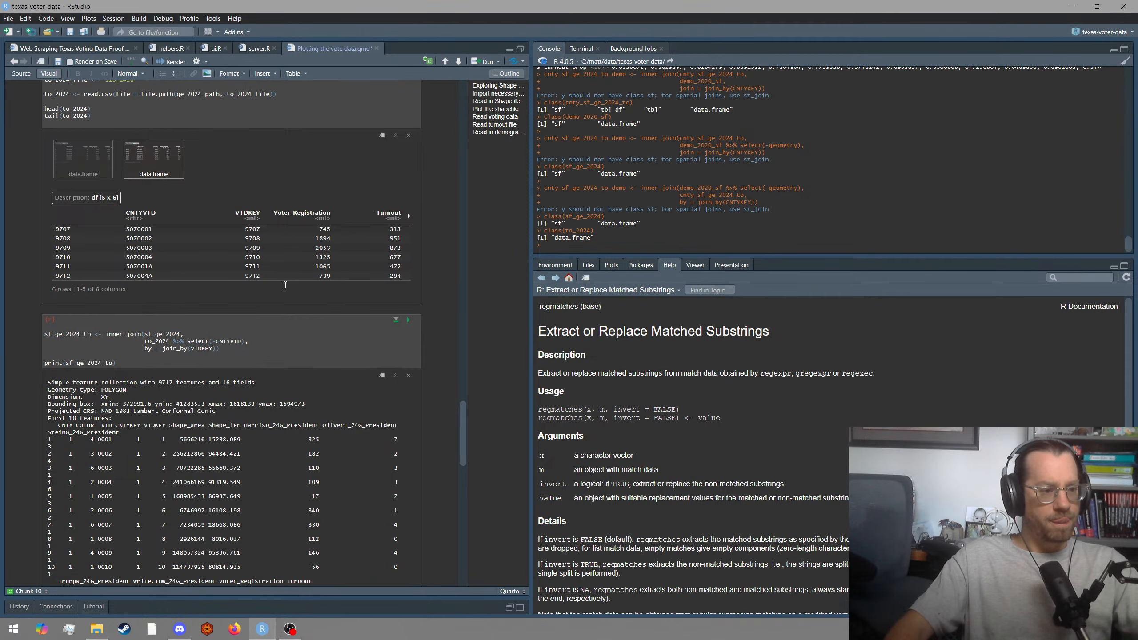
Compare the county demographic join with the earlier sf_ge_2024_to and sf_ge_2024 joins, examining which kind of object each takes first.
scroll(152, 317, up, 2)
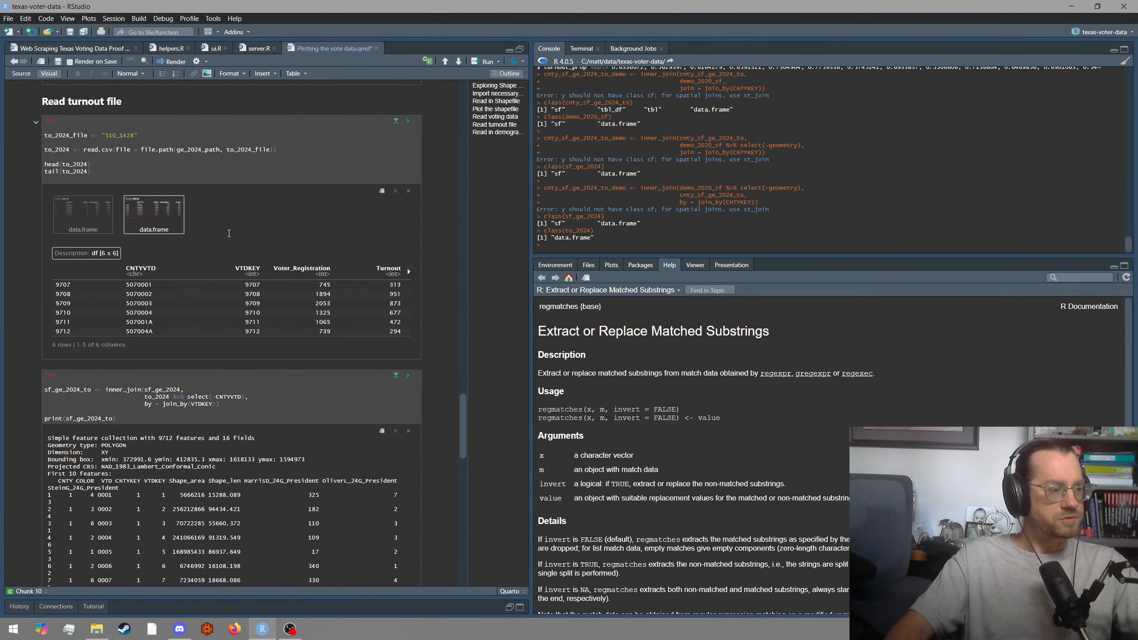
scroll(229, 233, down, 20)
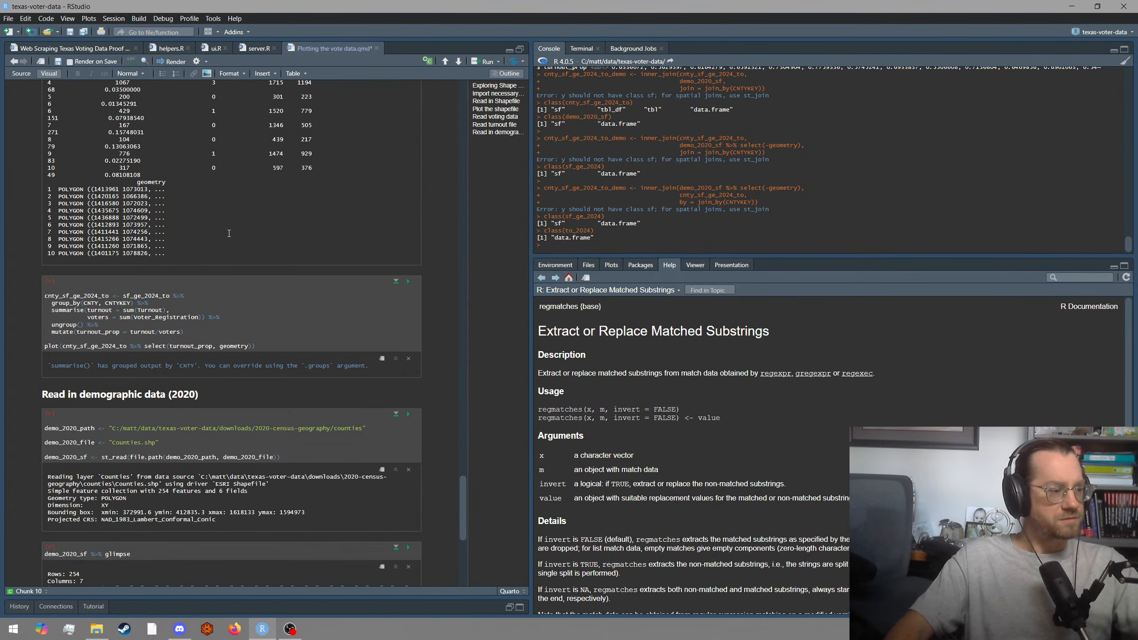
scroll(229, 233, down, 10)
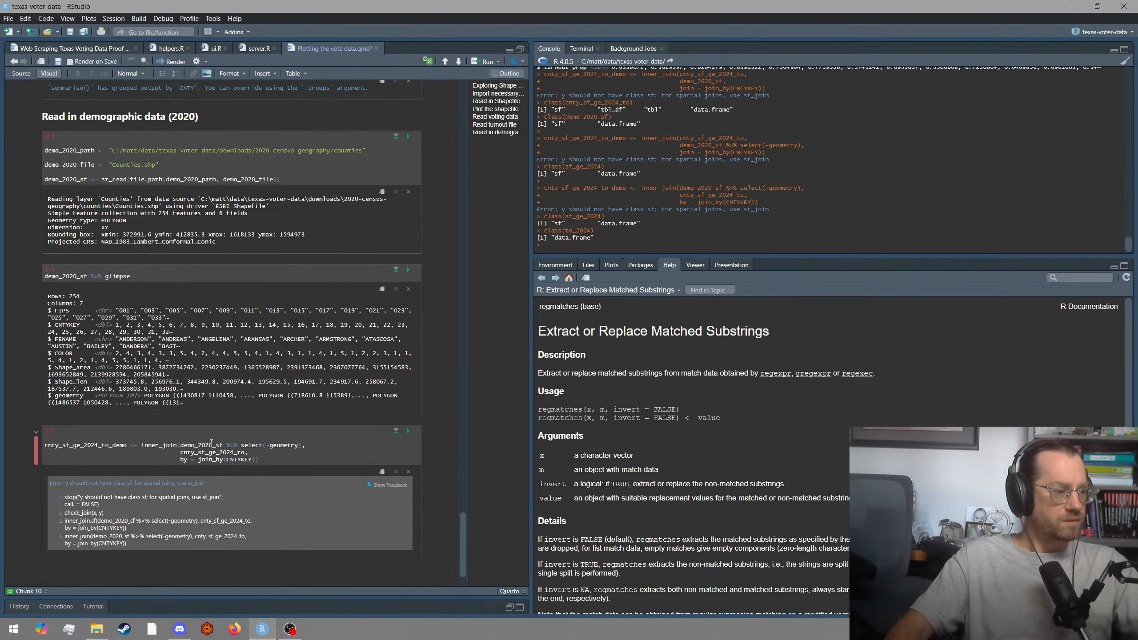
scroll(233, 421, up, 15)
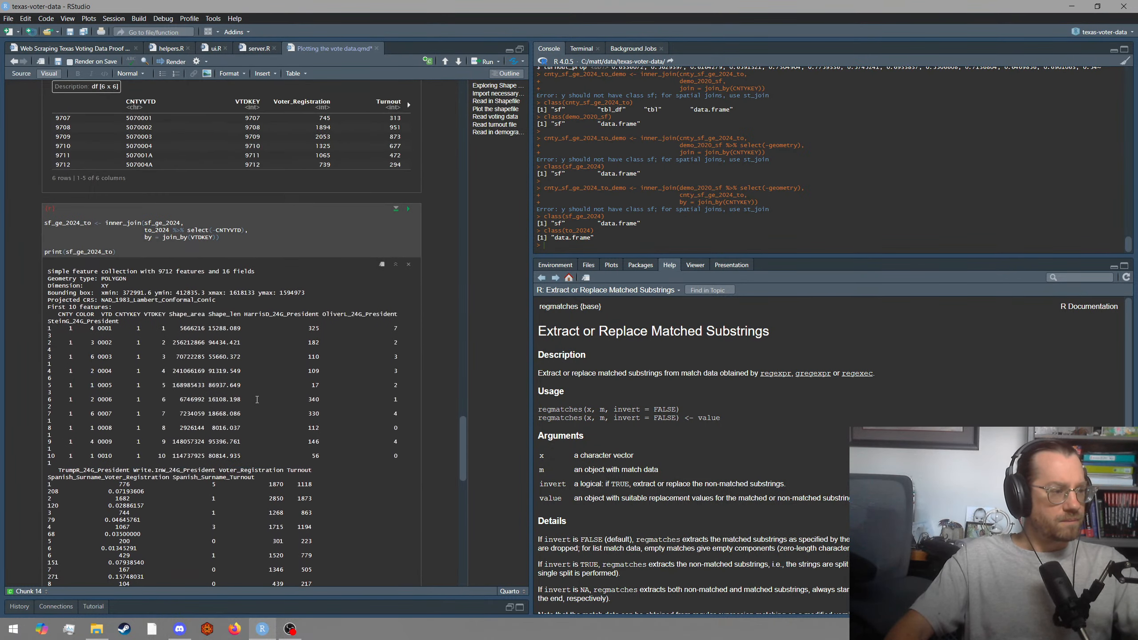
scroll(257, 399, down, 15)
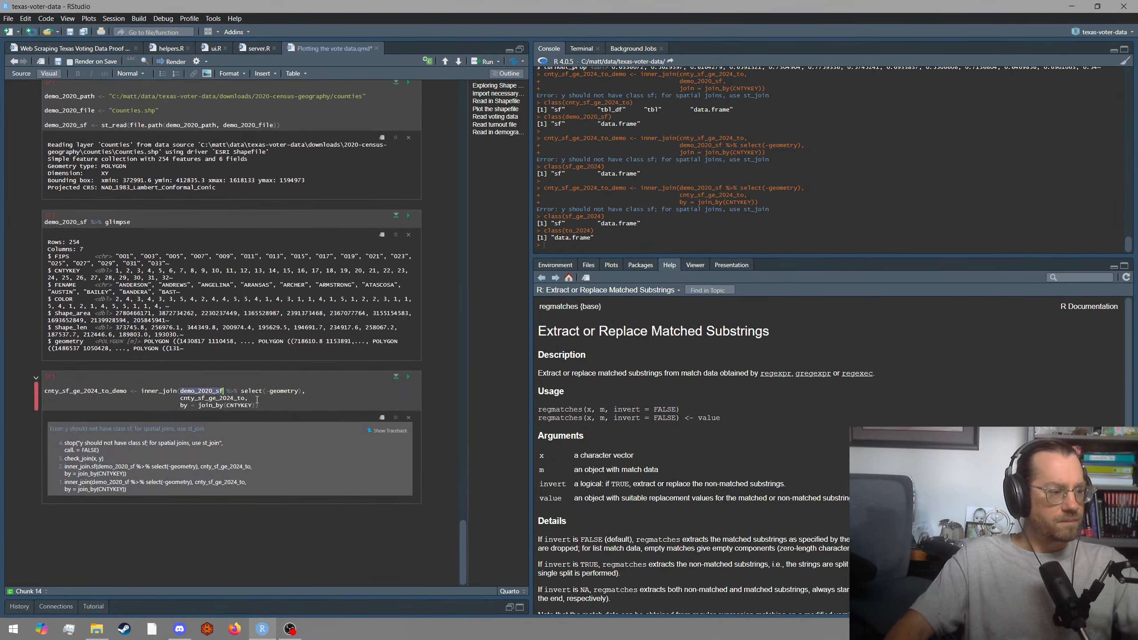
click(261, 398)
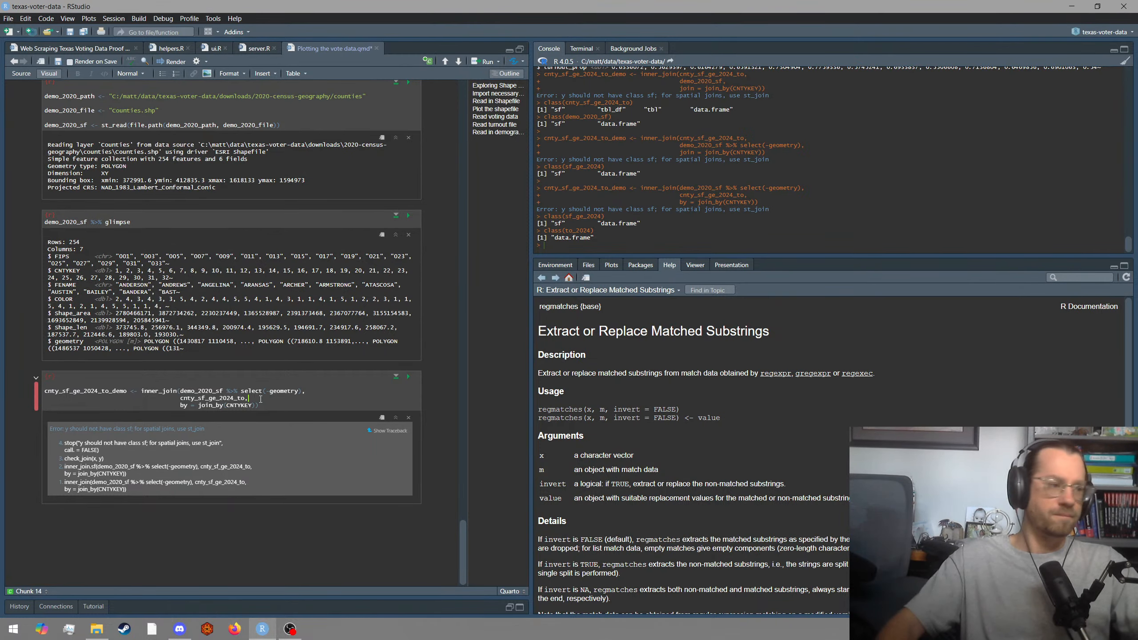
scroll(260, 398, up, 20)
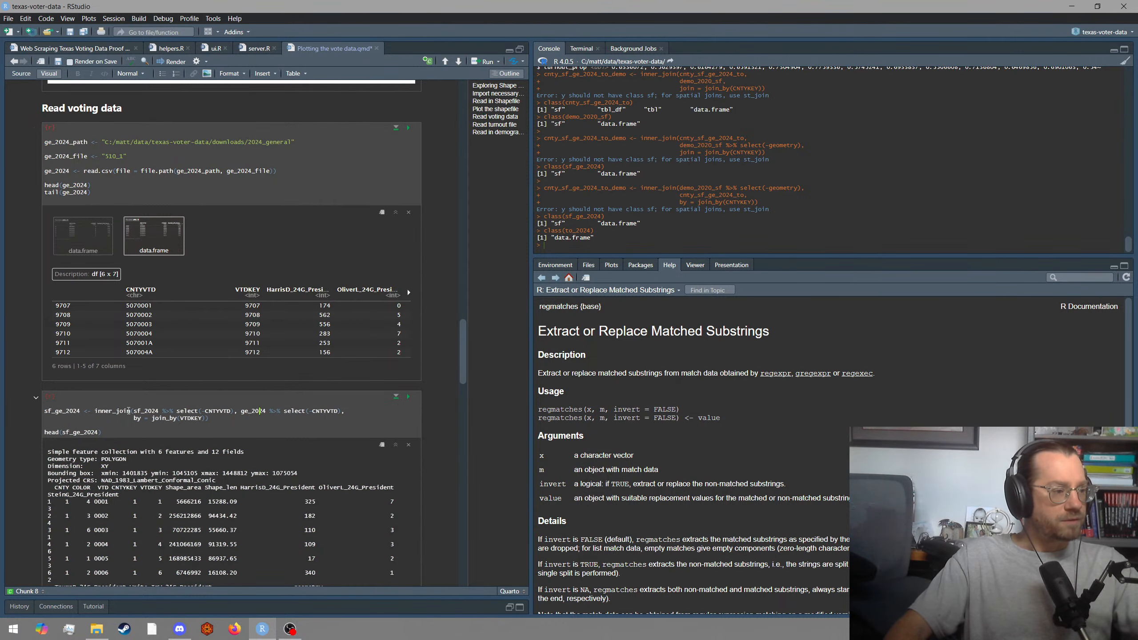
double_click(147, 411)
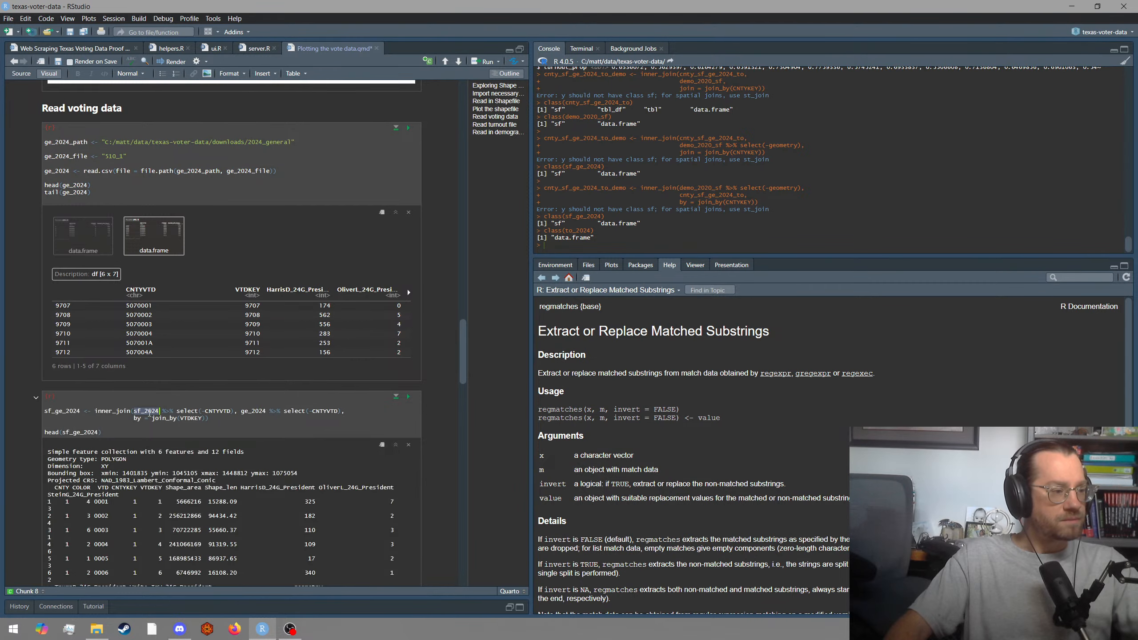
Check the class of ge_2024 in the console and compare it with the class of sf_ge_2024 and its inner join.
click(598, 208)
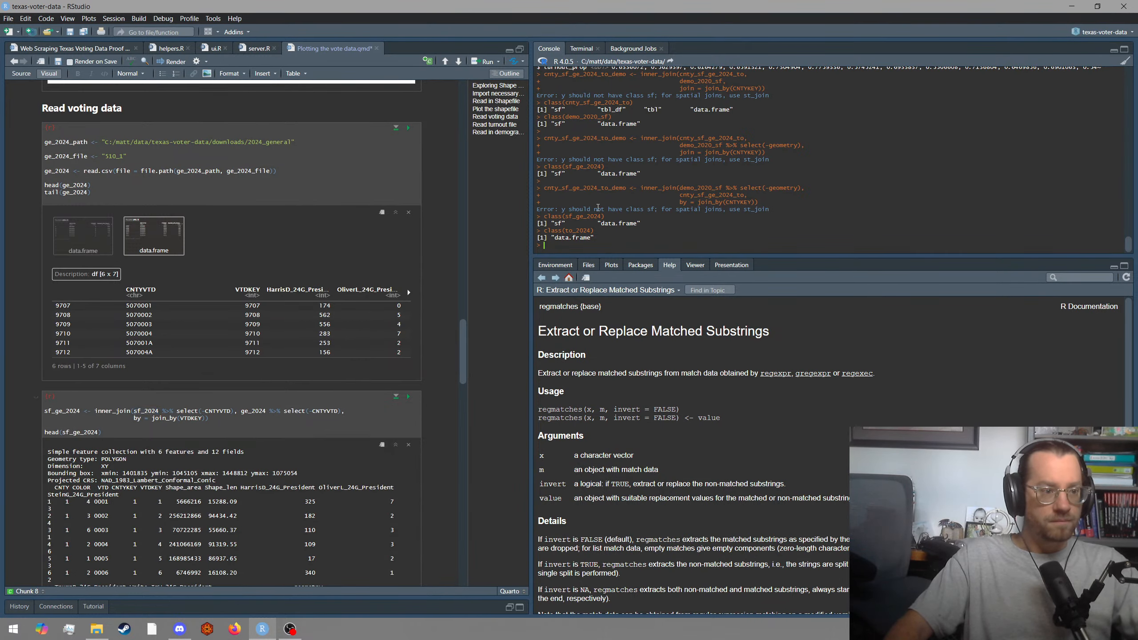
text(clas)
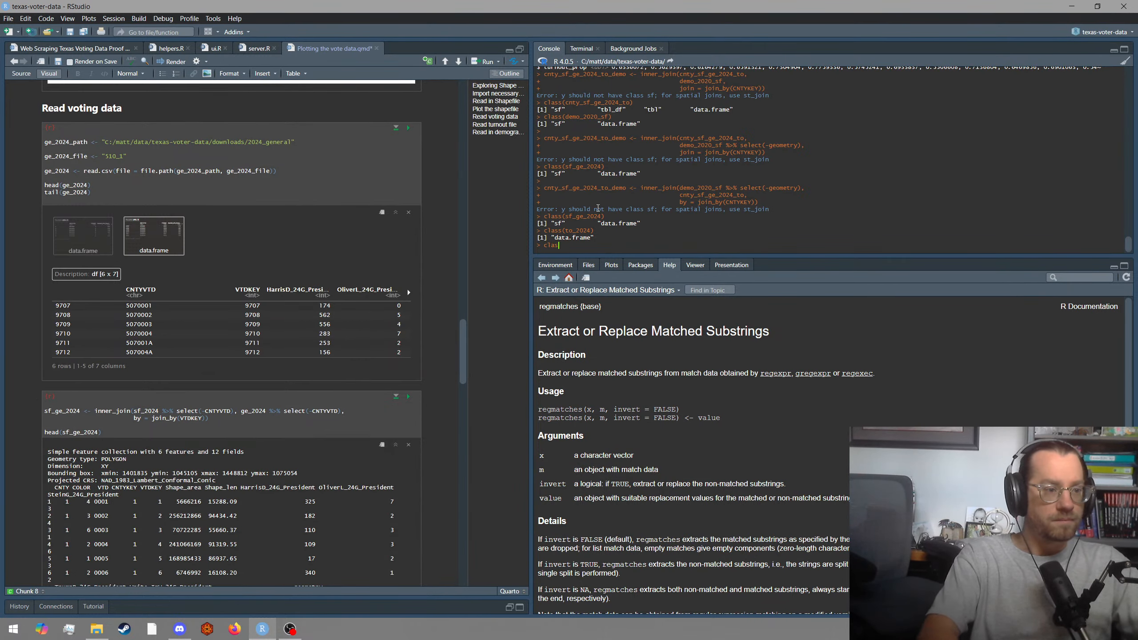
text(s(ge_2025)
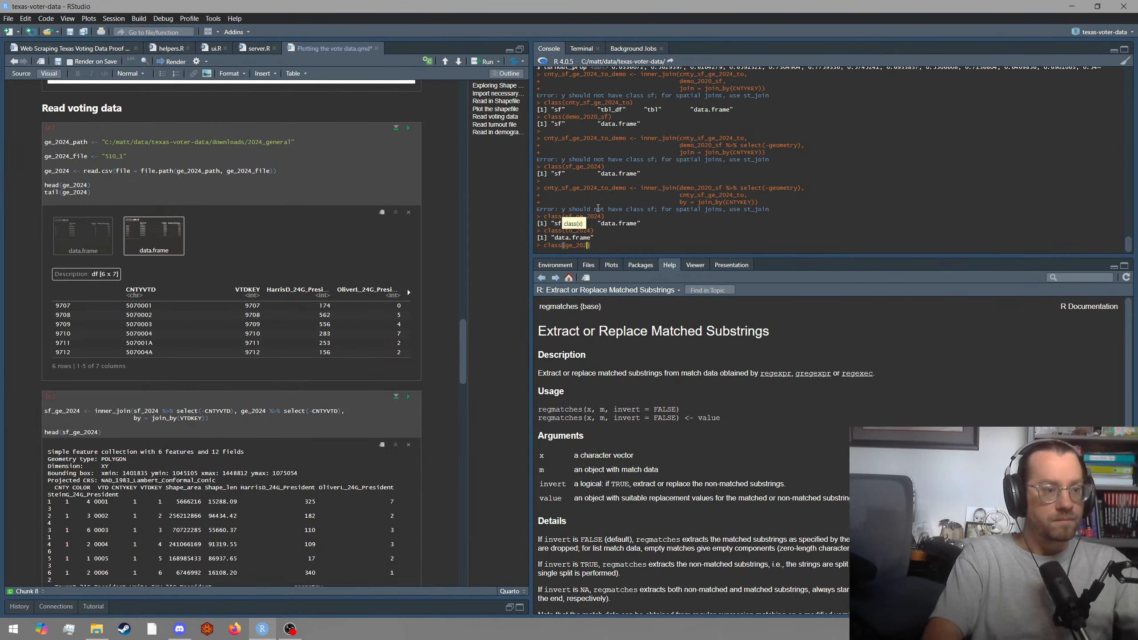
key(BackSpace)
text(4)
key(Return)
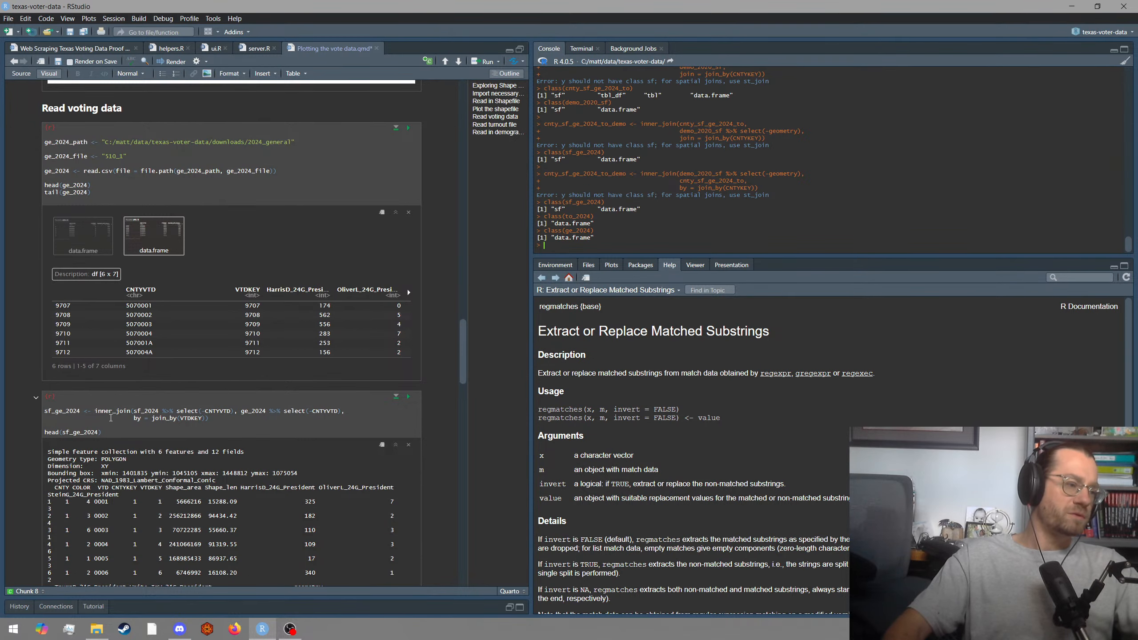
double_click(113, 412)
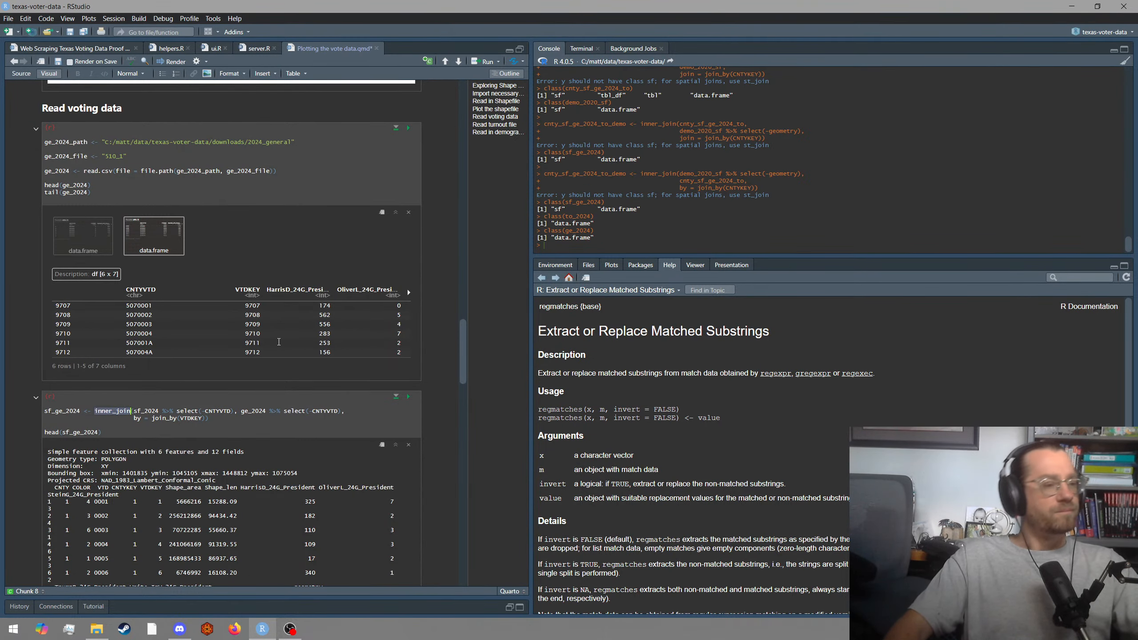
scroll(279, 339, down, 3)
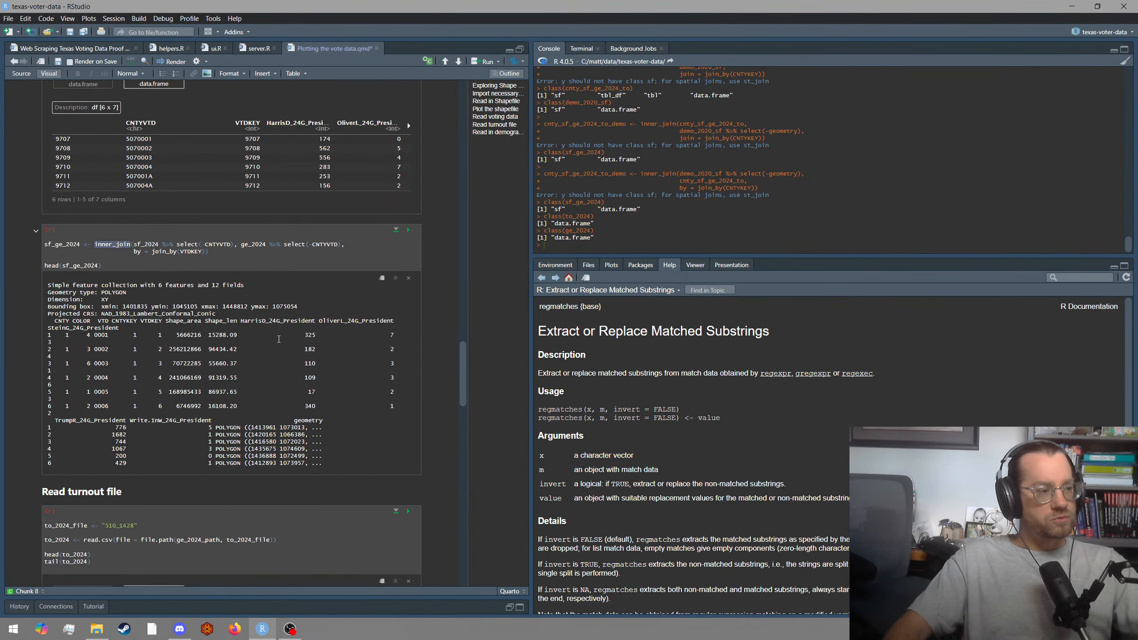
click(208, 251)
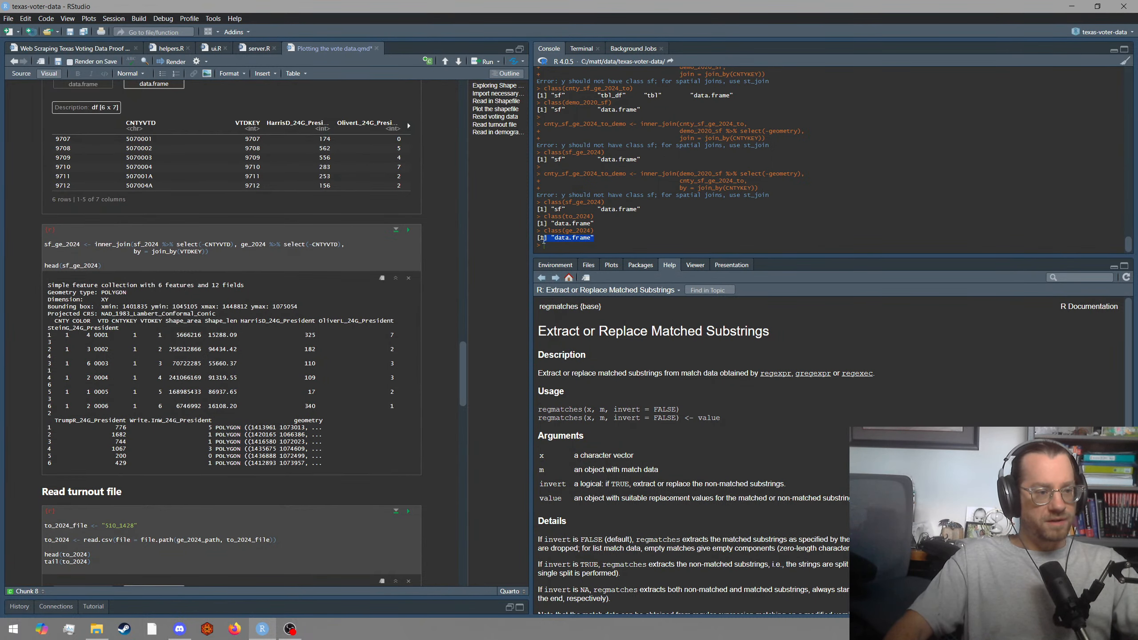
drag(544, 239, 549, 238)
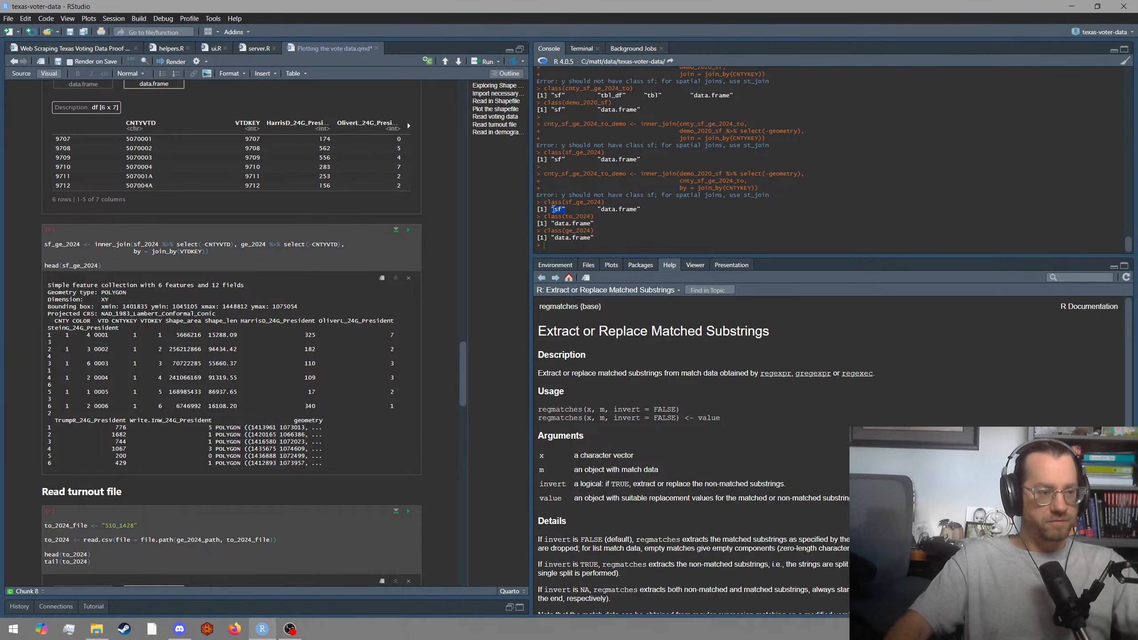
In the county demographic join, extend demo_2020_sf %>% select(-geometry) with %>% as.data.frame().
scroll(357, 287, down, 15)
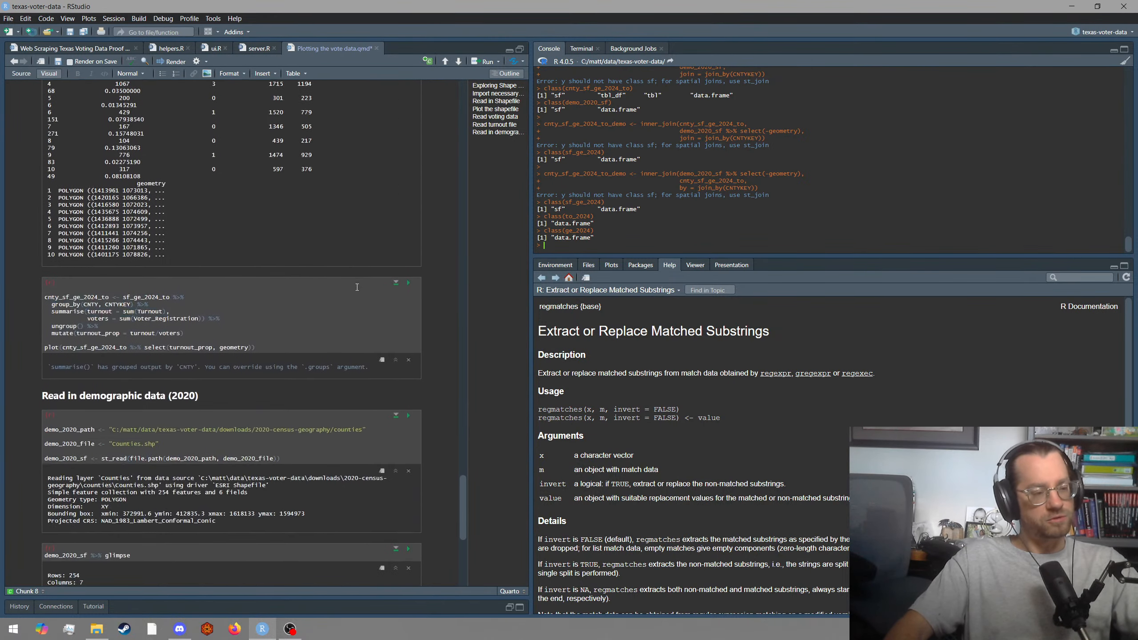
scroll(357, 286, down, 3)
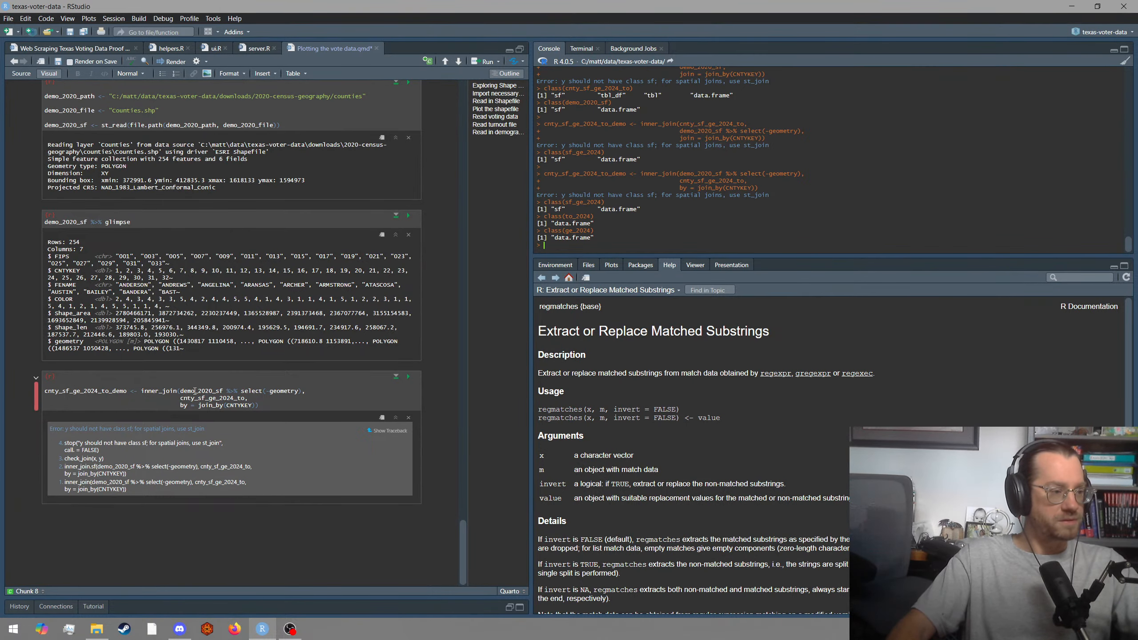
click(274, 391)
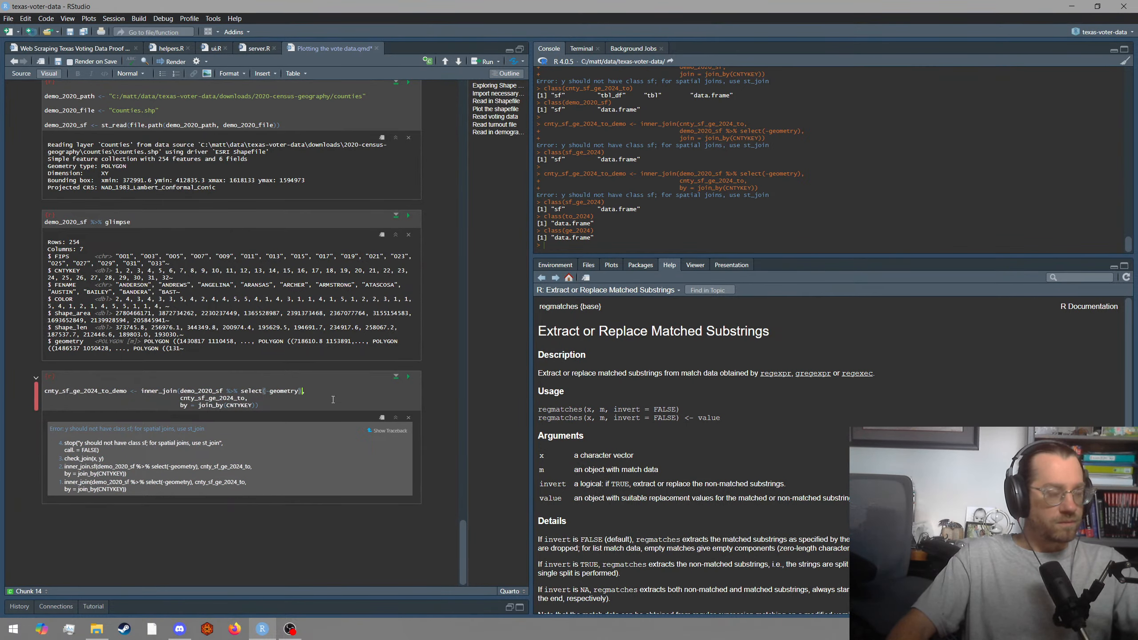
key(ctrl+shift+m)
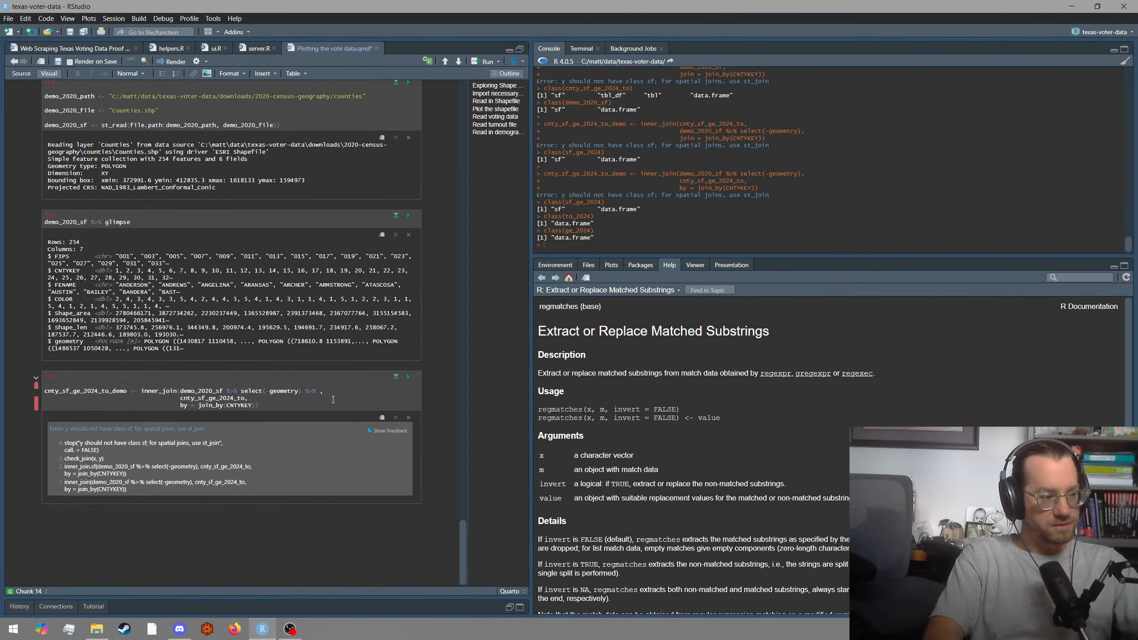
key(Delete)
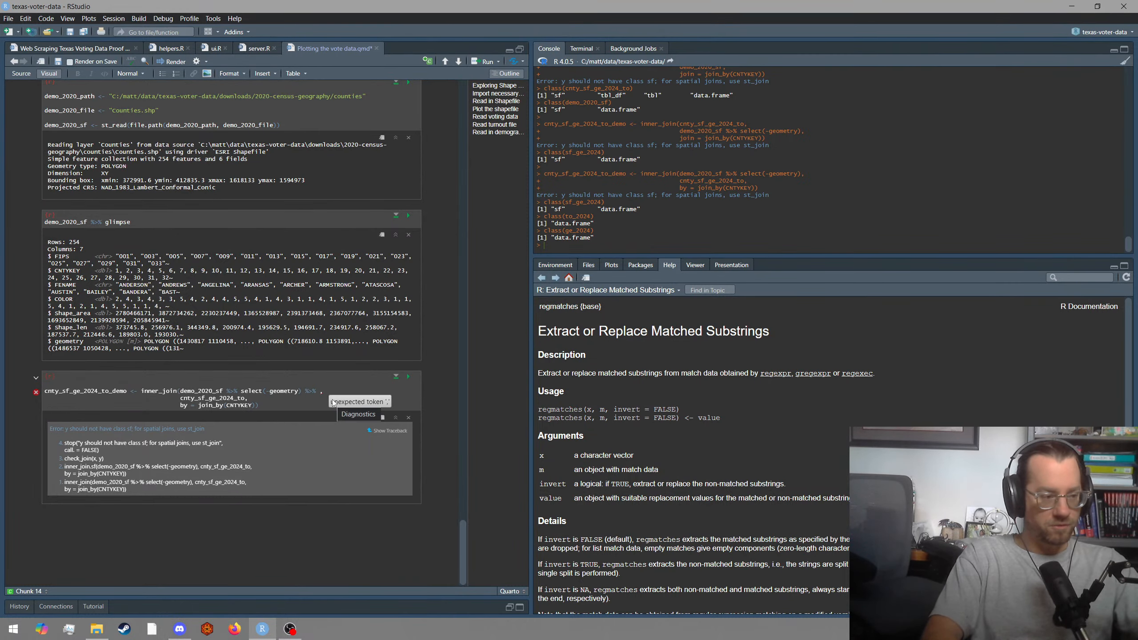
text(as.data_frame)
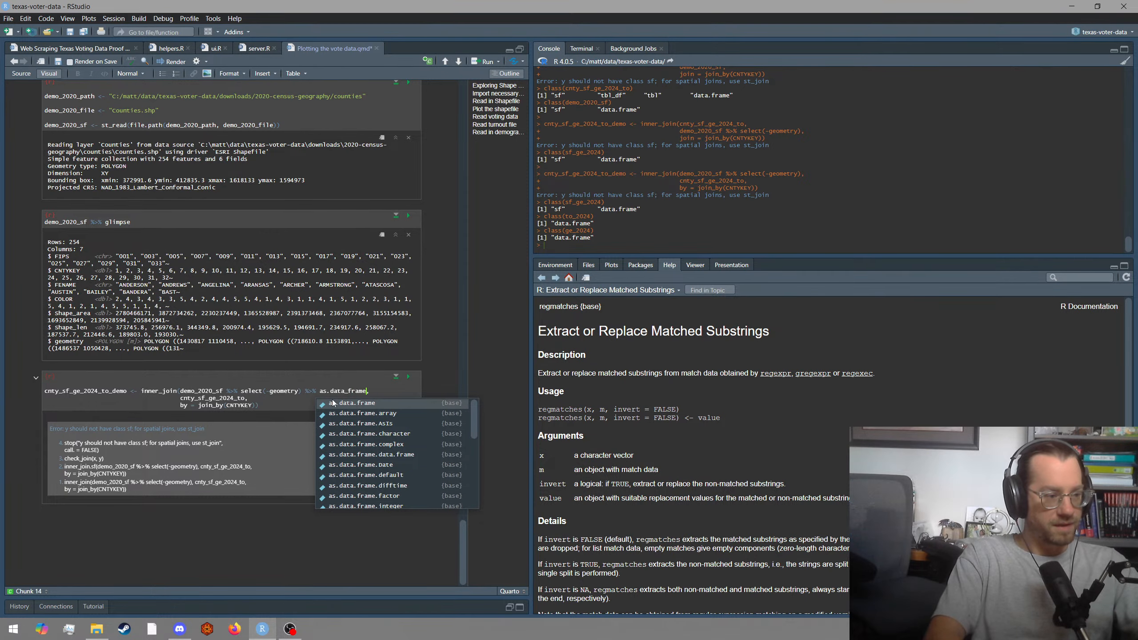
key(BackSpace)
key(BackSpace)
key(BackSpace)
key(BackSpace)
key(BackSpace)
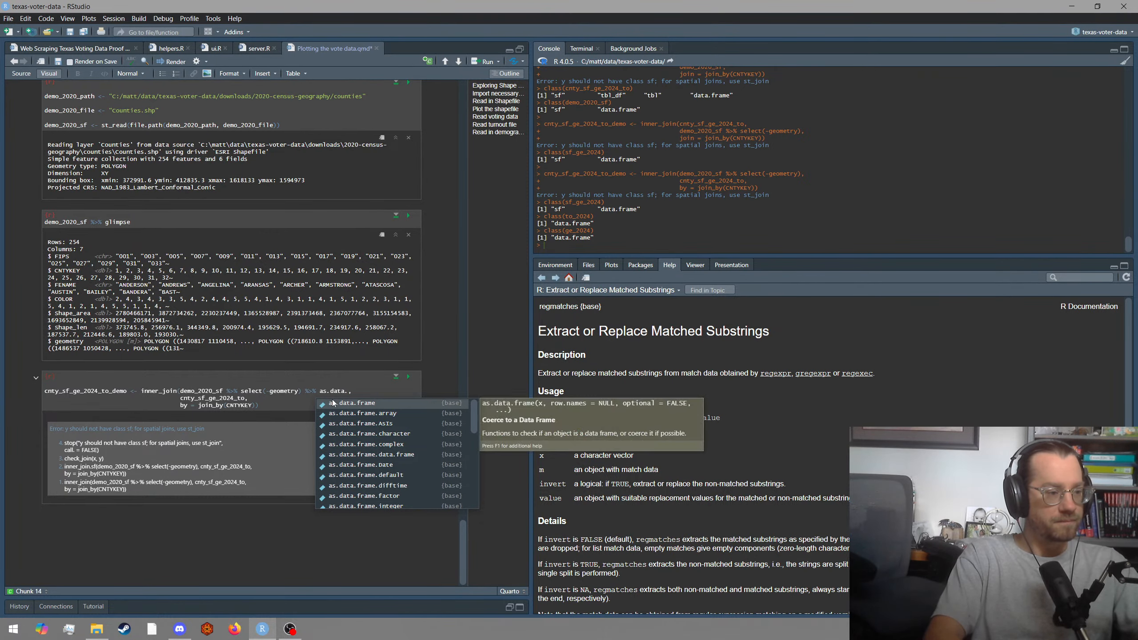
click(333, 403)
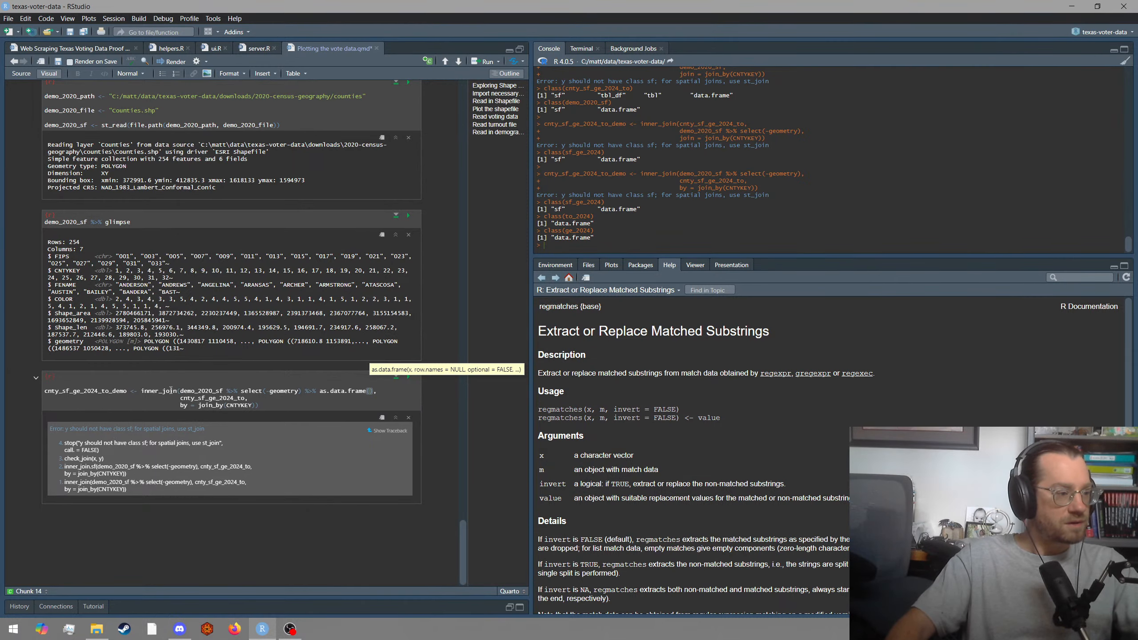
Move the demo_2020_sf argument with its select and as.data.frame() calls below cnty_sf_ge_2024_to in the inner join, and run the chunk.
drag(181, 391, 379, 391)
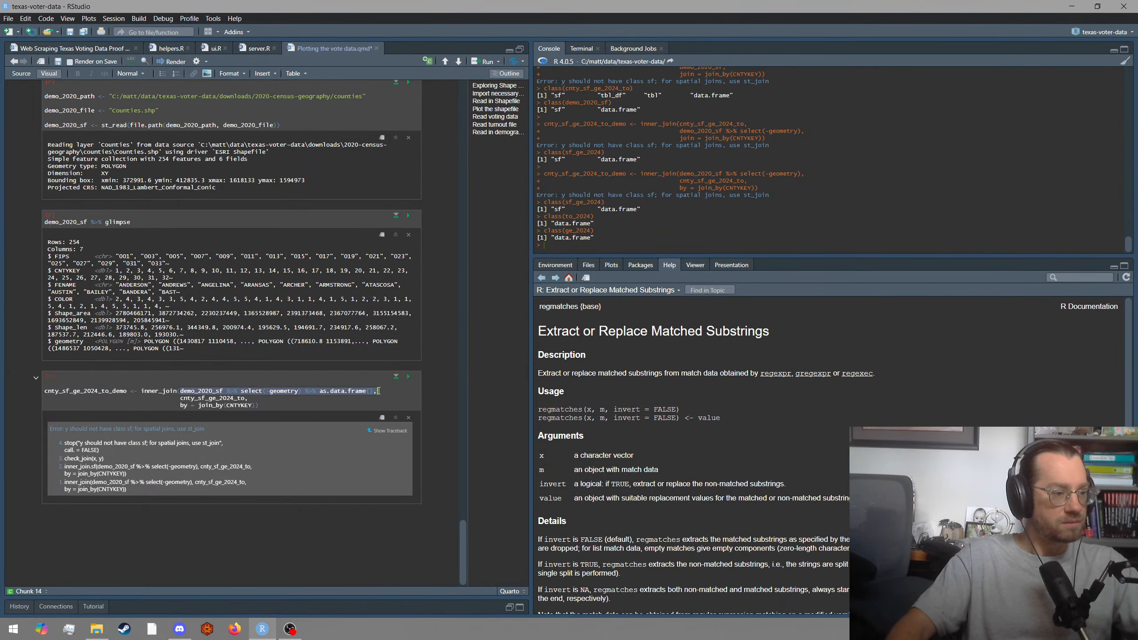
key(ctrl+x)
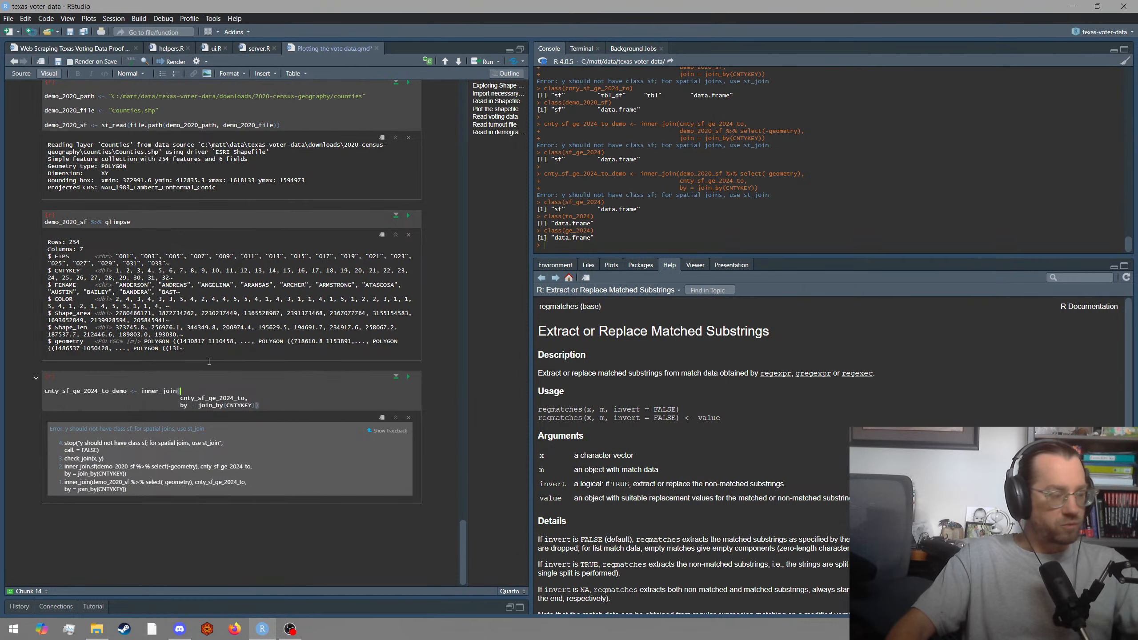
key(Delete)
key(Return)
key(ctrl+v)
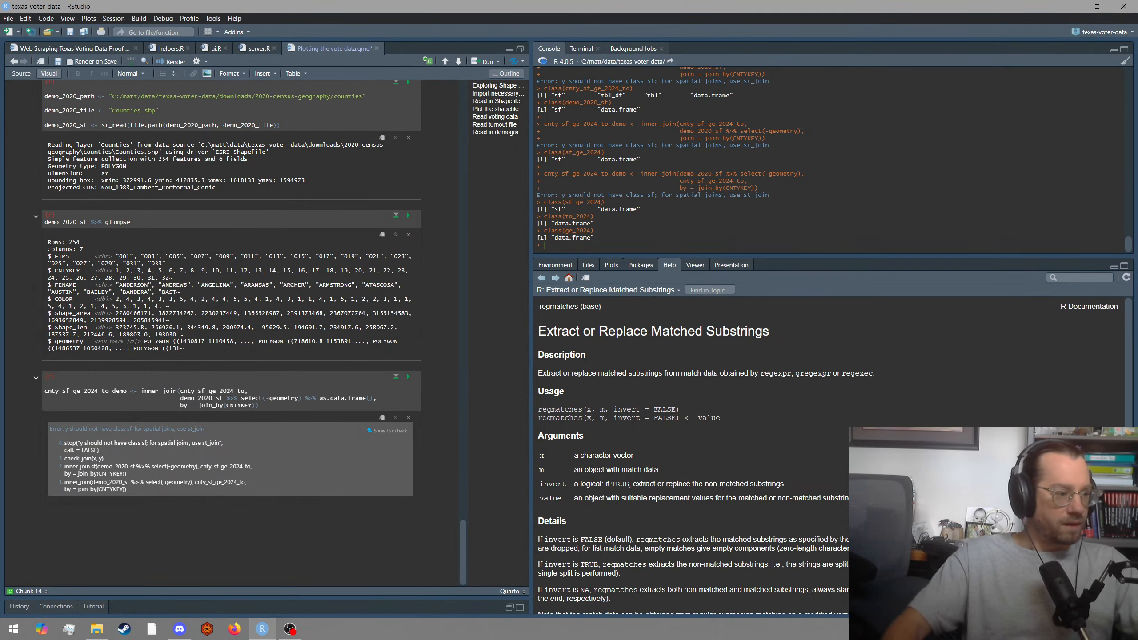
click(408, 376)
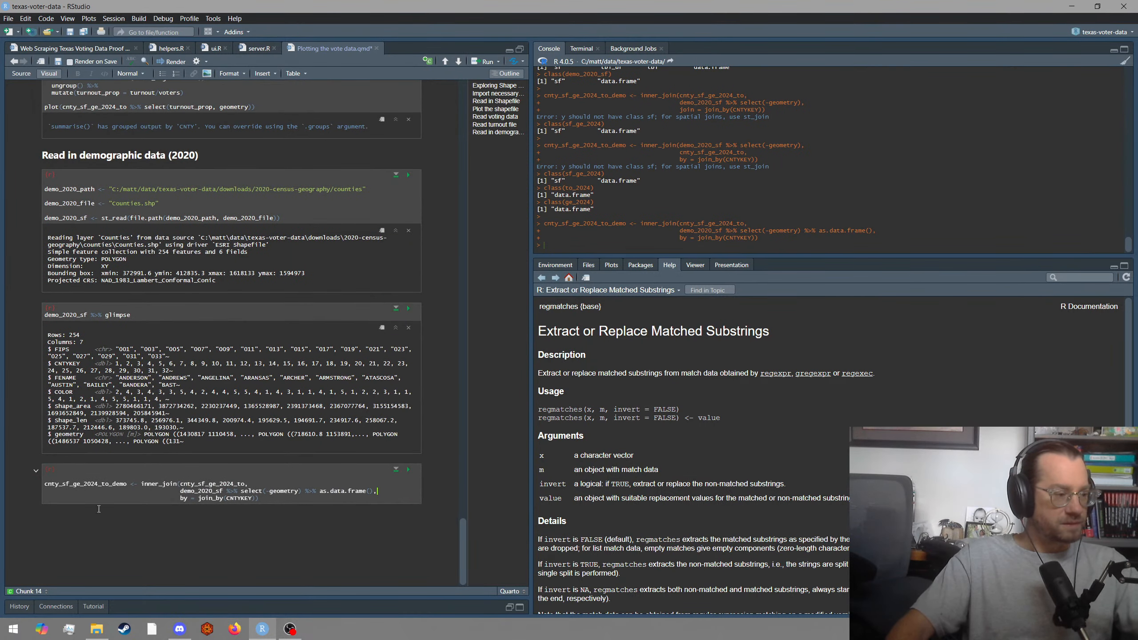
Glimpse cnty_sf_ge_2024_to_demo in the console to inspect the columns of the joined county data.
double_click(75, 485)
key(ctrl+c)
click(680, 221)
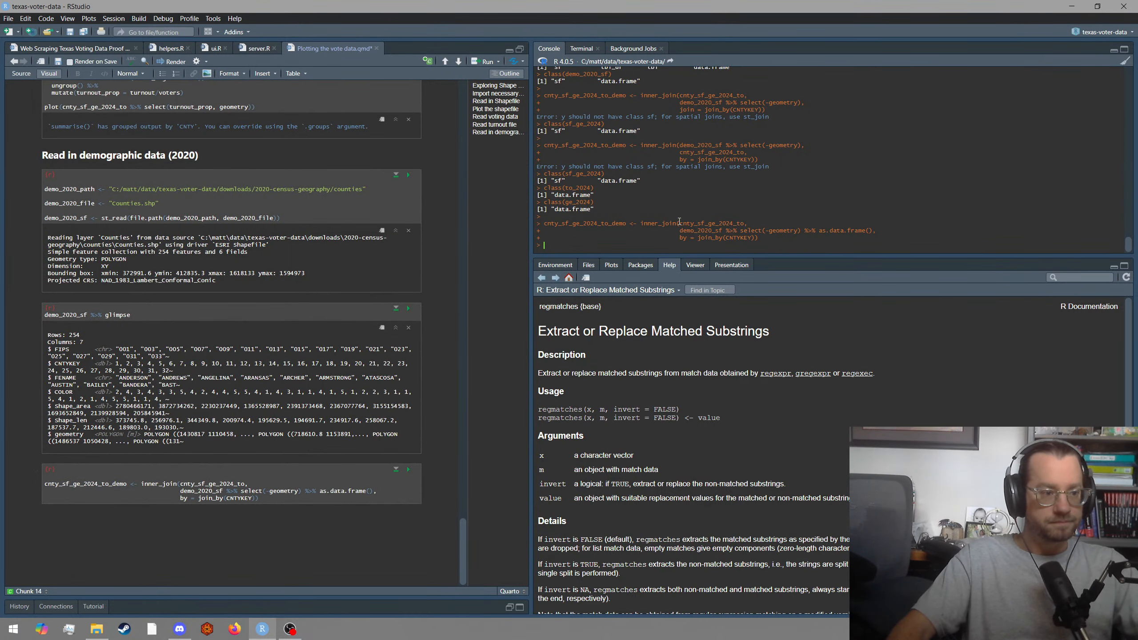
key(ctrl+v)
text(%>% glimpse)
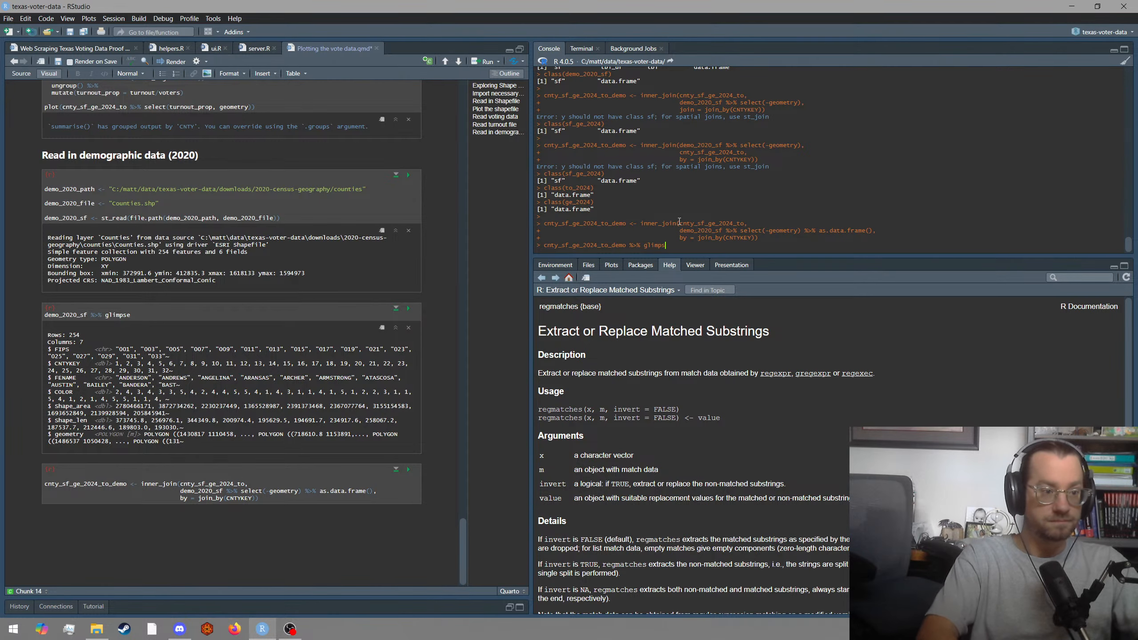
key(Return)
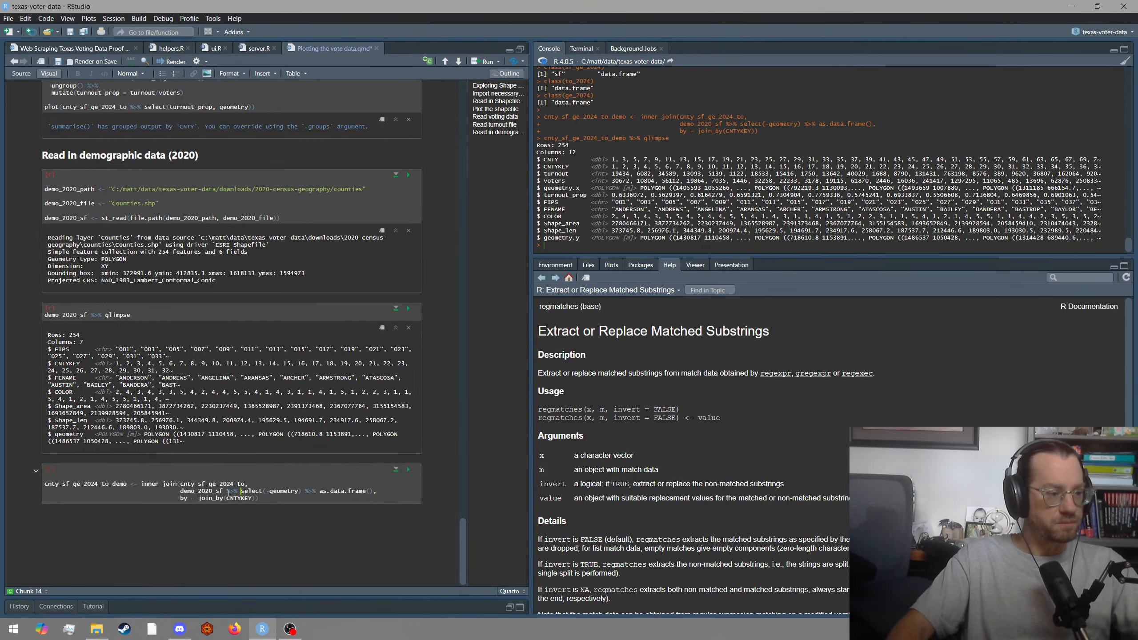
double_click(209, 484)
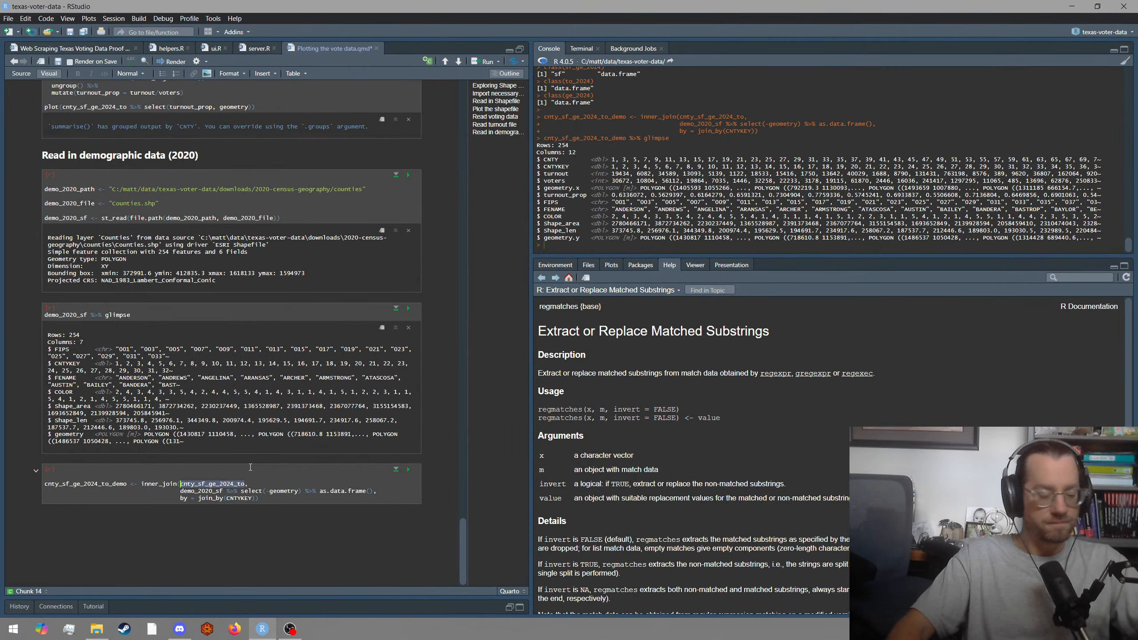
key(ctrl+c)
click(702, 195)
key(ctrl+v)
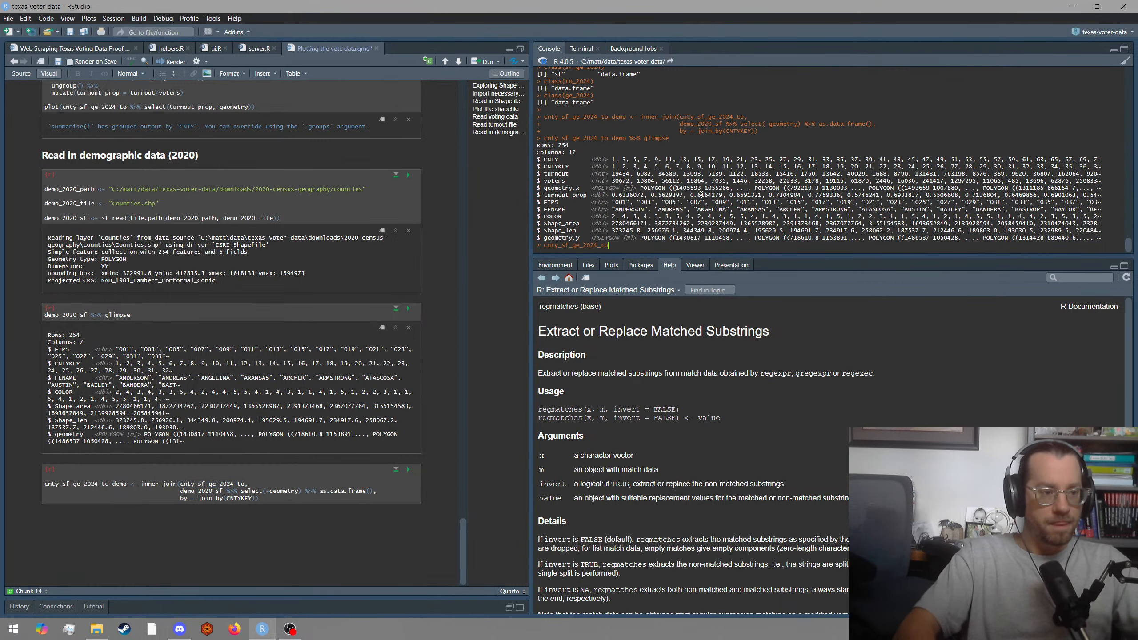
key(Escape)
key(Caps_Lock)
click(283, 498)
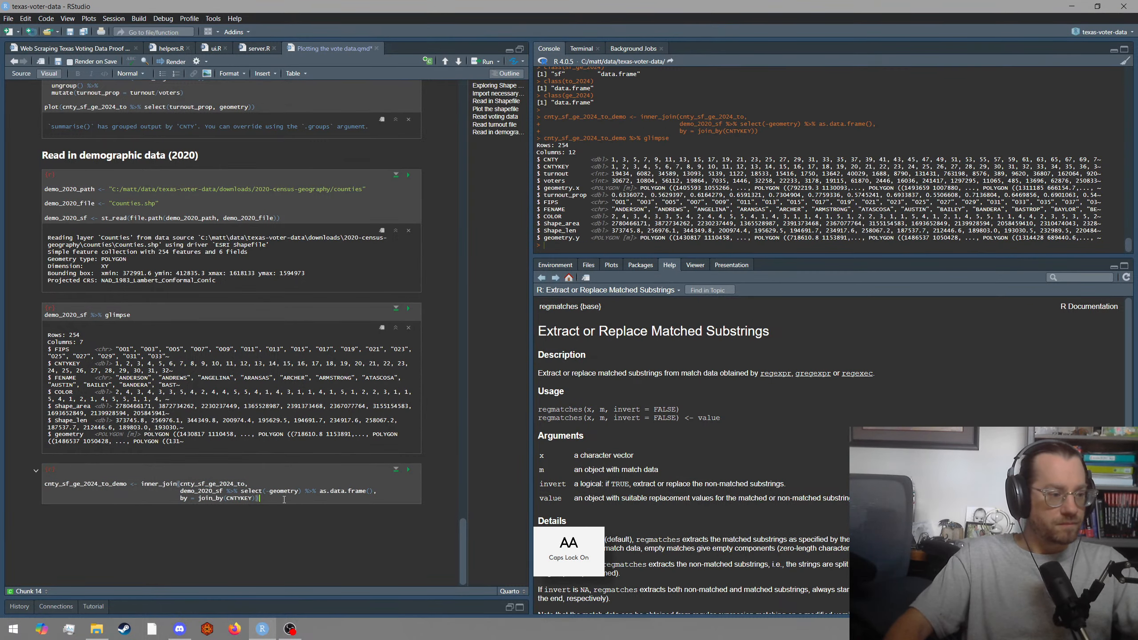
drag(180, 492, 223, 491)
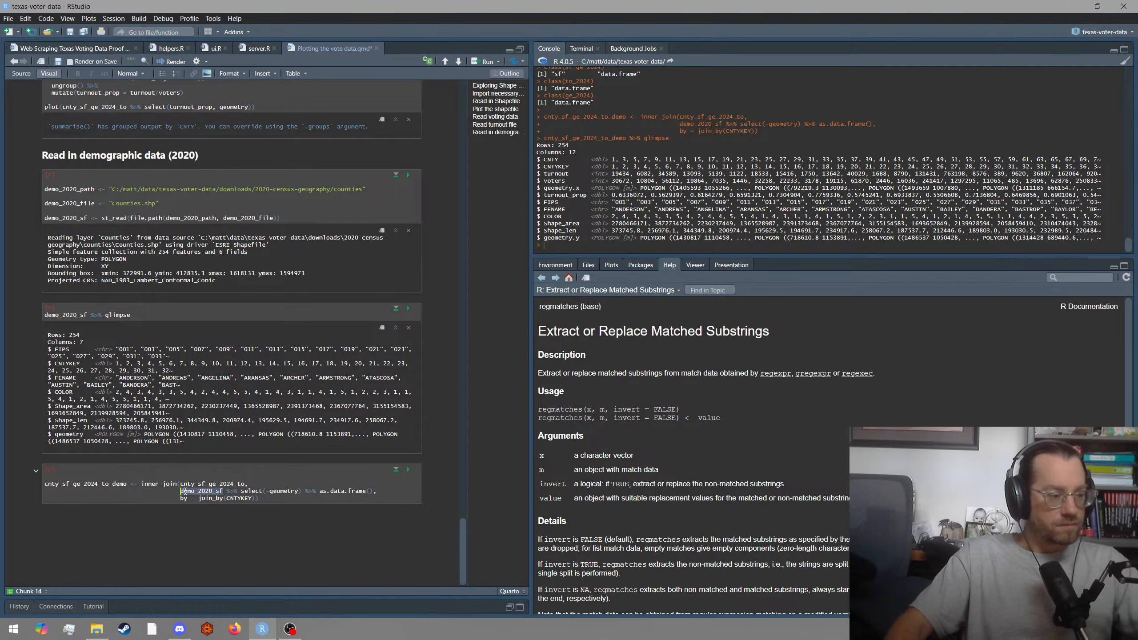
click(366, 492)
drag(305, 492, 179, 492)
click(733, 239)
key(ctrl+v)
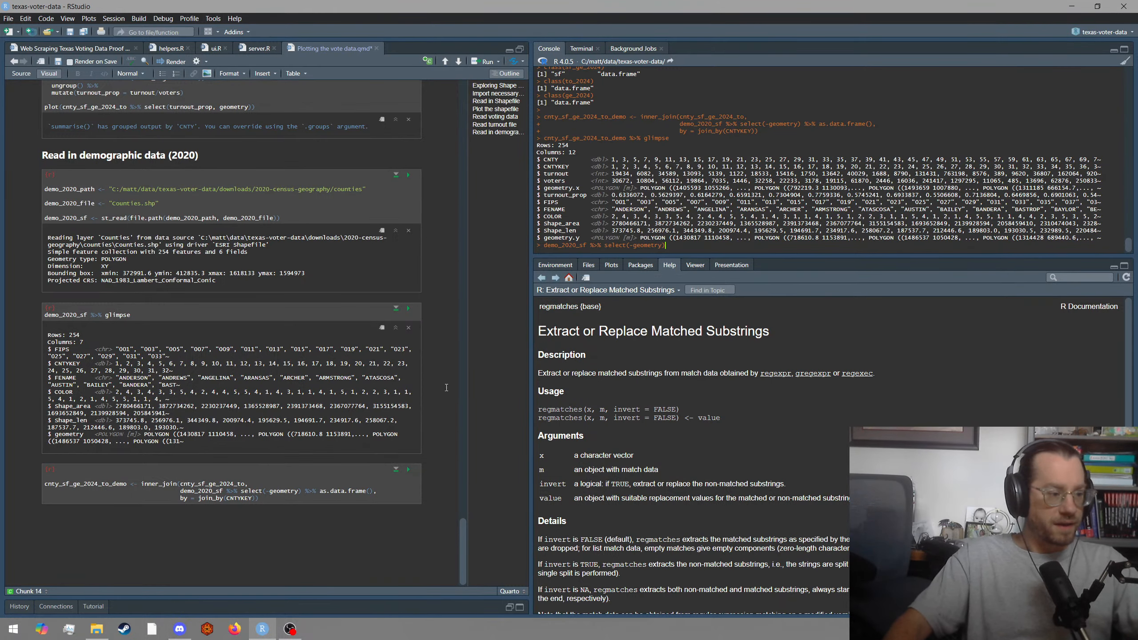
In the county demographic join, move %>% select(-geometry) after as.data.frame() on demo_2020_sf and rerun the chunk.
click(316, 485)
drag(304, 492, 225, 497)
key(BackSpace)
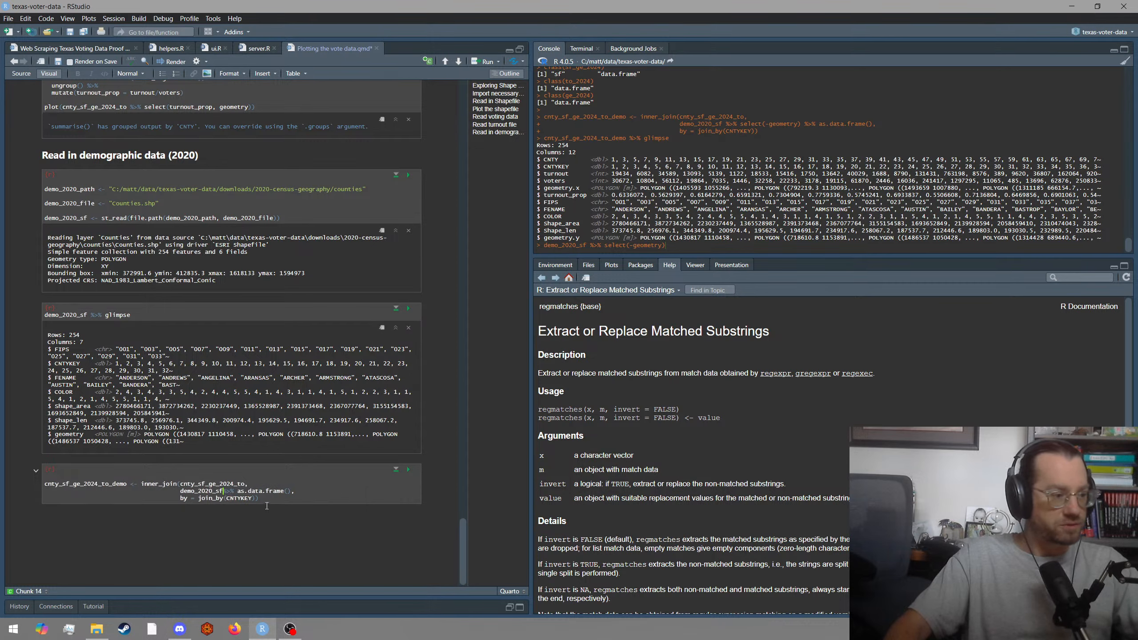
click(296, 491)
key(ctrl+v)
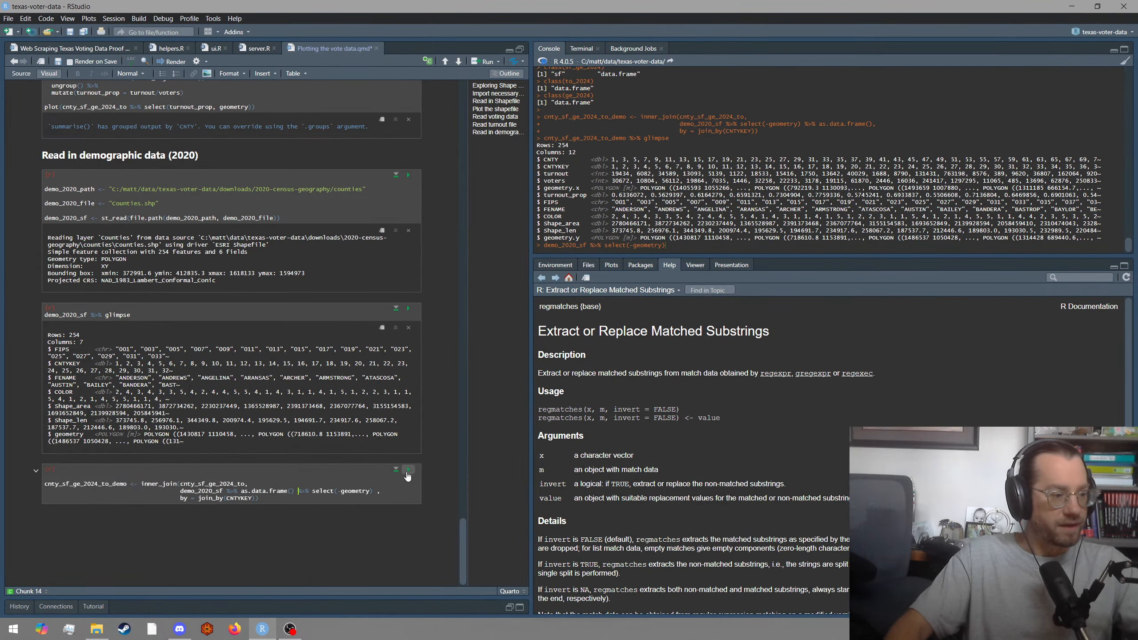
key(ctrl+Return)
Clear the leftover console line and try to inspect the rebuilt cnty_sf_ge_2024_to_demo with GLIMPSE.
double_click(85, 484)
key(ctrl+c)
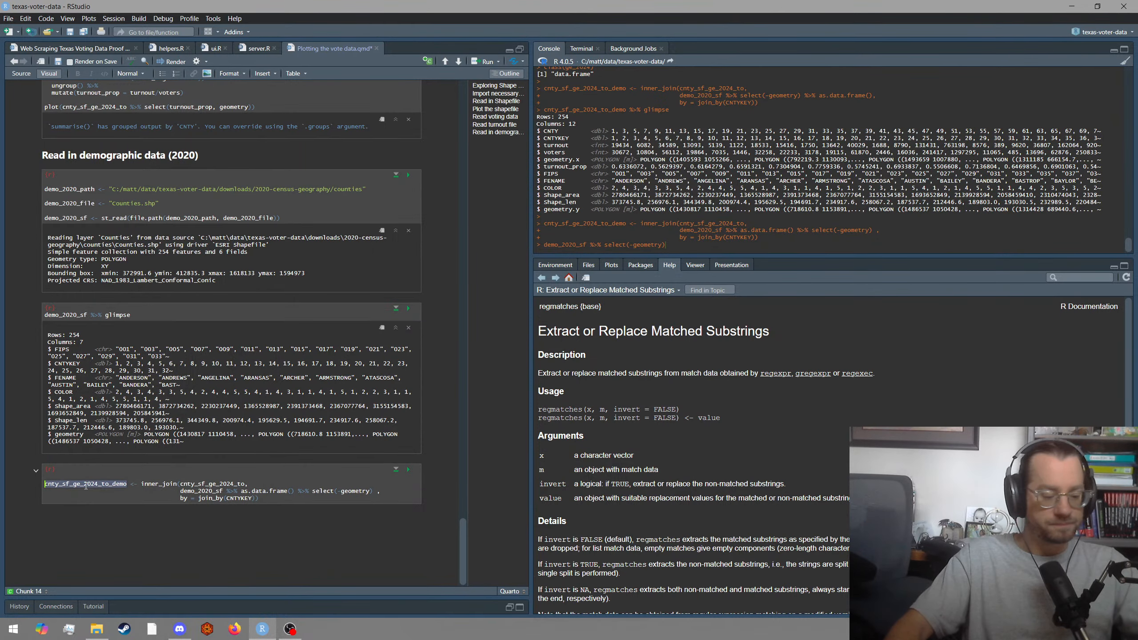
click(652, 212)
key(ctrl+v)
key(ctrl+BackSpace)
key(ctrl+BackSpace)
key(ctrl+BackSpace)
key(ctrl+BackSpace)
key(ctrl+BackSpace)
key(ctrl+BackSpace)
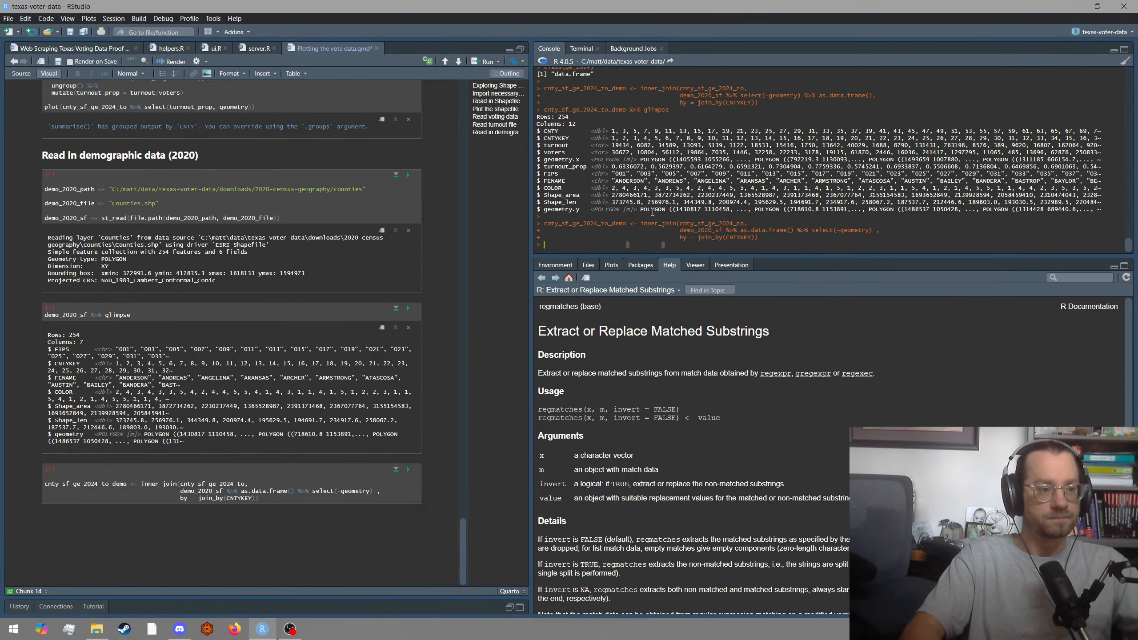
key(Return)
key(ctrl+v)
text(%)
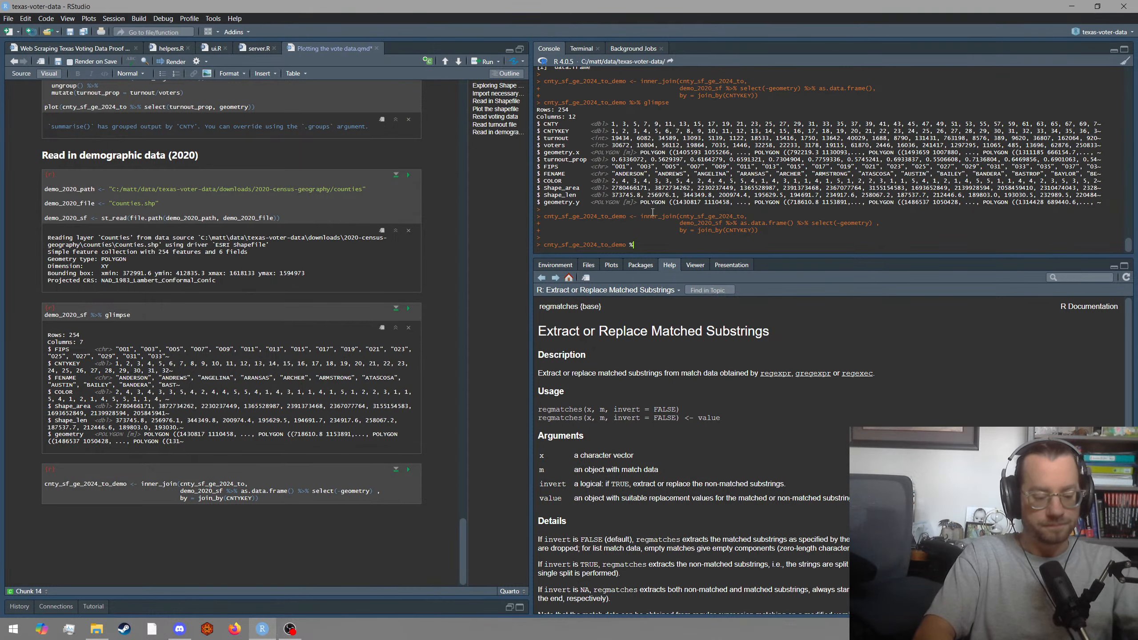
text(>% GLIMPSE)
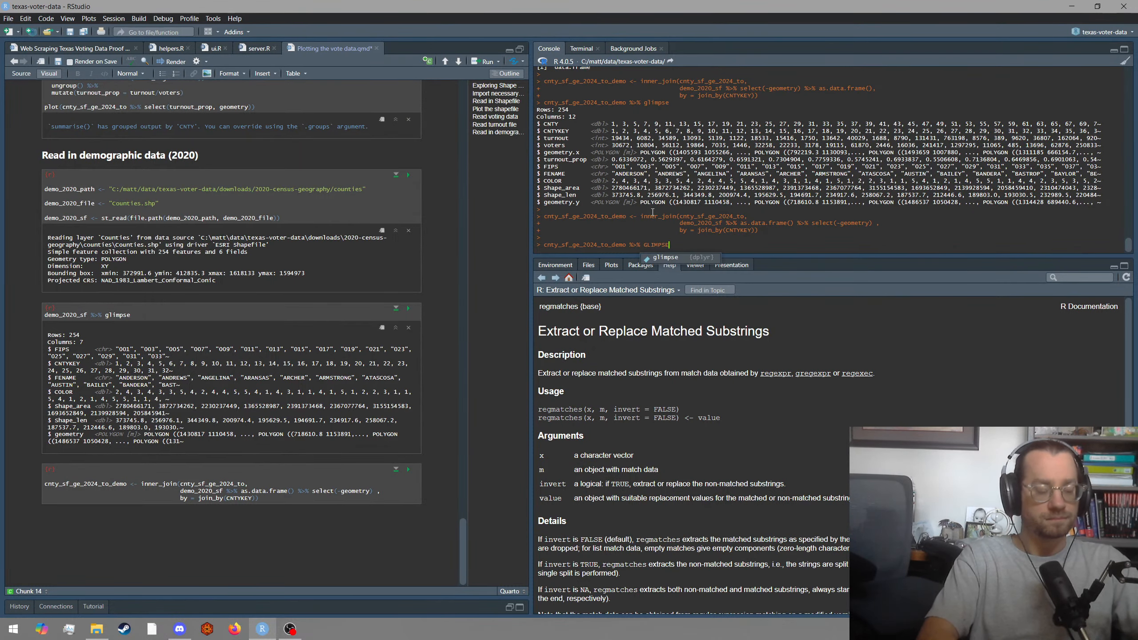
key(Caps_Lock)
key(Return)
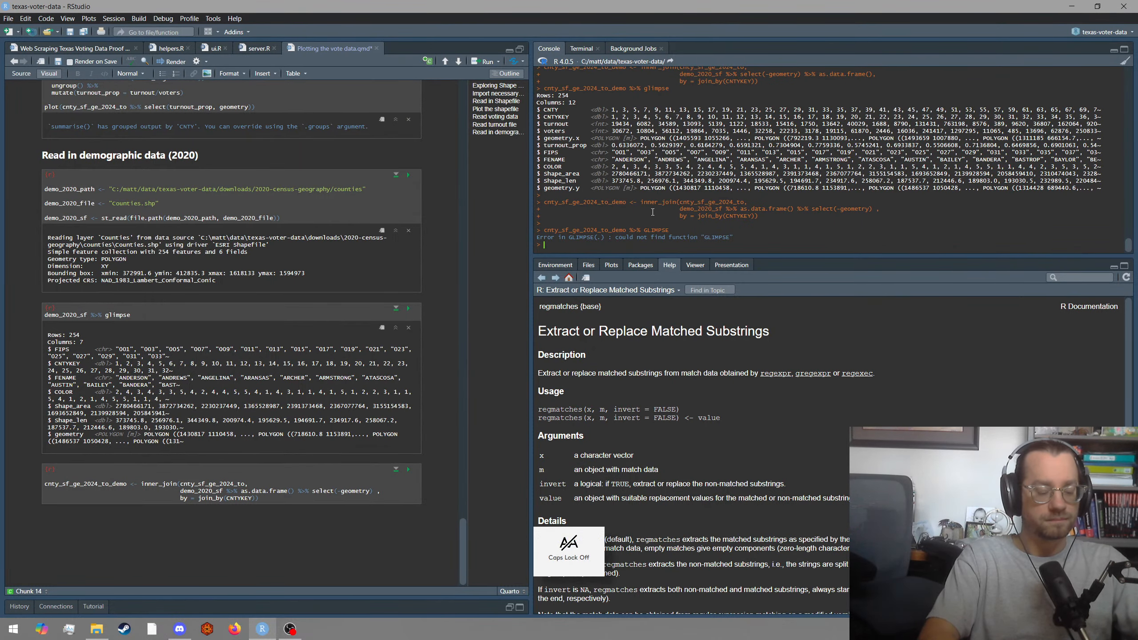
Pipe cnty_sf_ge_2024_to_demo into lowercase glimpse and examine its geometry, turnout_prop, FIPS and FENAME columns.
text(cnty_sf_ge_2024_to_demo %>% glimpse)
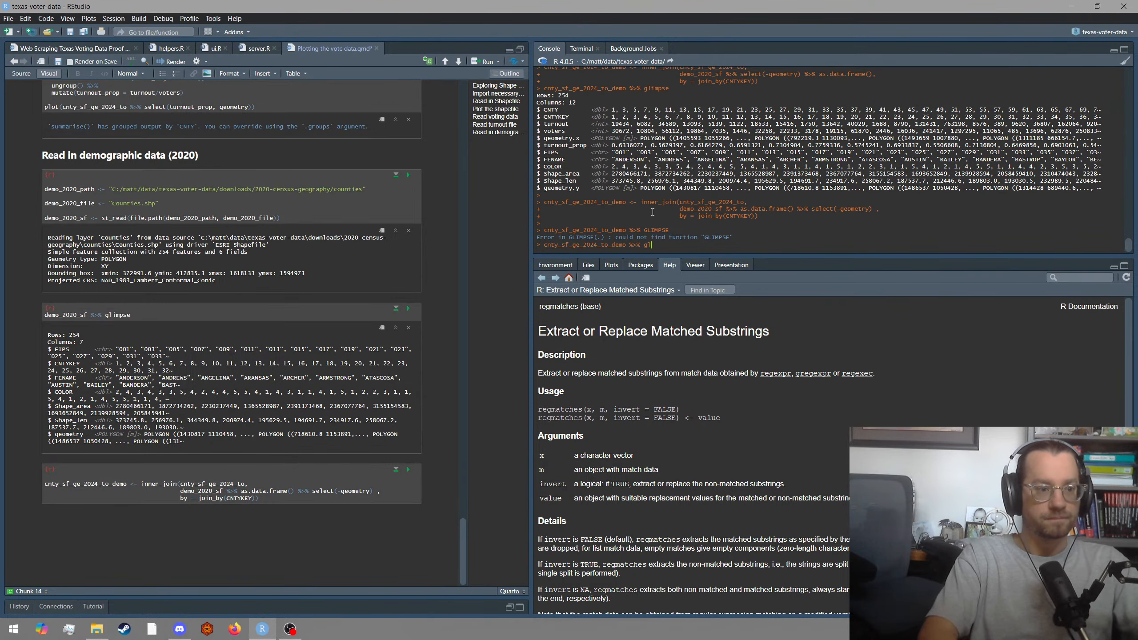
key(Return)
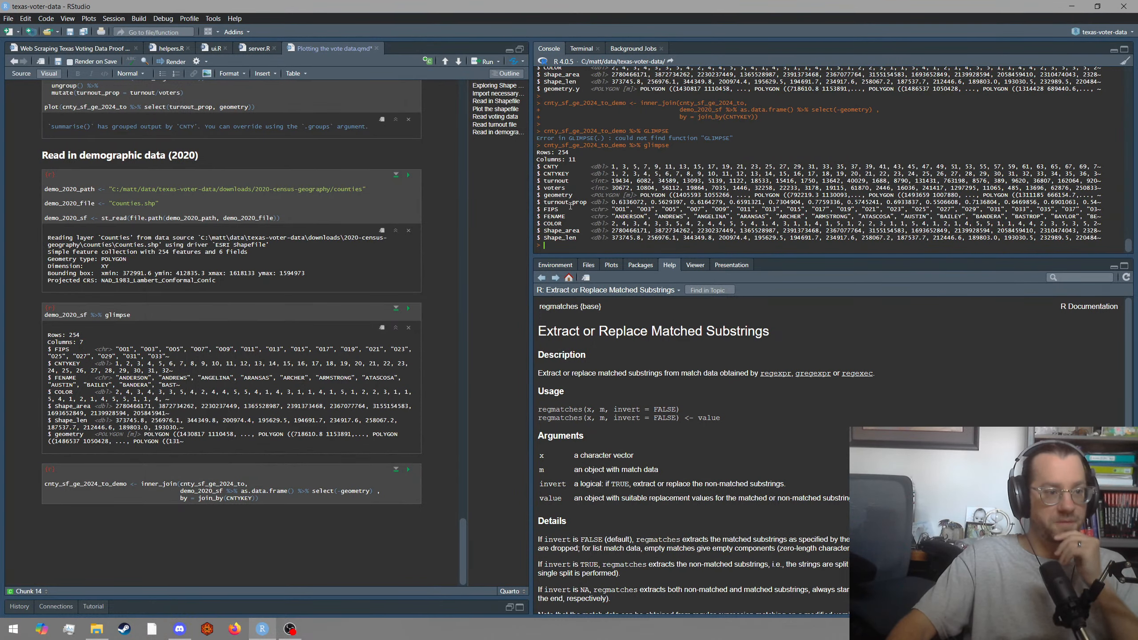
double_click(607, 196)
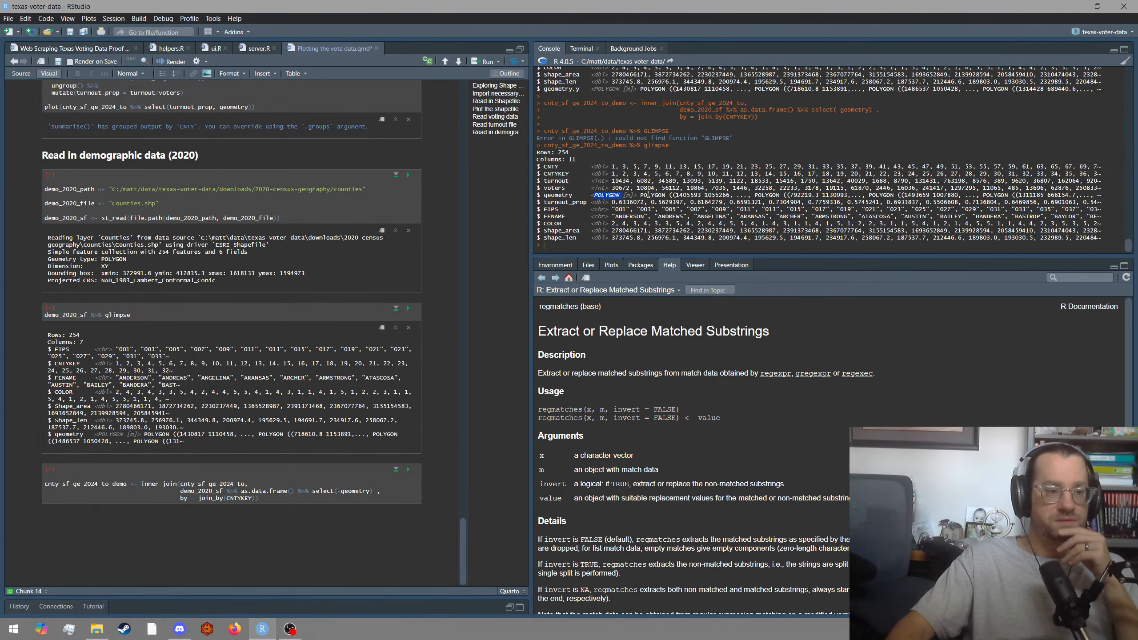
drag(641, 195, 785, 195)
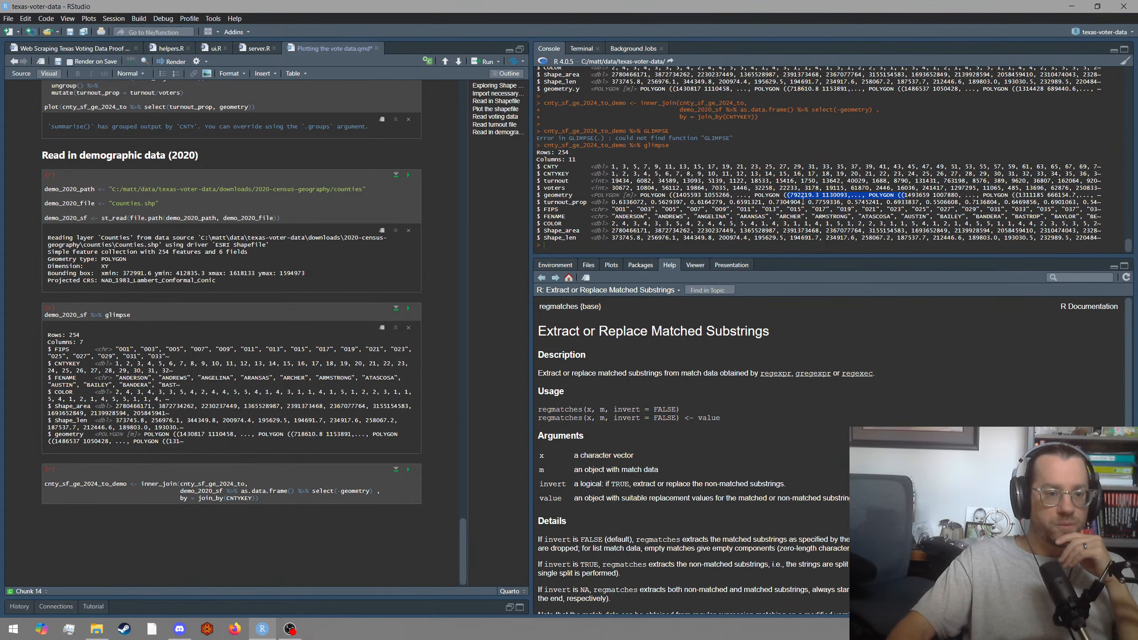
click(790, 196)
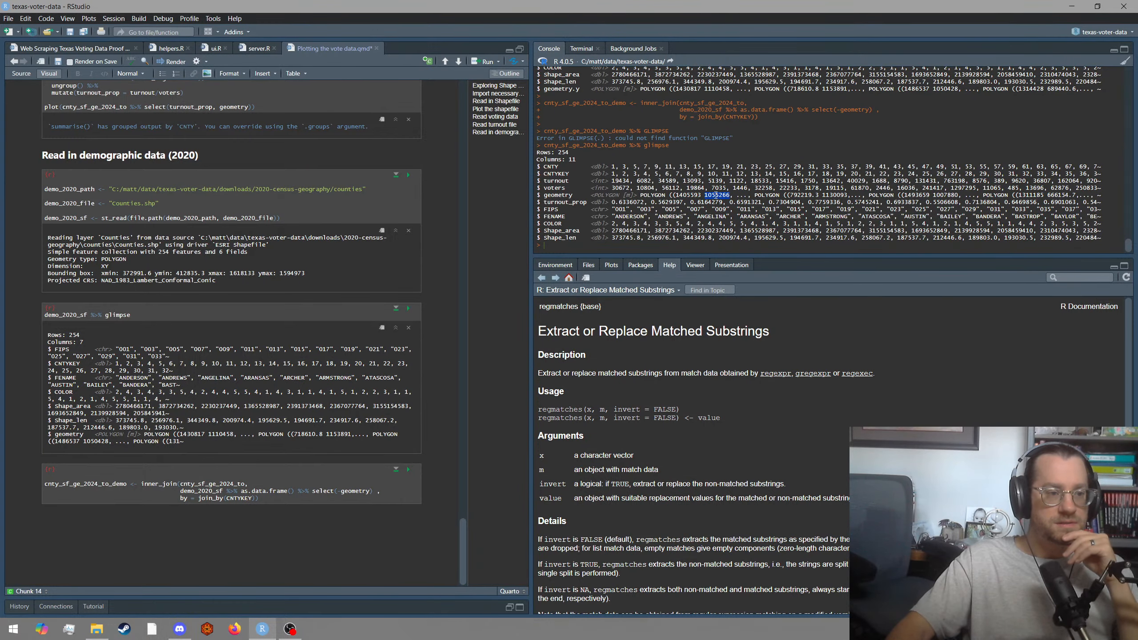
drag(590, 202, 679, 203)
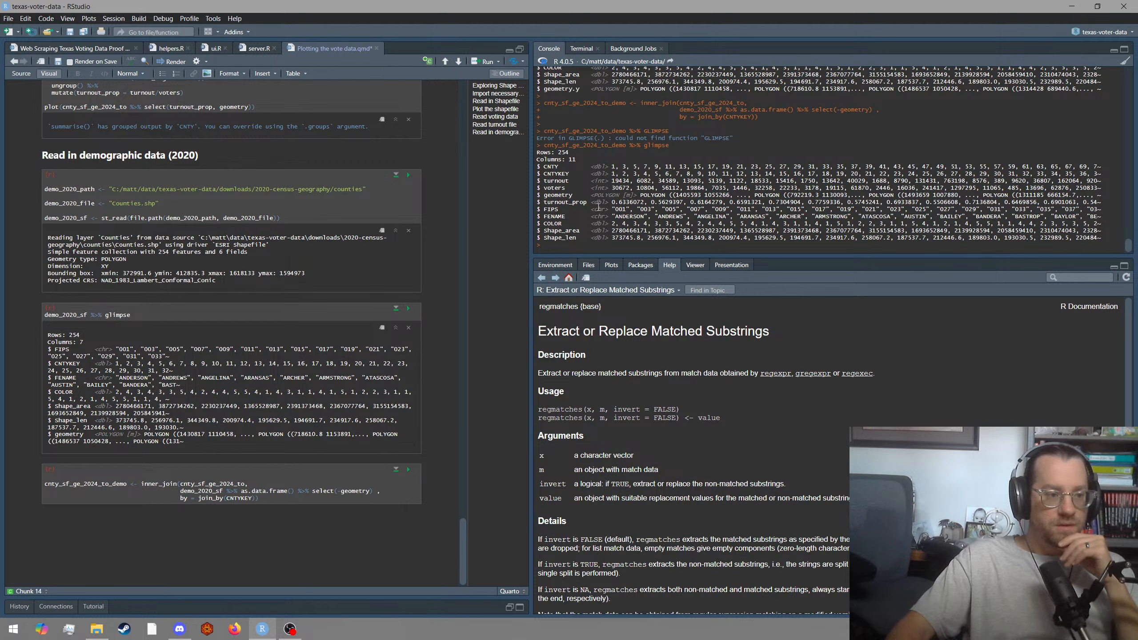
drag(592, 209, 704, 211)
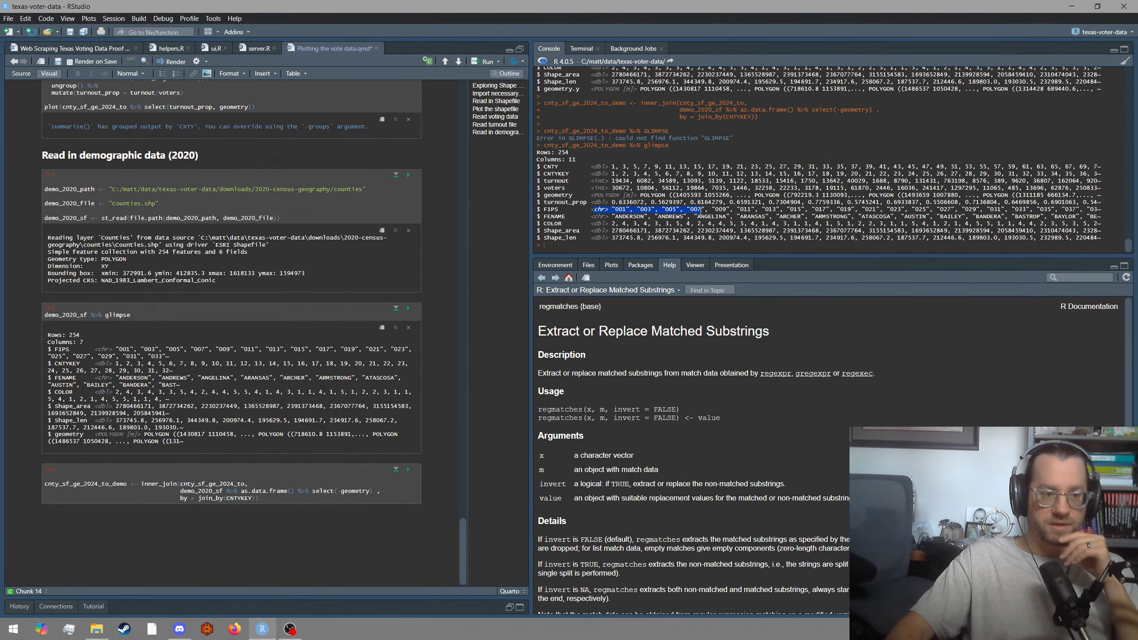
double_click(696, 210)
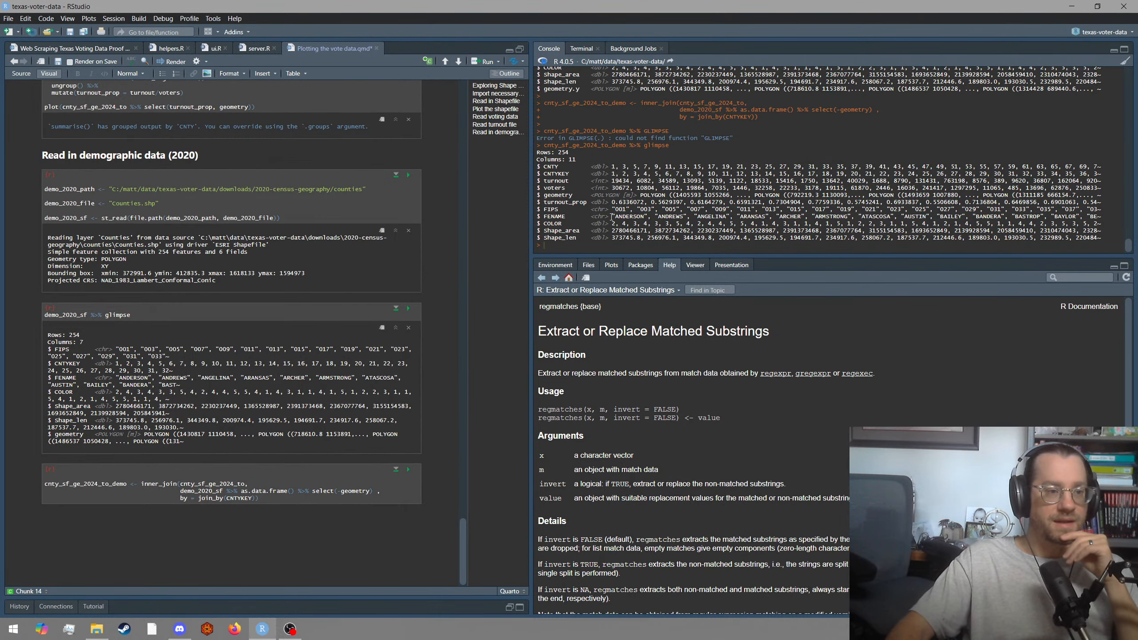
drag(612, 217, 747, 218)
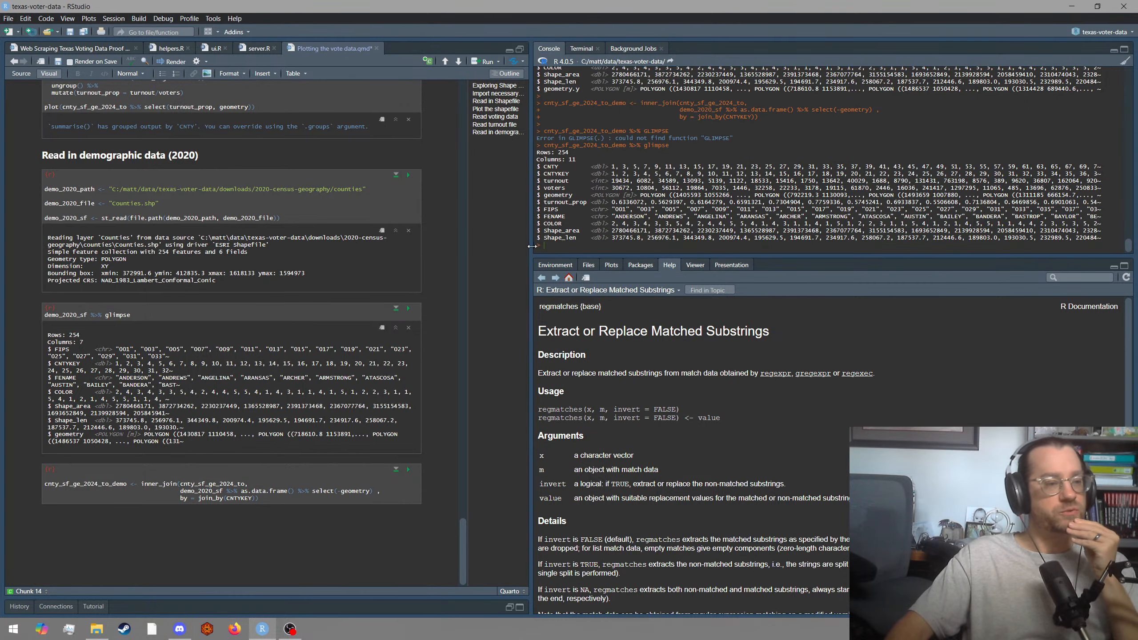
Review the document's earlier chunks, comparing the sf_2024 and cnty_sf_2024 plots, the ge_2024 voting data and the sf_ge_2024 and sf_ge_2024_to joins.
click(292, 514)
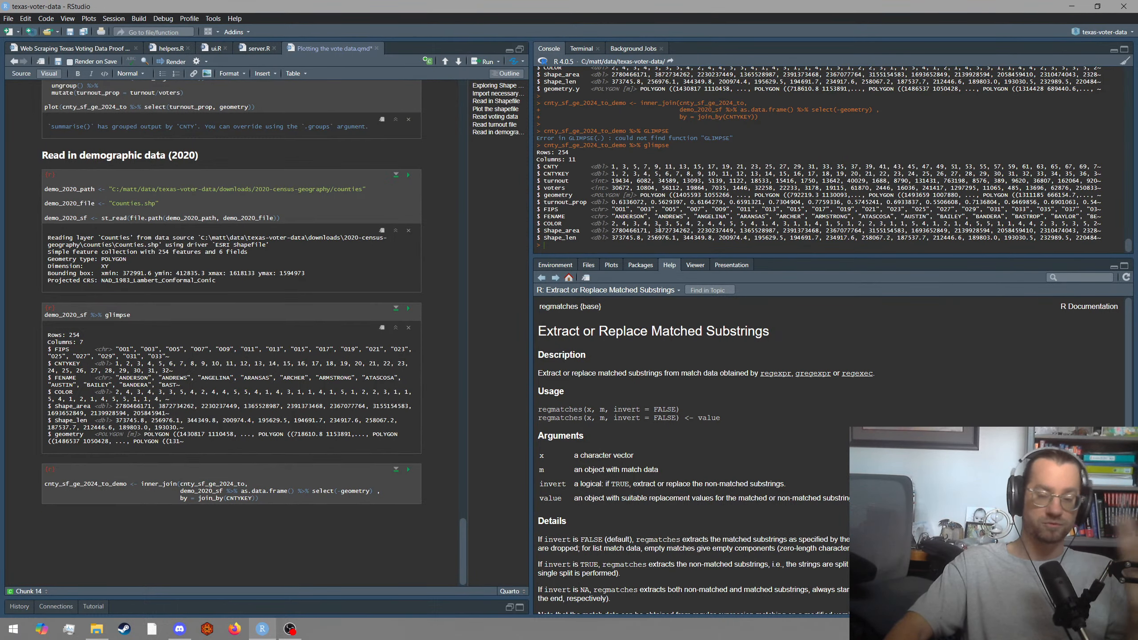
click(384, 533)
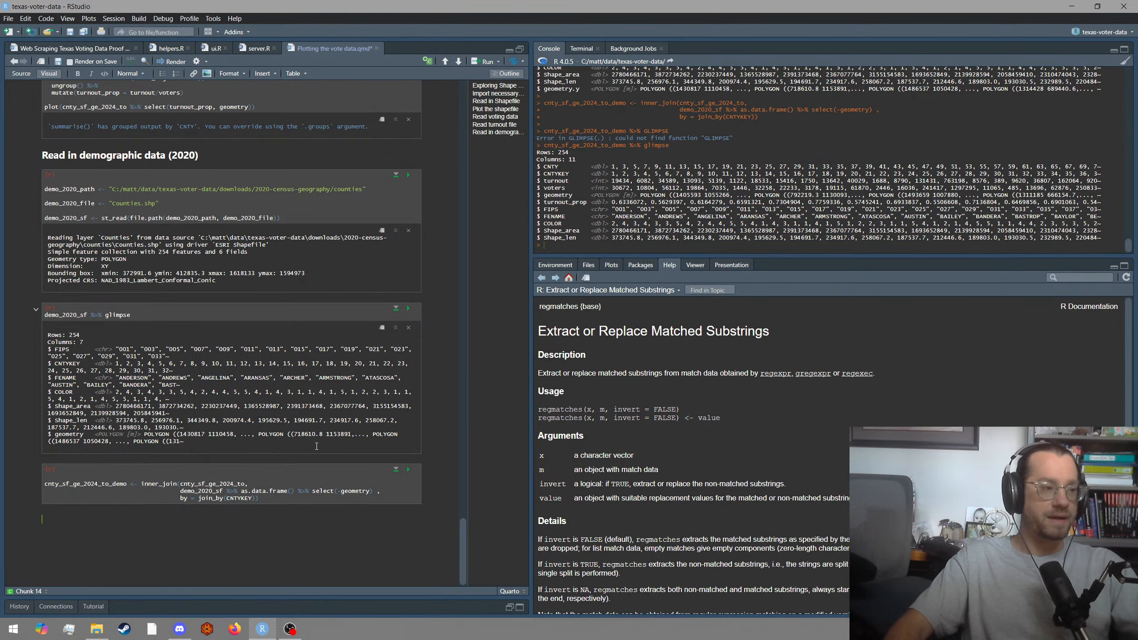
scroll(316, 447, up, 15)
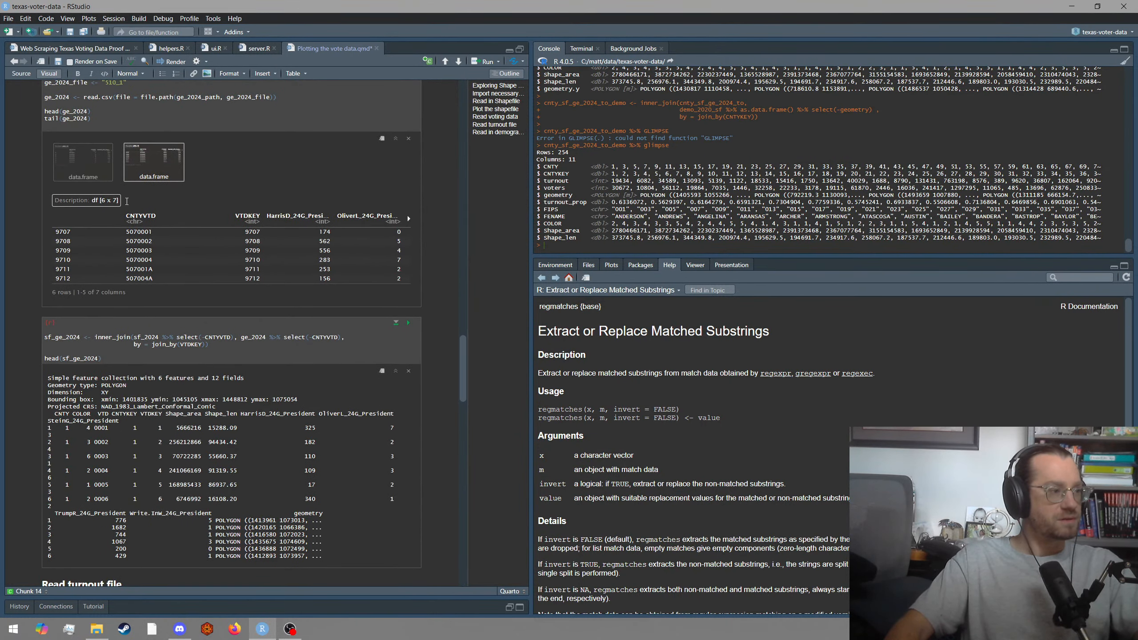
scroll(127, 202, up, 8)
scroll(196, 298, up, 10)
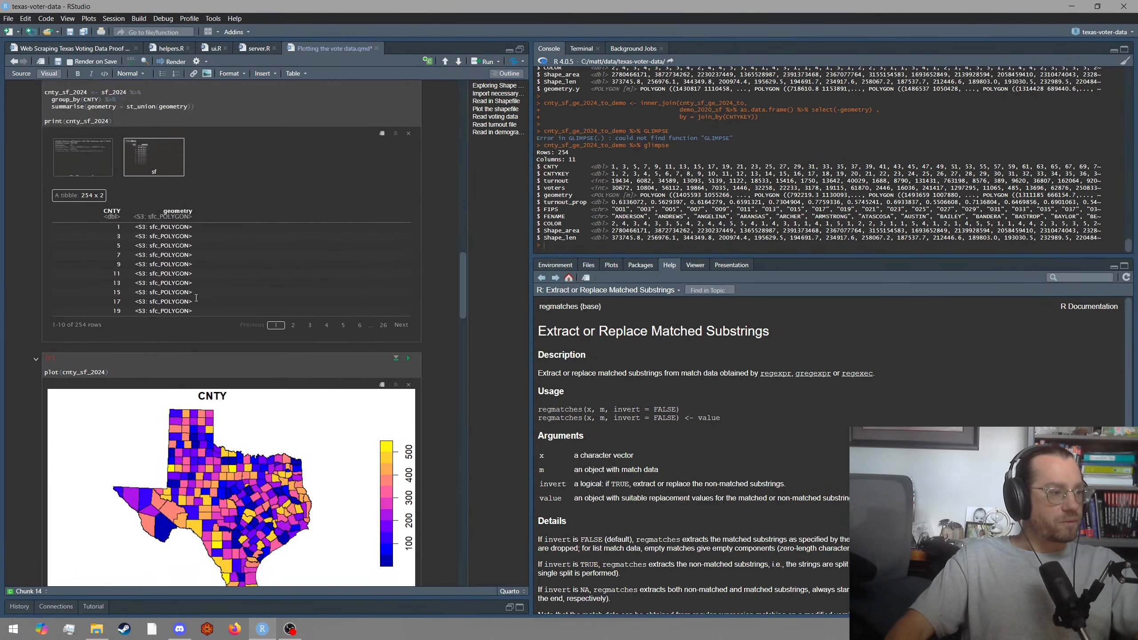
scroll(197, 298, up, 10)
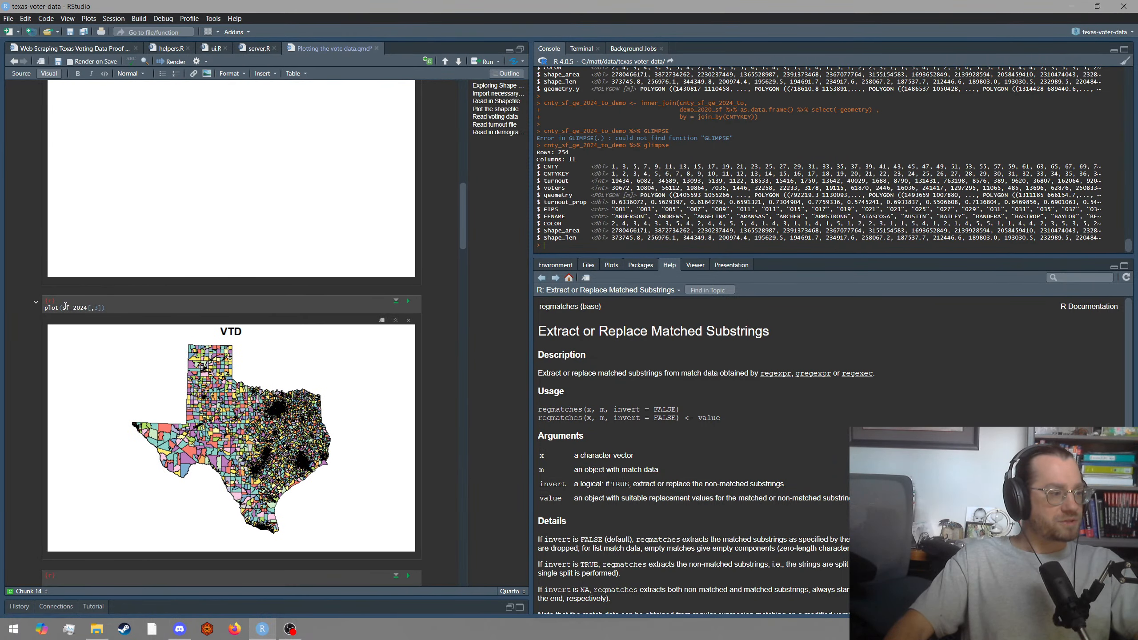
double_click(65, 305)
scroll(182, 362, down, 4)
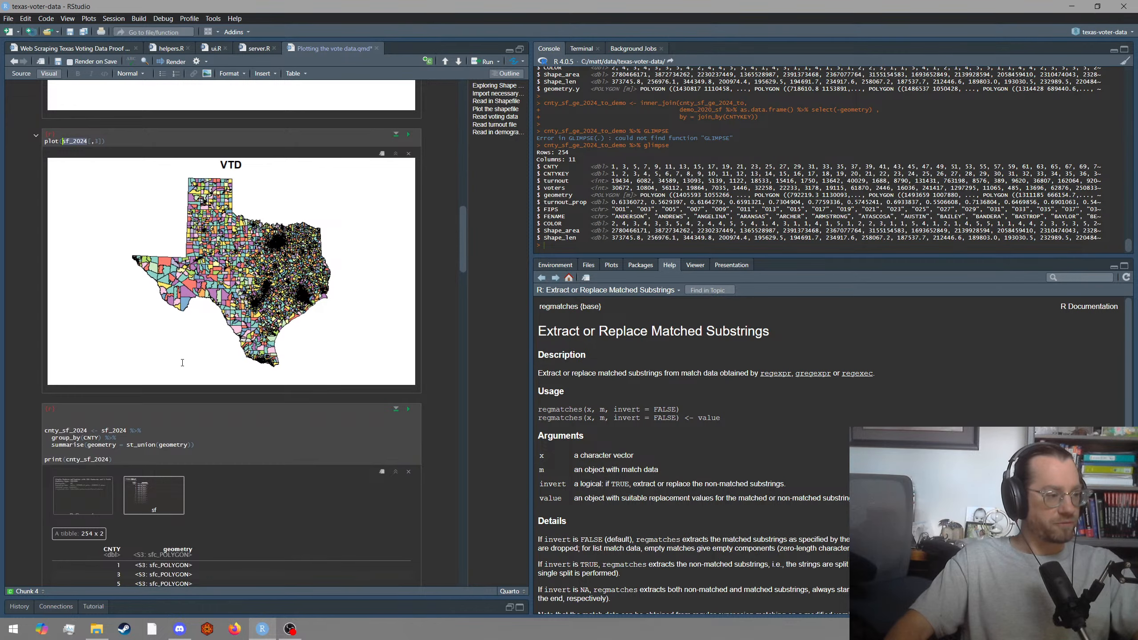
scroll(183, 362, down, 20)
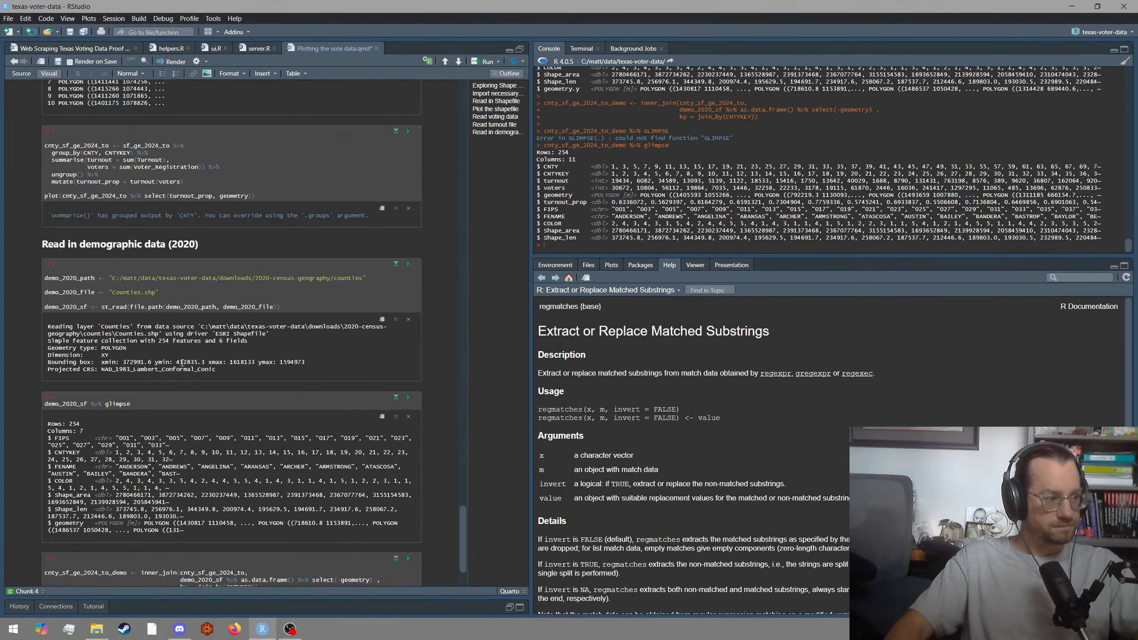
scroll(182, 362, up, 10)
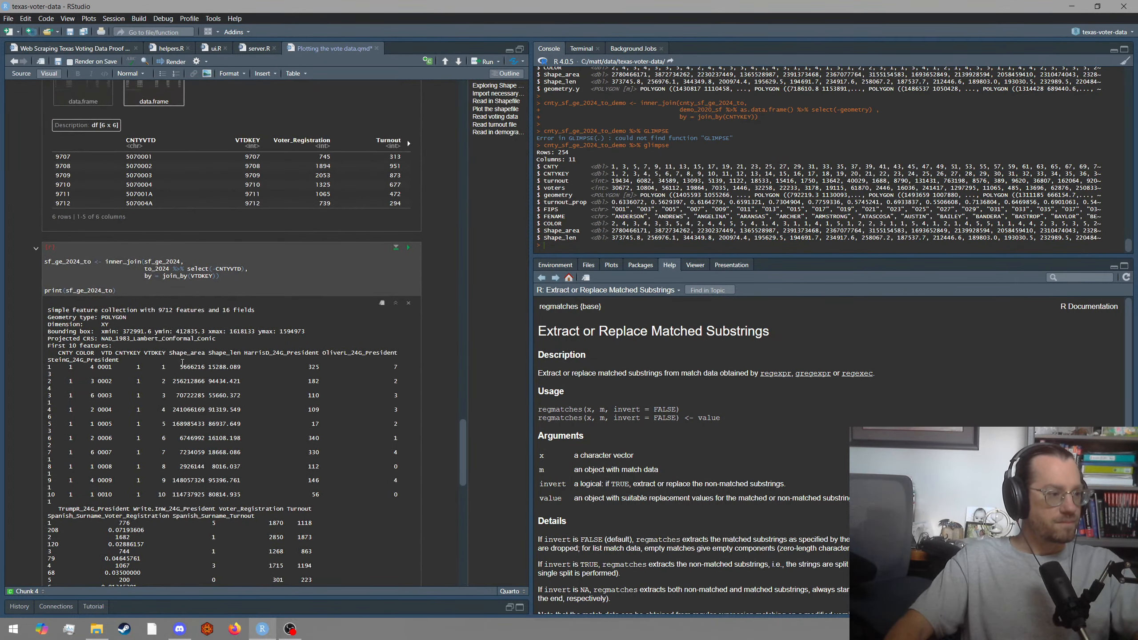
scroll(183, 362, up, 15)
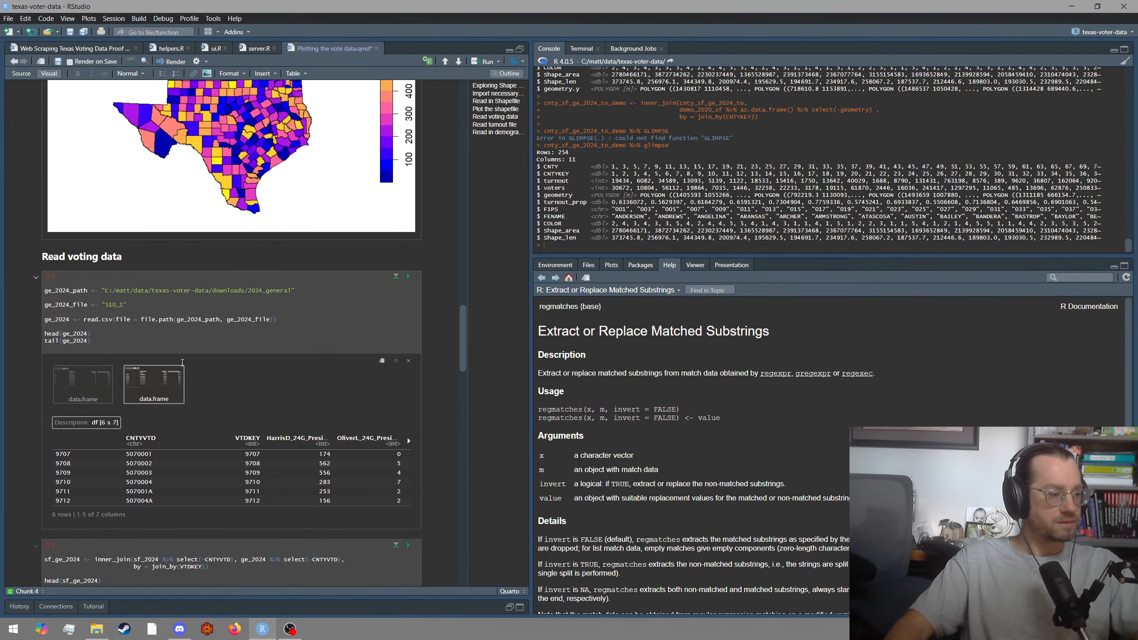
scroll(183, 363, down, 2)
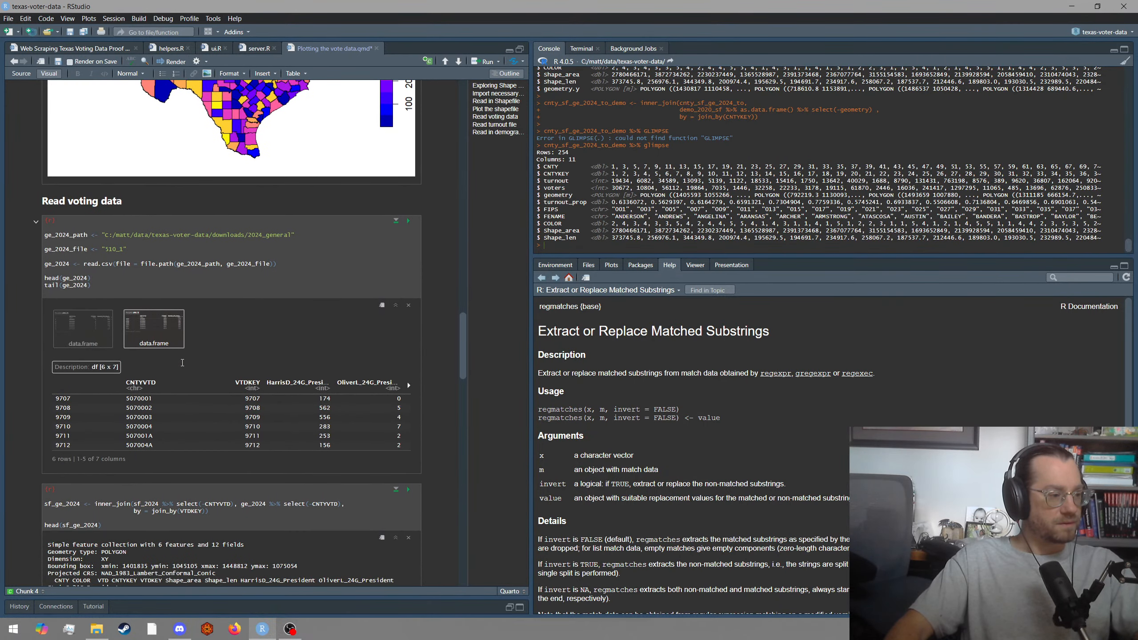
scroll(182, 362, down, 4)
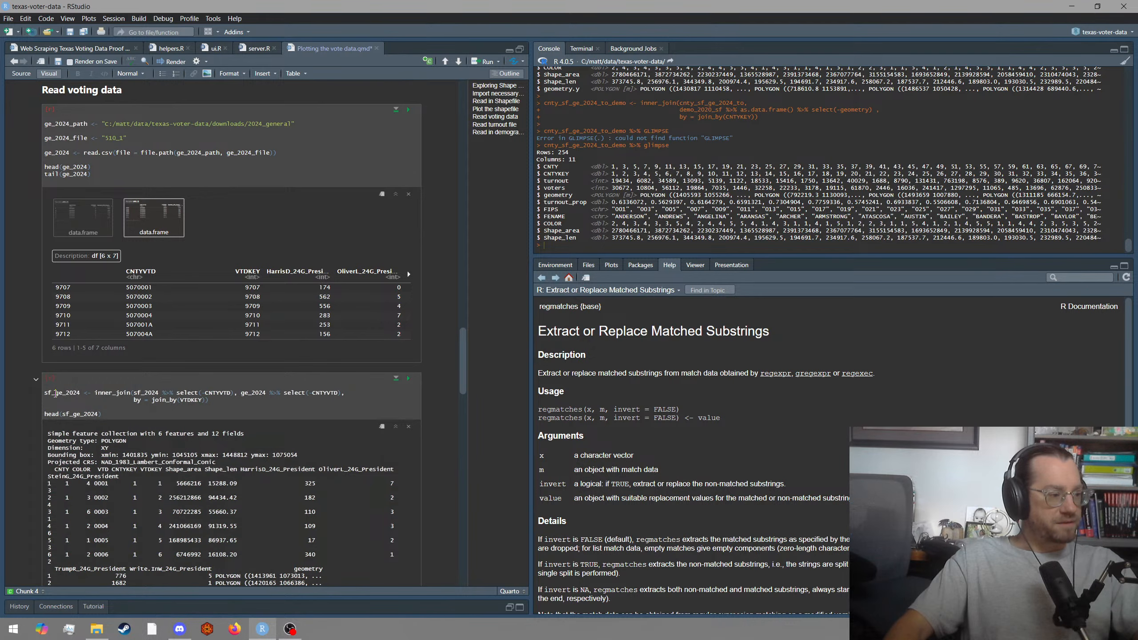
Find sf_ge_2024_to in the Read turnout file section and pipe it into glimpse in the console to examine its columns.
double_click(54, 393)
scroll(143, 367, down, 8)
scroll(172, 363, down, 12)
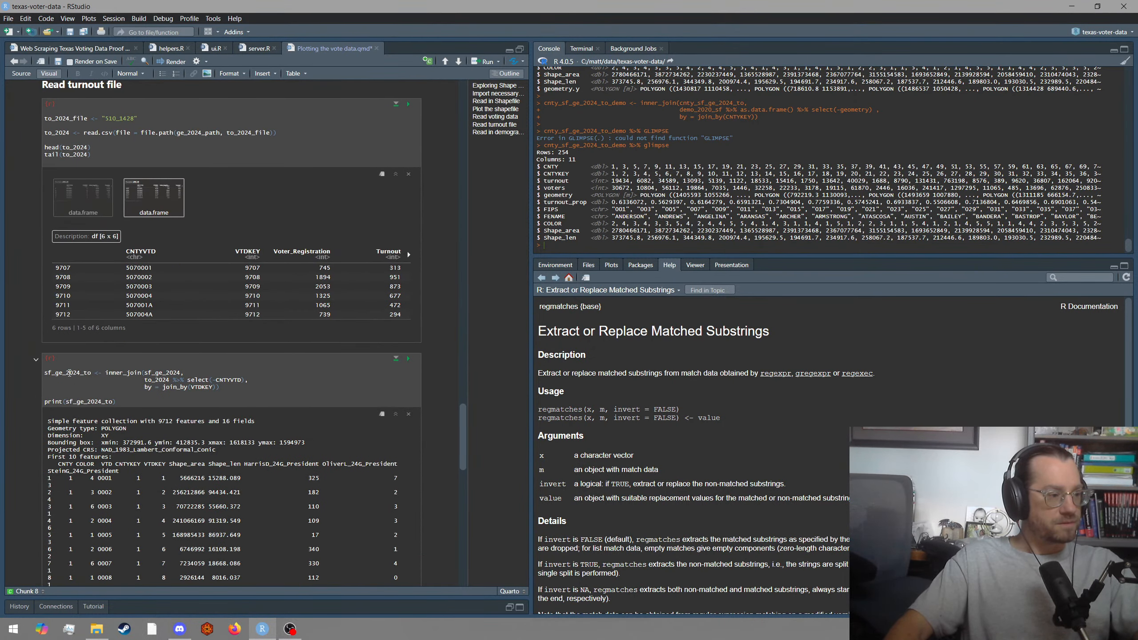
double_click(70, 372)
key(ctrl+c)
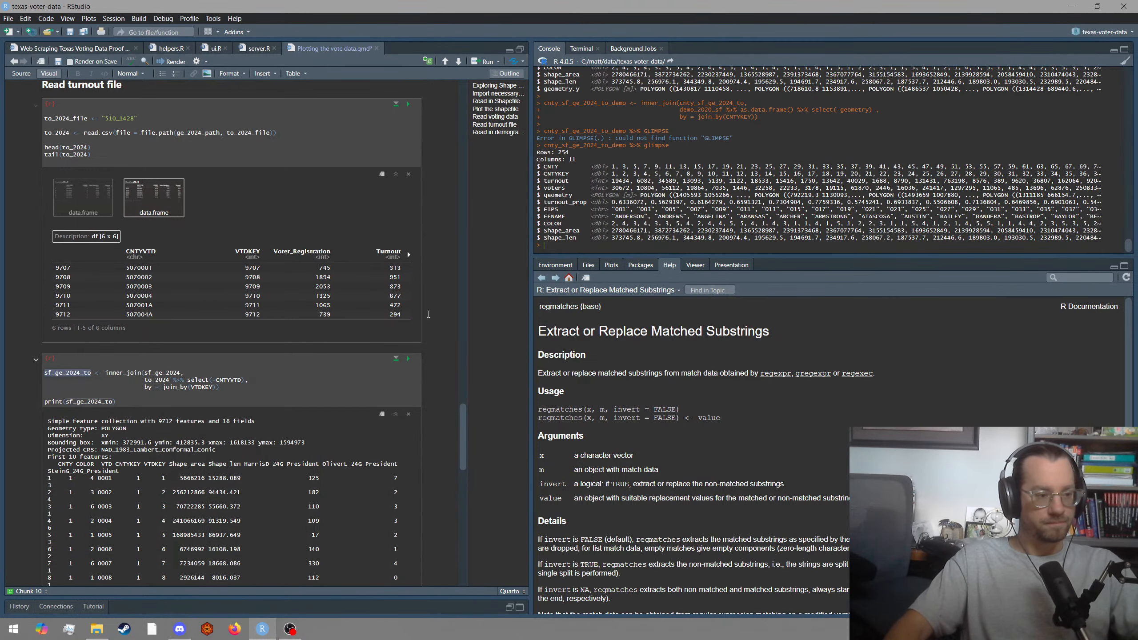
click(613, 203)
key(ctrl+v)
text(%>)
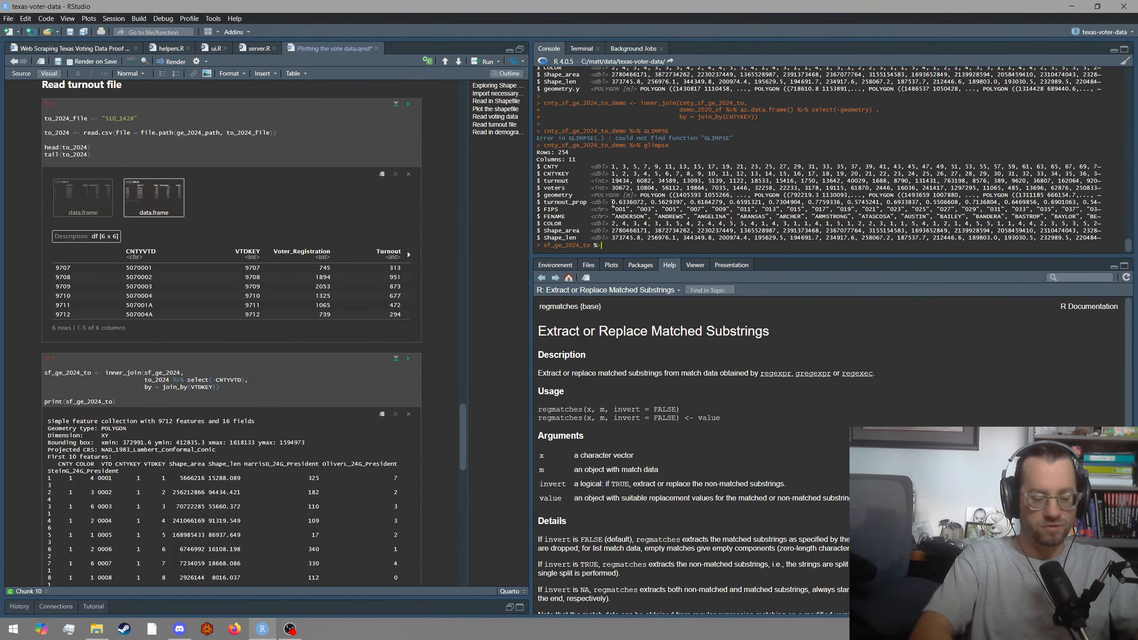
text(% gl)
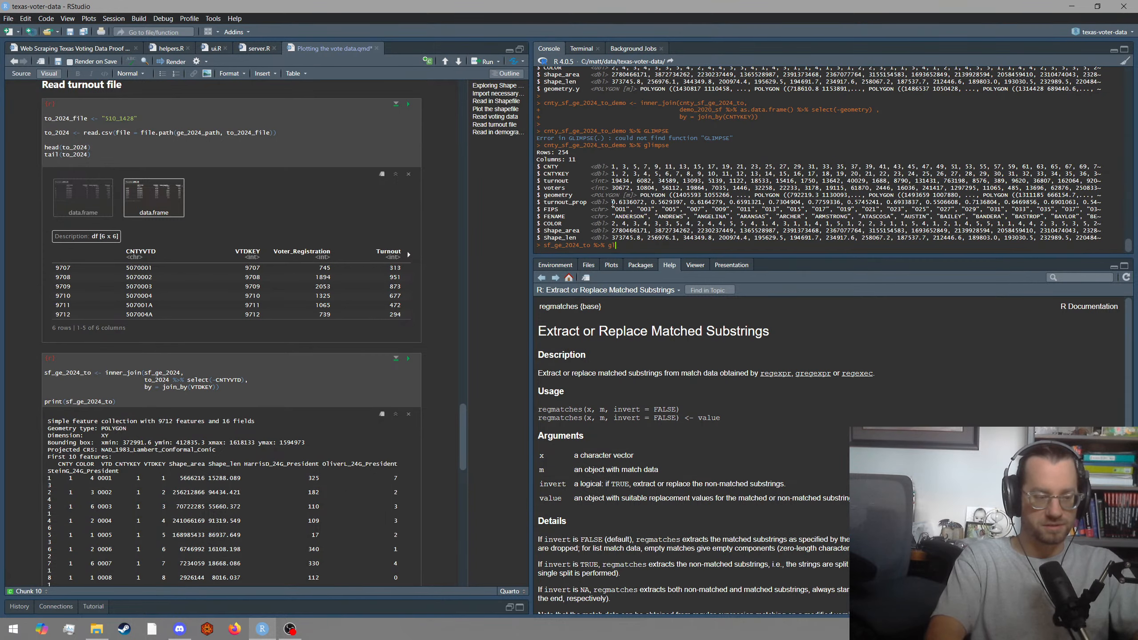
text(impse)
key(Return)
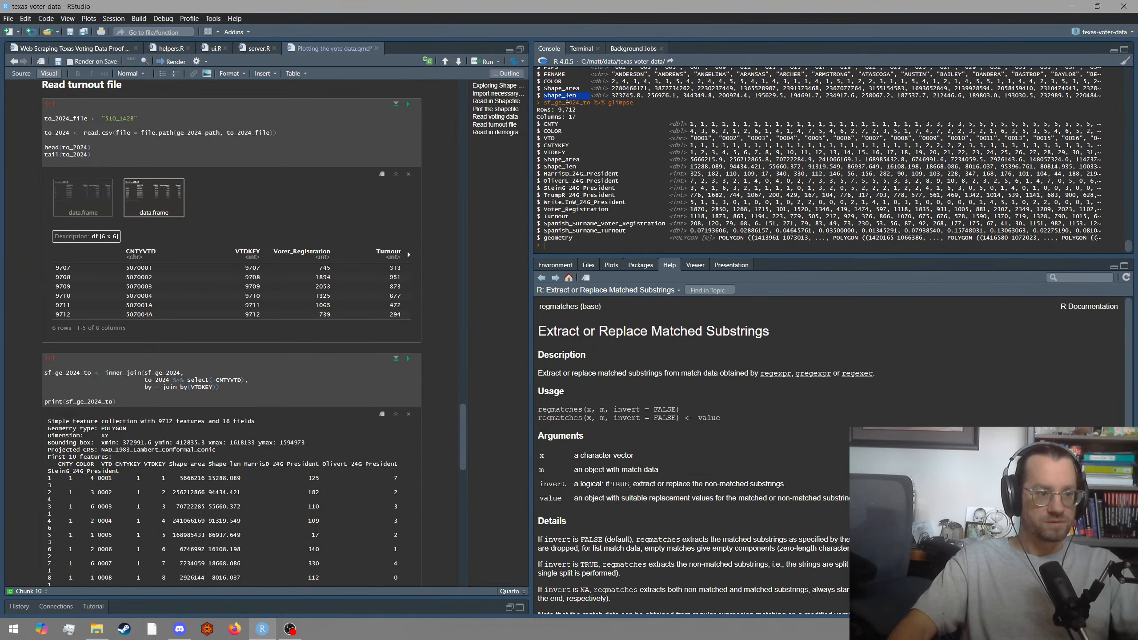
Add a level 2 heading "Join county names with VTD data" at the end of the document, below the county demographic join.
double_click(567, 102)
scroll(194, 349, down, 15)
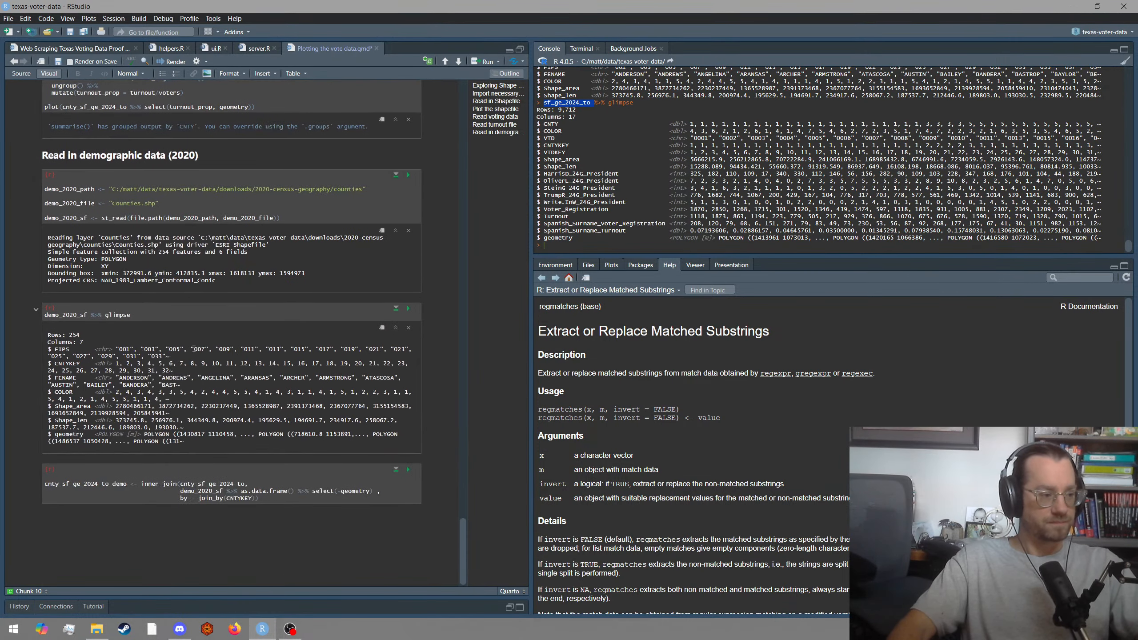
click(263, 552)
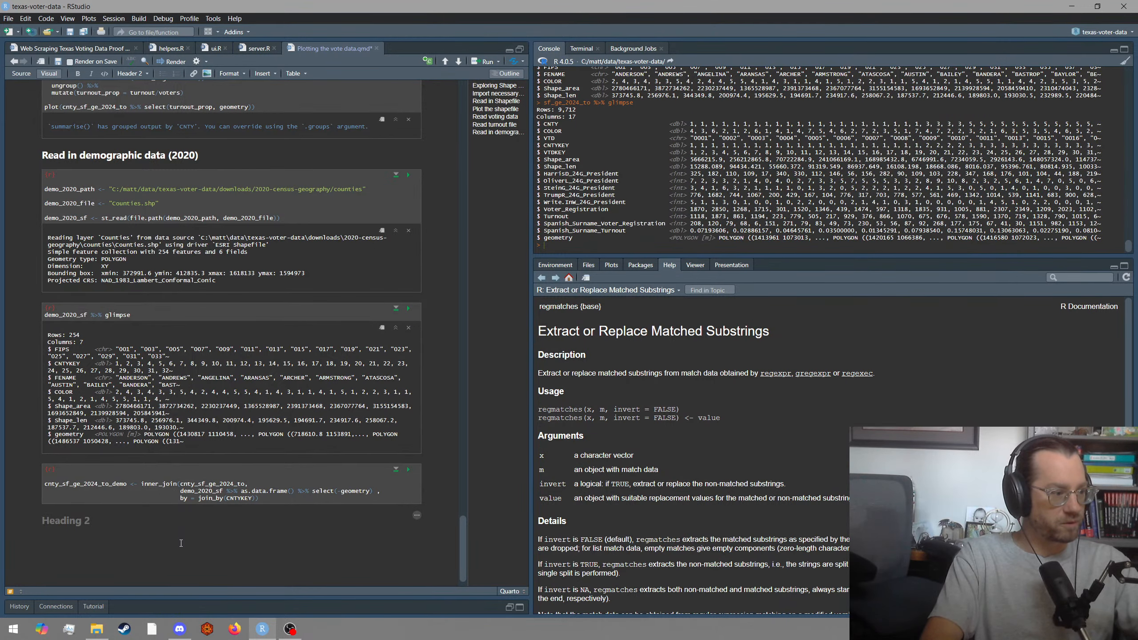
text(Join)
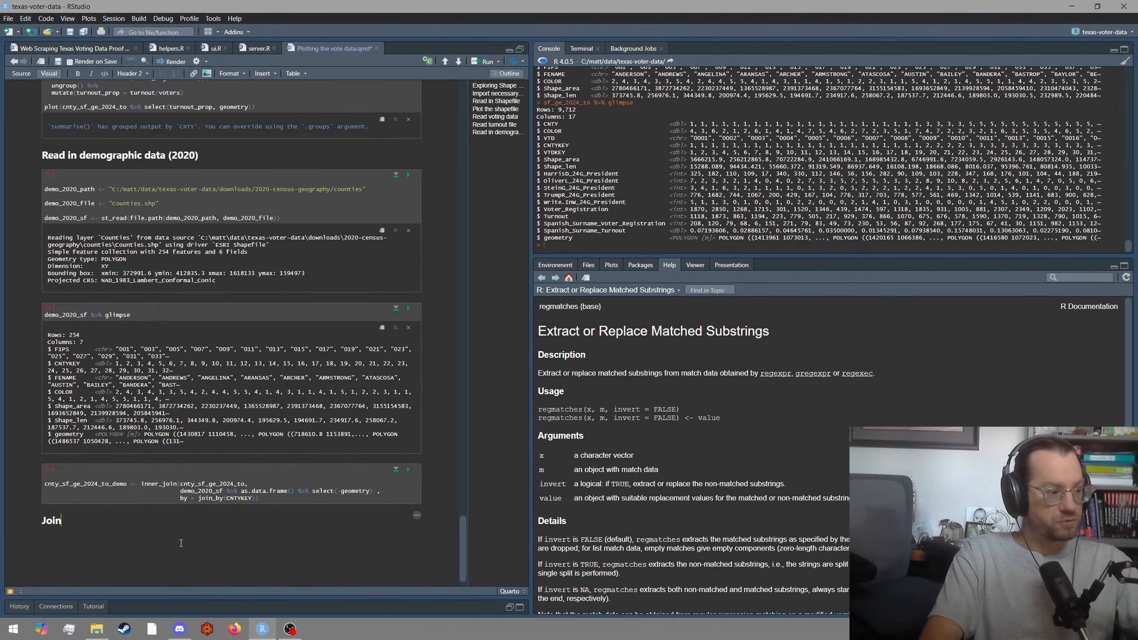
text( demo)
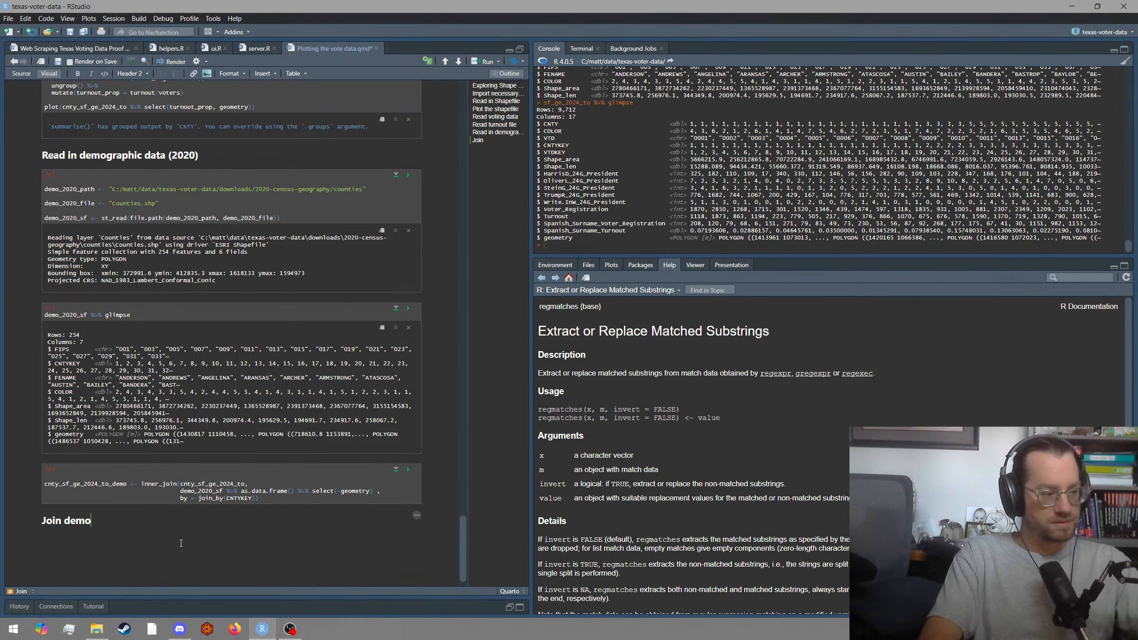
key(BackSpace)
key(BackSpace)
key(BackSpace)
key(BackSpace)
text(county na)
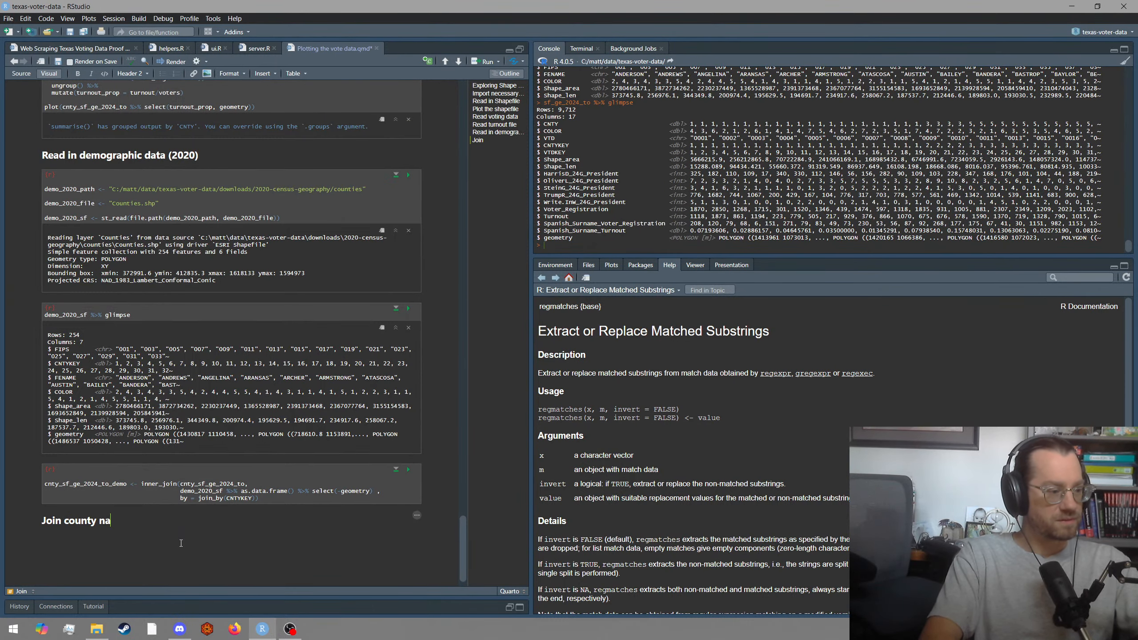
text(mes with VTD data)
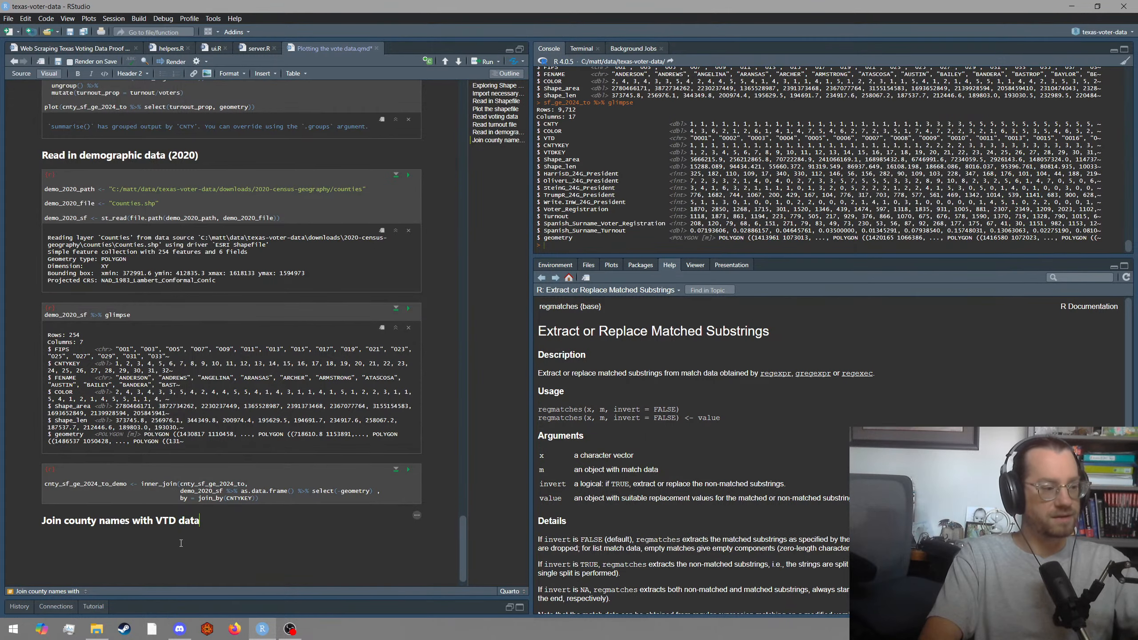
key(Return)
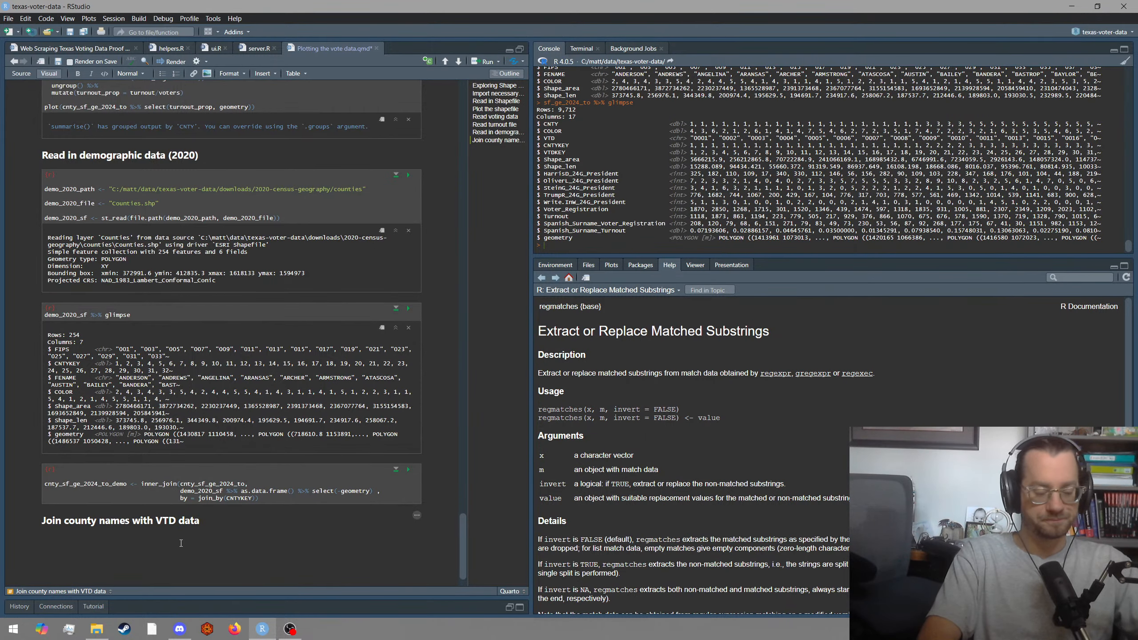
Insert an R code chunk under the new heading and start a pipe with sf_ge_2024_to %>% followed by a new line.
key(ctrl+alt+i)
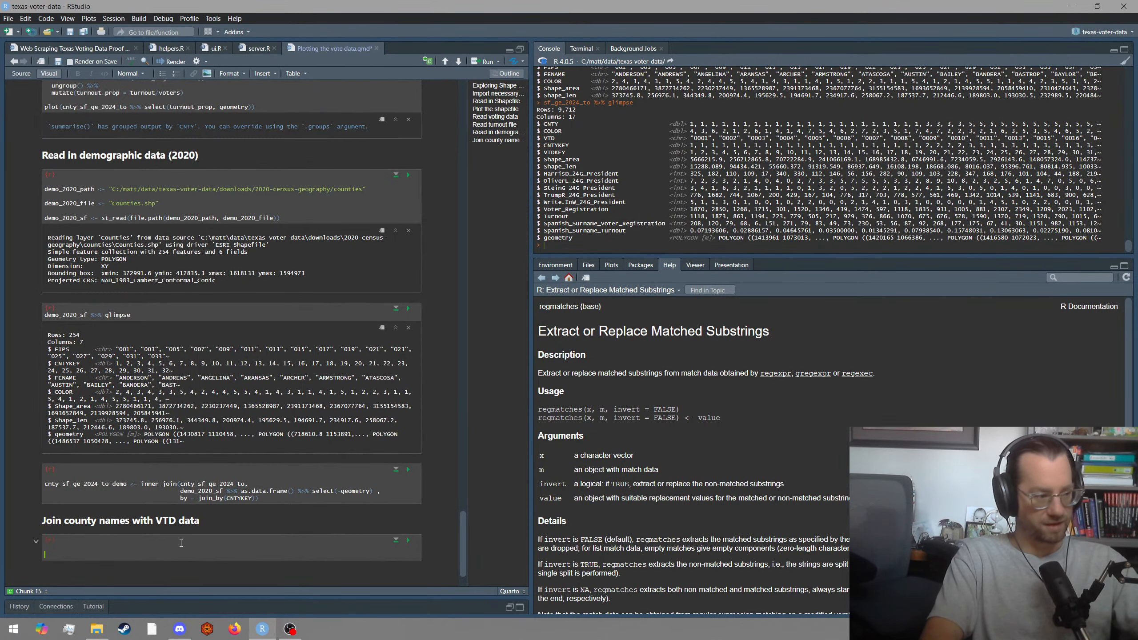
text(sf_ge_2024_to )
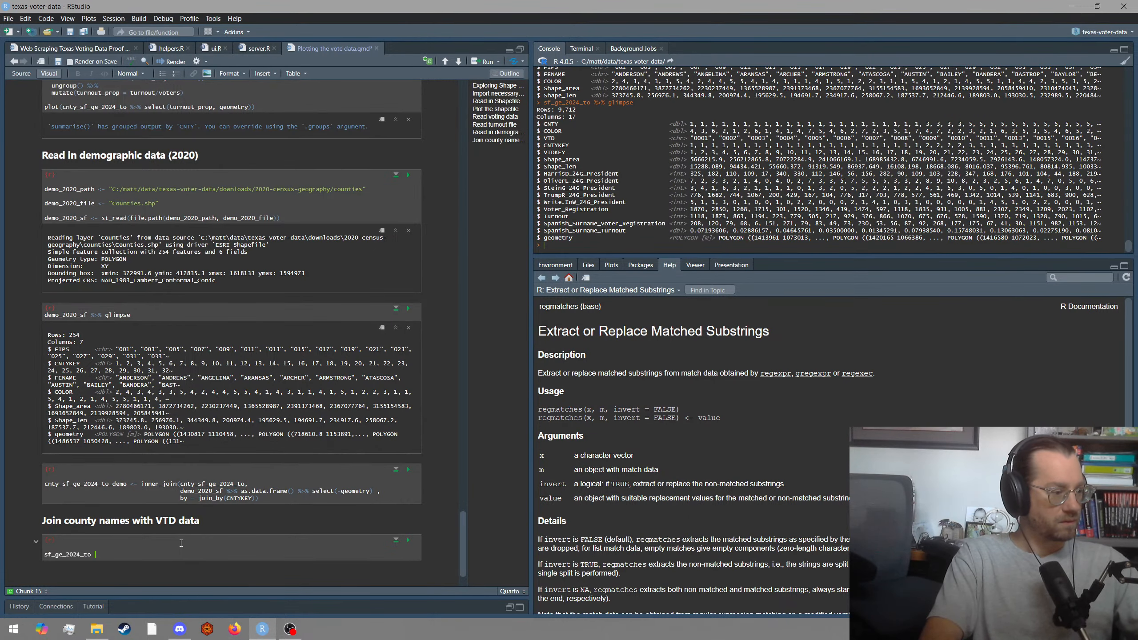
text(%>%)
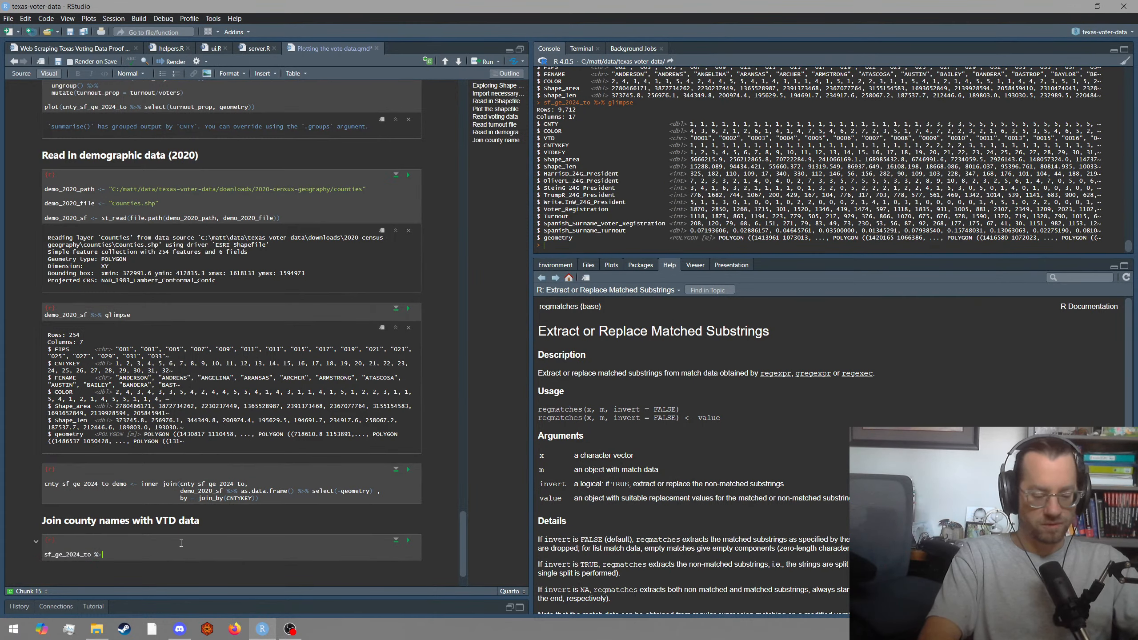
text(%)
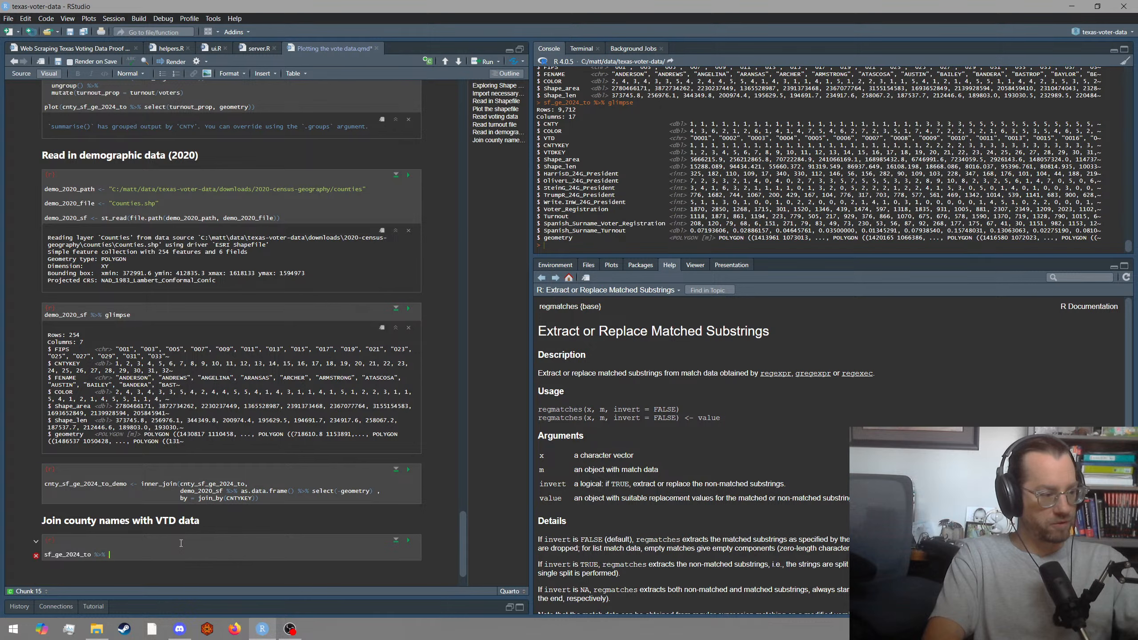
key(BackSpace)
key(BackSpace)
key(BackSpace)
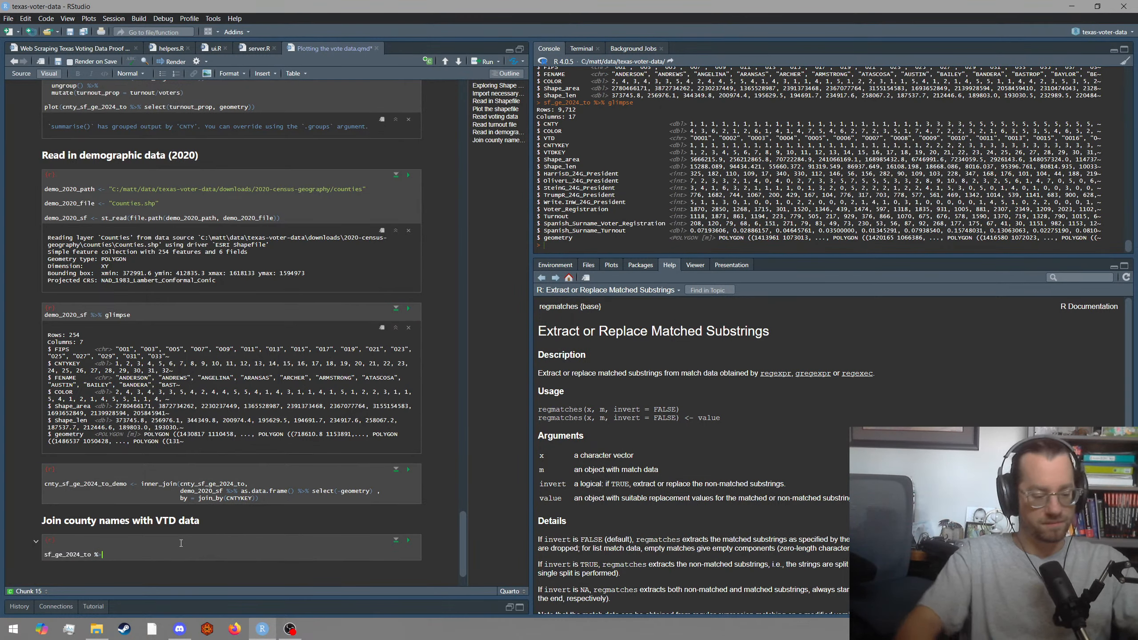
text(>%)
click(123, 550)
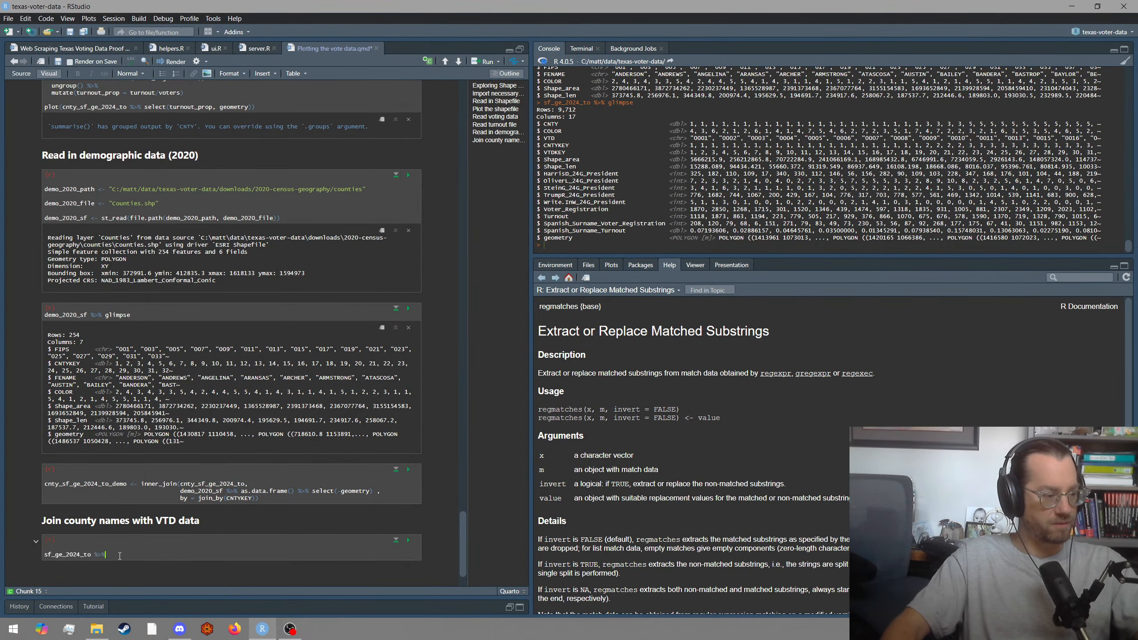
drag(119, 556, 92, 557)
click(123, 555)
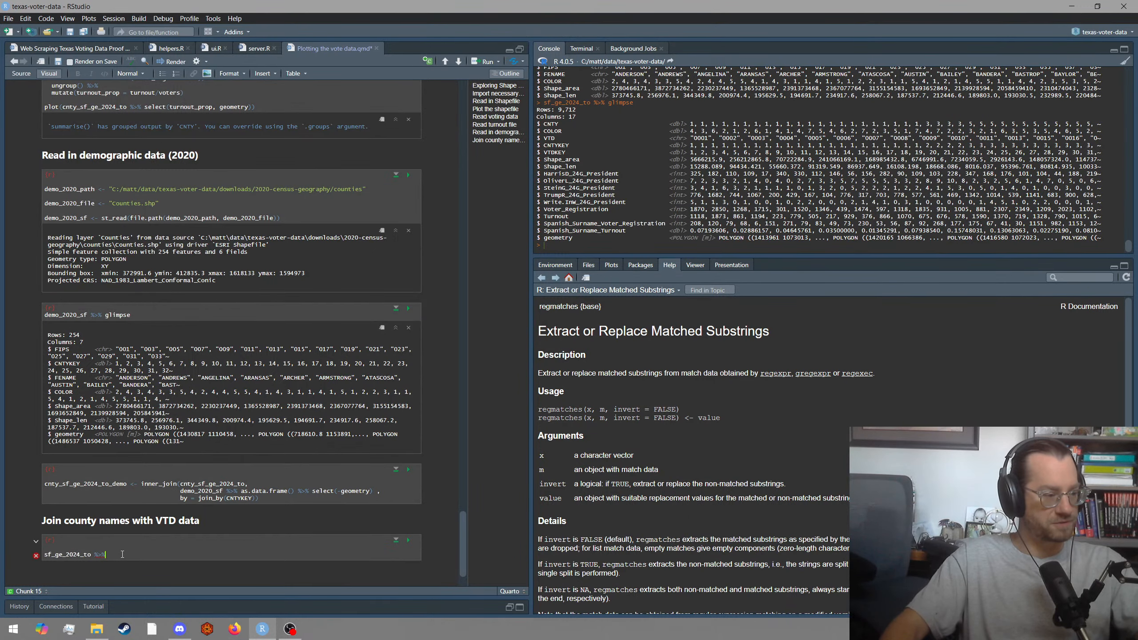
key(Return)
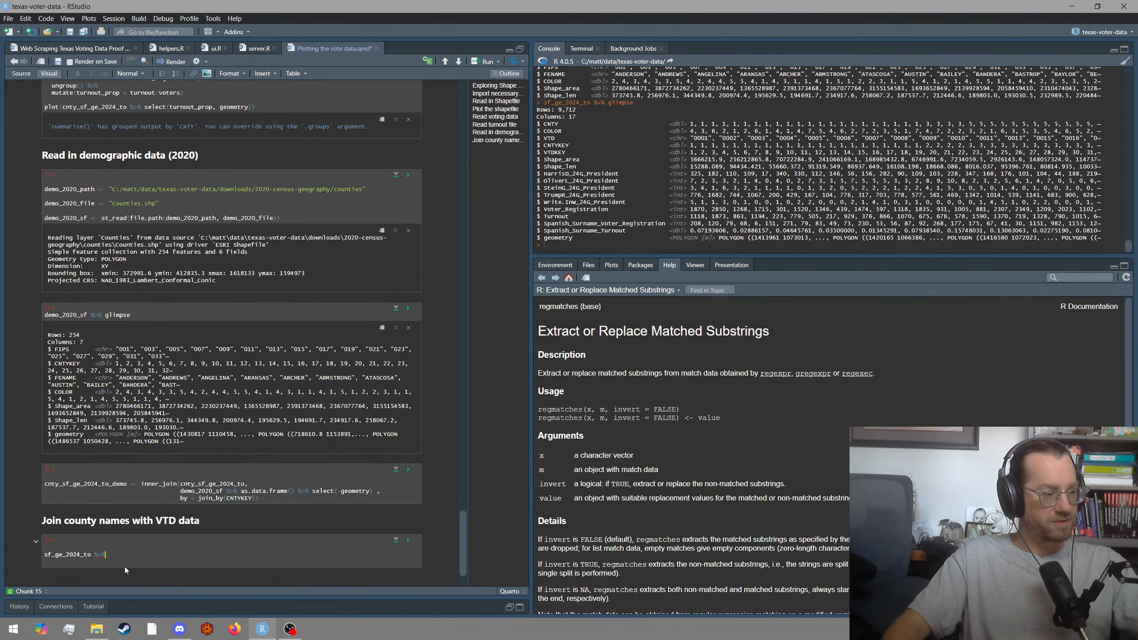
scroll(152, 517, down, 2)
click(153, 517)
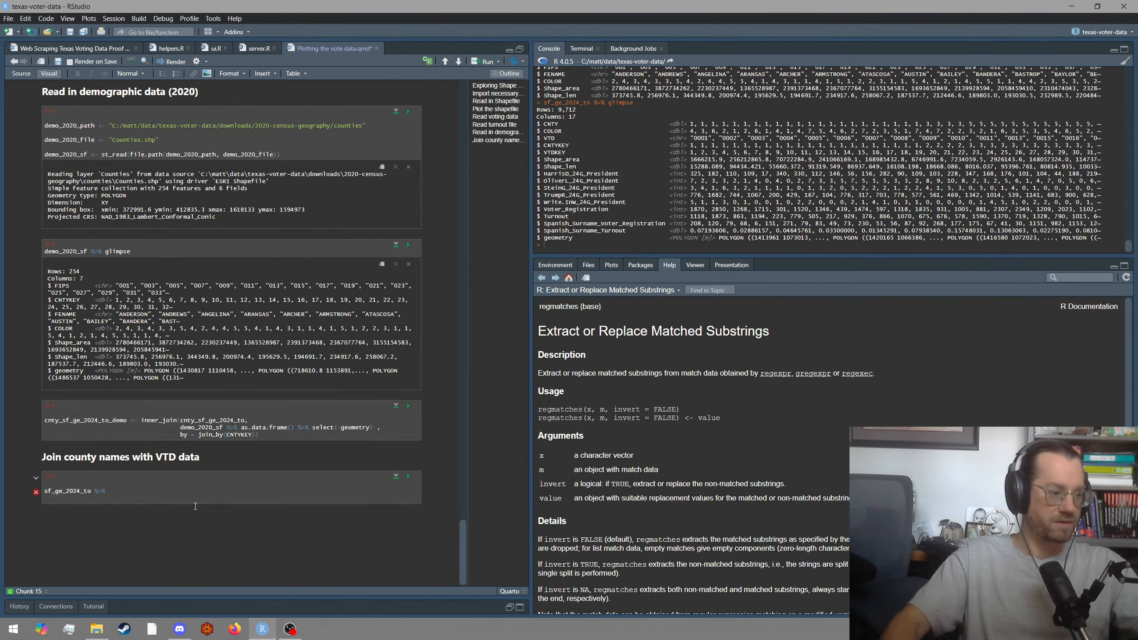
Continue the sf_ge_2024_to pipe with inner_join(demo_2020_sf), using the county demographic join above as reference.
drag(180, 430, 299, 430)
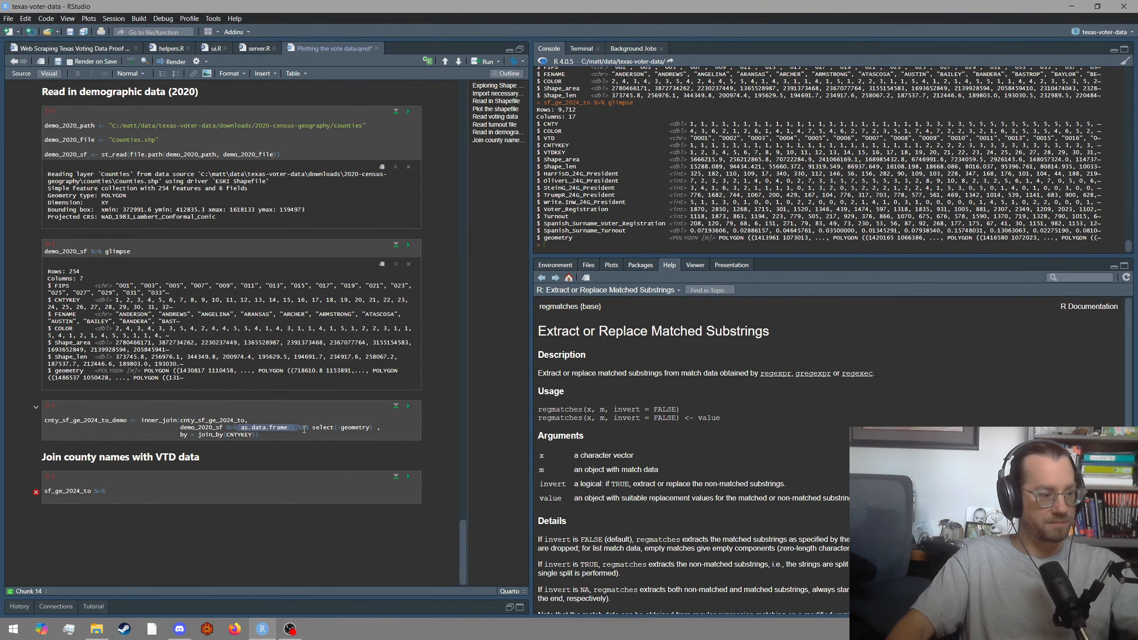
click(314, 429)
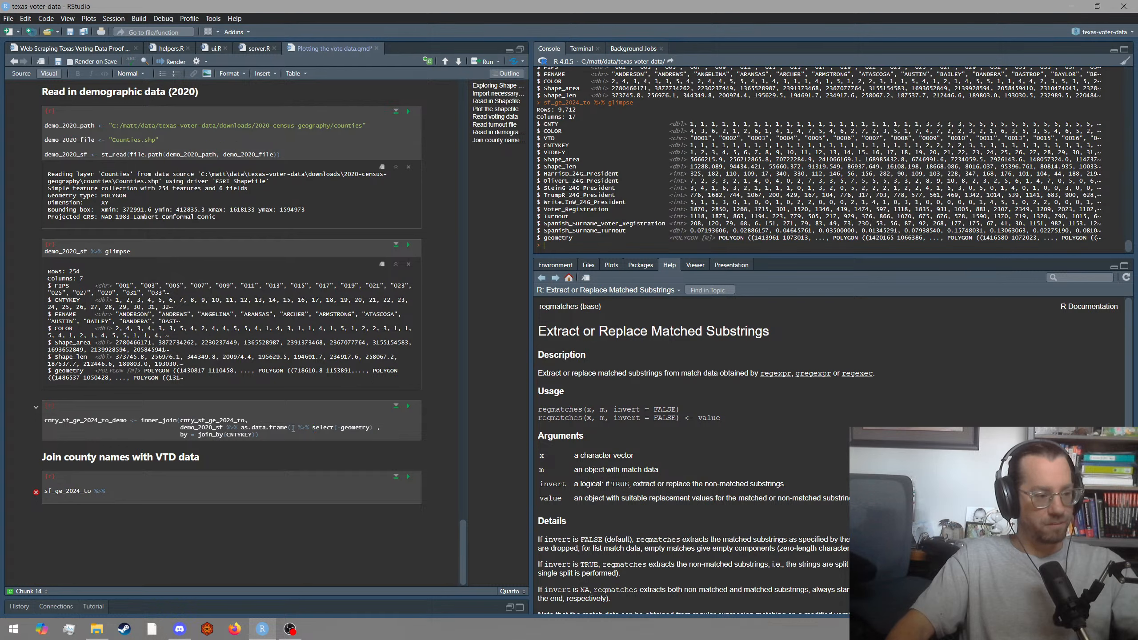
drag(313, 430, 362, 447)
click(315, 440)
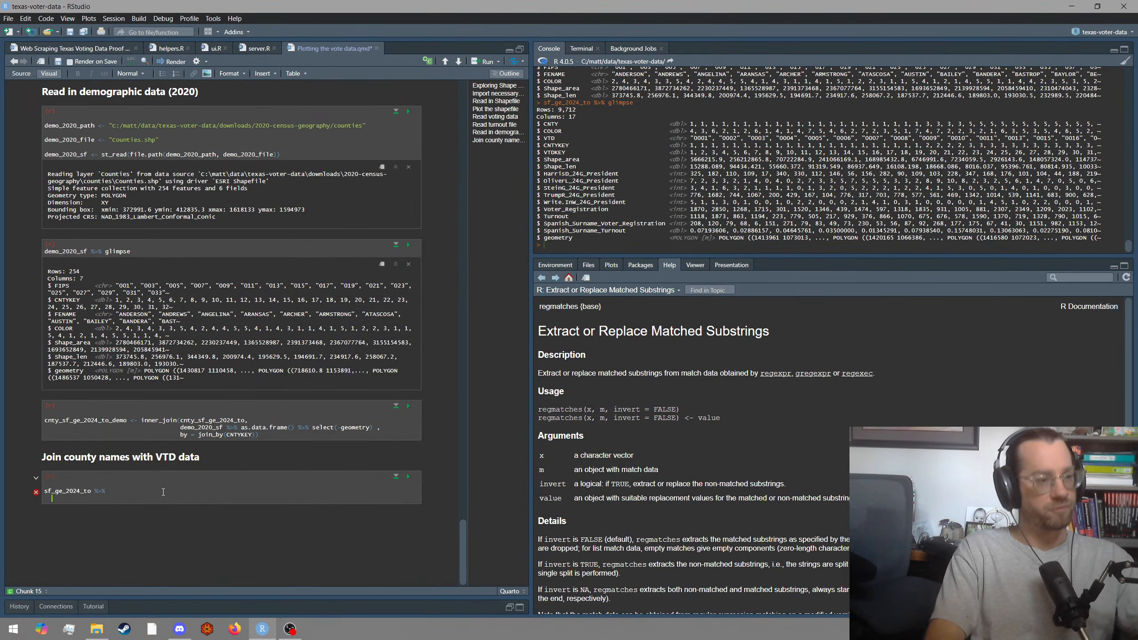
text(inne)
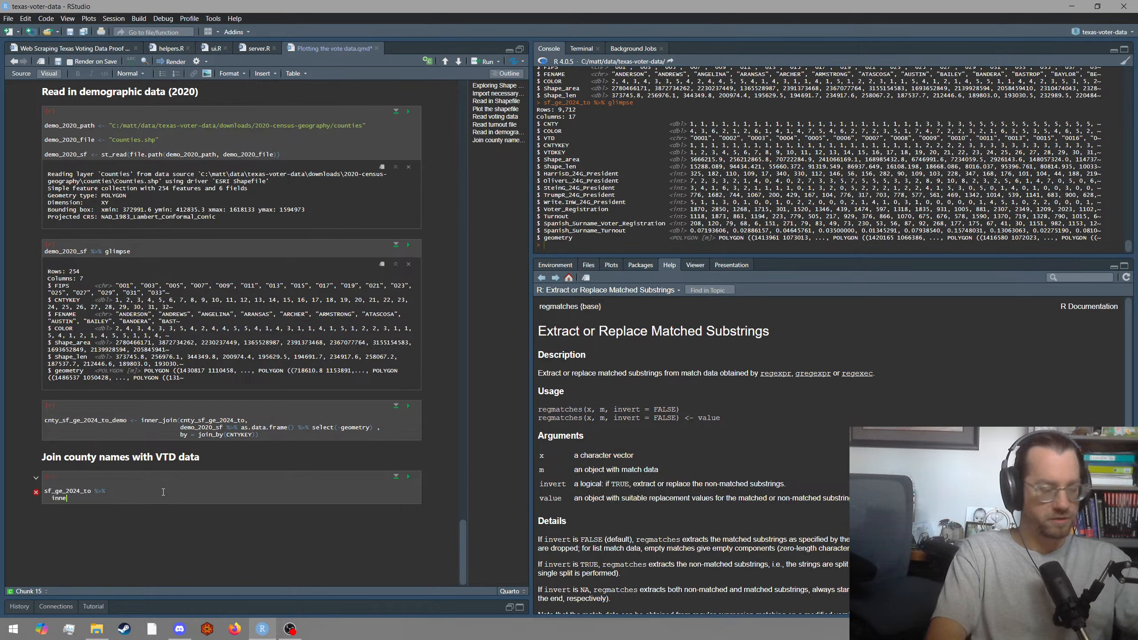
text(r_join()
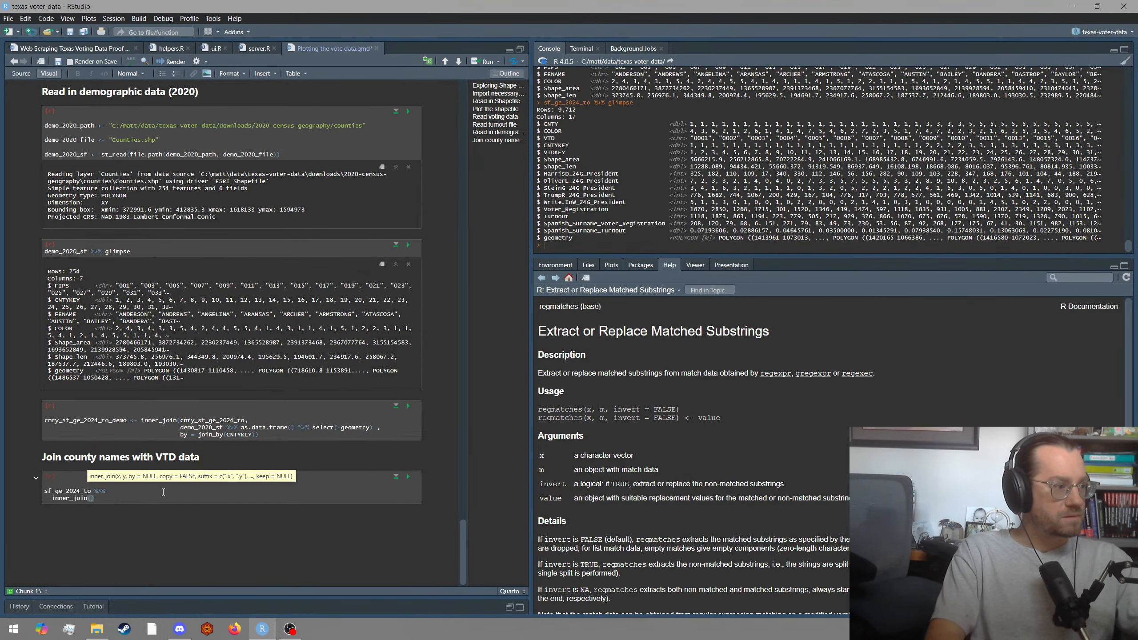
text(demo)
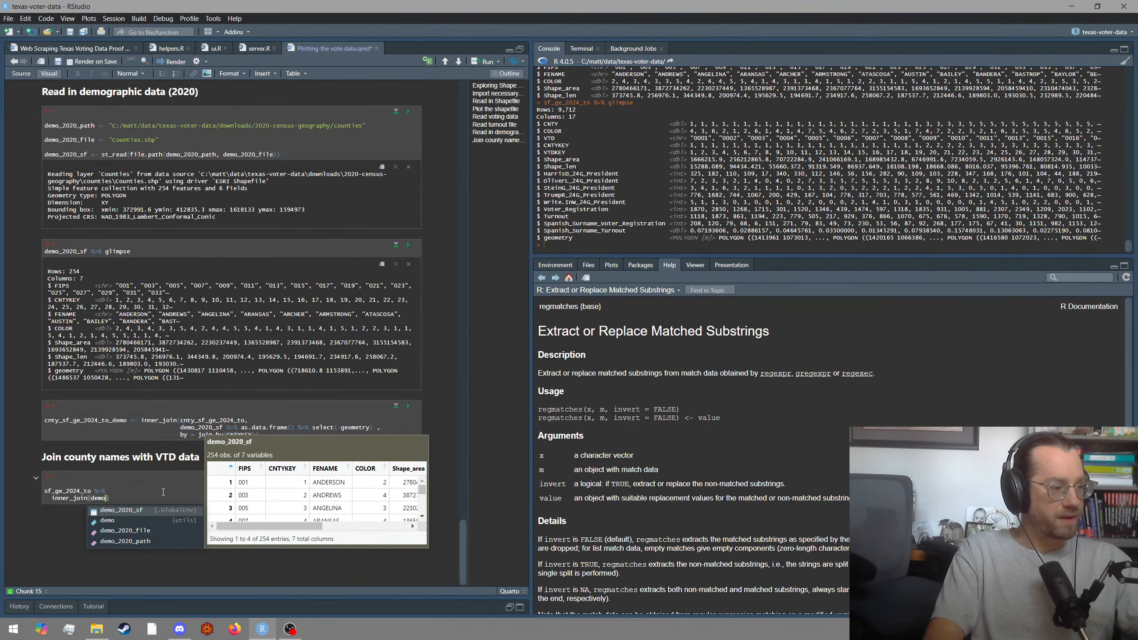
key(Tab)
key(BackSpace)
key(BackSpace)
key(BackSpace)
key(BackSpace)
key(BackSpace)
key(BackSpace)
key(BackSpace)
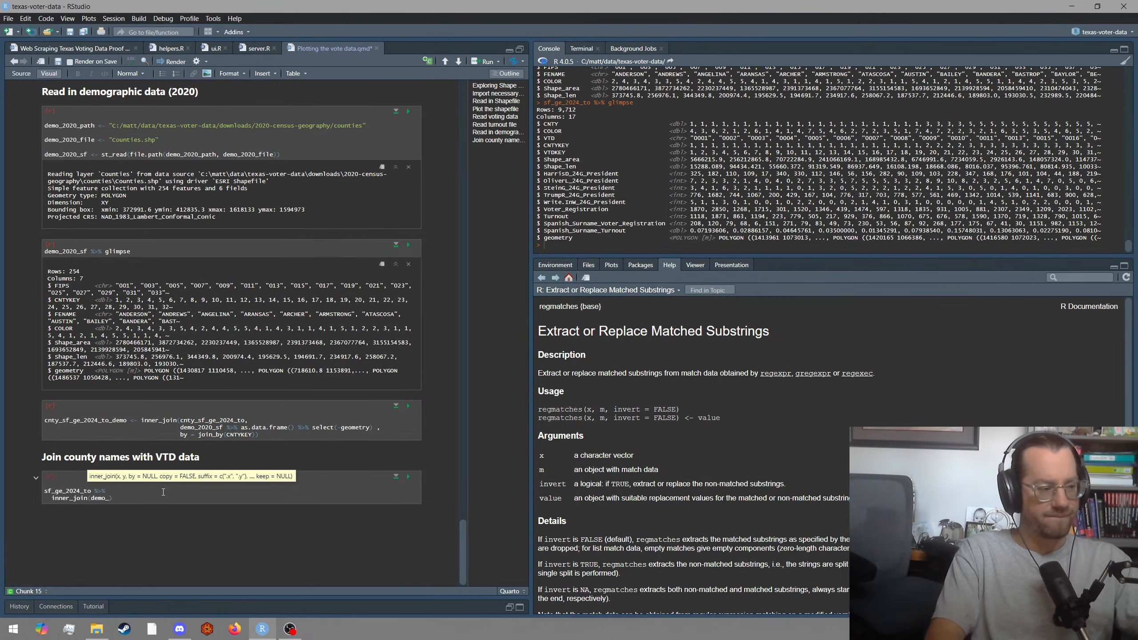
text(2020_sf)
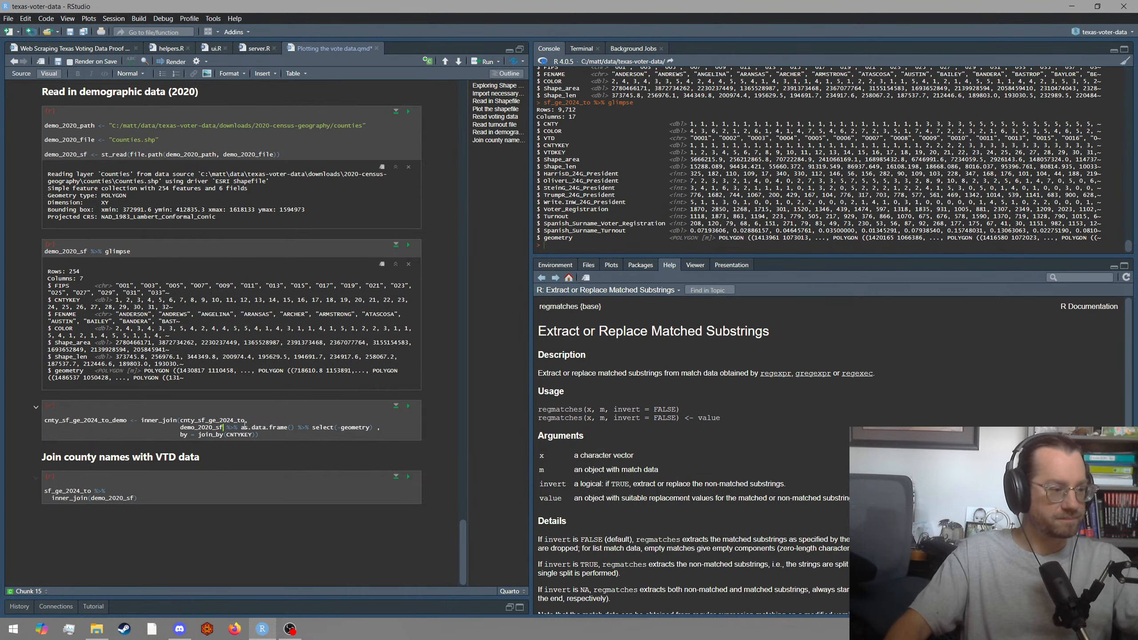
Copy %>% as.data.frame() %>% select(-geometry) from the county join onto demo_2020_sf inside the new inner_join, and remove the extra space.
drag(223, 427, 374, 427)
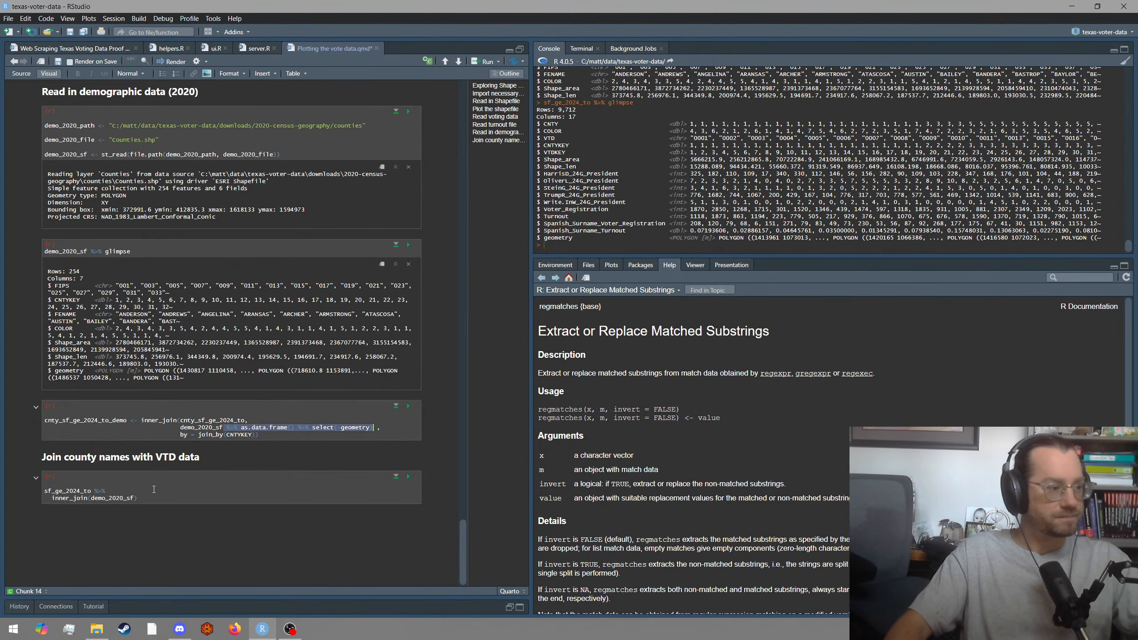
key(ctrl+c)
click(134, 498)
key(ctrl+v)
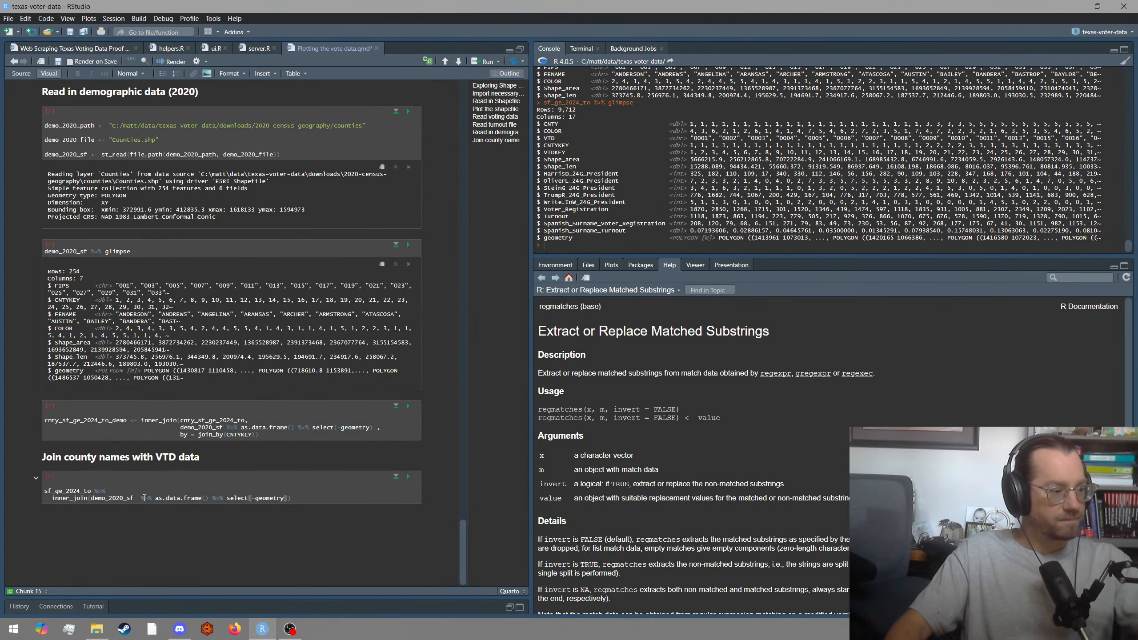
click(144, 498)
key(BackSpace)
double_click(102, 421)
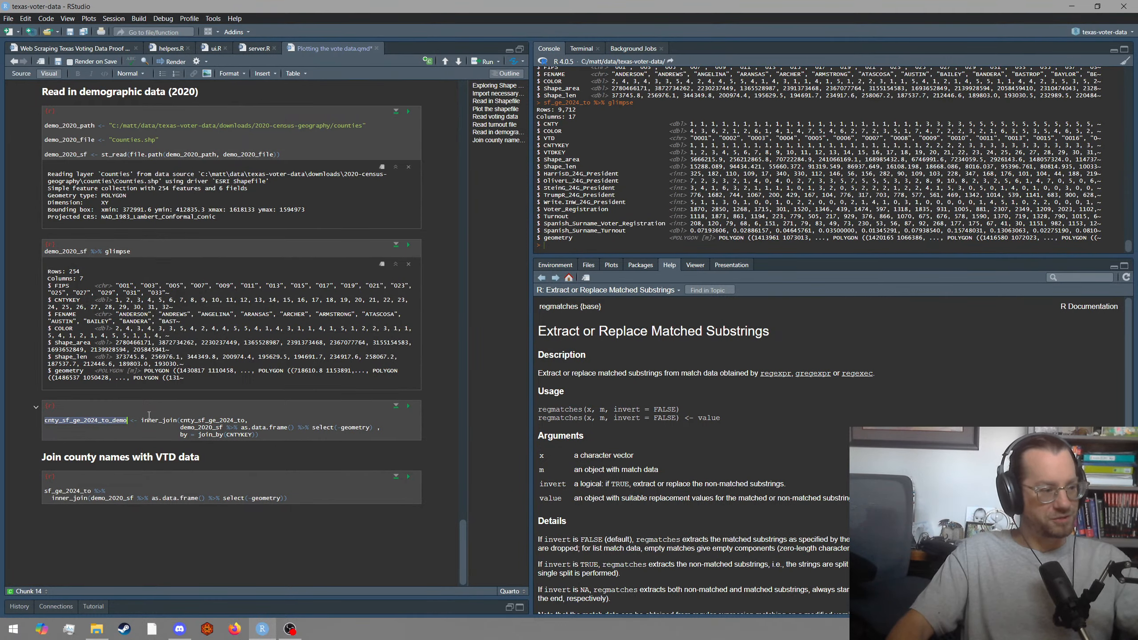
click(71, 491)
double_click(72, 491)
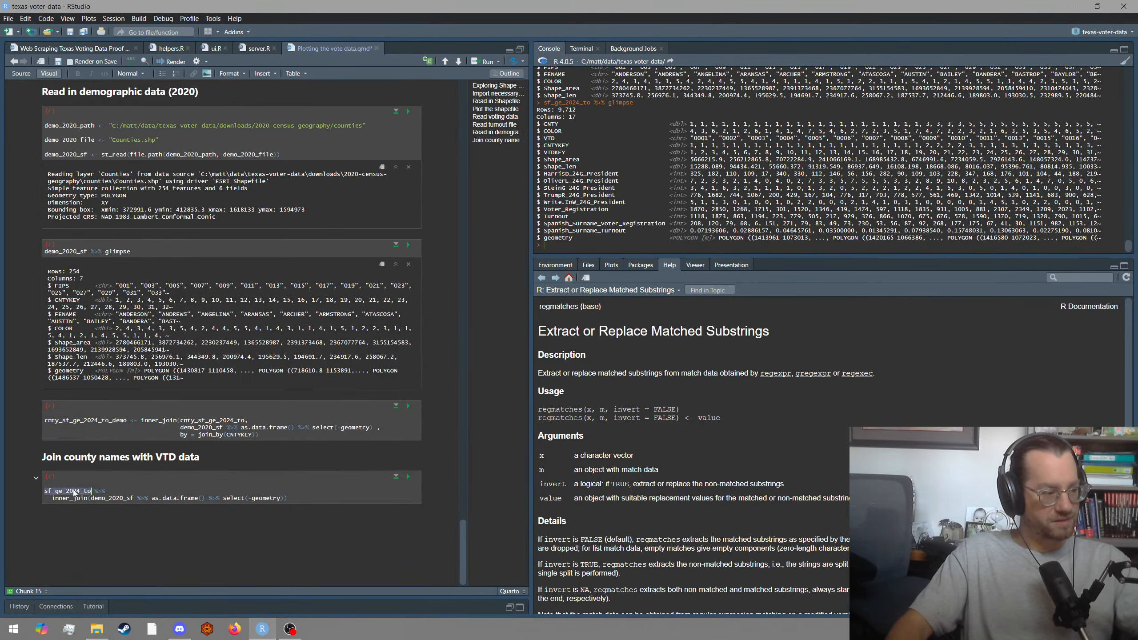
click(170, 489)
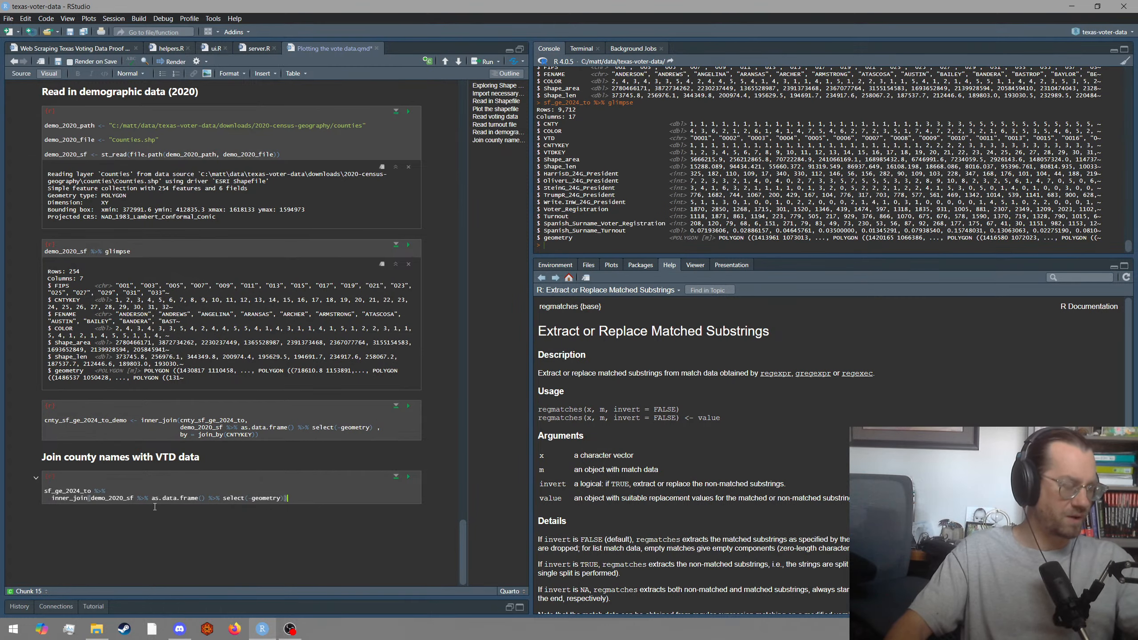
click(330, 492)
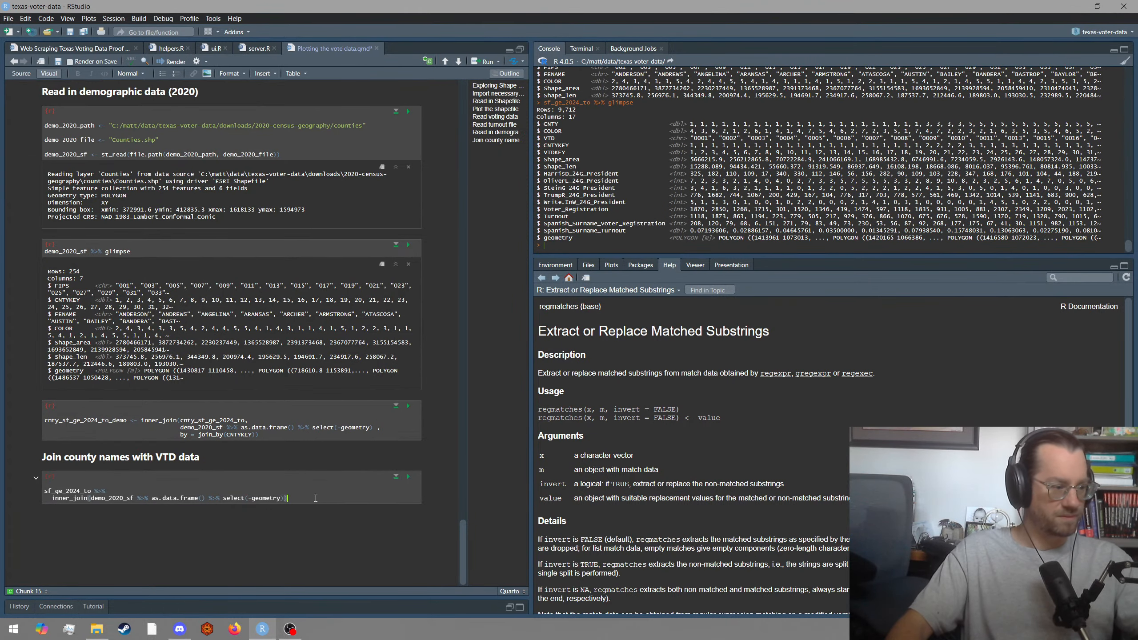
Add the argument by = join_by(CNTYKEY) on a new line inside the VTD chunk's inner_join.
key(Left)
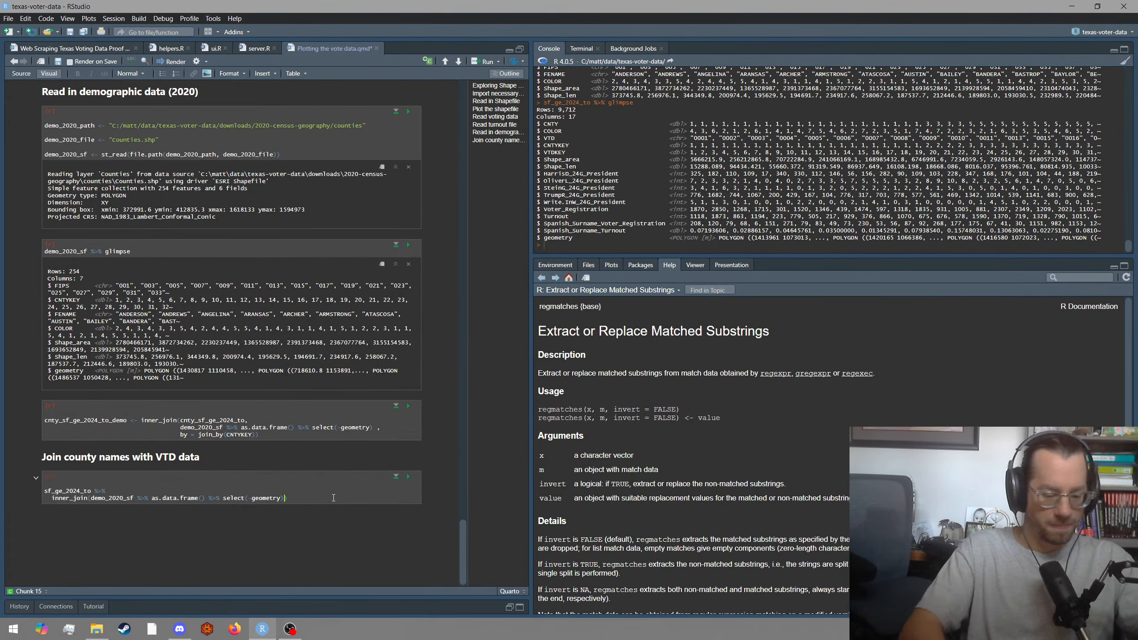
text(,)
key(Return)
text(by)
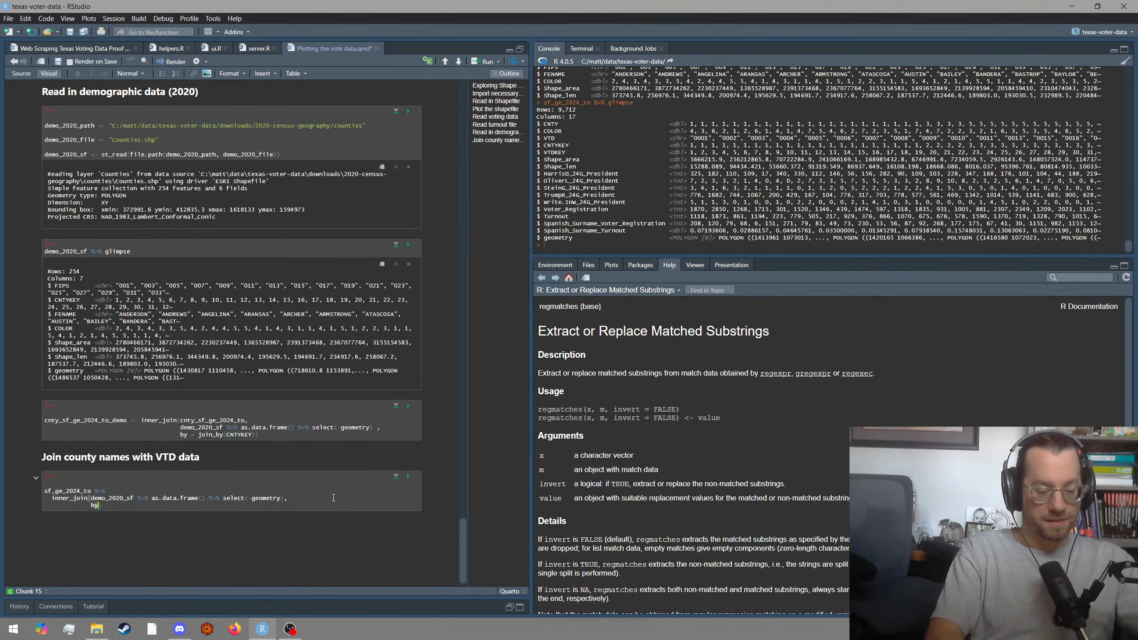
text( = jo)
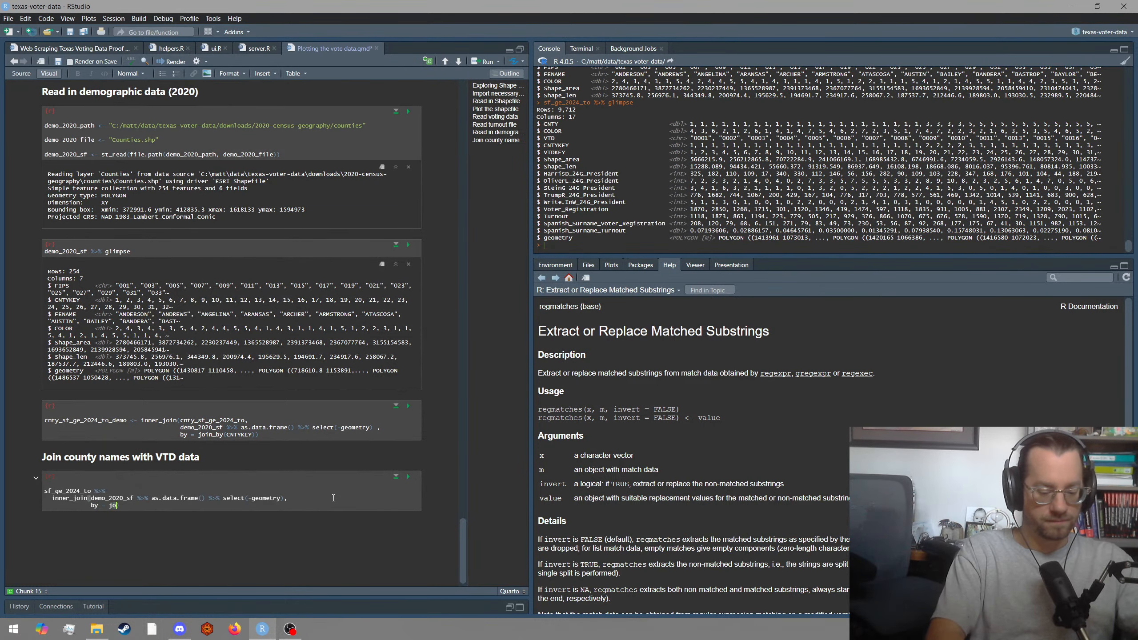
text(in_by()
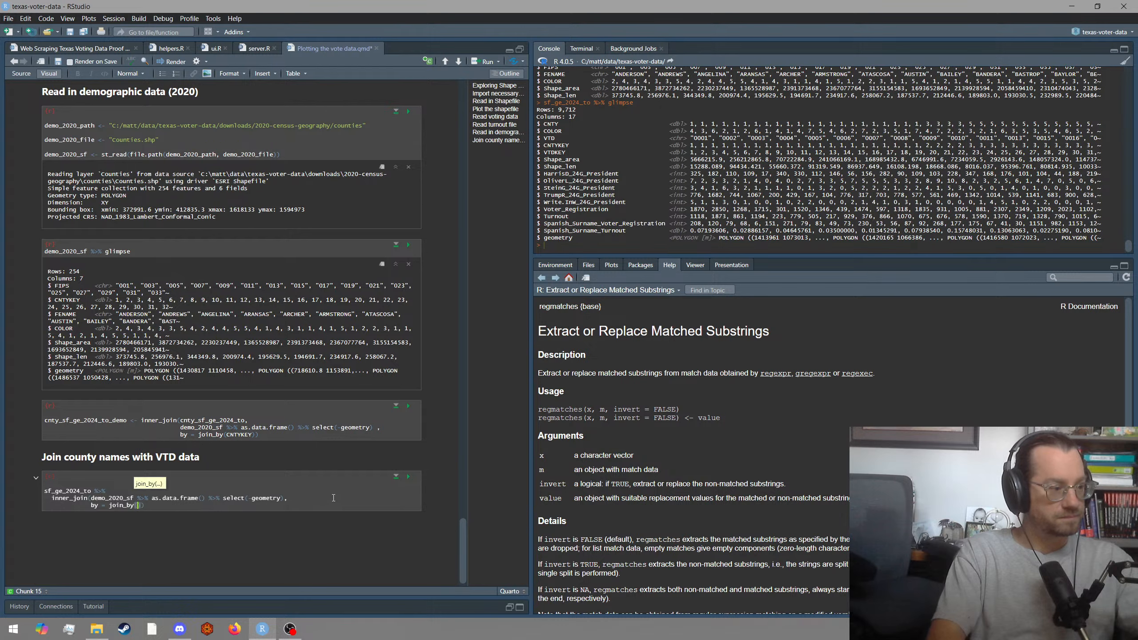
text(CNTYKEY)
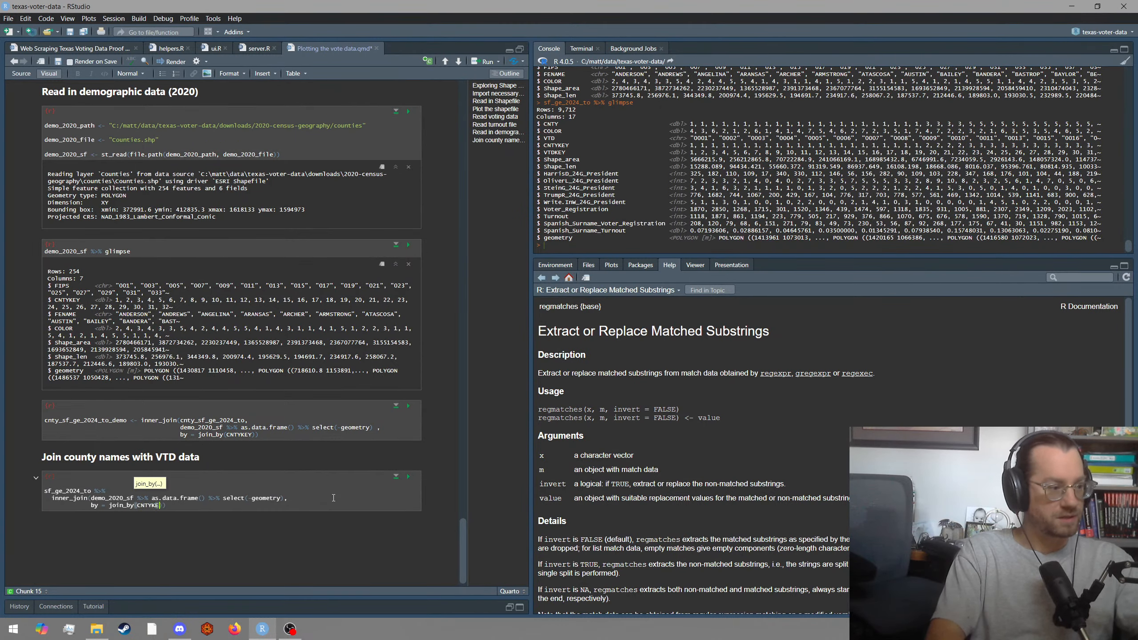
key(Right)
key(Right)
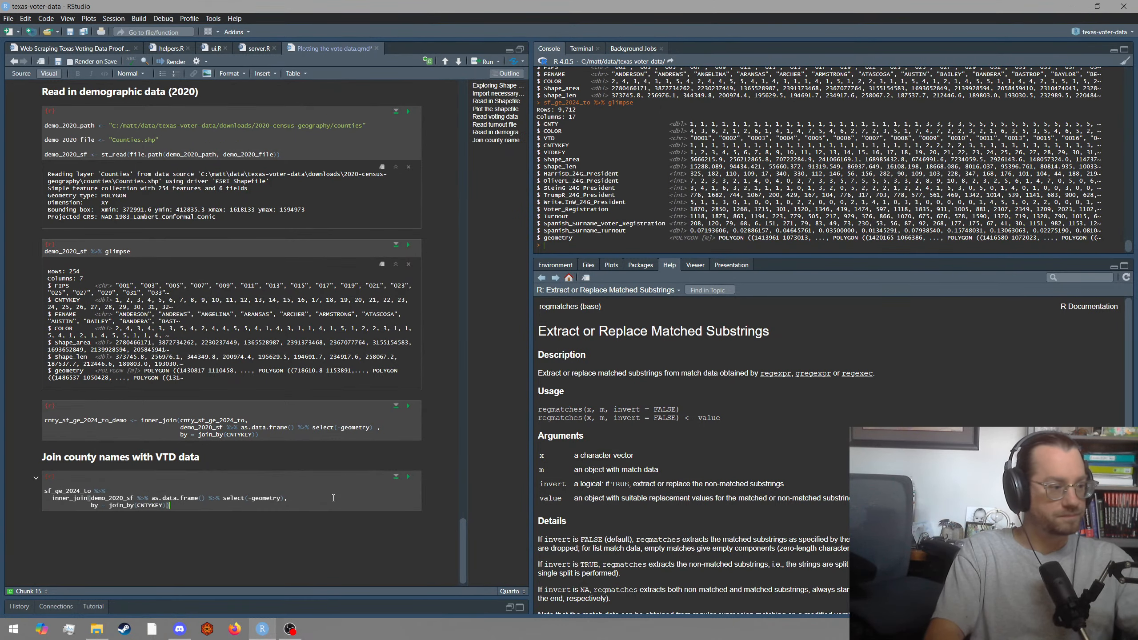
Assign the joined VTD result with -> to a new object named sf_ge_2024_to_featured.
text(-)
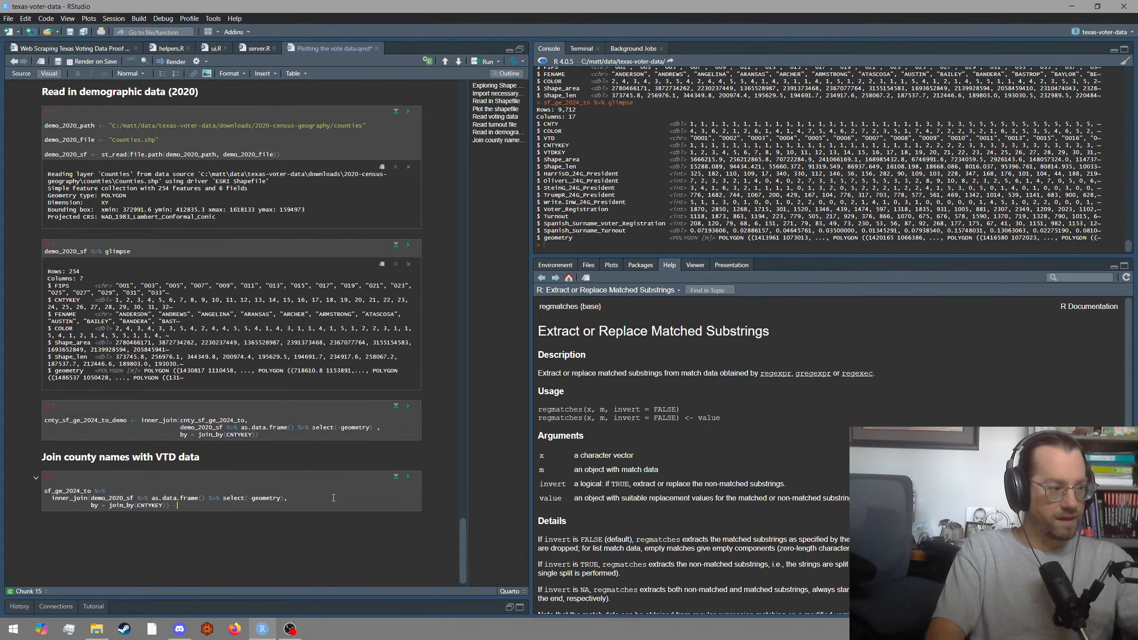
text(> sf)
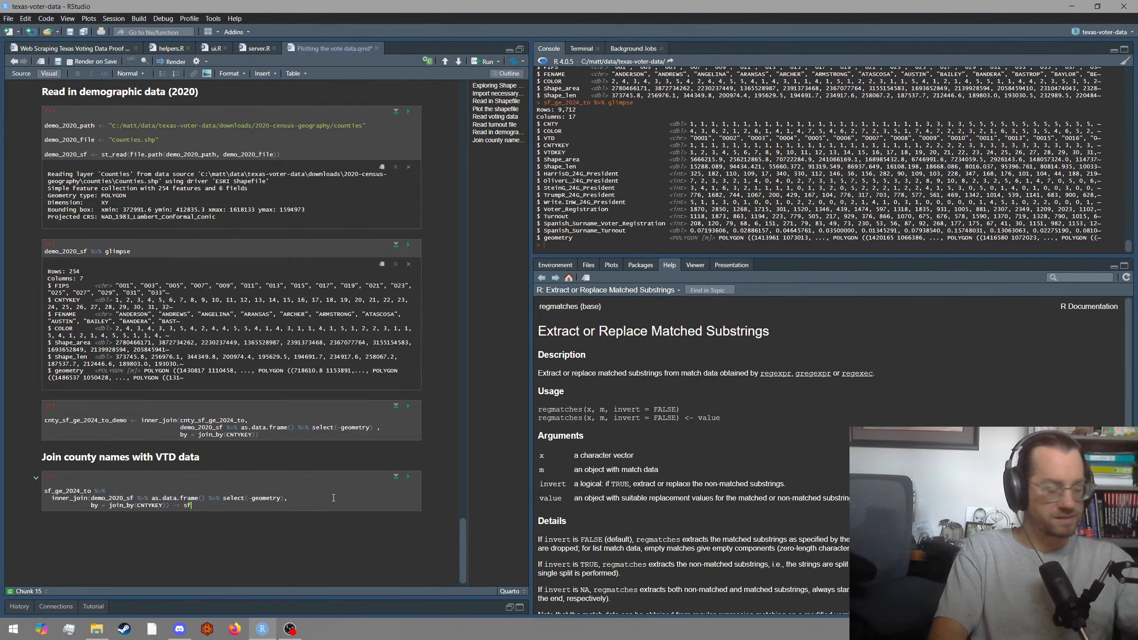
text(_ge_)
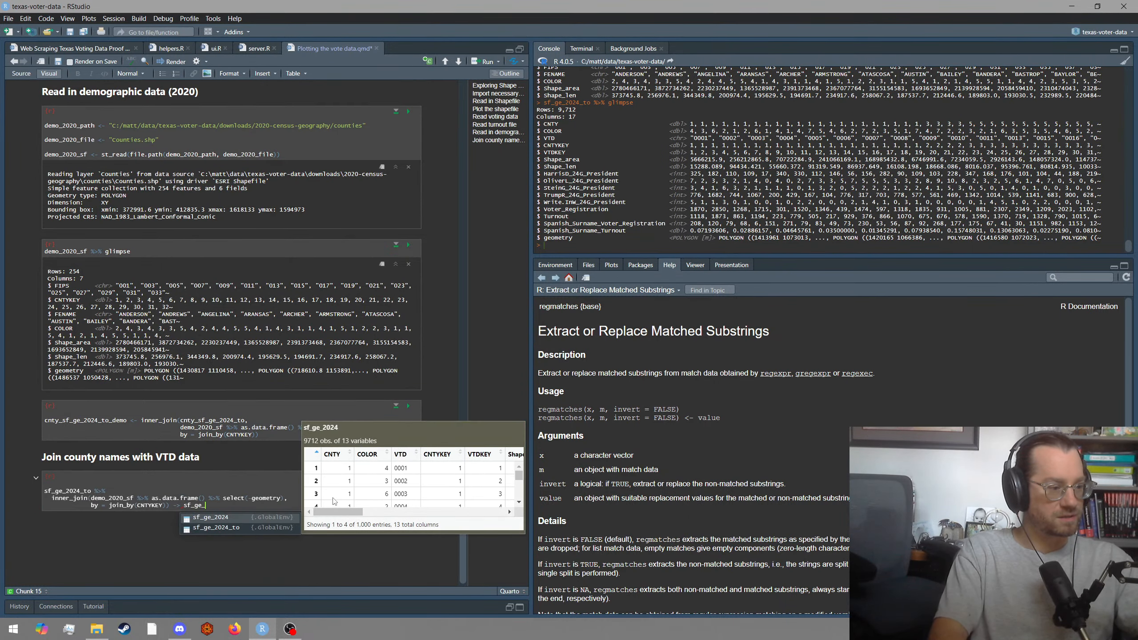
text(2024_to)
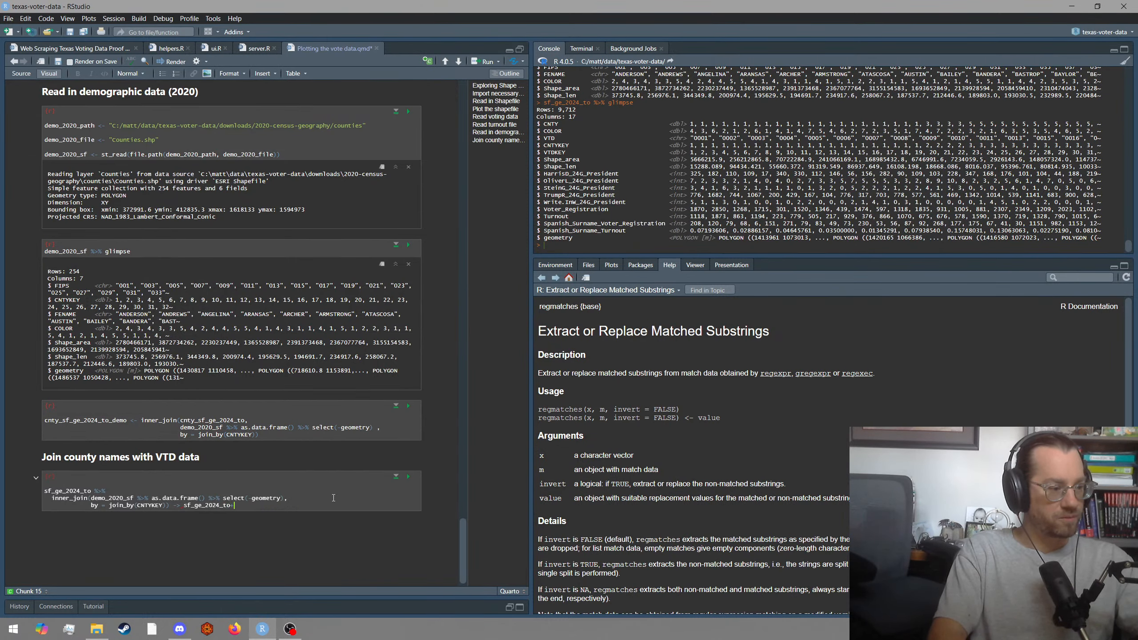
text(_)
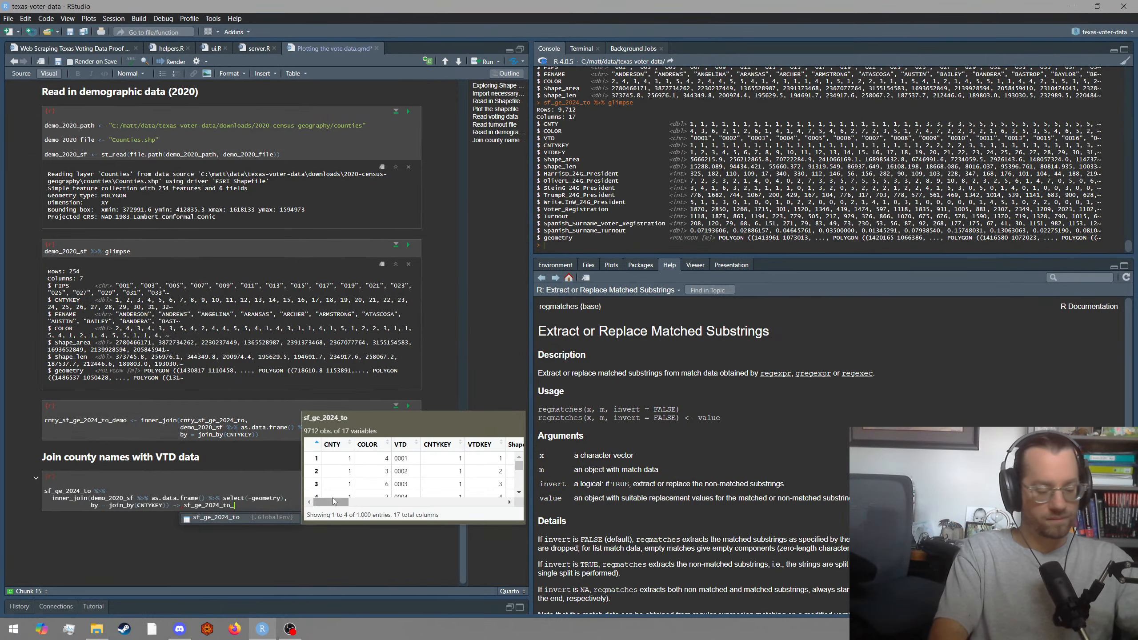
text(plus)
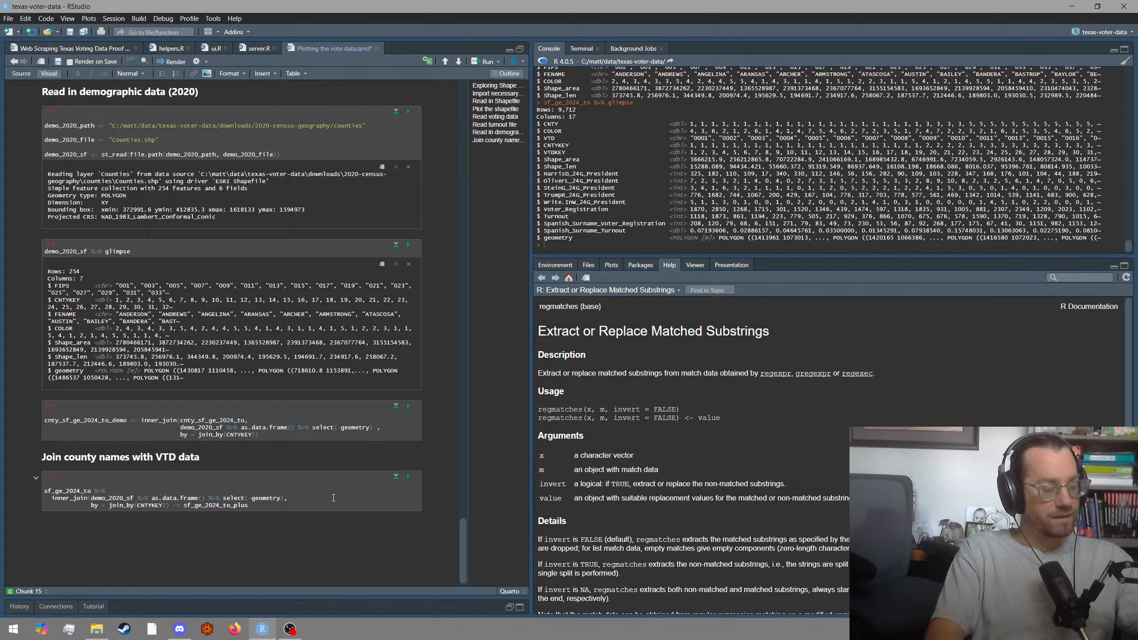
key(BackSpace)
key(BackSpace)
key(BackSpace)
key(BackSpace)
text(featured)
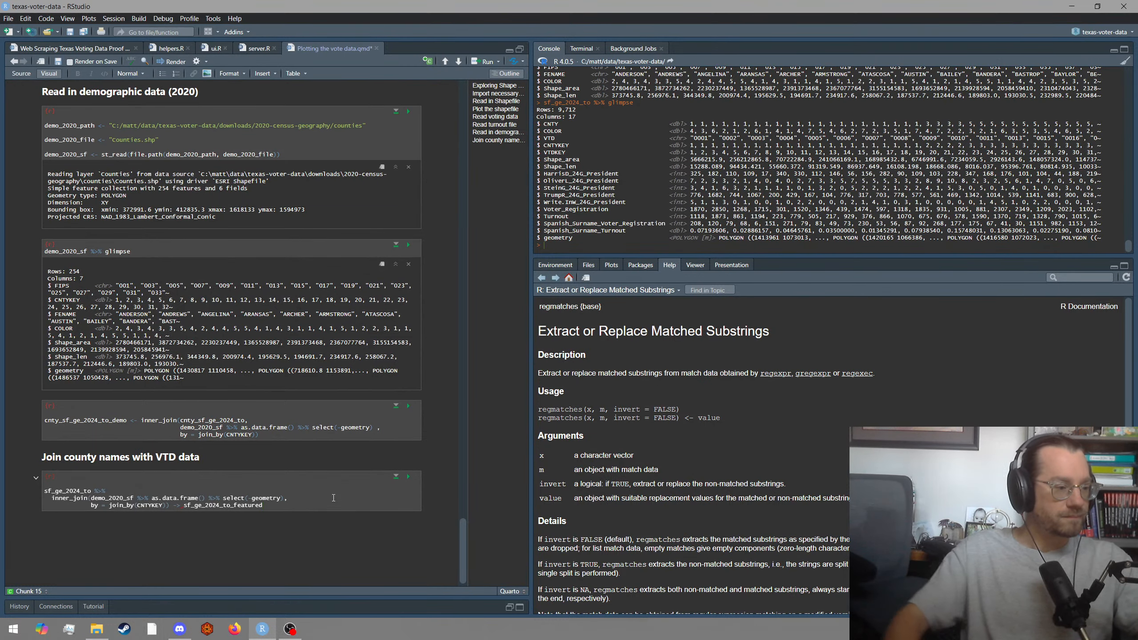
Run the VTD join chunk and save the document, adding blank lines at the end of the chunk.
click(277, 498)
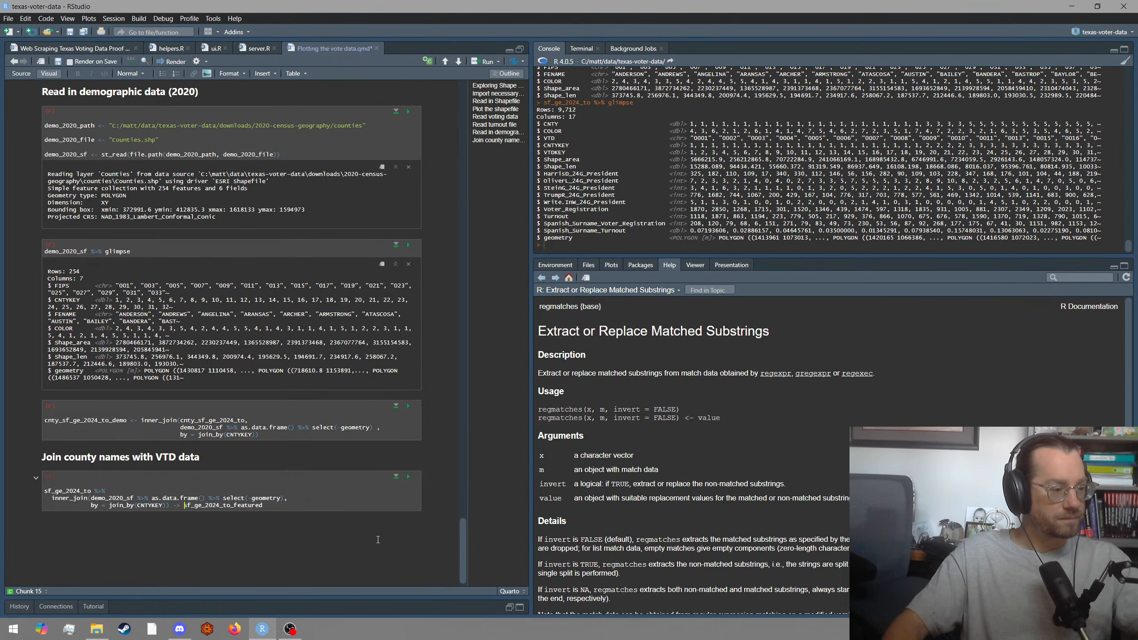
click(408, 477)
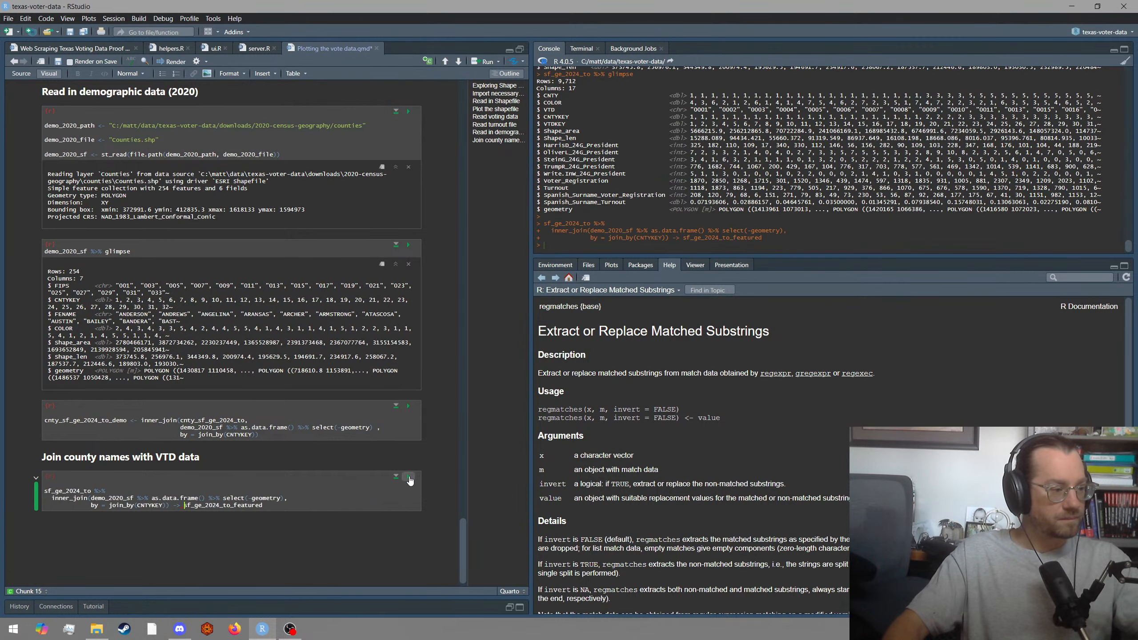
click(316, 502)
key(Return)
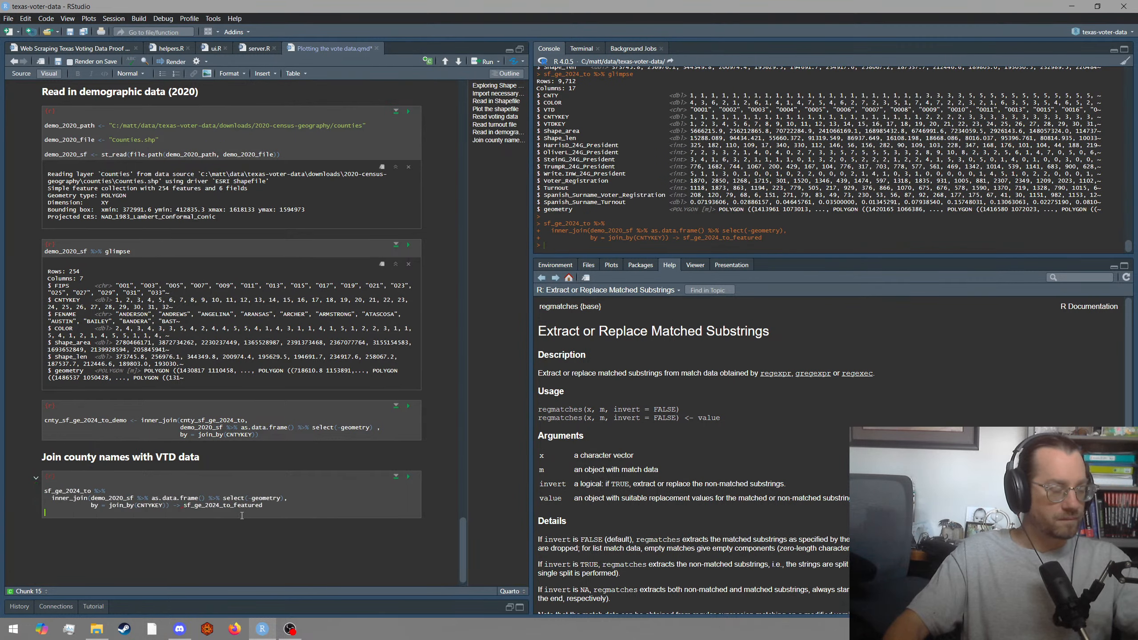
key(ctrl+s)
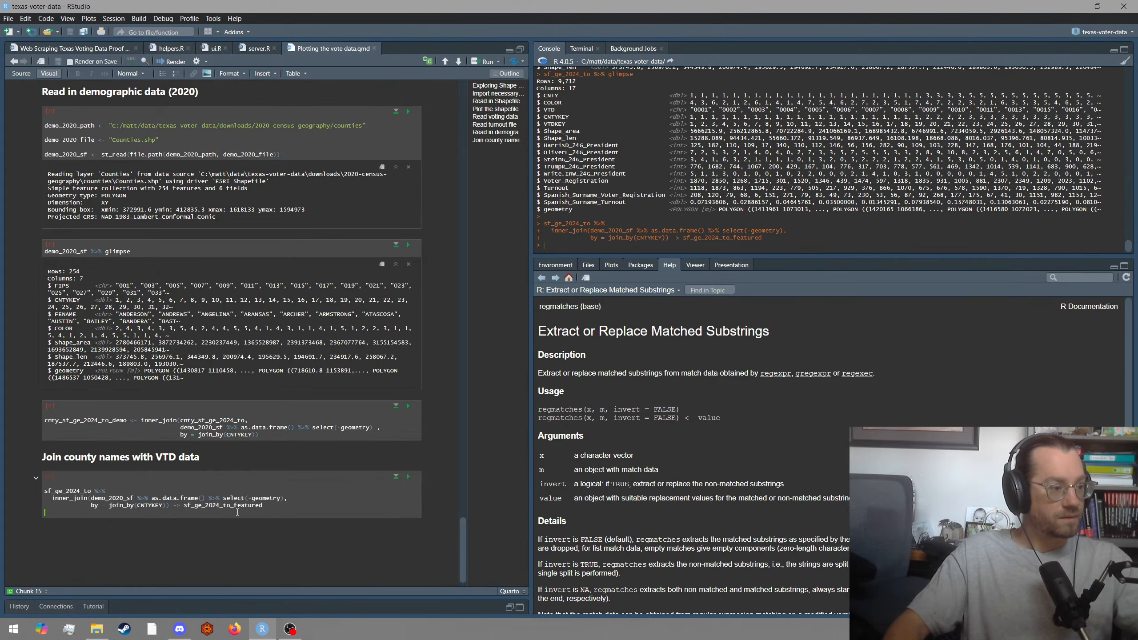
key(Return)
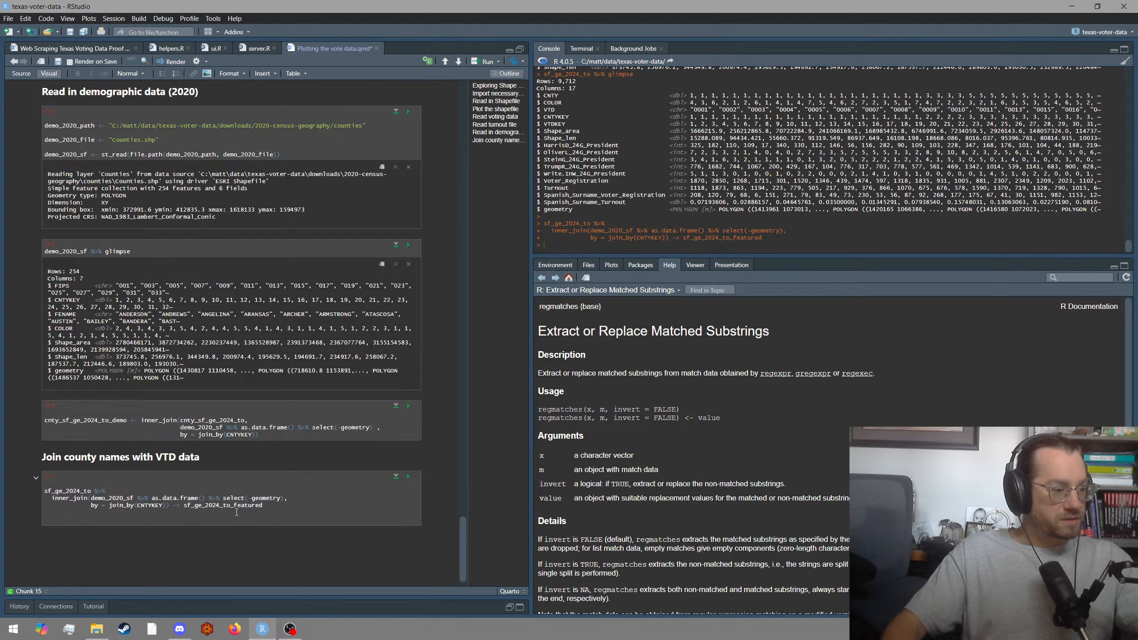
Inspect the joined columns by running sf_ge_2024_to_featured %>% glimpse in the console.
click(636, 217)
text(sf_ge_2024_to_featured)
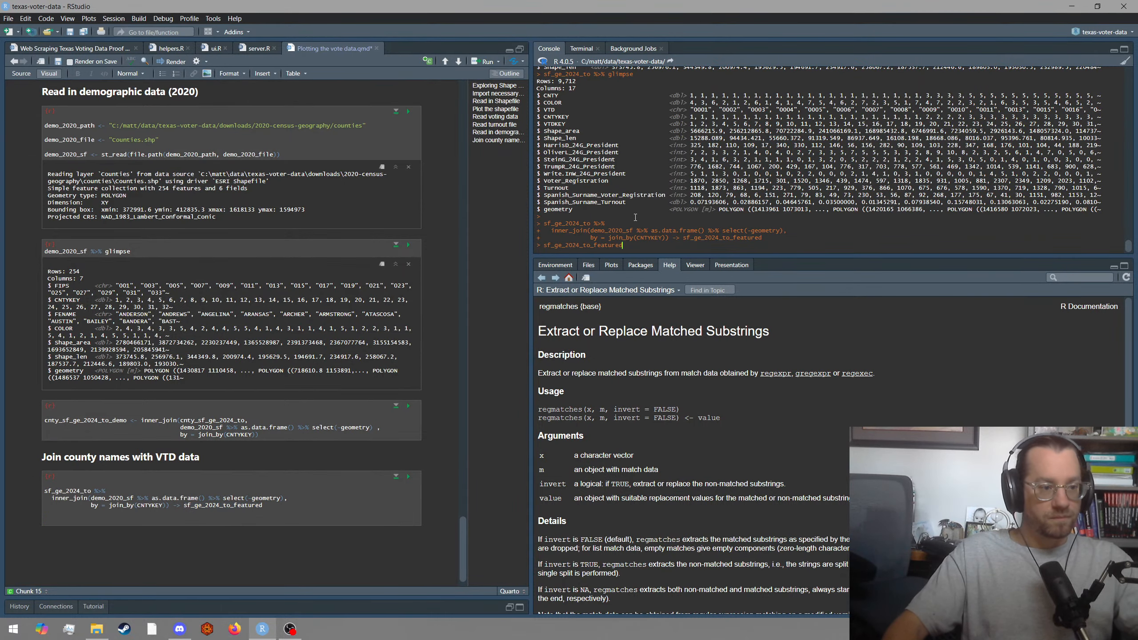
text( %>% g)
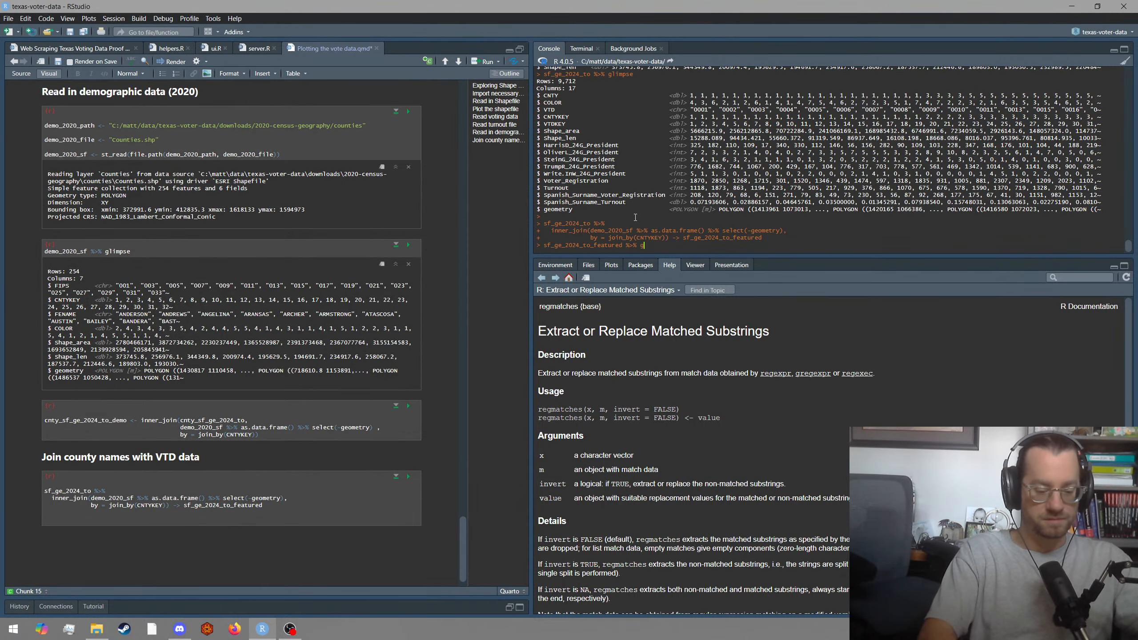
text(limpse)
key(Return)
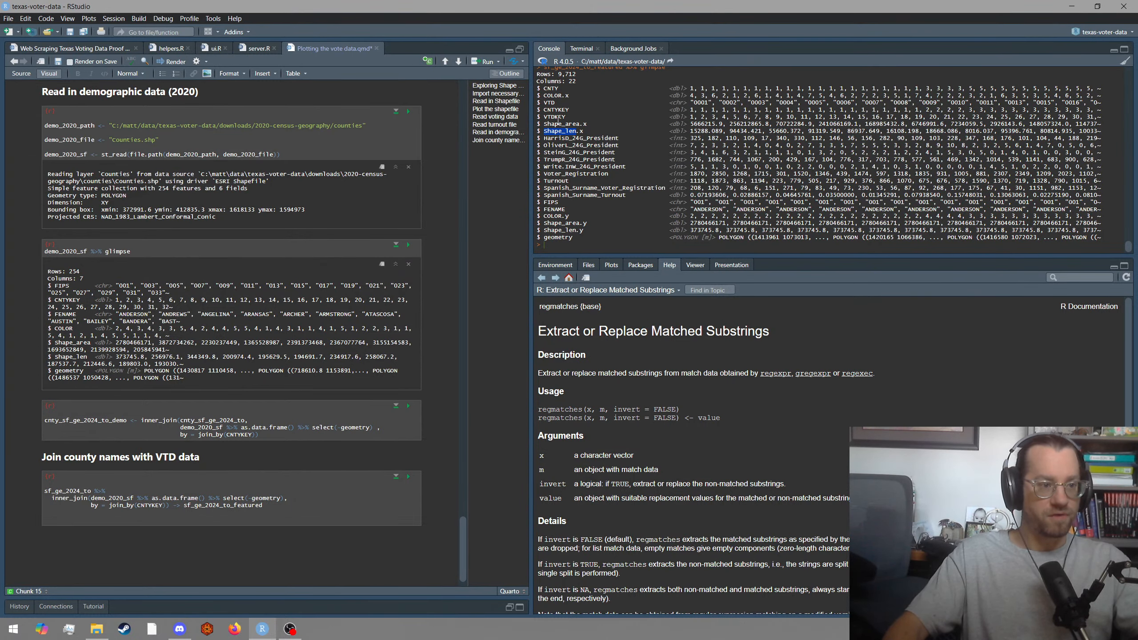
Look up the help for inner_join and read how its suffix and keep arguments handle duplicate columns.
click(309, 509)
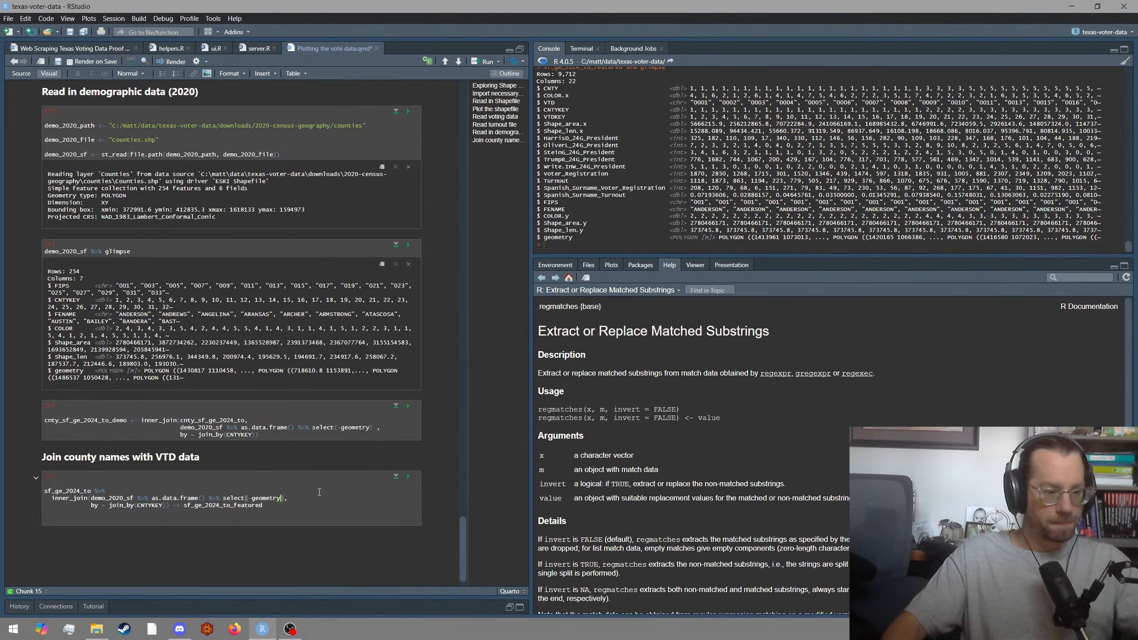
scroll(669, 466, down, 6)
scroll(668, 462, down, 3)
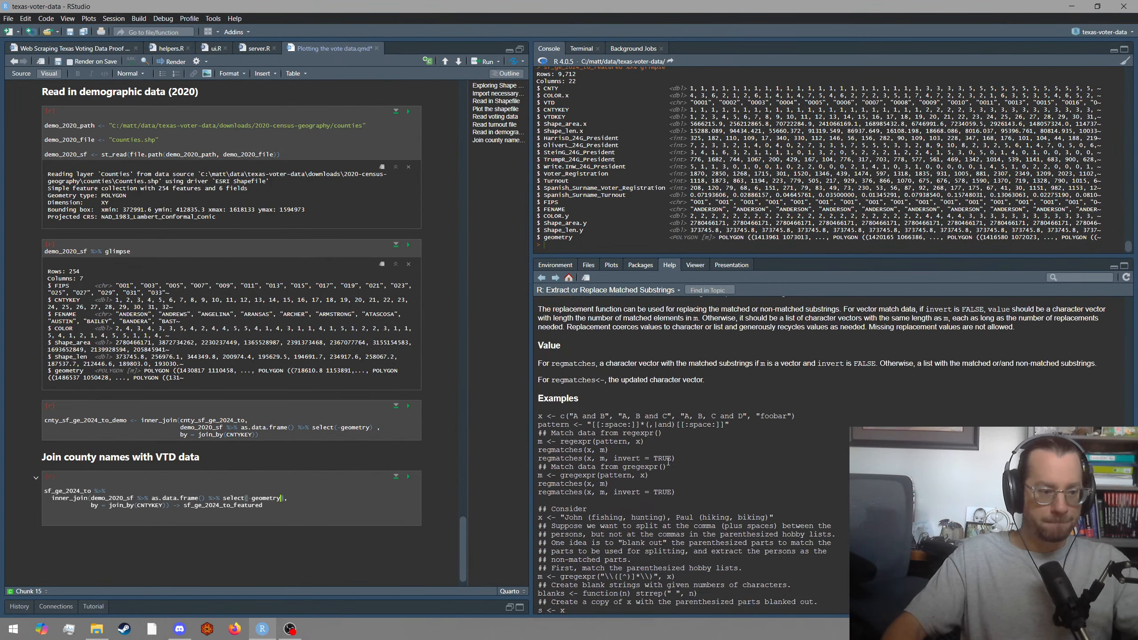
text(?)
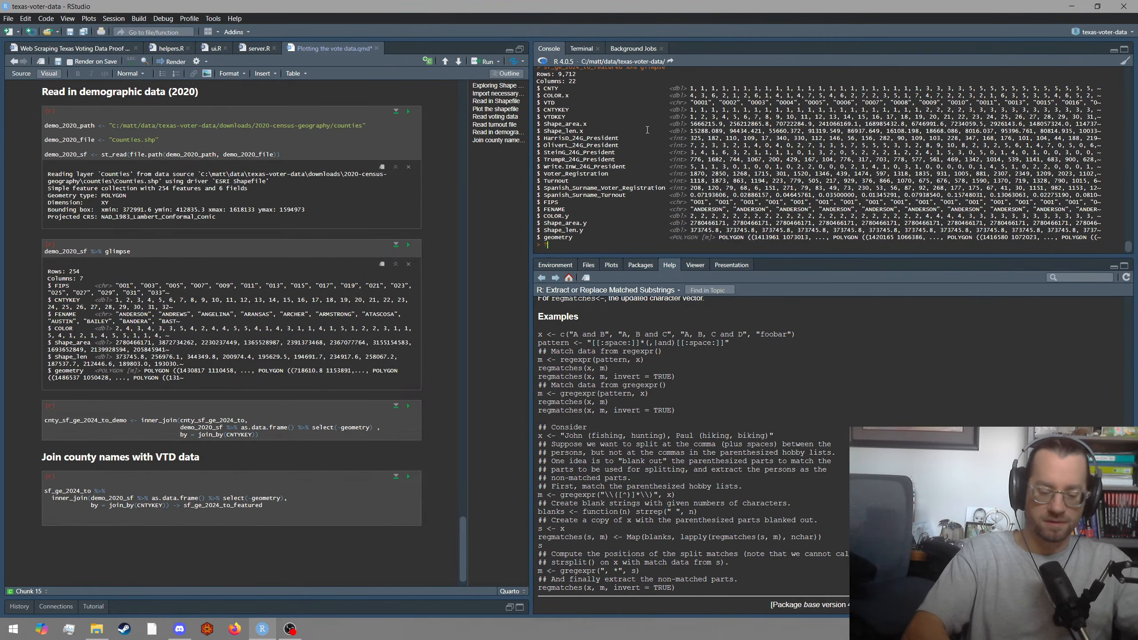
text(in)
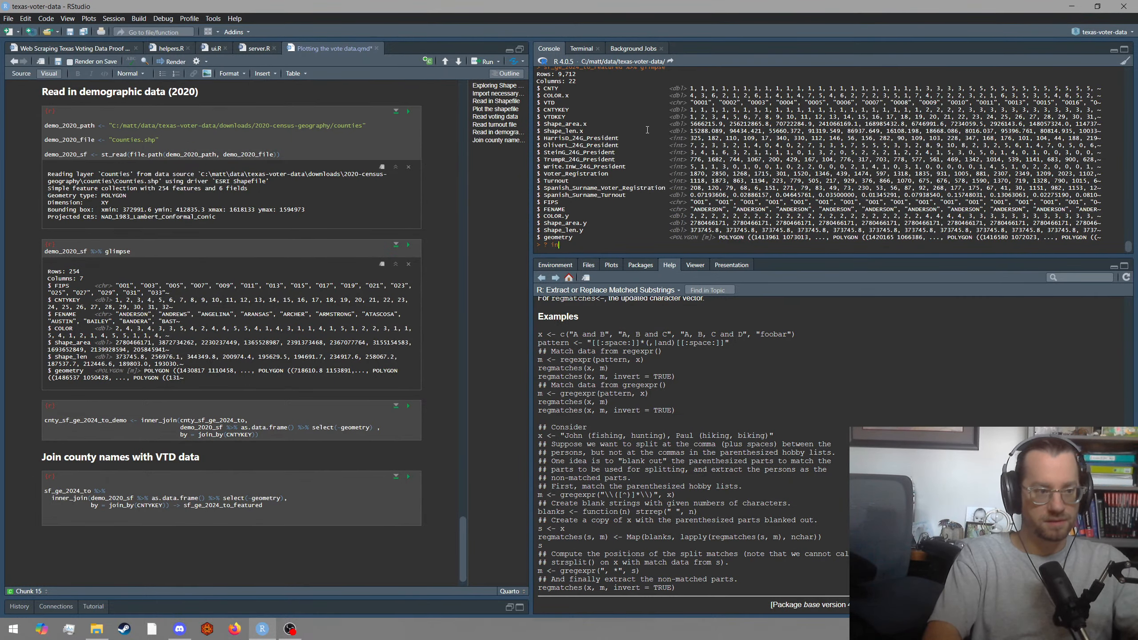
text(ner_join)
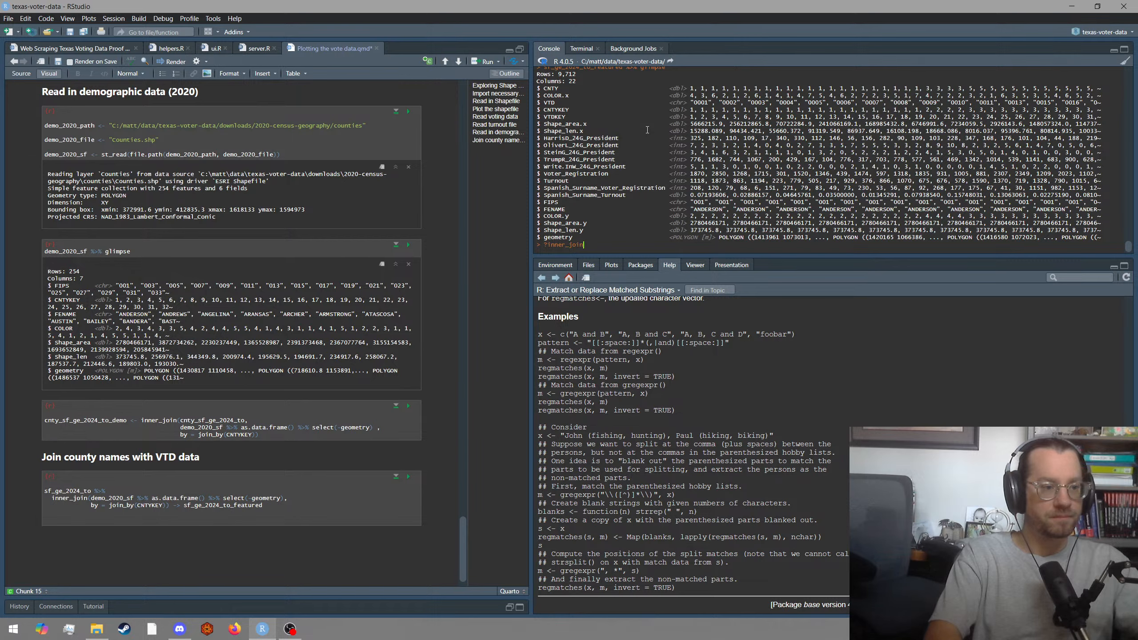
key(Return)
scroll(662, 354, down, 5)
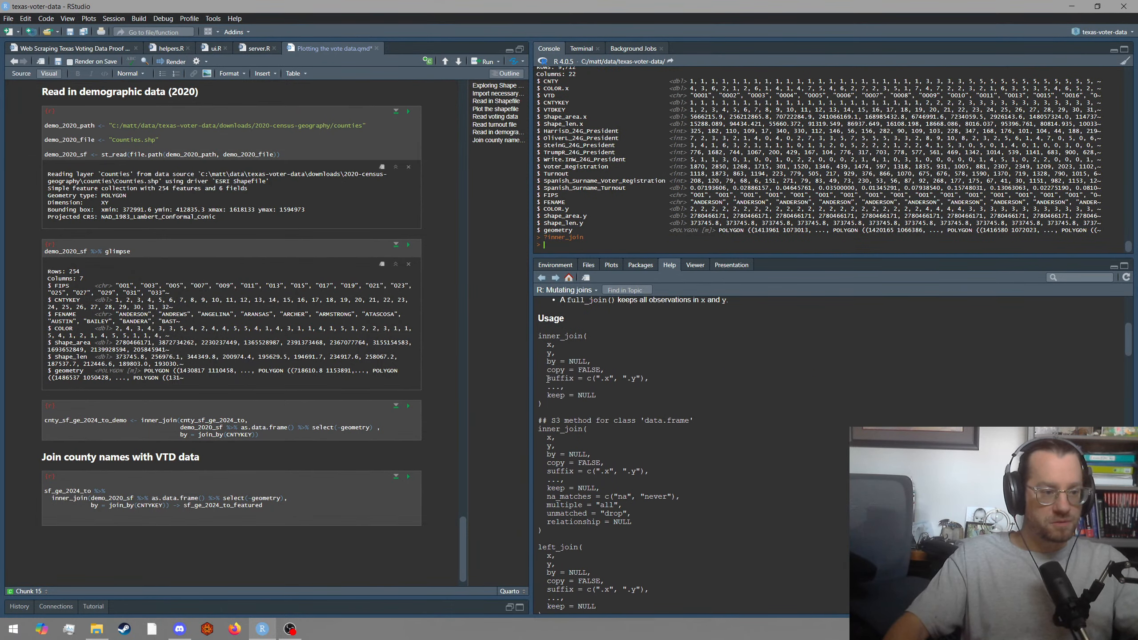
drag(547, 379, 650, 381)
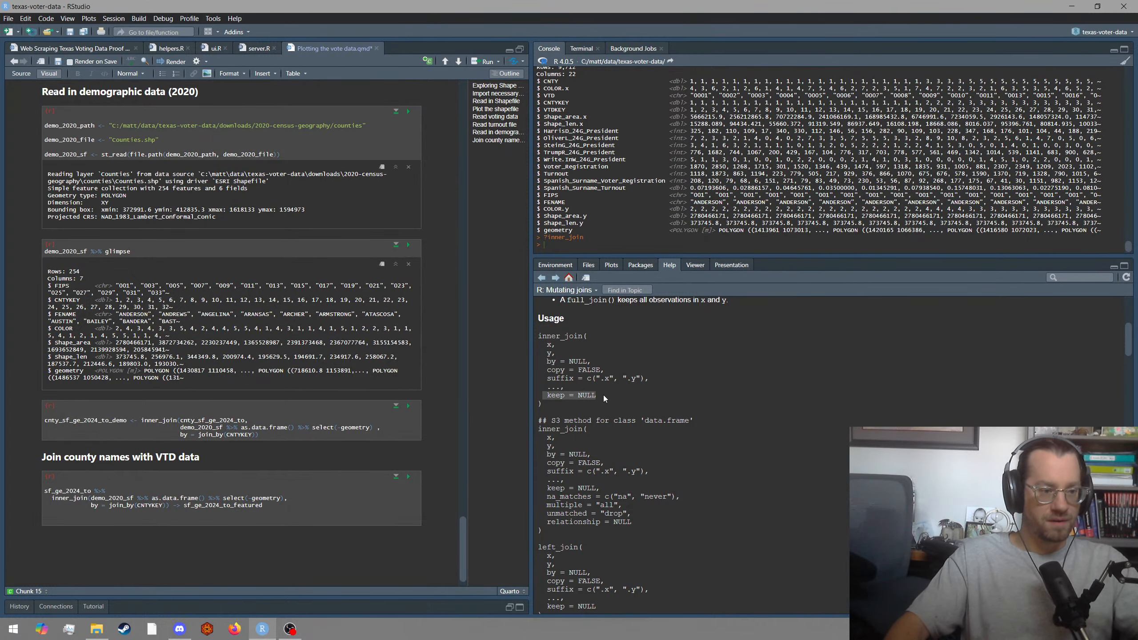
scroll(682, 390, down, 5)
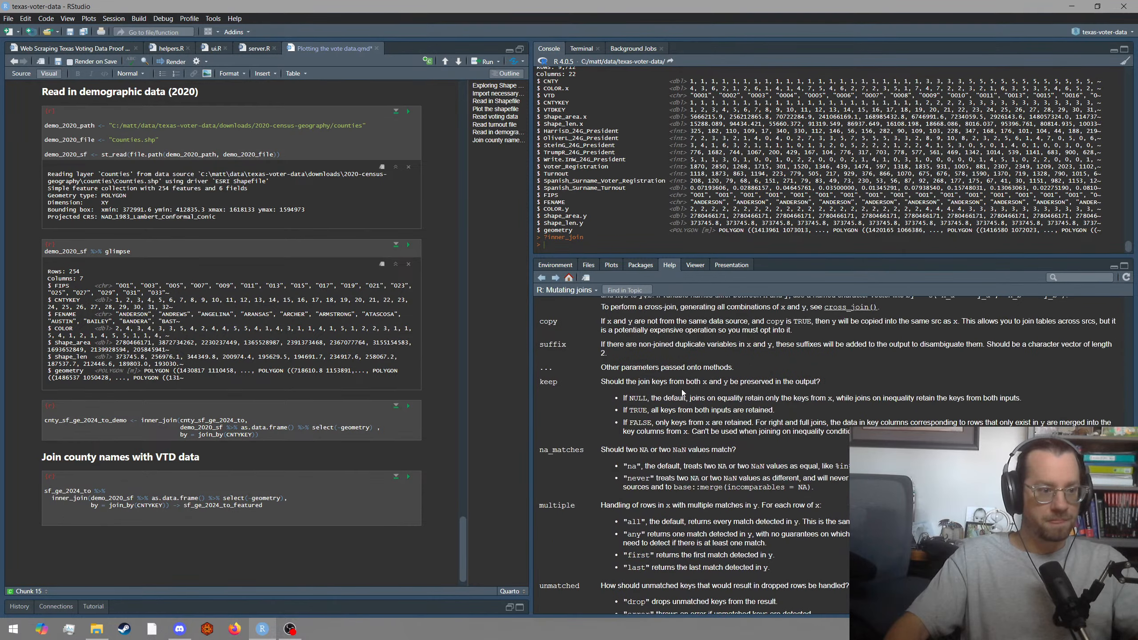
scroll(682, 393, down, 3)
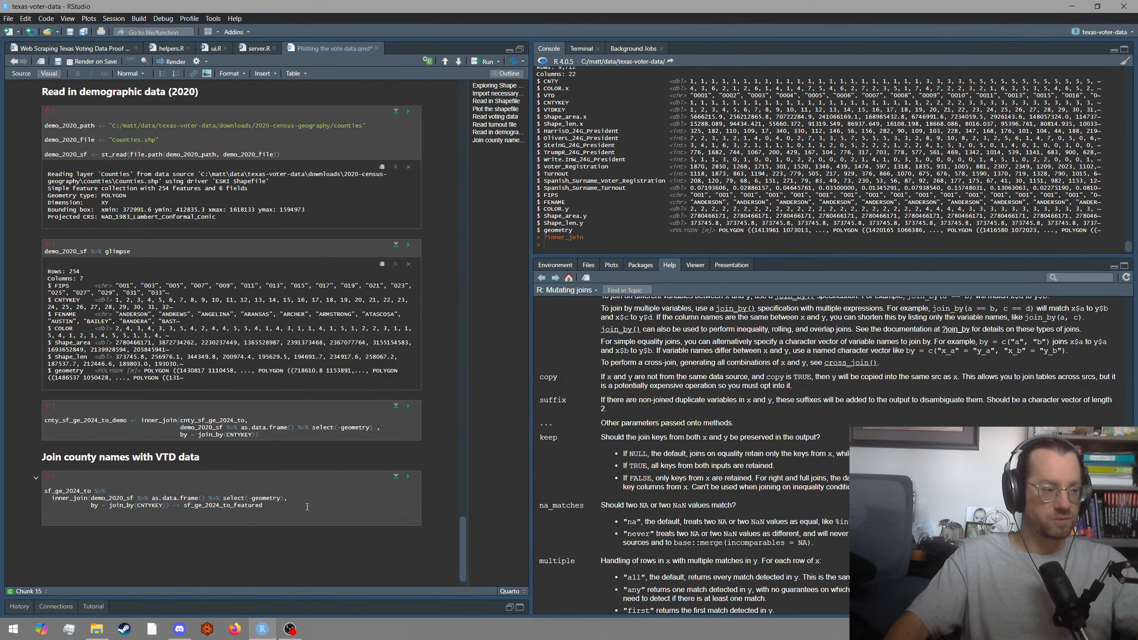
click(279, 498)
text(,)
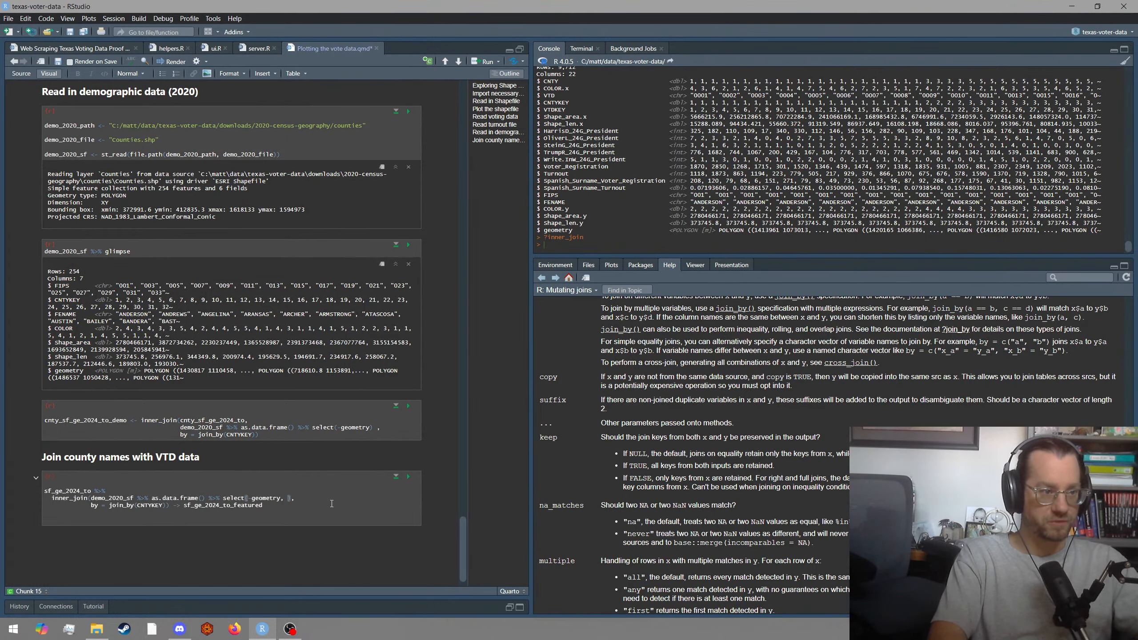
text( shape)
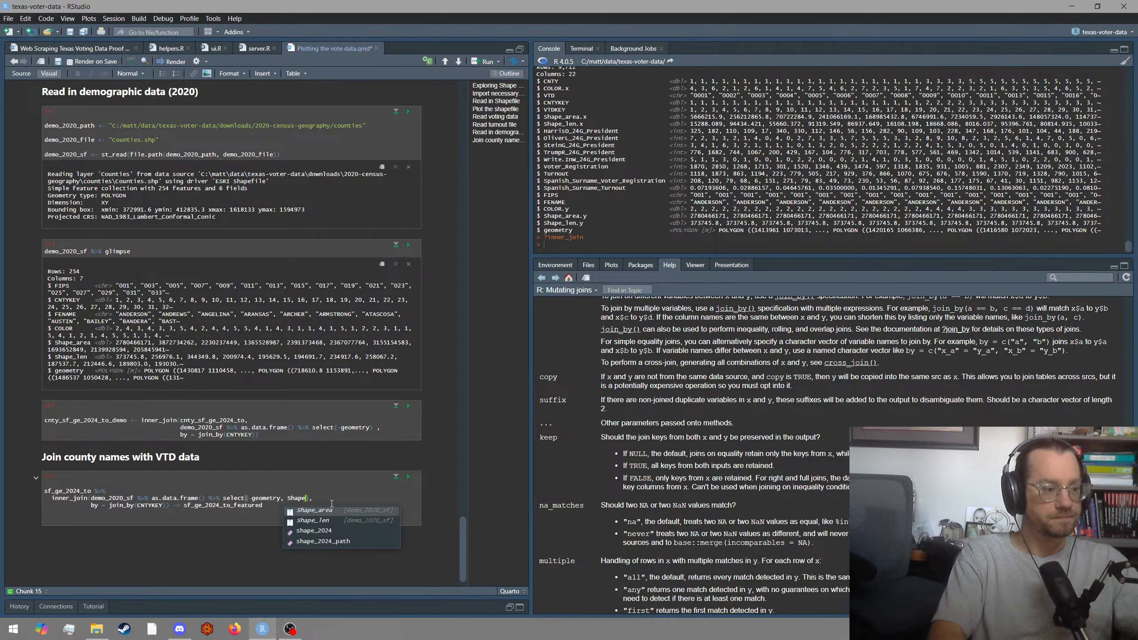
key(Return)
text(,)
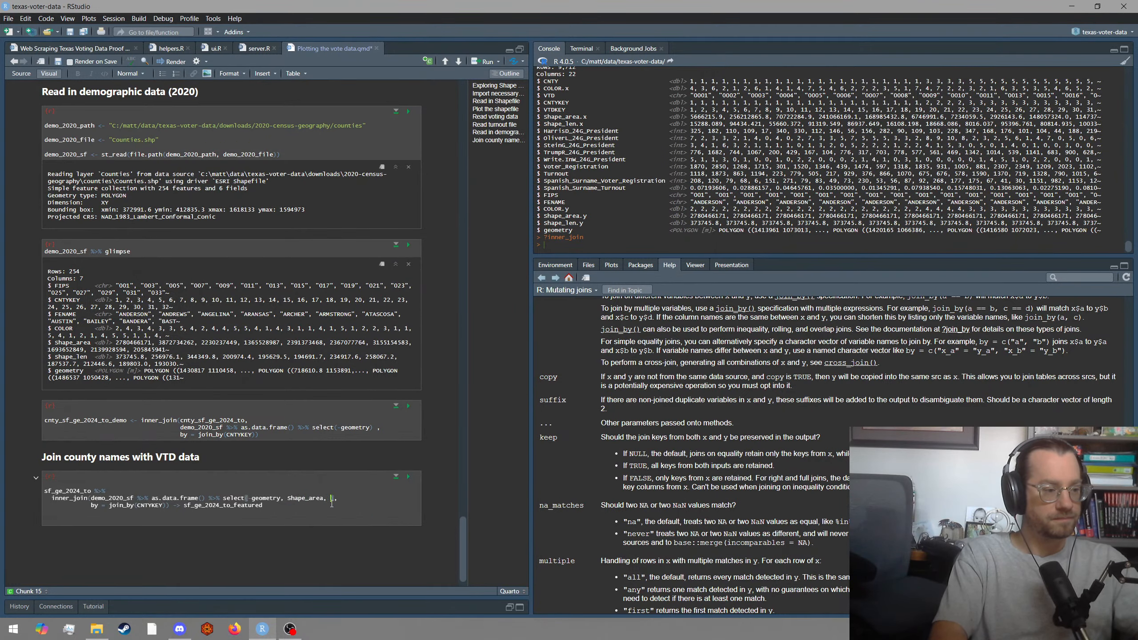
key(BackSpace)
key(Left)
key(Left)
key(Left)
key(Left)
key(Left)
key(Left)
key(Left)
key(Left)
key(Left)
key(Left)
key(Left)
key(Left)
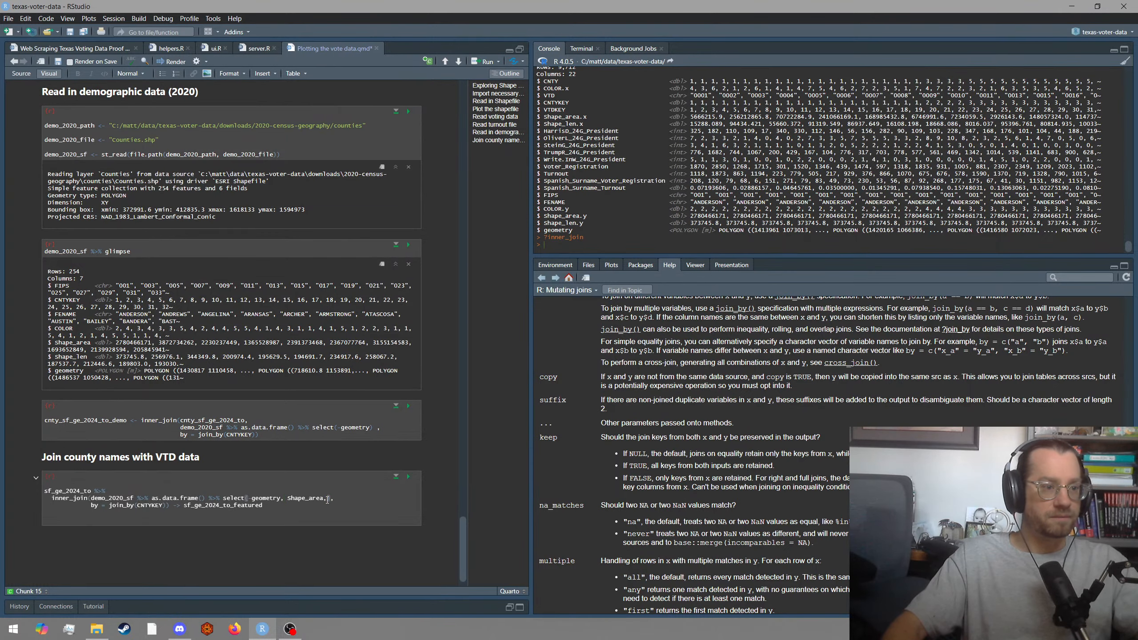
click(327, 499)
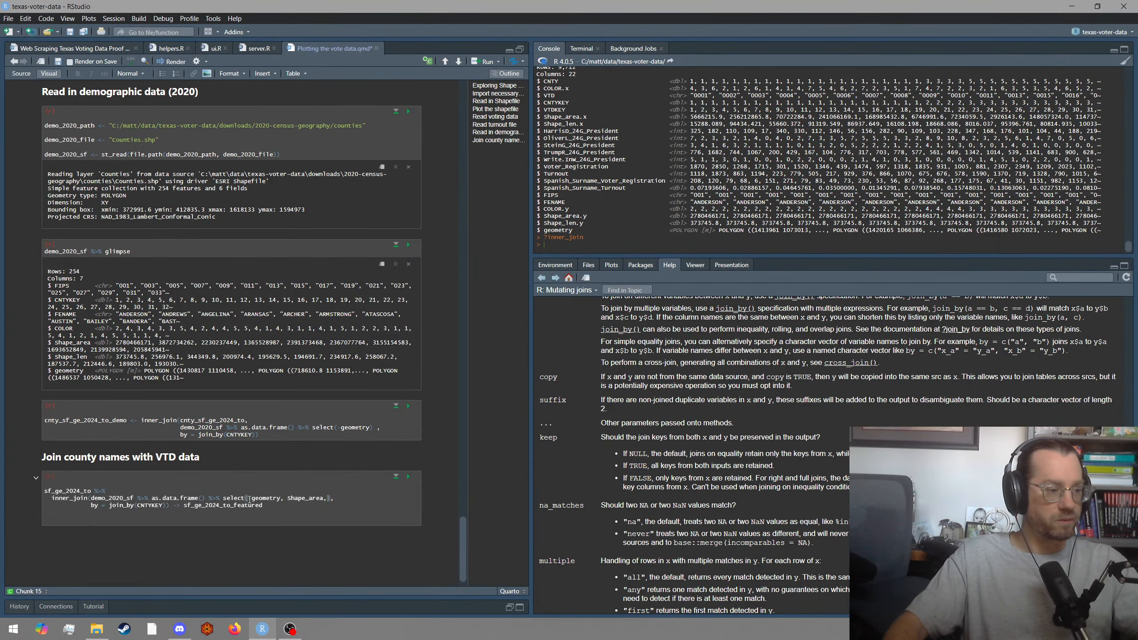
Make the VTD join select only CNTYKEY, FIPS and FENAME from demo_2020_sf, and rerun the chunk.
drag(249, 498, 329, 498)
key(BackSpace)
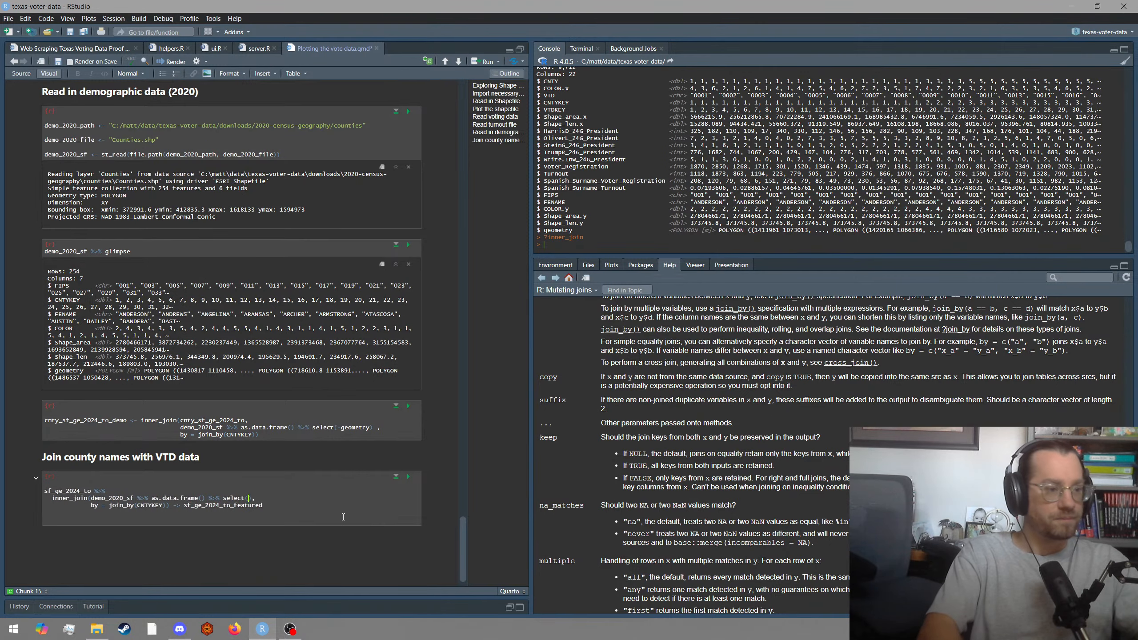
text(CNTYKEY)
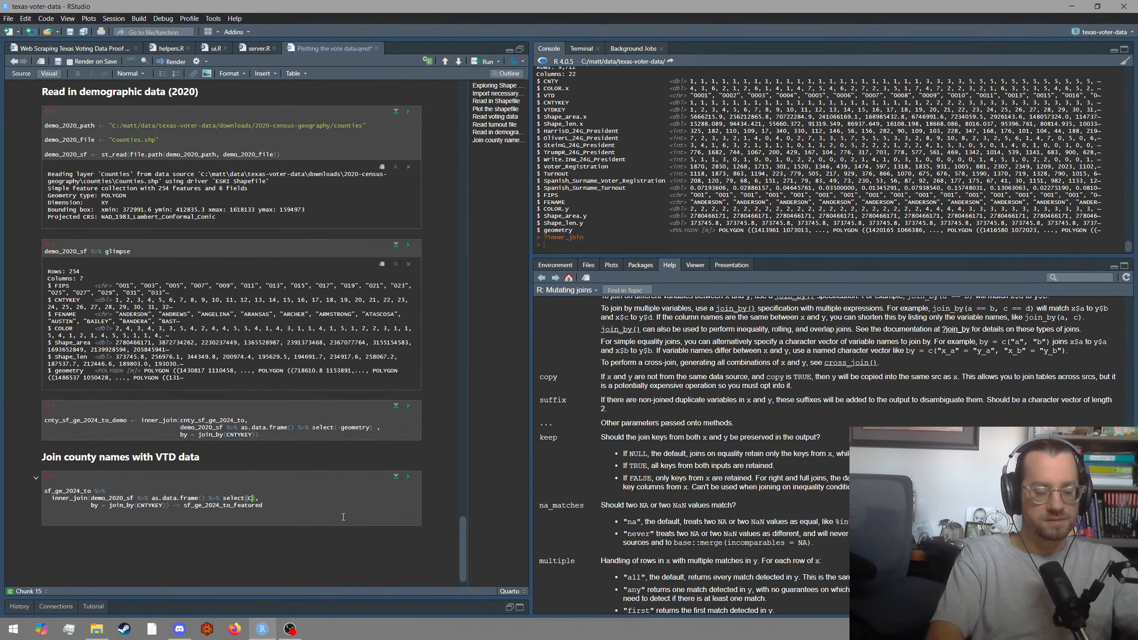
text(, )
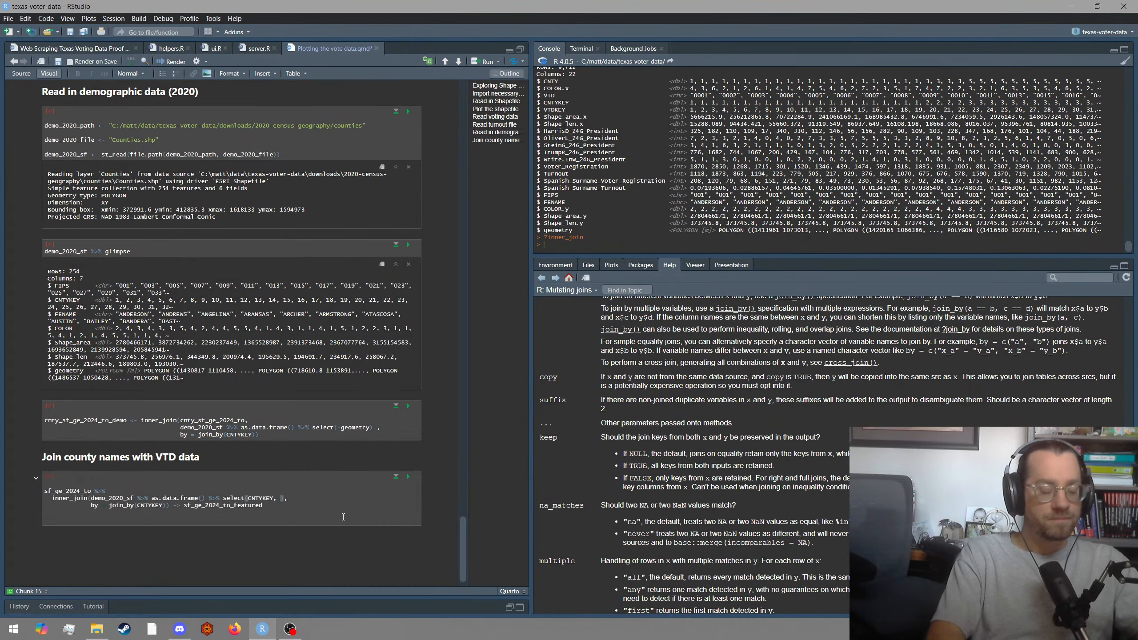
text(FIPS,)
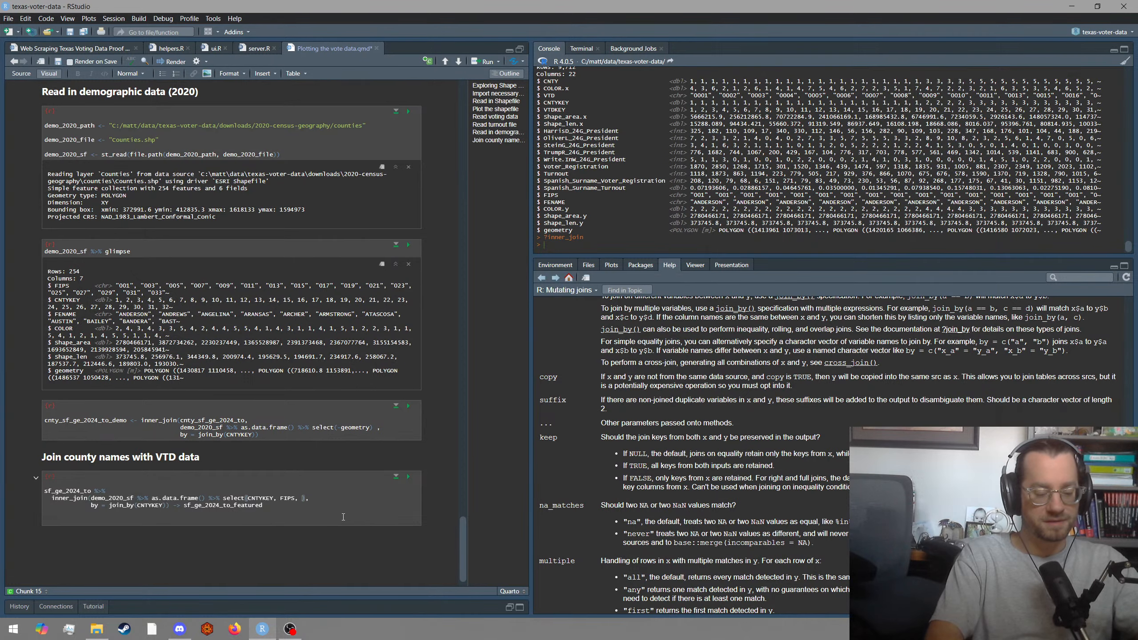
text( FENAME)
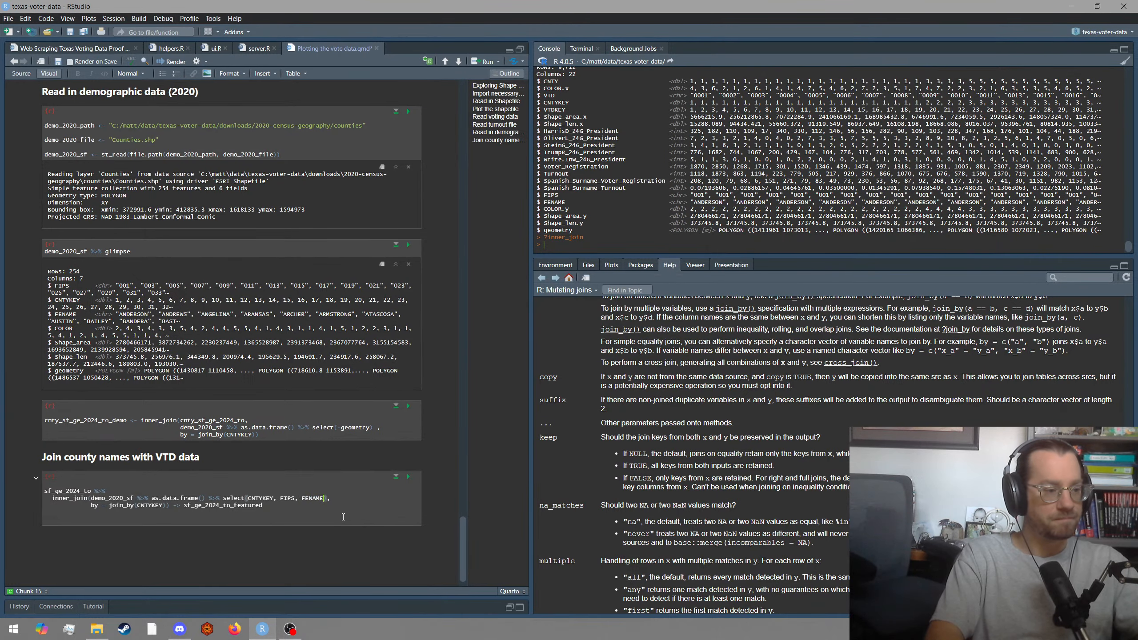
text(,)
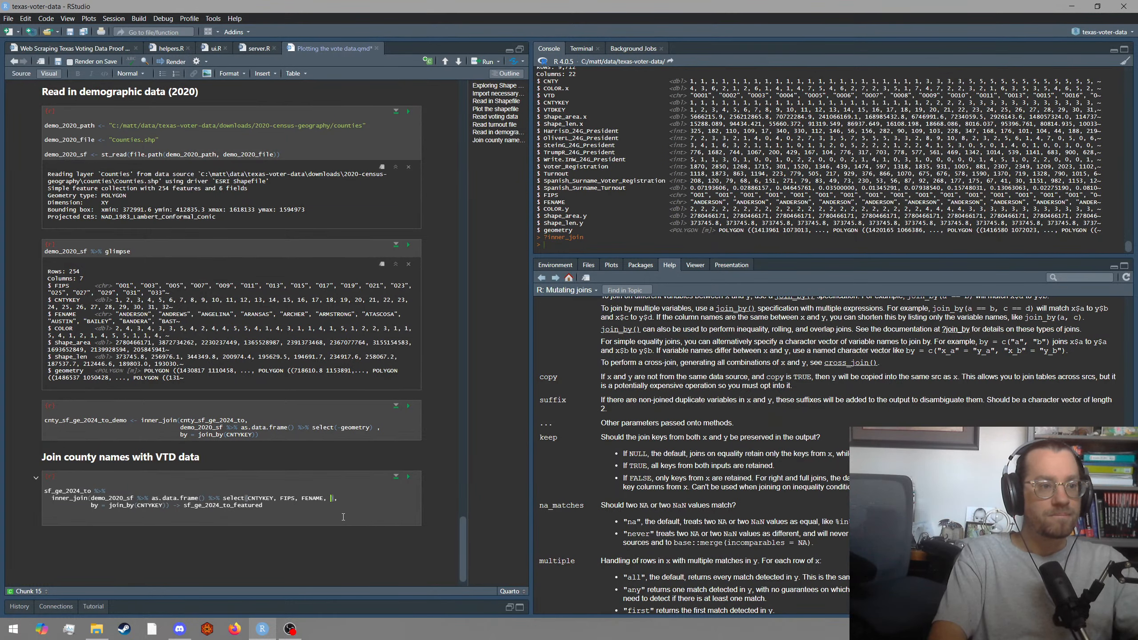
key(BackSpace)
key(BackSpace)
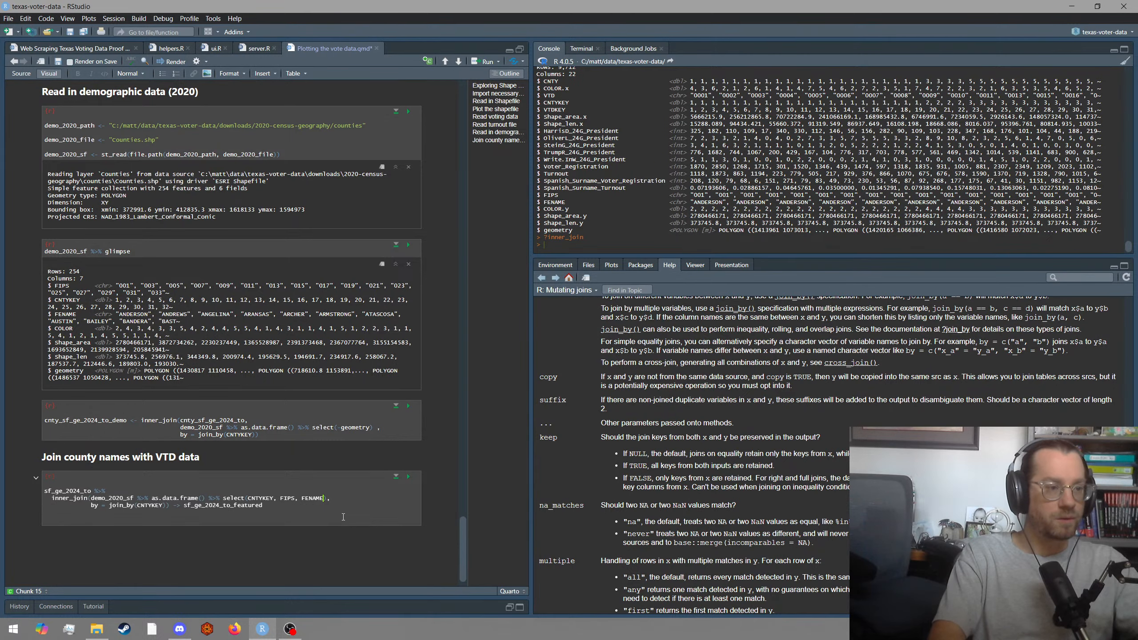
click(343, 518)
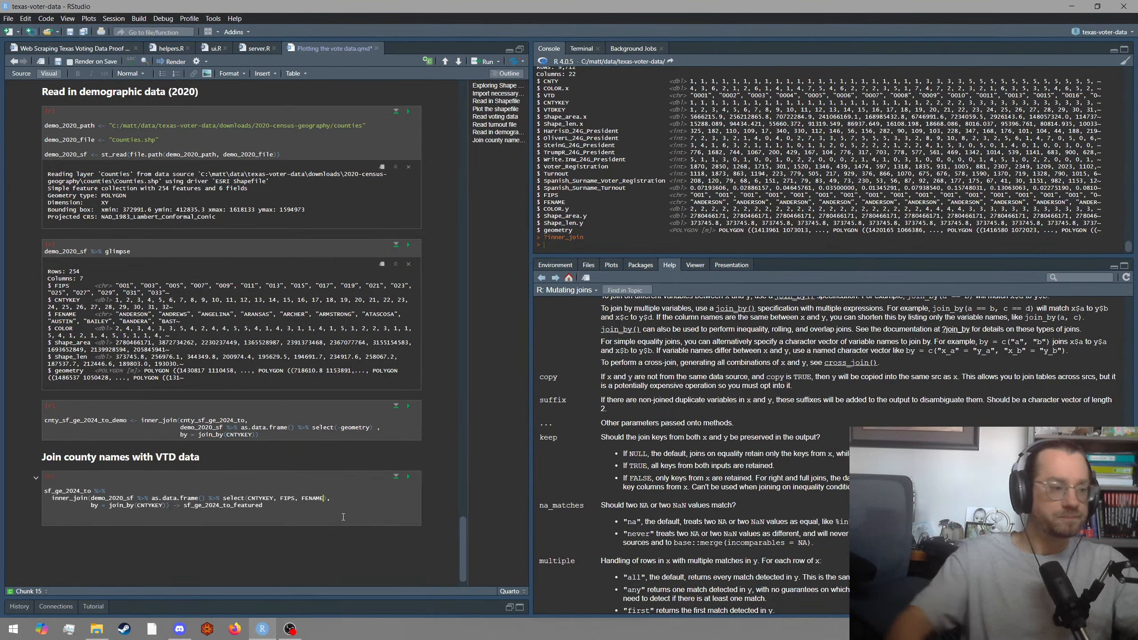
click(409, 479)
Inspect the rejoined columns by running sf_ge_2024_to_featured %>% glimpse in the console.
double_click(228, 506)
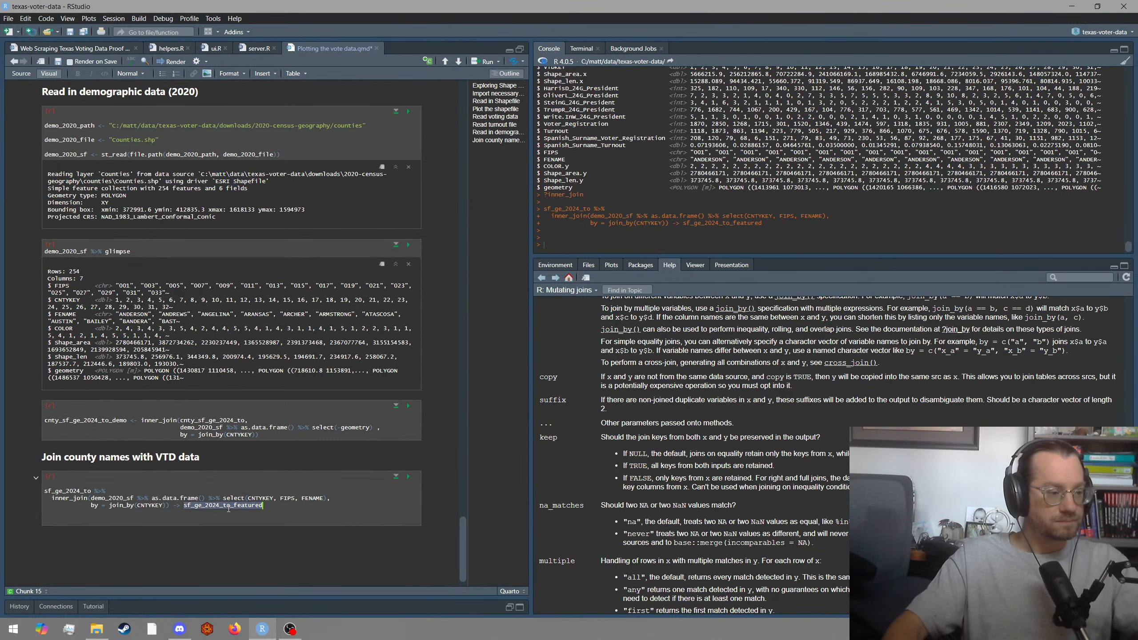
key(ctrl+c)
click(797, 170)
key(ctrl+v)
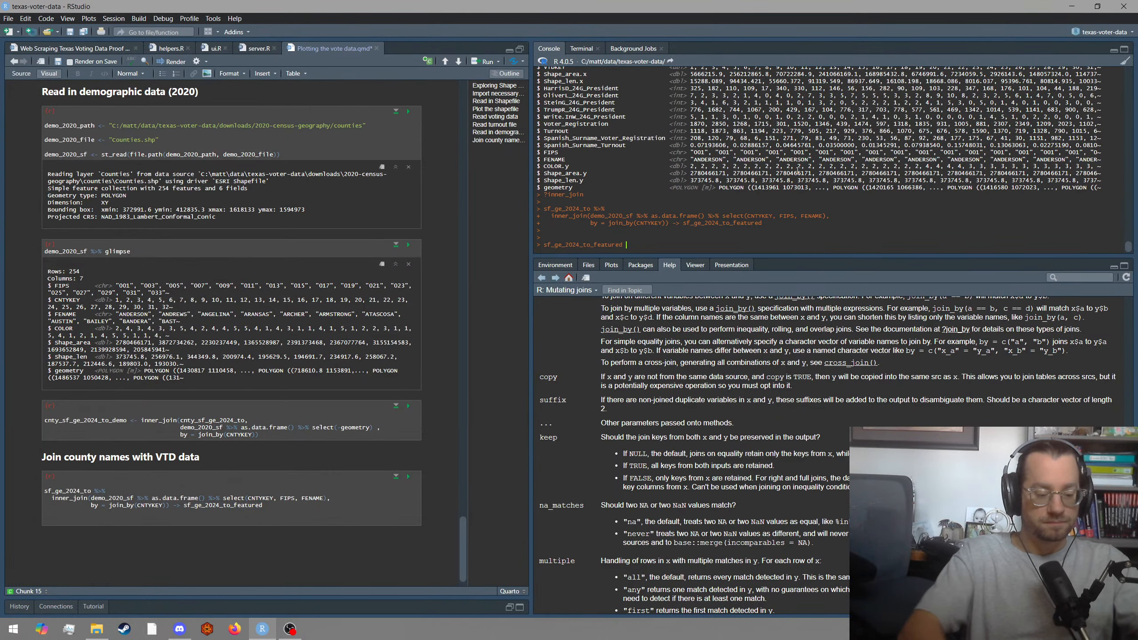
text(%>% glimpse)
key(Return)
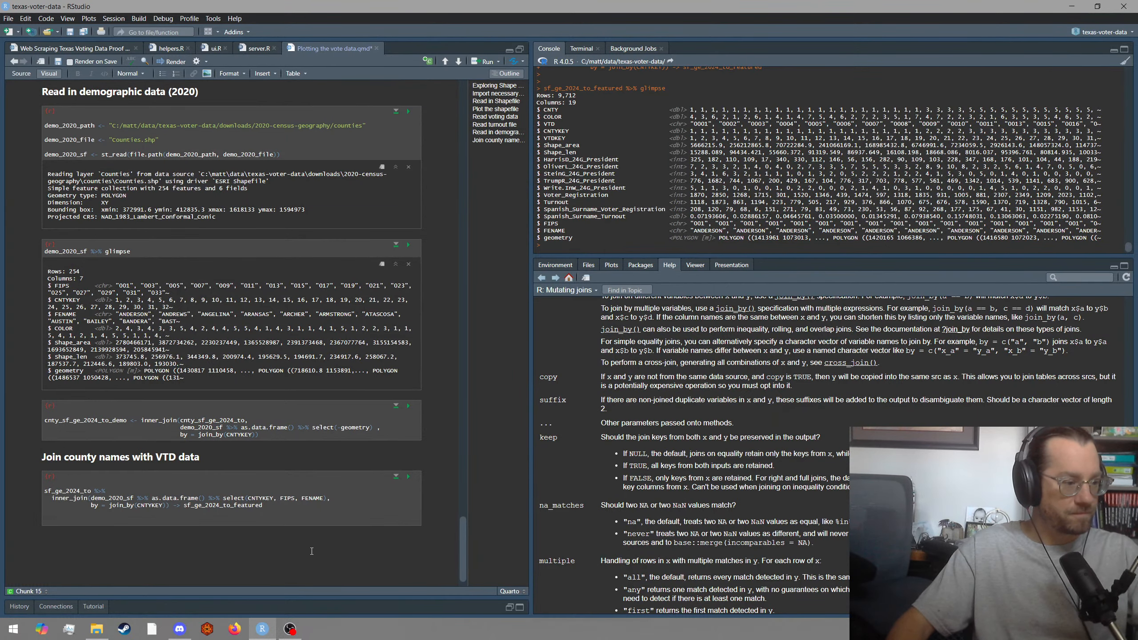
Add a blank line to the VTD join chunk and a level-2 heading "Plot a single VTD turnout" below it.
key(Return)
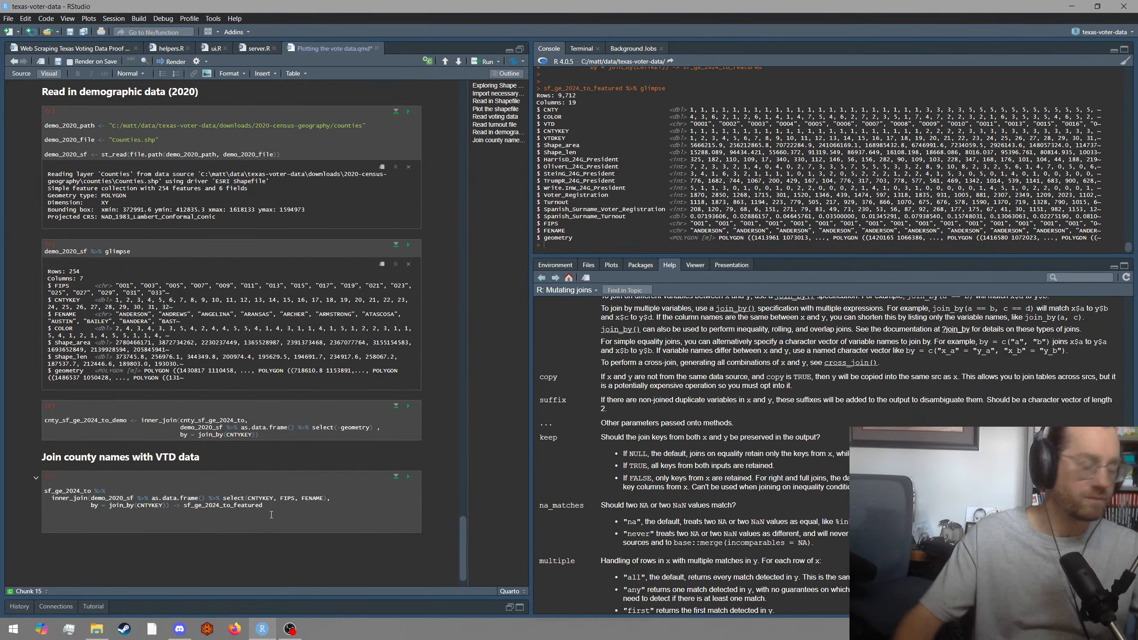
click(219, 570)
text(## )
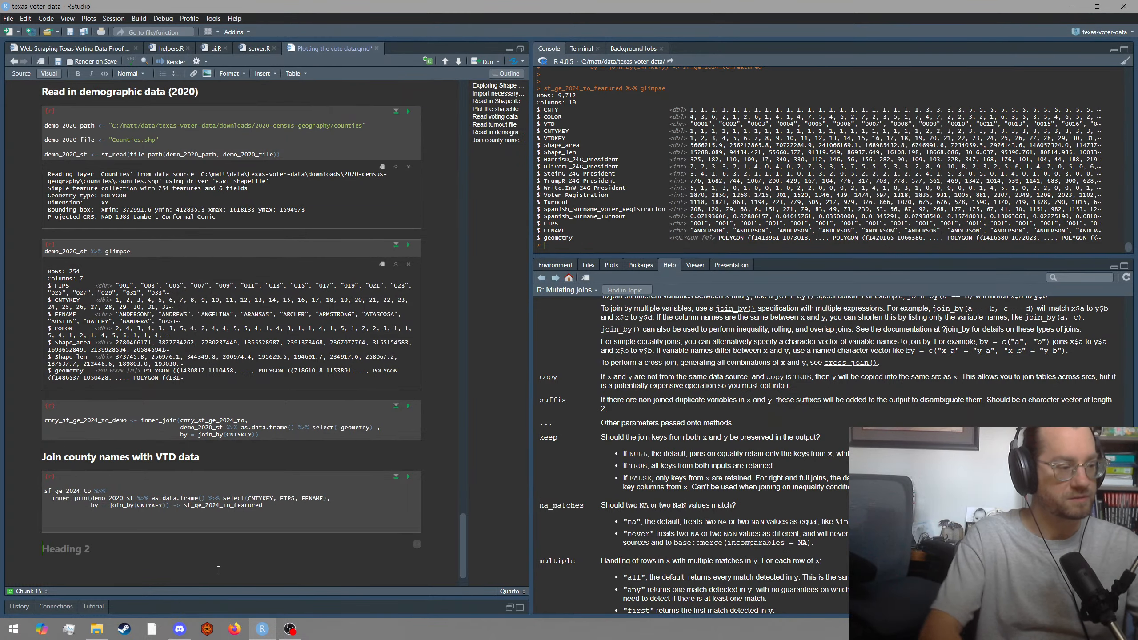
text(Plot a)
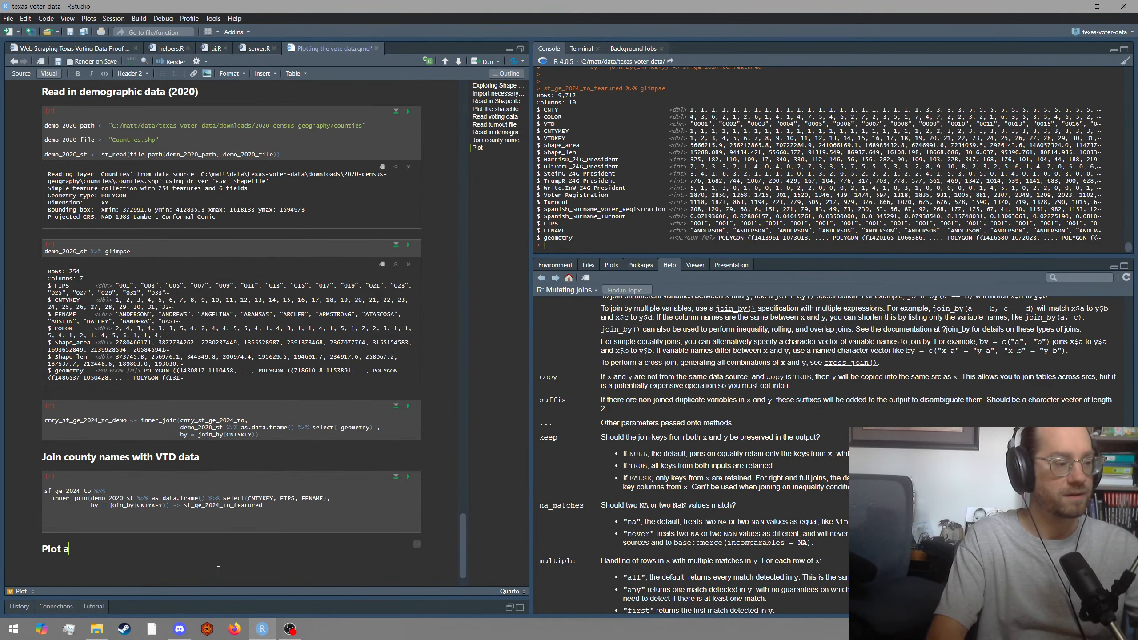
text( single)
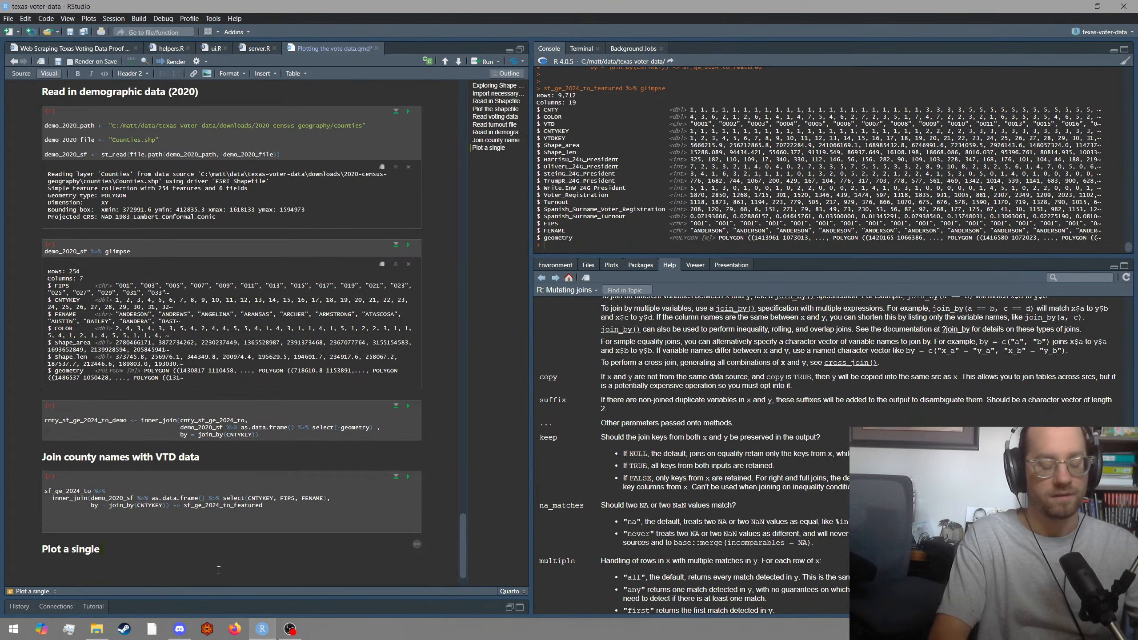
text( VTD turnout)
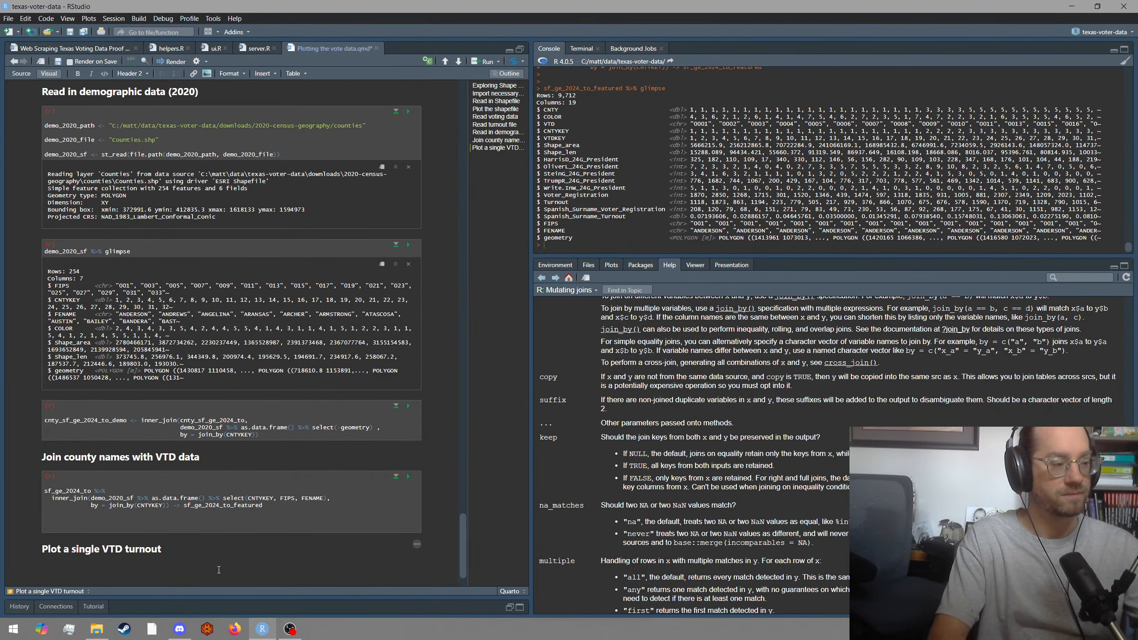
Reword the new heading to "Plot a VTDs from a selected county".
key(BackSpace)
key(BackSpace)
key(BackSpace)
key(BackSpace)
key(BackSpace)
key(BackSpace)
key(BackSpace)
key(BackSpace)
key(BackSpace)
key(BackSpace)
key(BackSpace)
key(BackSpace)
key(BackSpace)
key(BackSpace)
key(BackSpace)
key(BackSpace)
key(BackSpace)
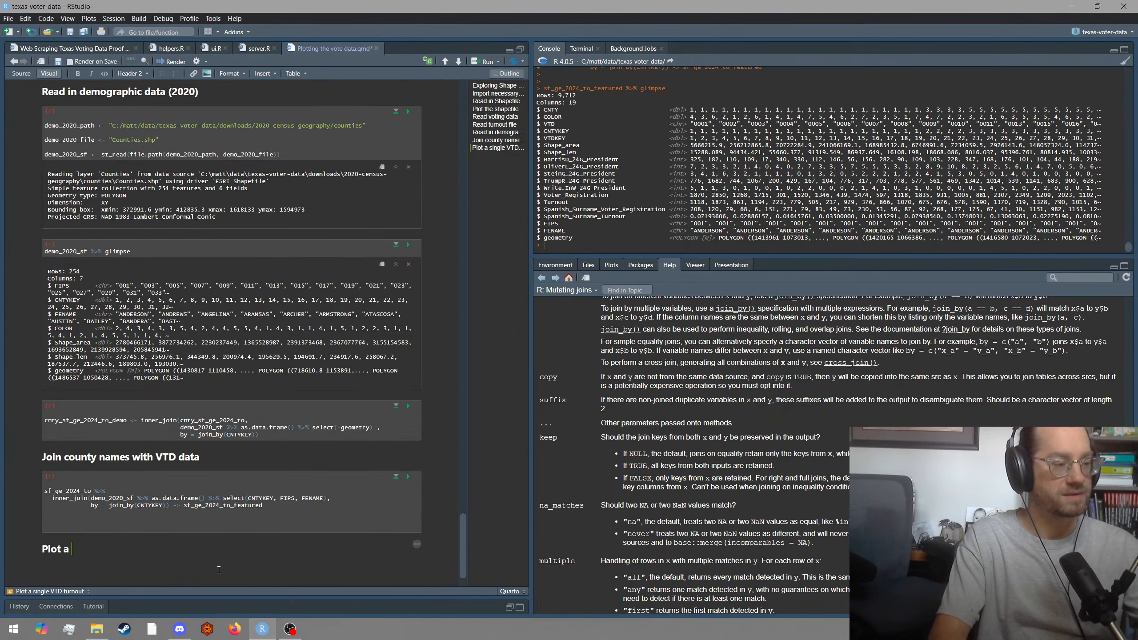
text(single)
key(BackSpace)
key(BackSpace)
key(BackSpace)
key(BackSpace)
key(BackSpace)
key(BackSpace)
key(BackSpace)
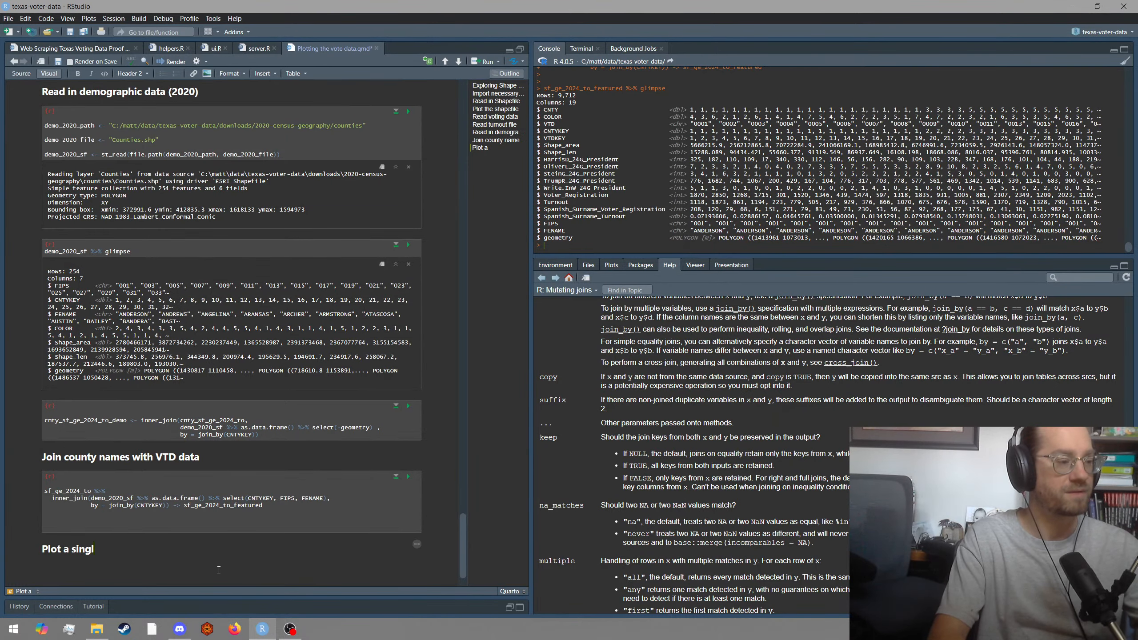
text(VTDs fr)
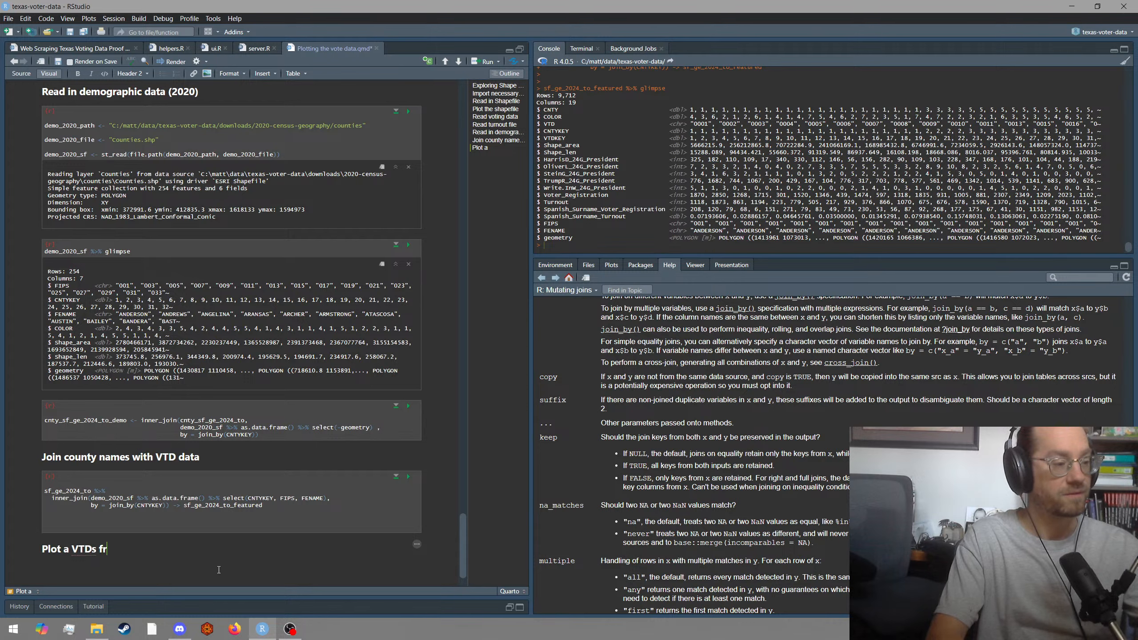
text(om a selected county)
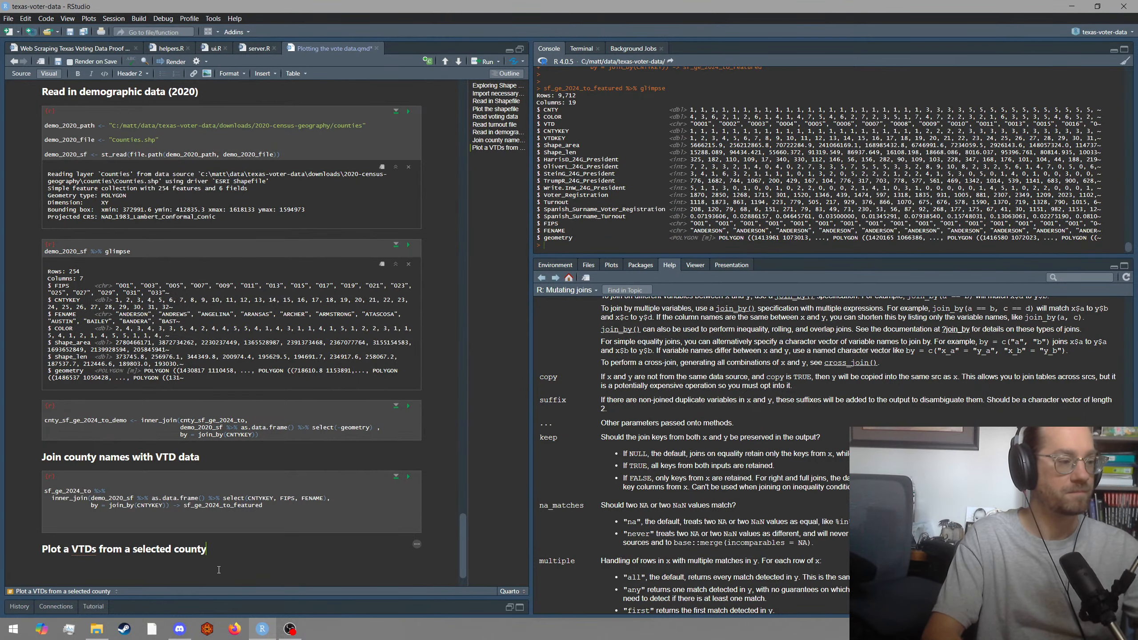
Correct the heading to read "Plot turnout in VTDs from a selected county" and start a new paragraph below it.
key(Left)
key(Left)
key(Left)
key(Left)
key(Left)
key(Left)
key(Left)
key(Left)
key(Left)
key(Left)
key(Left)
key(Left)
key(Left)
text(turnout)
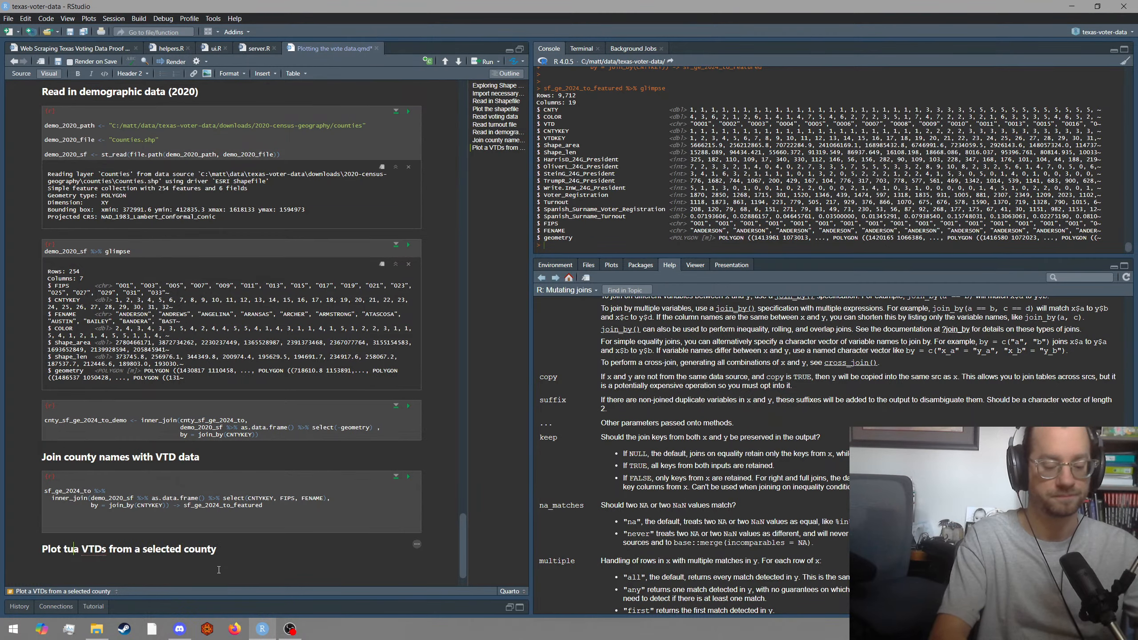
key(Delete)
text(in)
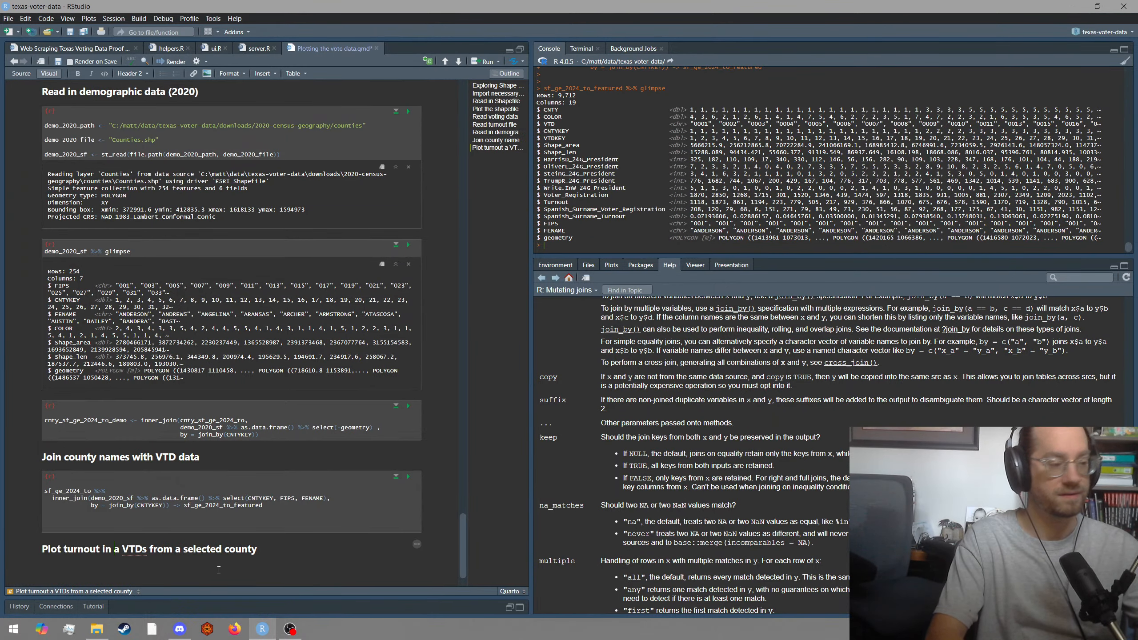
key(End)
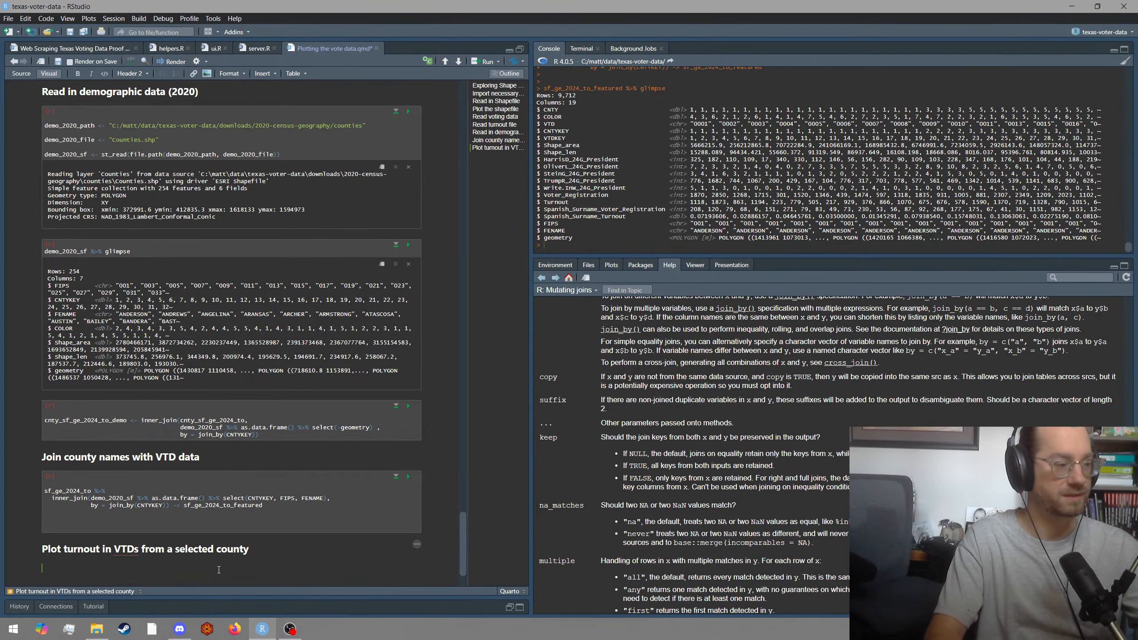
Insert an R chunk under the heading that filters sf_ge_2024_to_featured by FENAME == "TRAVIS" and assigns it to travis_county_vtd_to.
scroll(218, 563, down, 2)
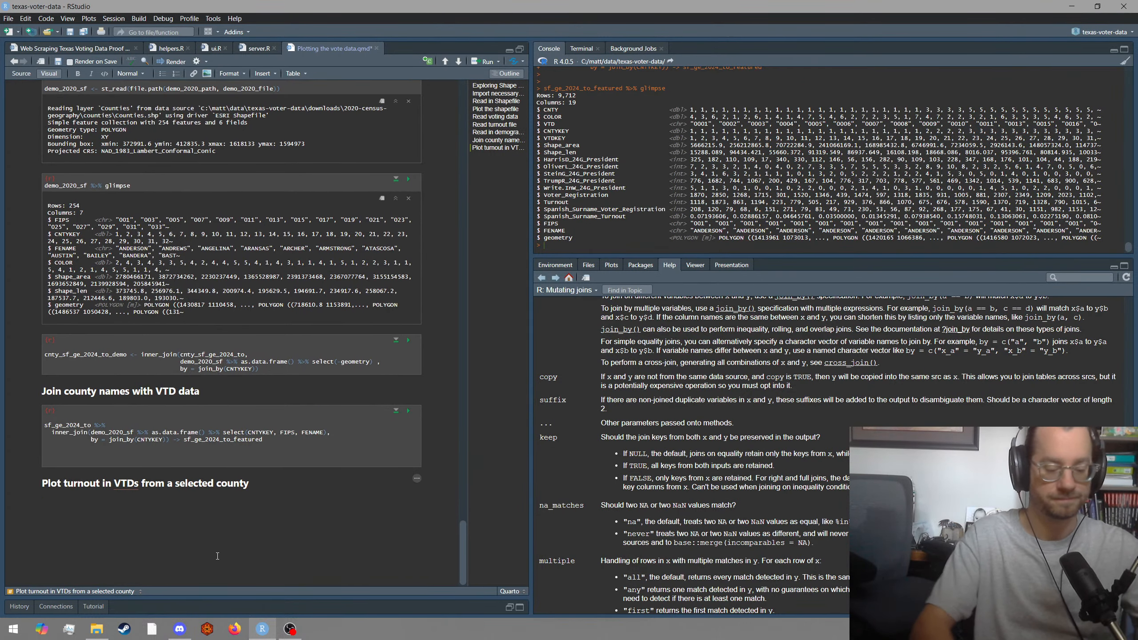
key(ctrl+alt+i)
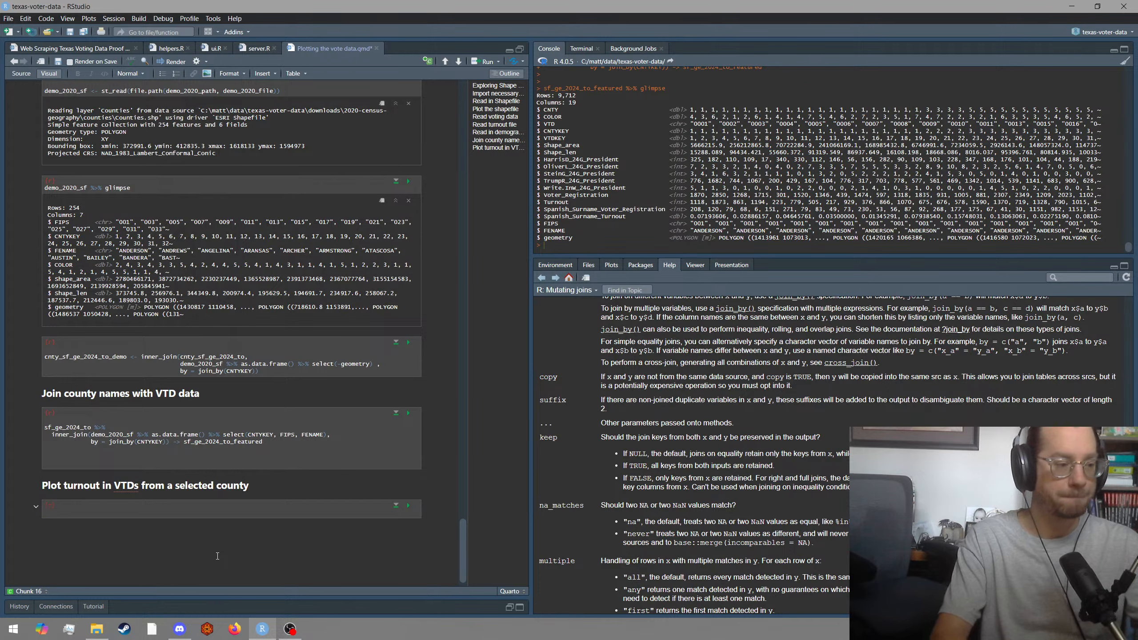
click(184, 630)
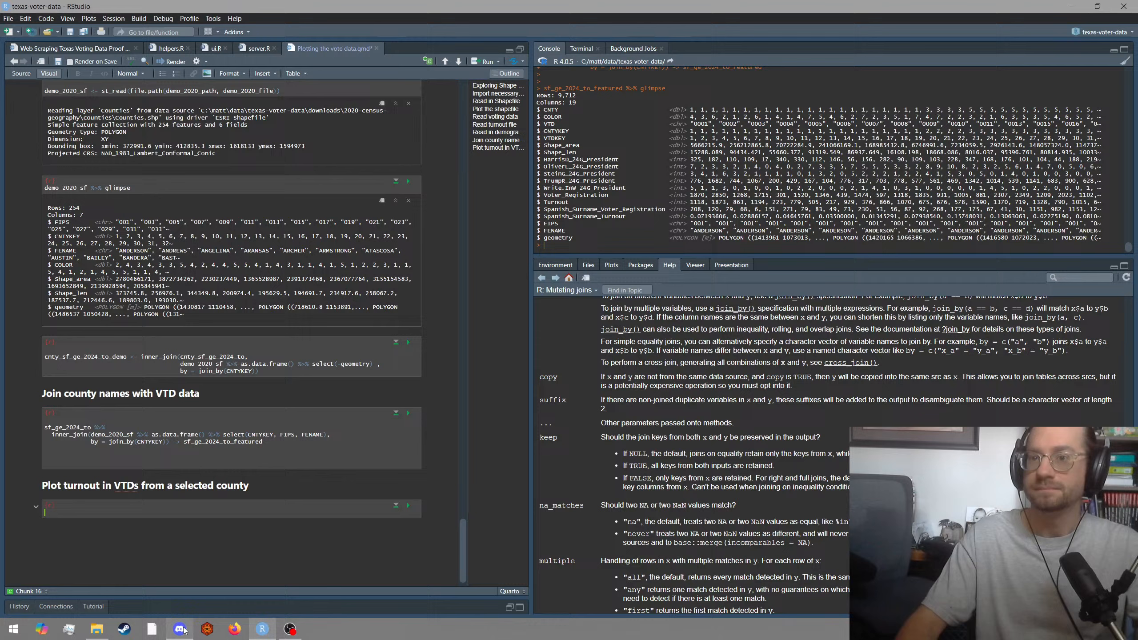
click(107, 514)
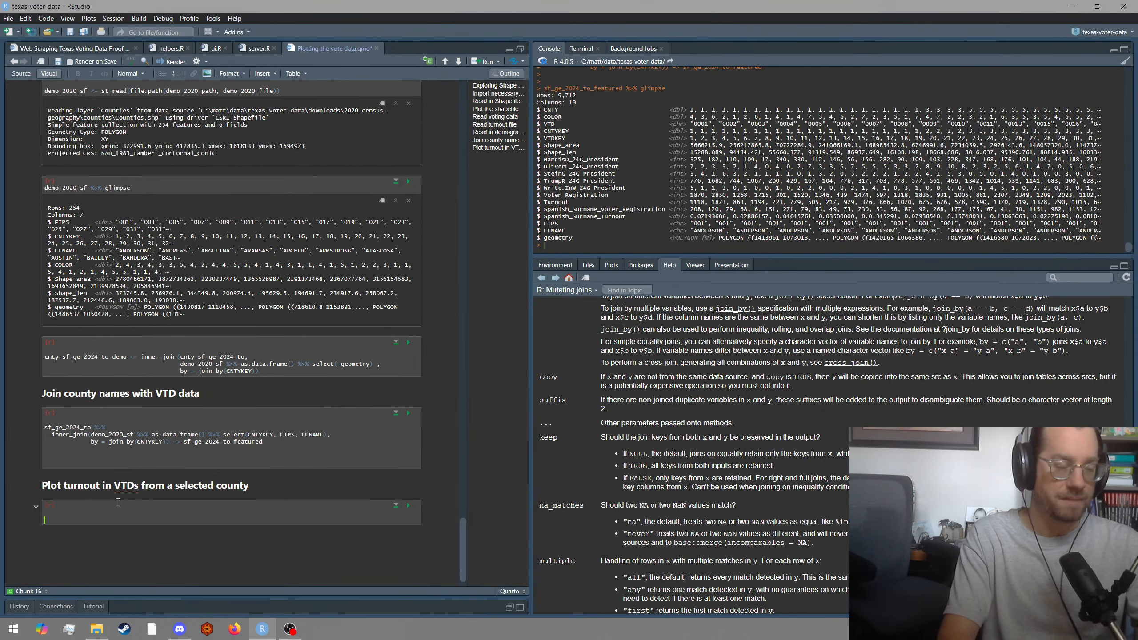
text(sf_ge_2024_to_featured %>% filter(FENAME == "TRAVIS") -> travis_county_v)
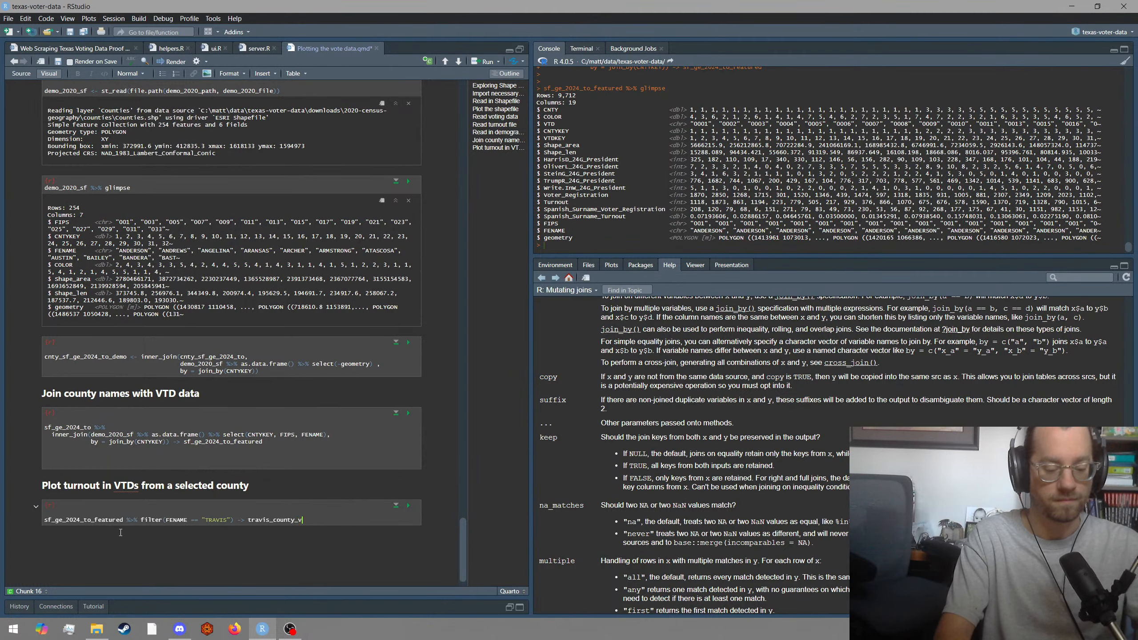
text(td_t)
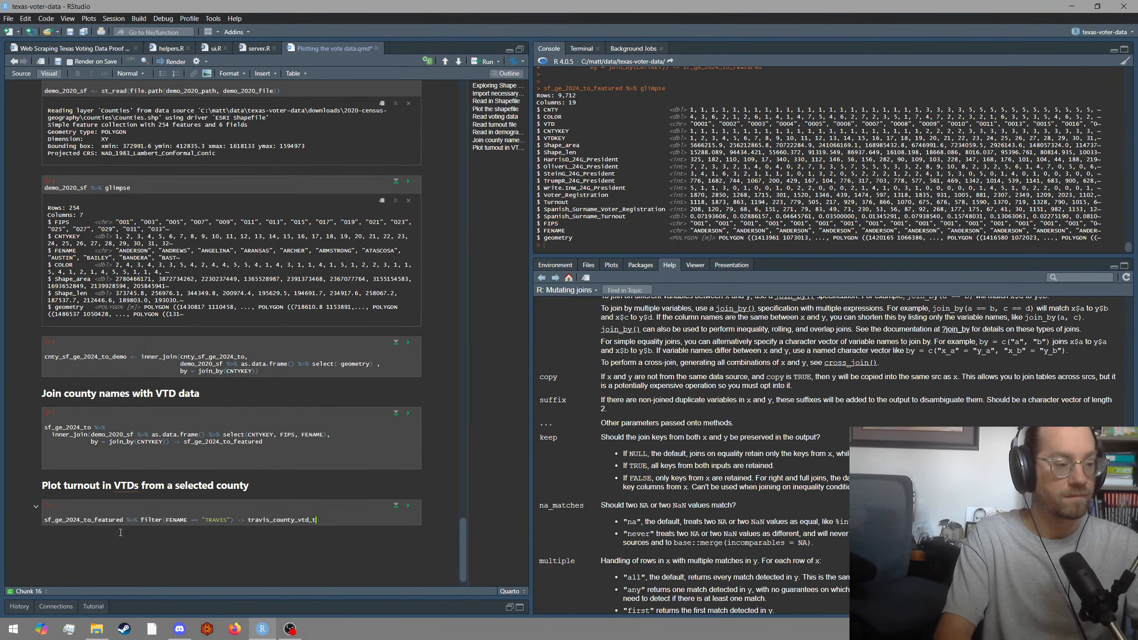
text(o)
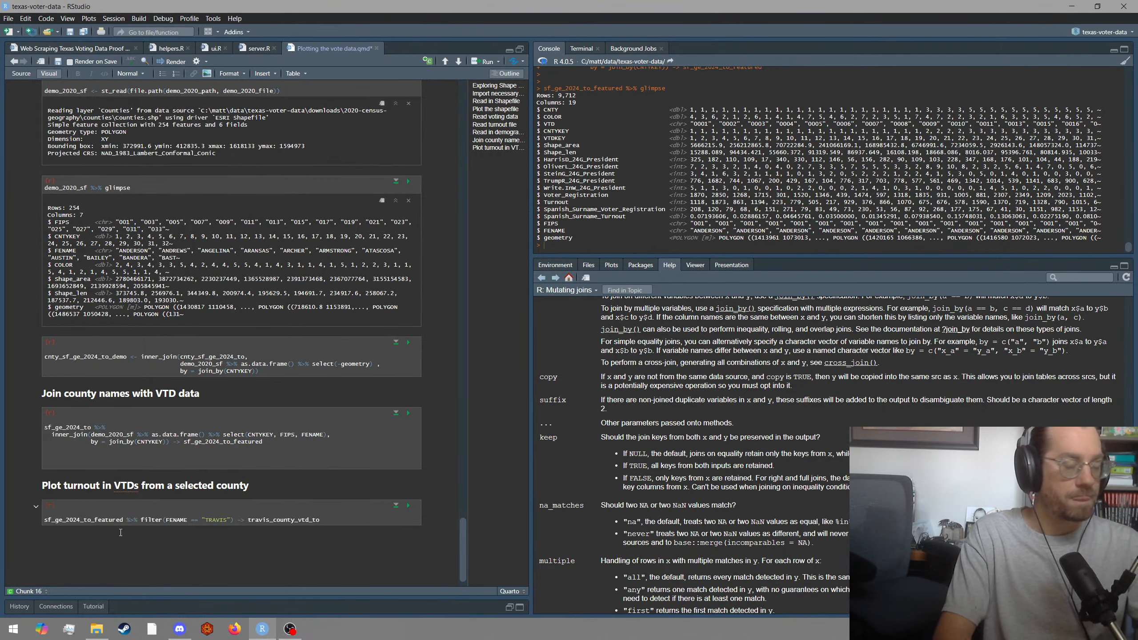
Run the Travis County filter, add plot(travis_county_vtd_to) below it in the chunk and run the plot.
key(ctrl+Return)
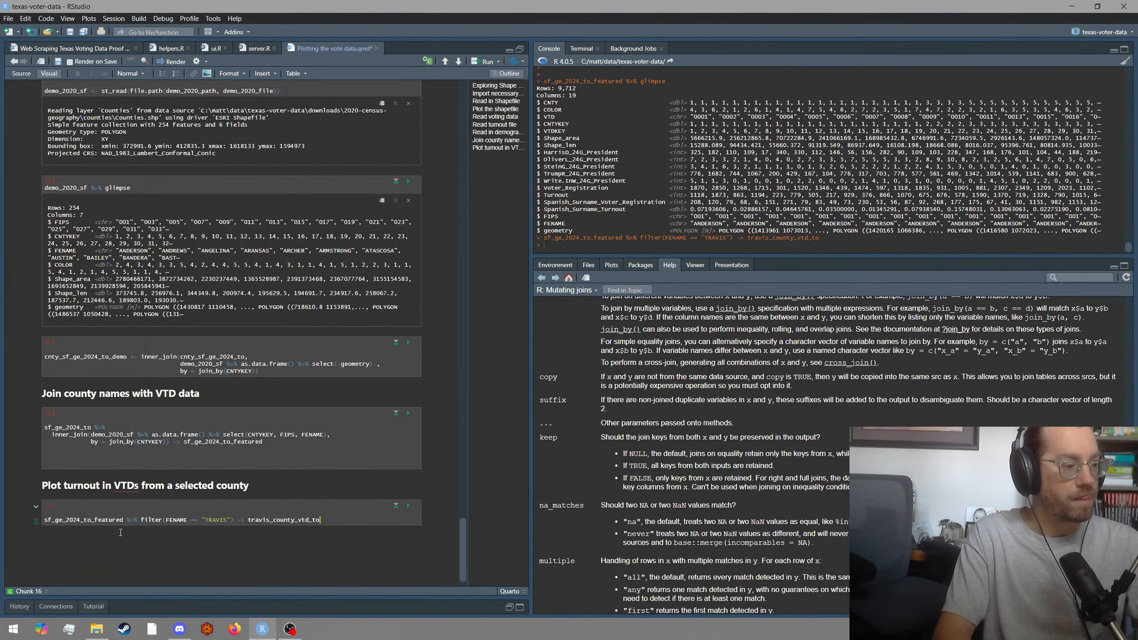
key(Return)
key(Return)
text(plot()
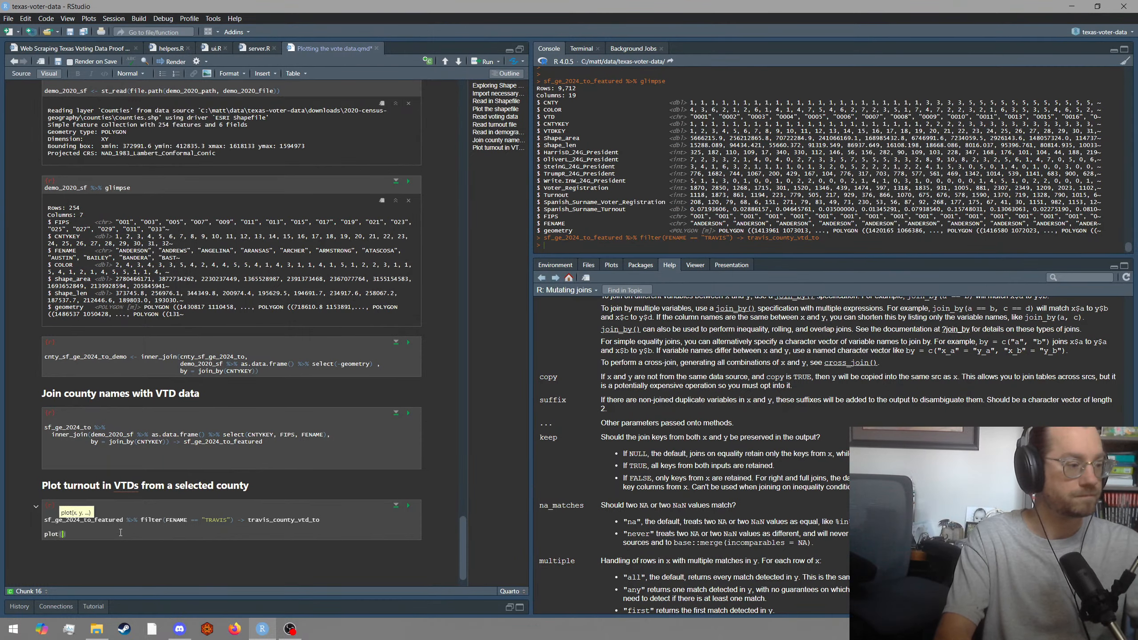
text(travis)
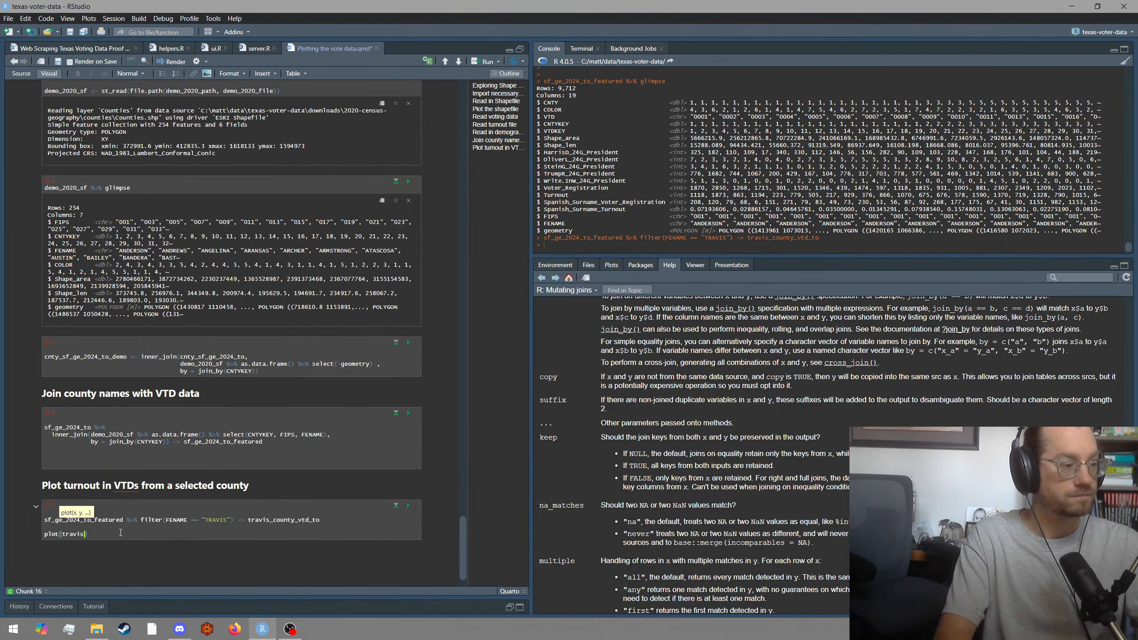
key(Tab)
key(ctrl+Return)
scroll(147, 201, down, 7)
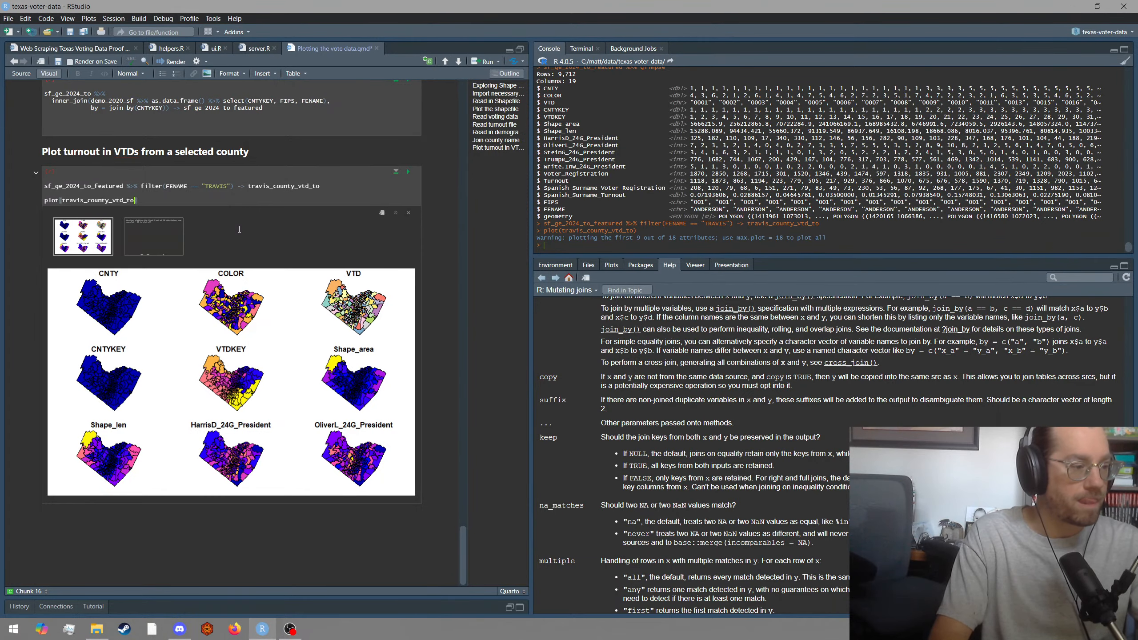
text(%>%)
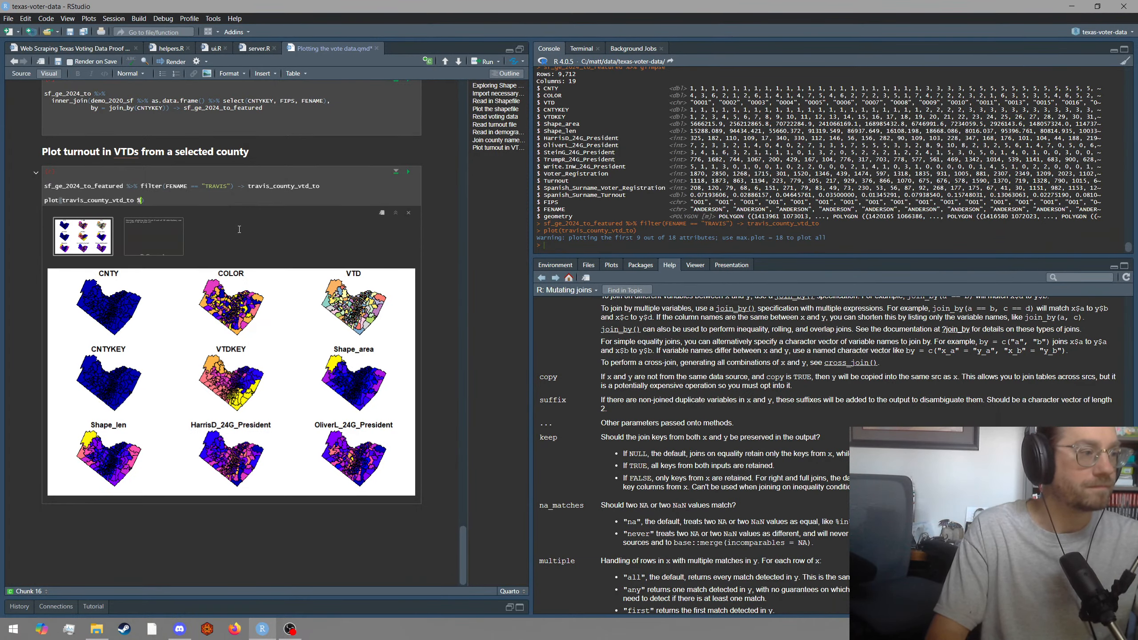
text(% select())
scroll(239, 229, up, 2)
drag(181, 313, 142, 313)
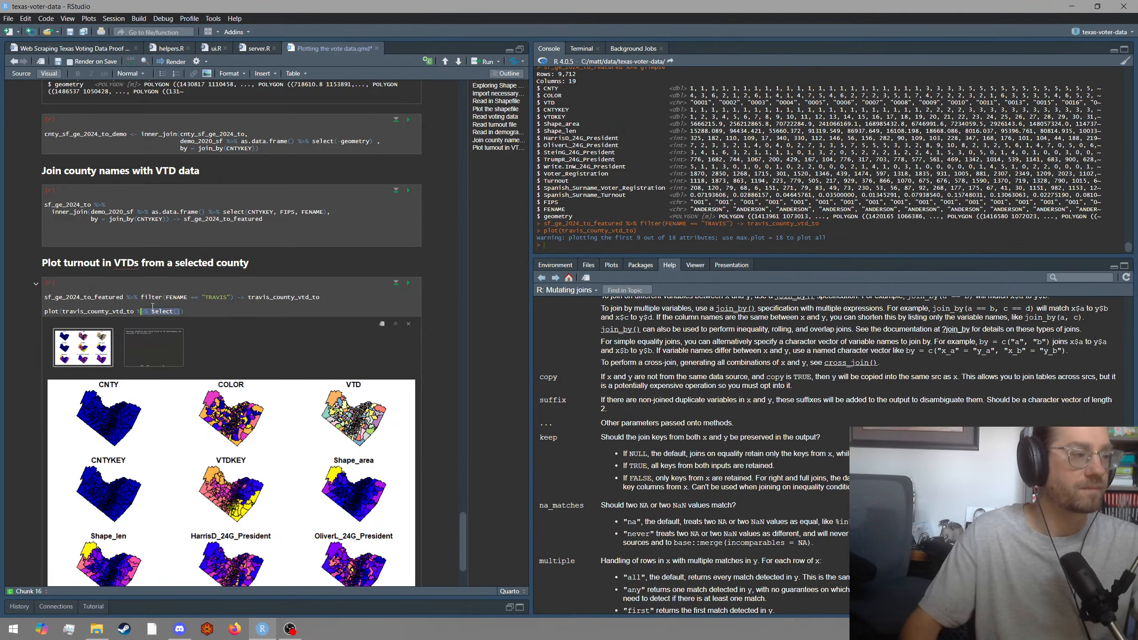
key(BackSpace)
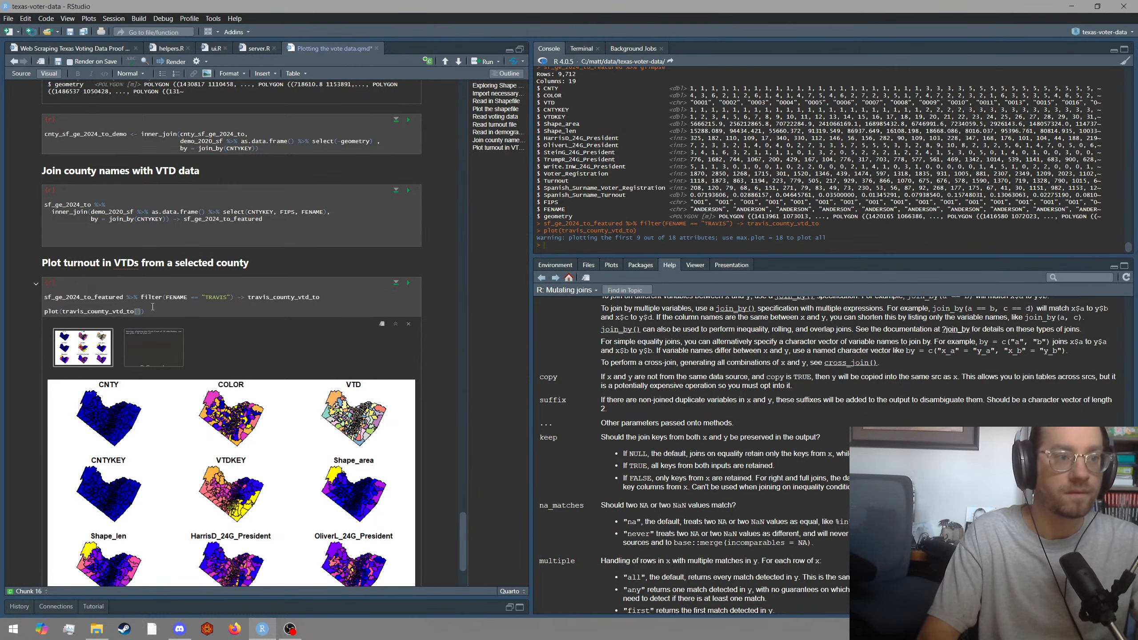
Restrict the plot to travis_county_vtd_to[, 14], run it, and rerun it through the console.
text(,)
text( 14)
key(ctrl+Return)
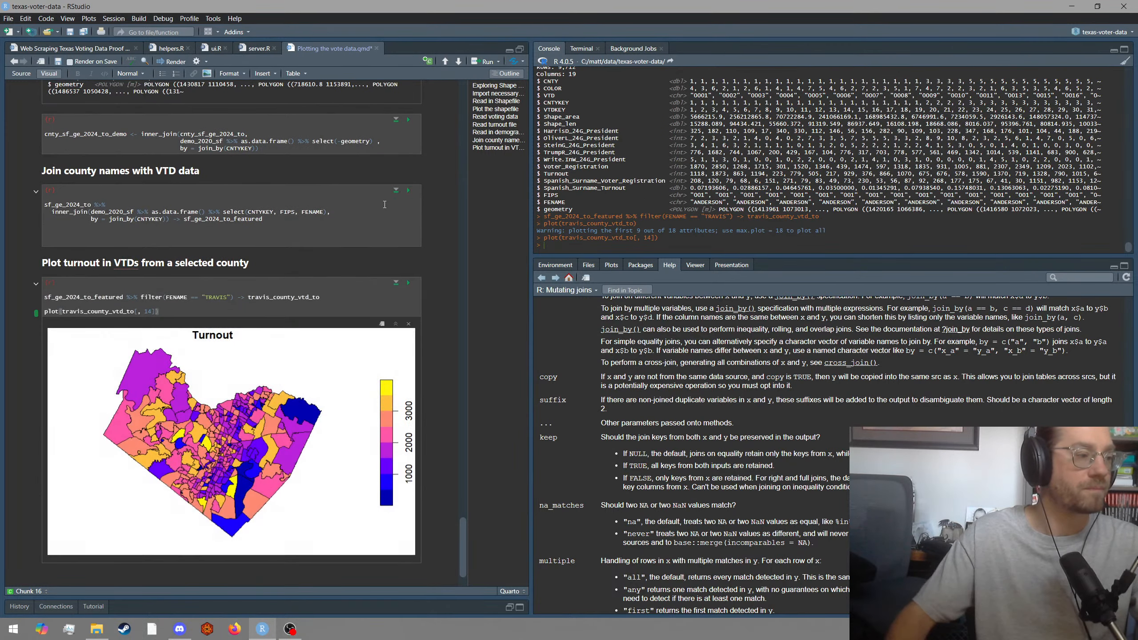
key(Up)
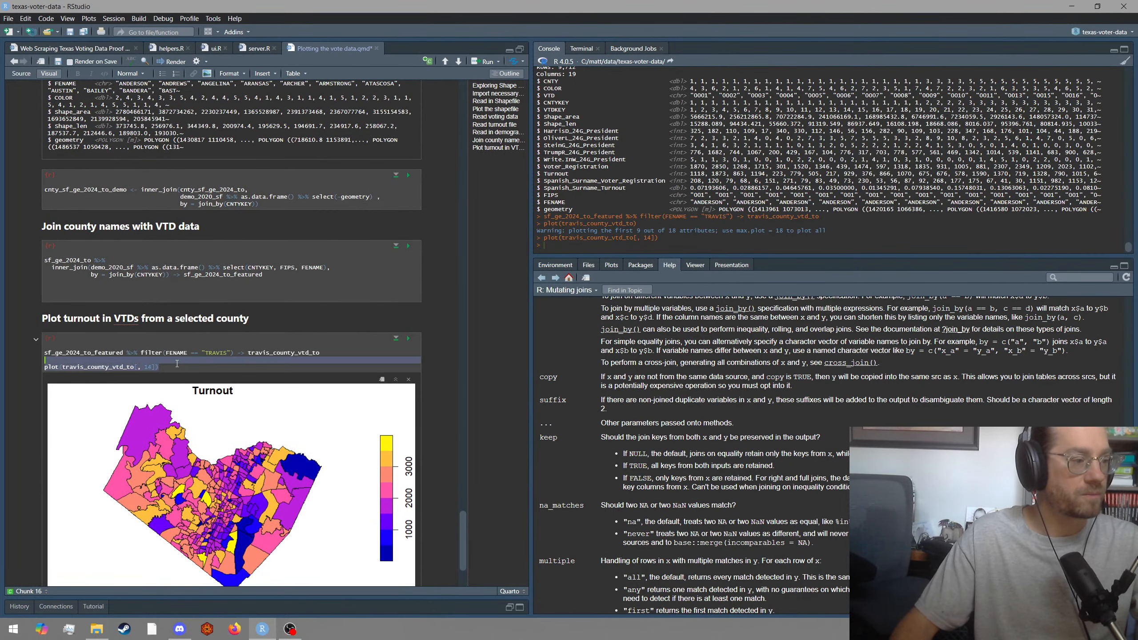
key(ctrl+Return)
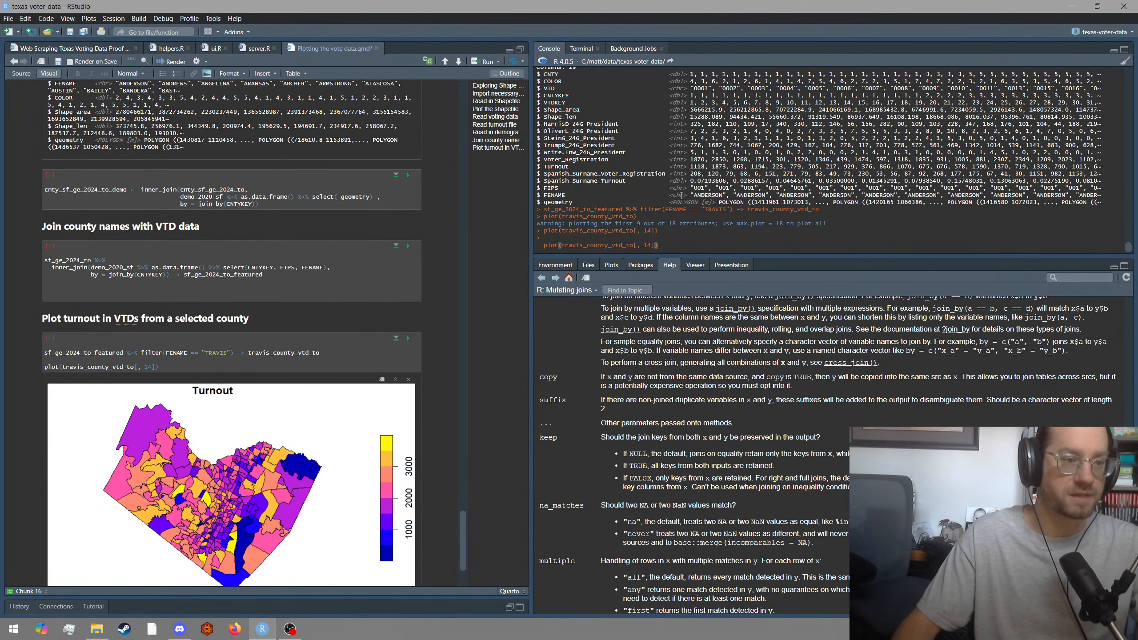
key(ctrl+Return)
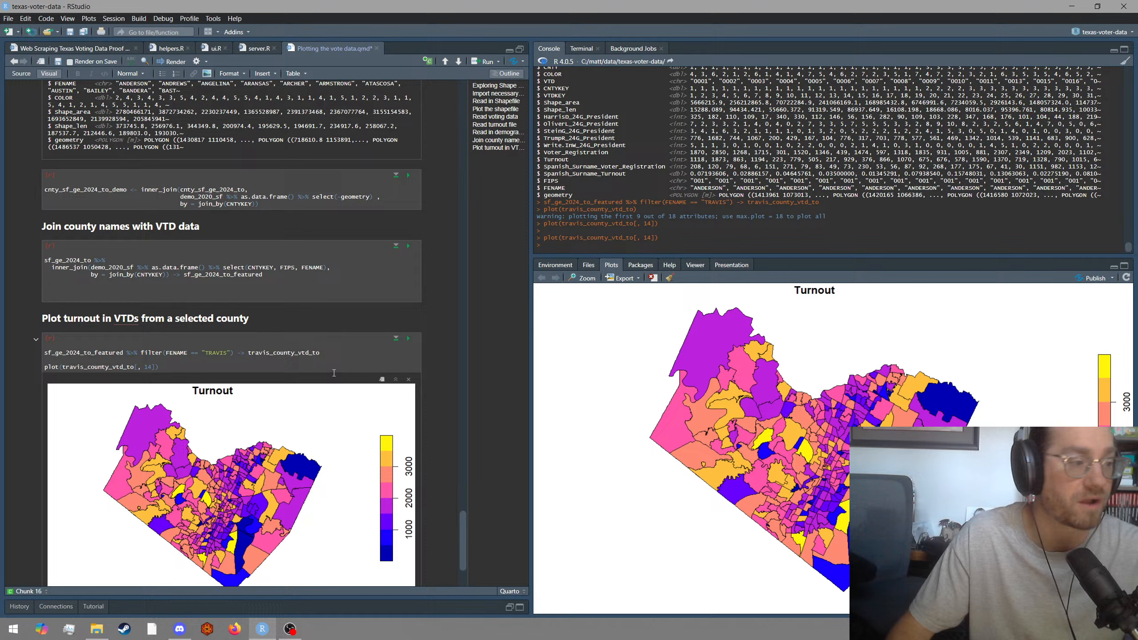
Check the voter registration column name in the glimpse output and copy the turnout_prop mutate call from the county summary chunk.
click(272, 367)
scroll(267, 336, up, 6)
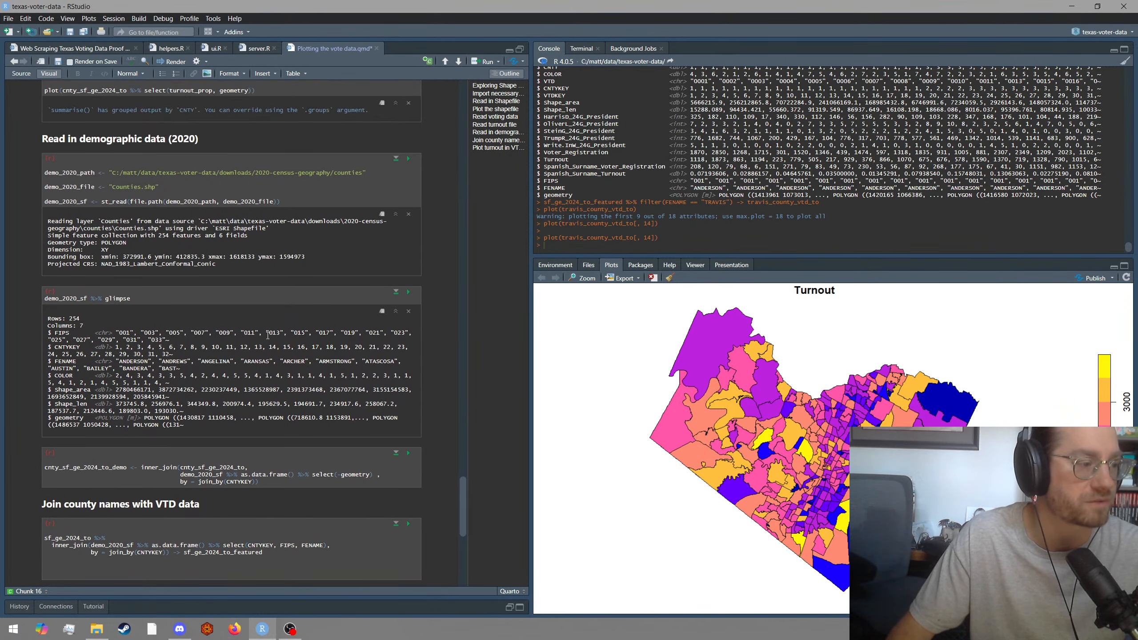
scroll(678, 181, up, 5)
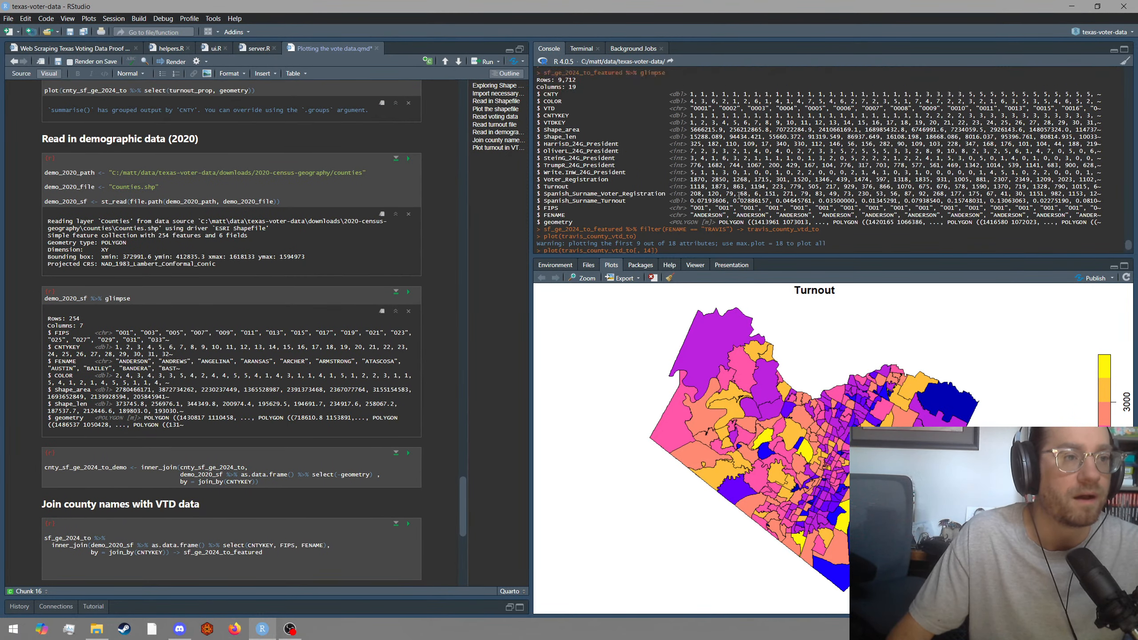
scroll(738, 196, down, 5)
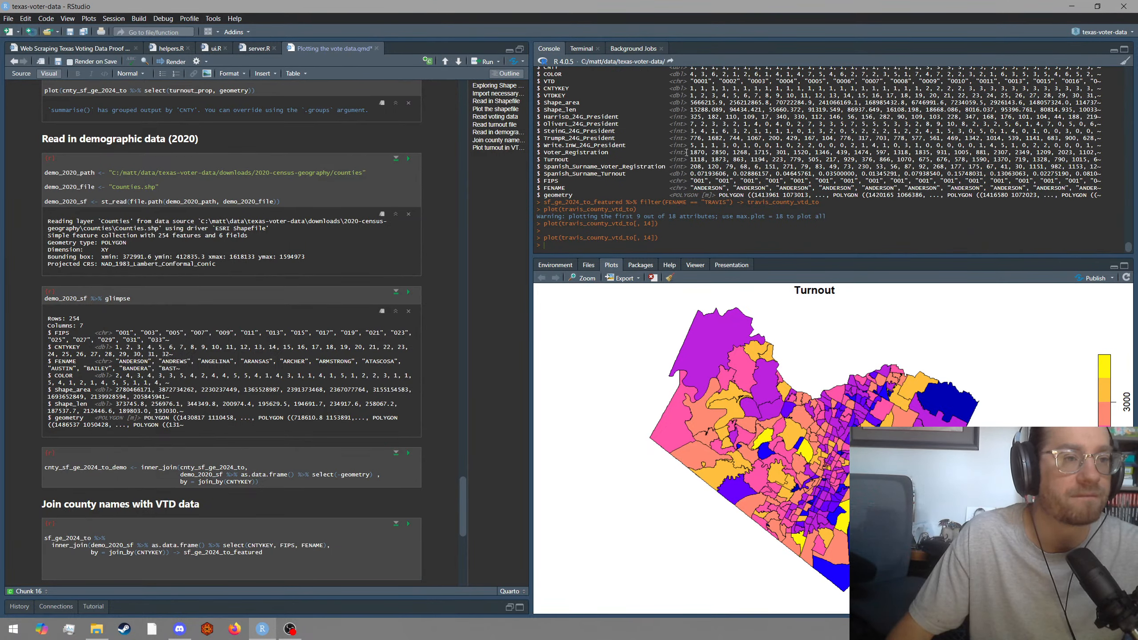
double_click(579, 153)
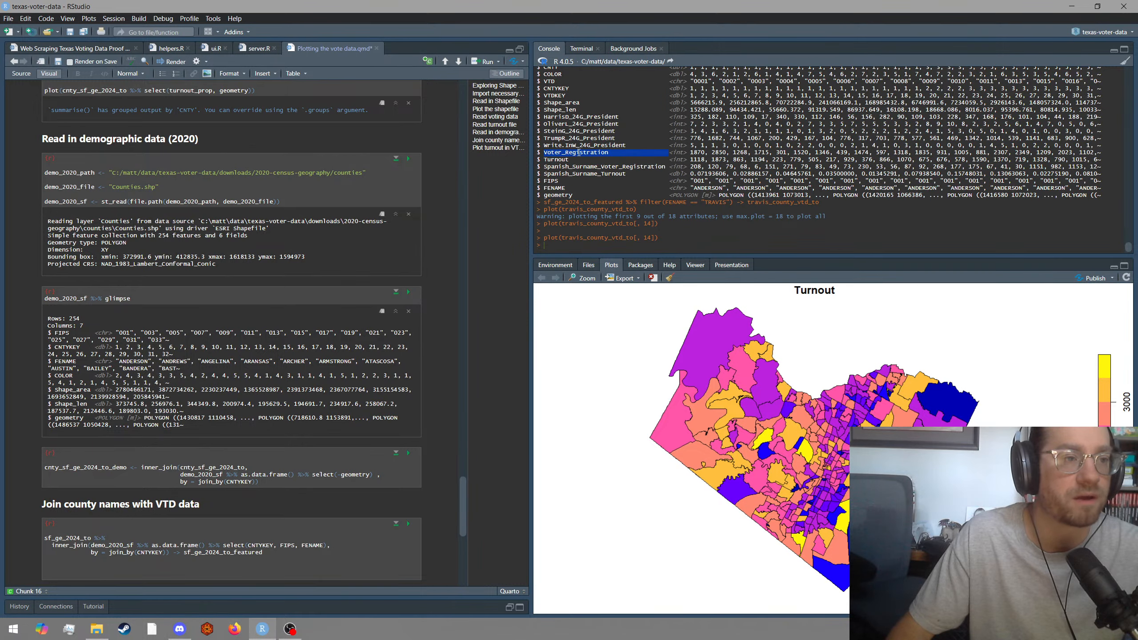
scroll(271, 262, up, 2)
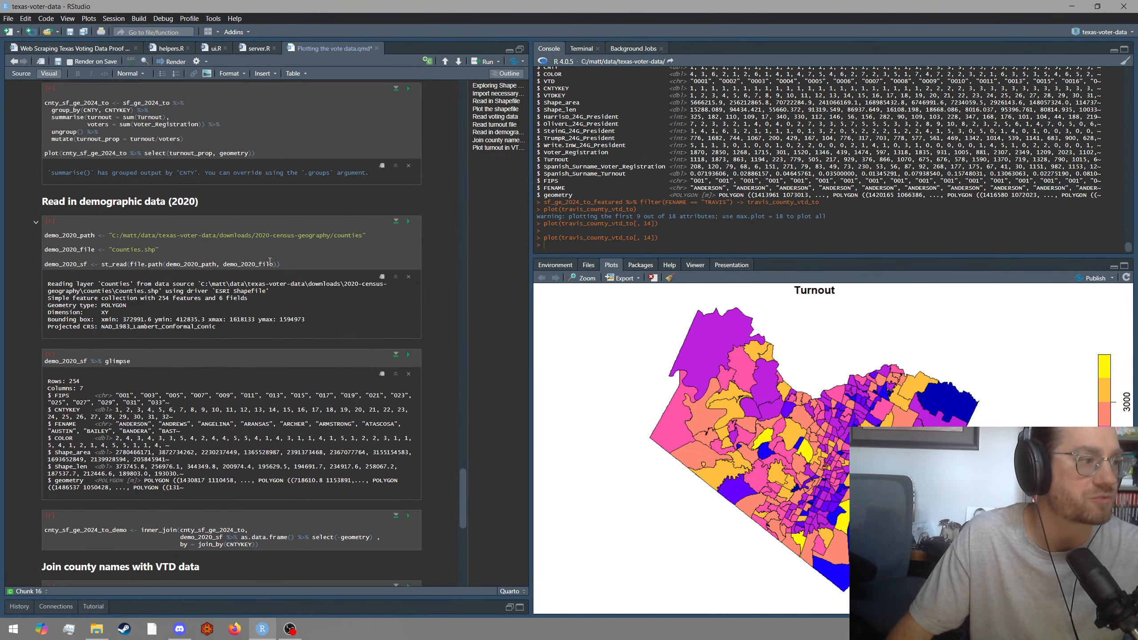
scroll(271, 262, up, 1)
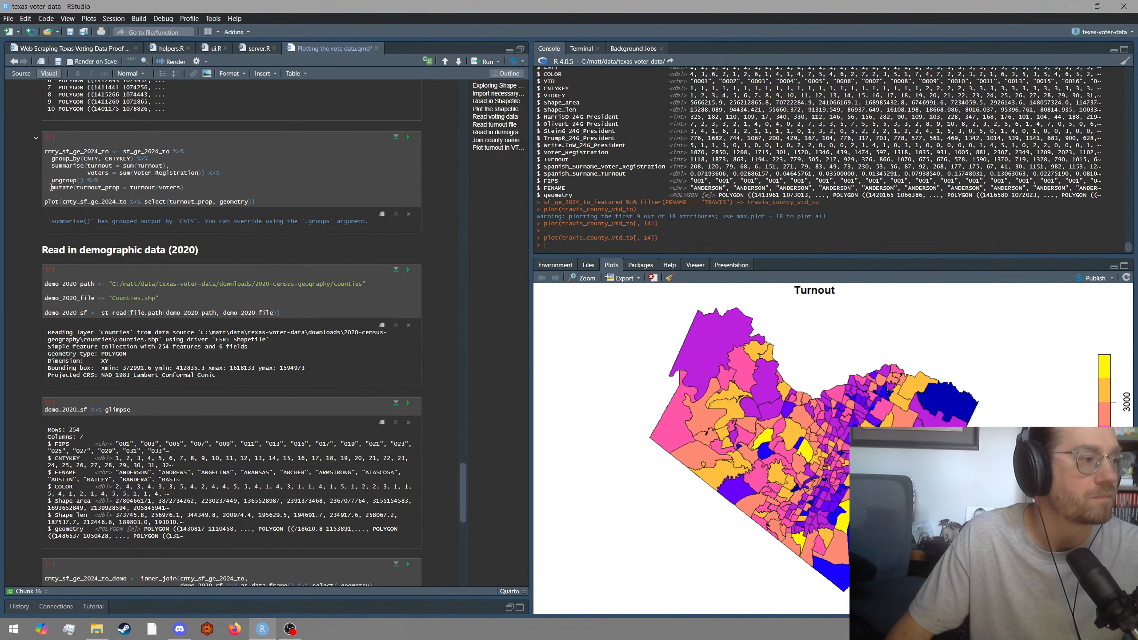
drag(51, 188, 184, 189)
key(ctrl+c)
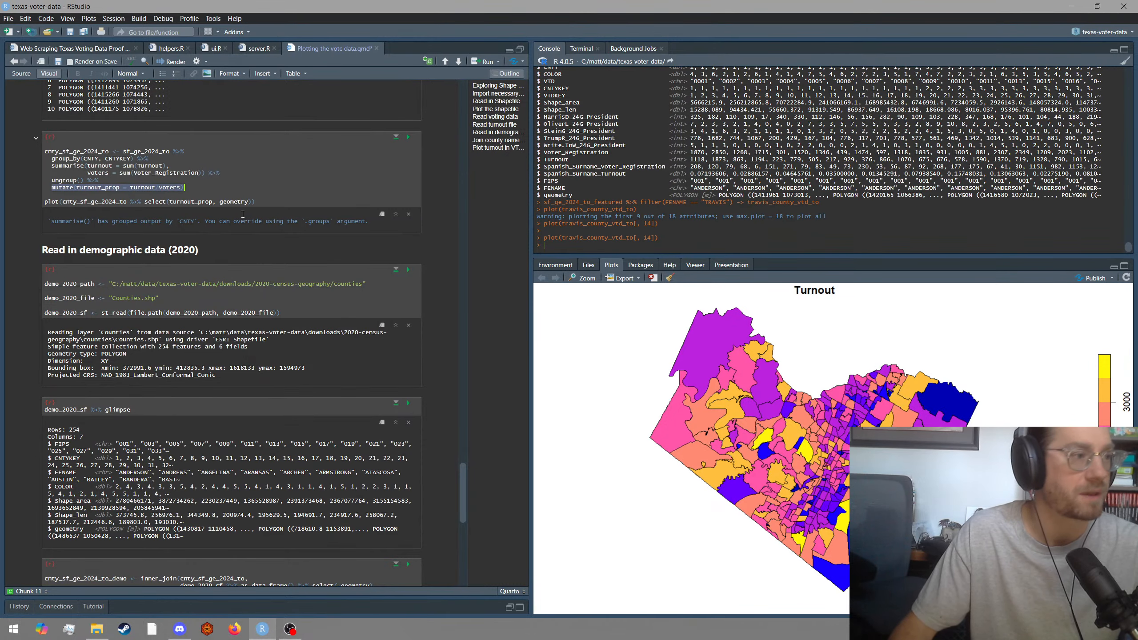
Extend the Travis County filter pipeline with mutate(turnout_prop = Turnout/Voter_Registration) before its assignment and rerun it.
scroll(178, 253, down, 10)
click(339, 239)
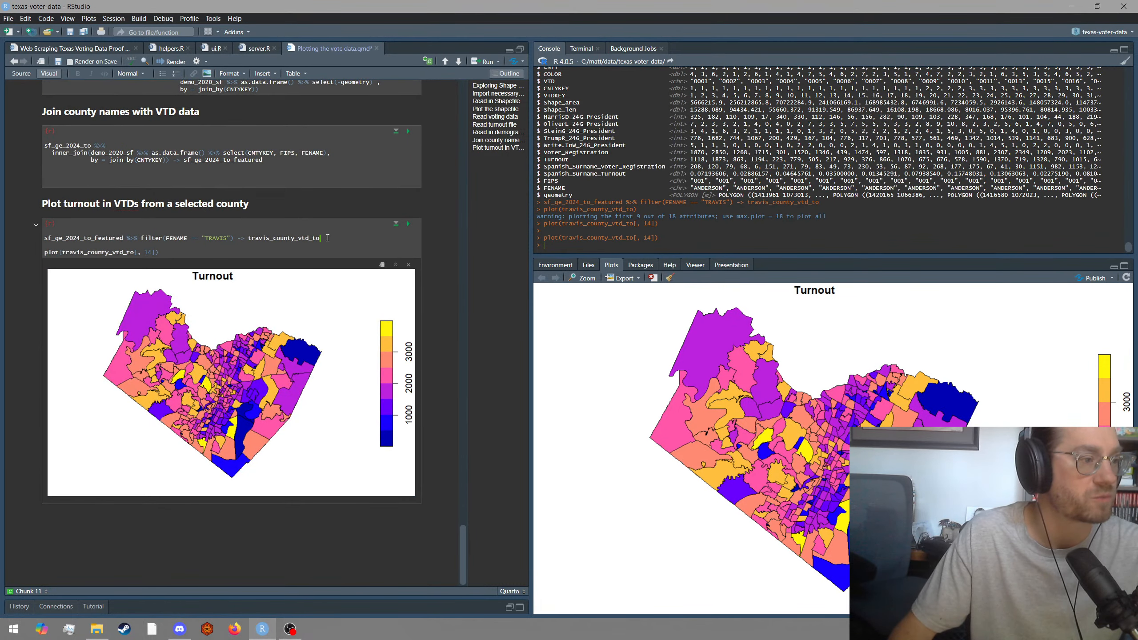
click(234, 237)
text(%>%)
key(Return)
key(ctrl+v)
drag(180, 246, 130, 246)
text(Turnout/Voter_Registration)
key(Tab)
key(ctrl+Return)
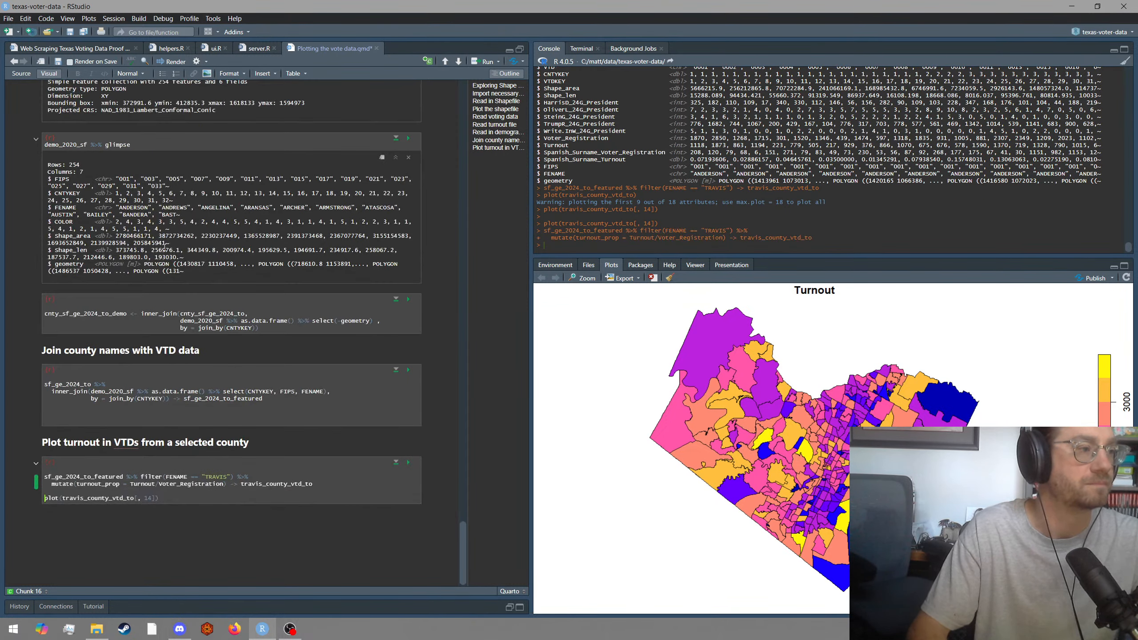
Replot column 14 of travis_county_vtd_to and examine the turnout map enlarged to full screen.
key(ctrl+Return)
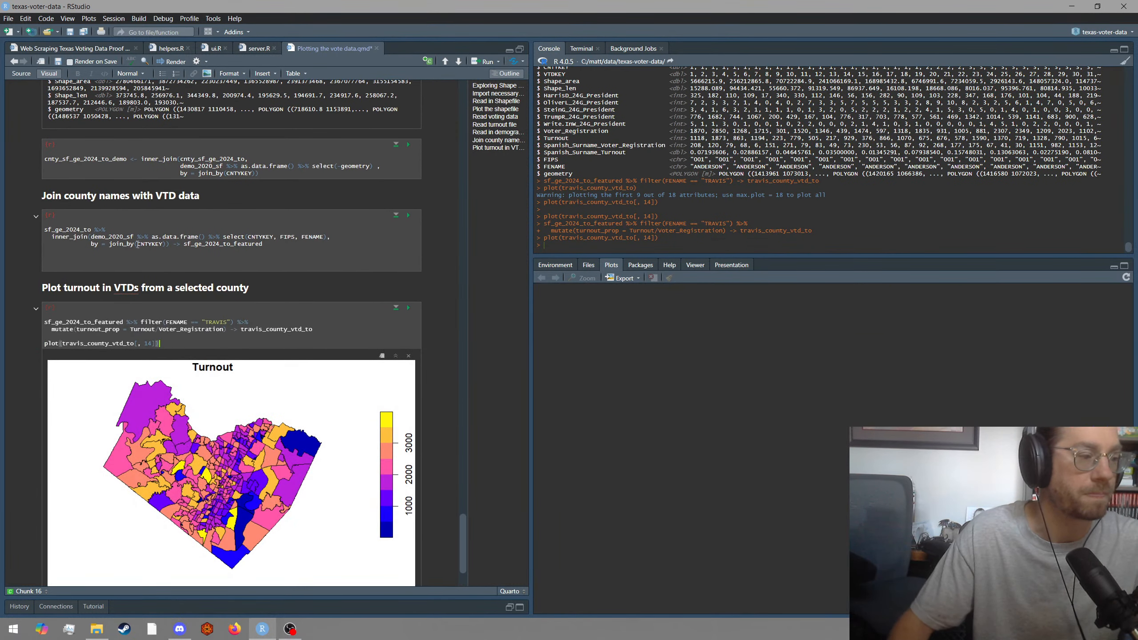
key(shift+Up)
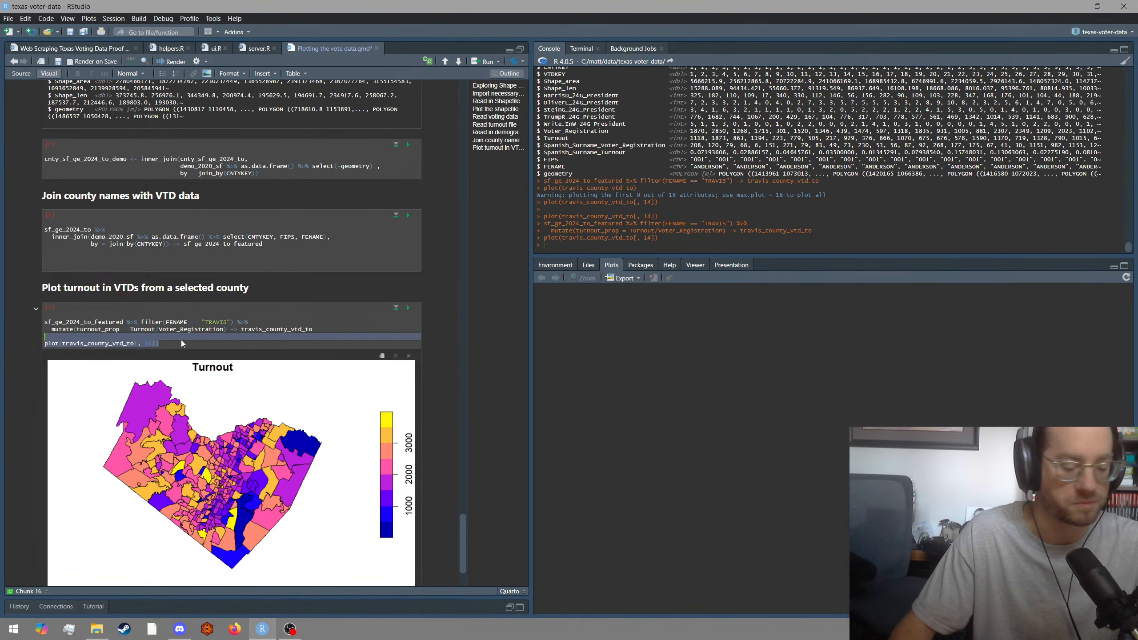
key(ctrl+Return)
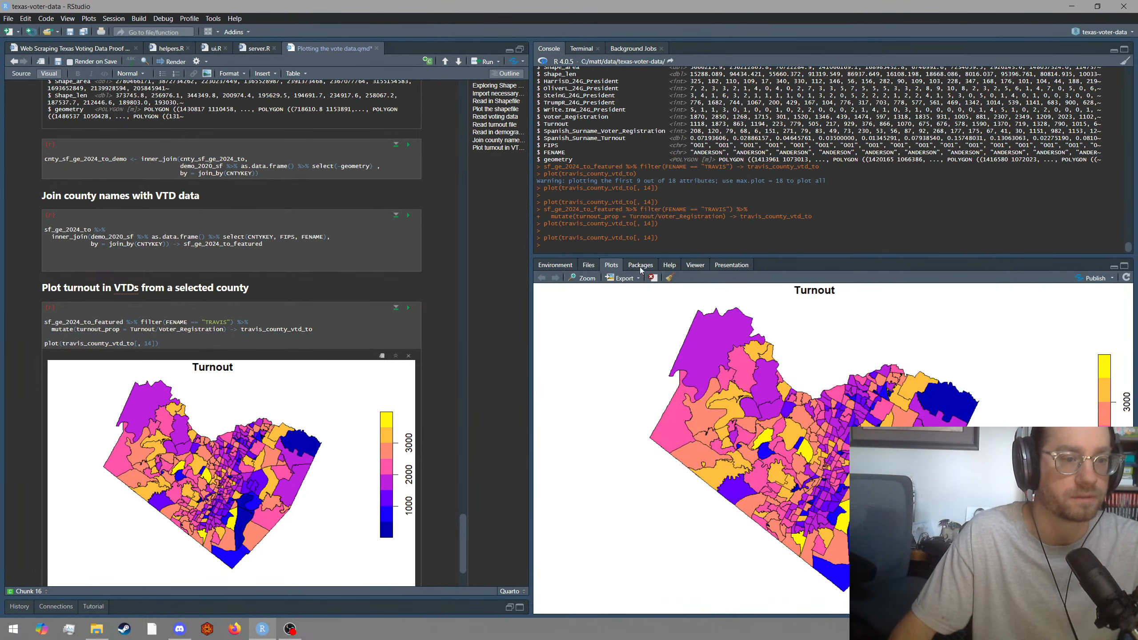
click(582, 278)
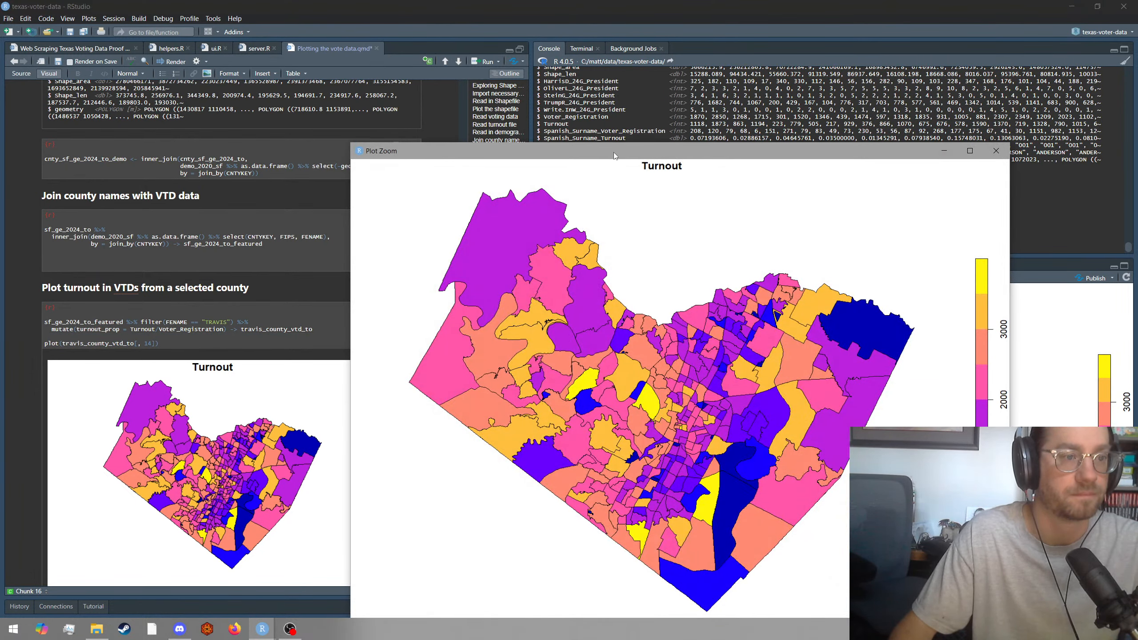
double_click(614, 152)
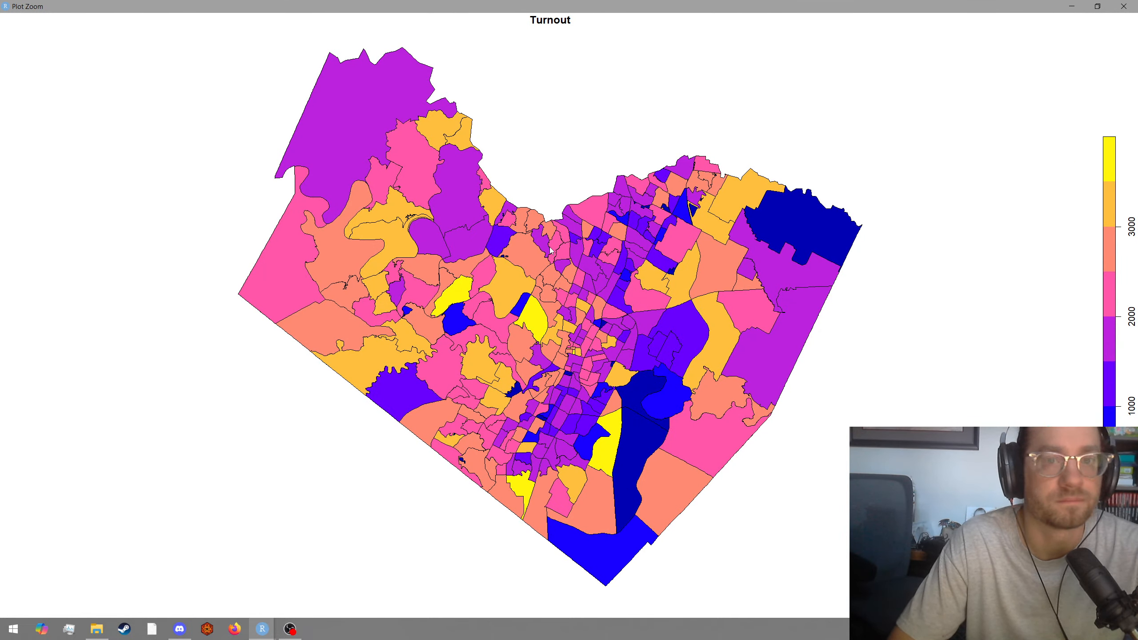
click(1073, 7)
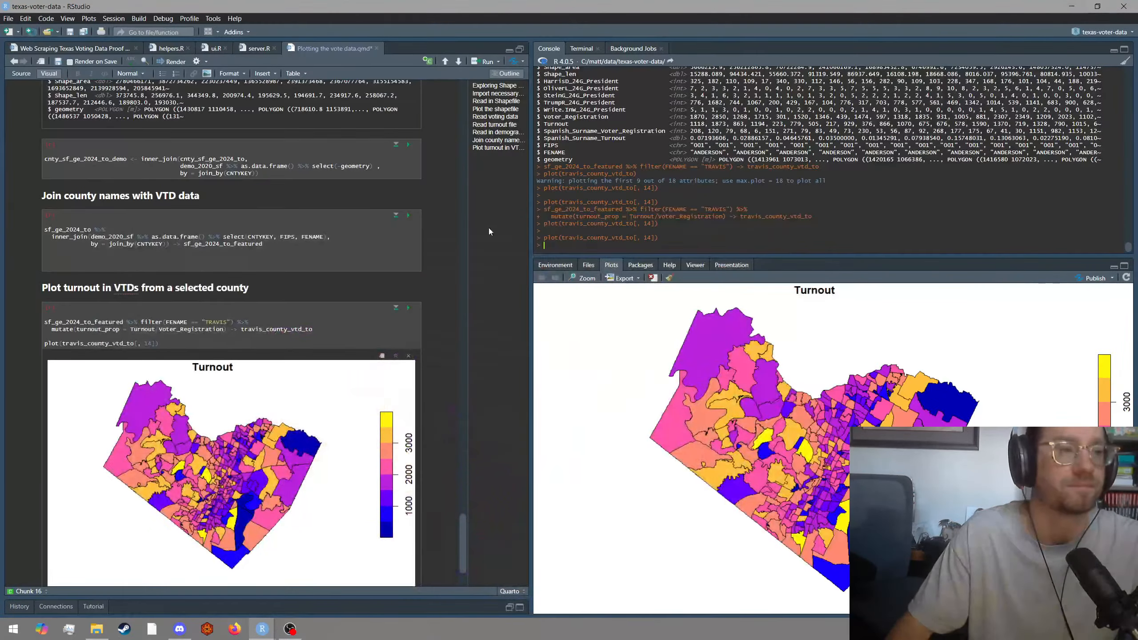
Run travis_county_vtd_to %>% glimpse in the console to check its column positions.
double_click(592, 239)
key(ctrl+c)
key(ctrl+v)
text(%>% glimpse)
key(Return)
Change the plotted column index of travis_county_vtd_to to 20 and run the plot.
double_click(148, 343)
text(20)
click(409, 308)
key(ctrl+Return)
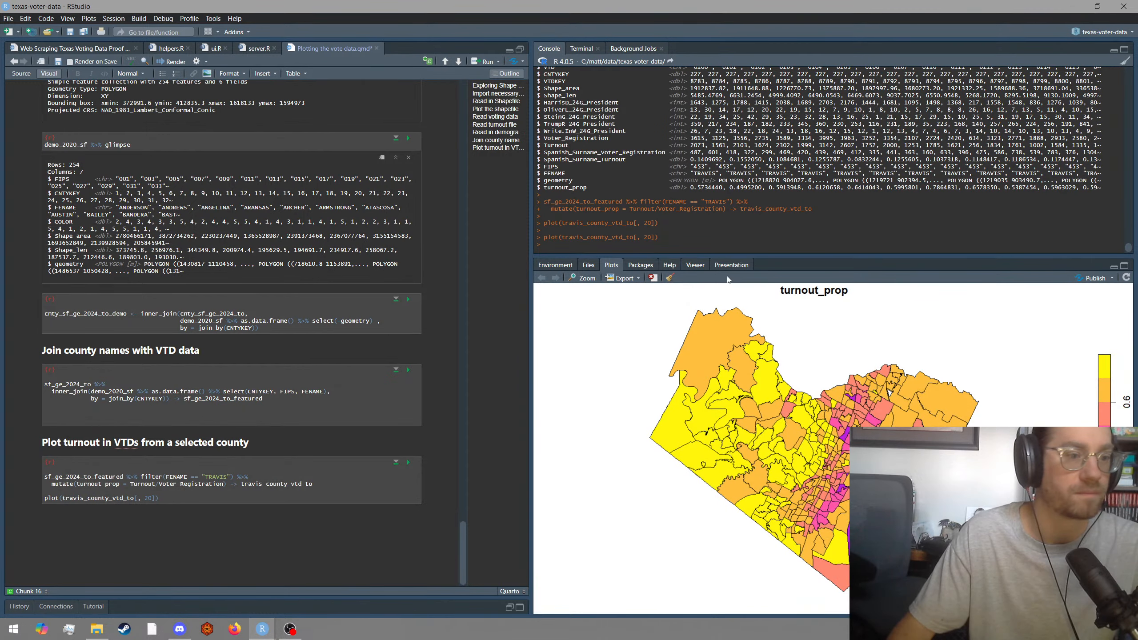
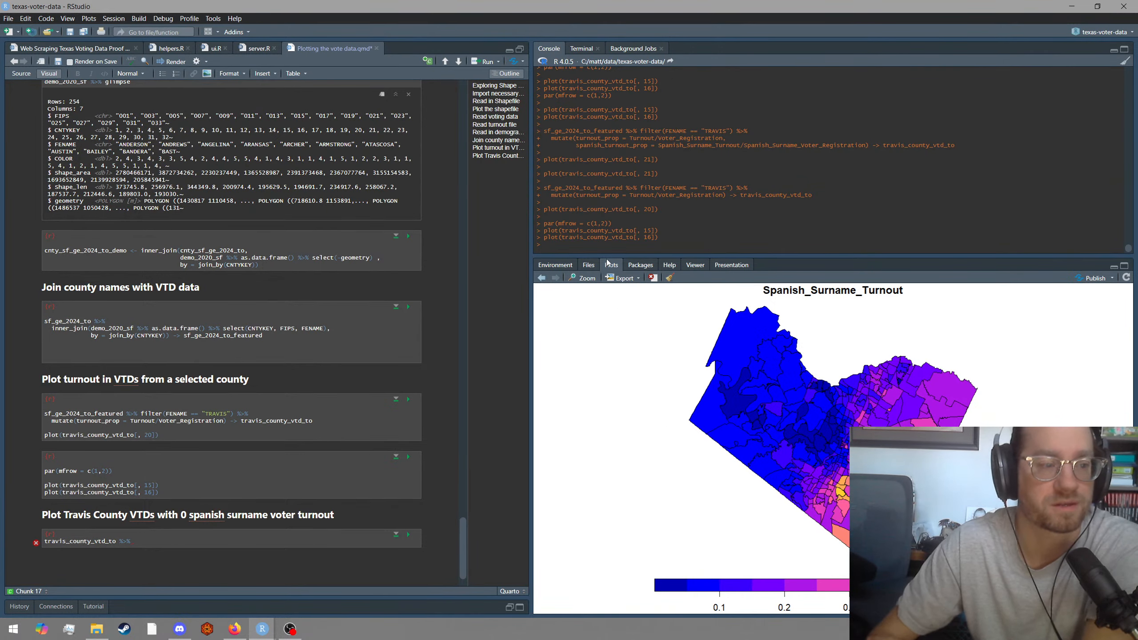
Compare the Spanish surname voter registration and turnout maps, and redraw the turnout_prop map from column 20 of travis_county_vtd_to.
click(542, 282)
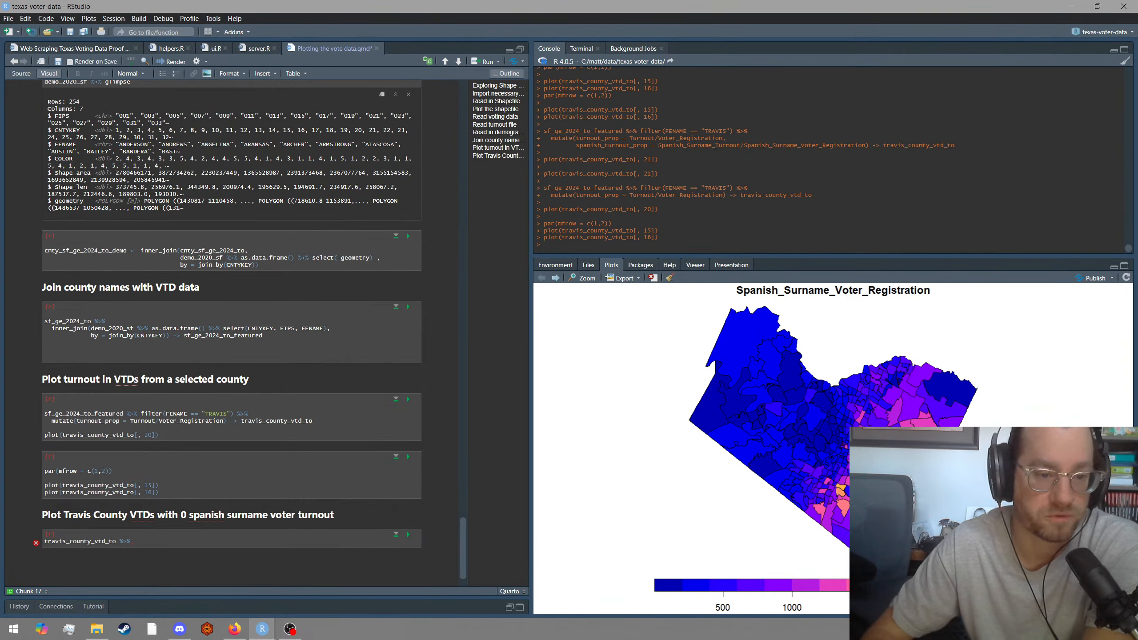
click(556, 278)
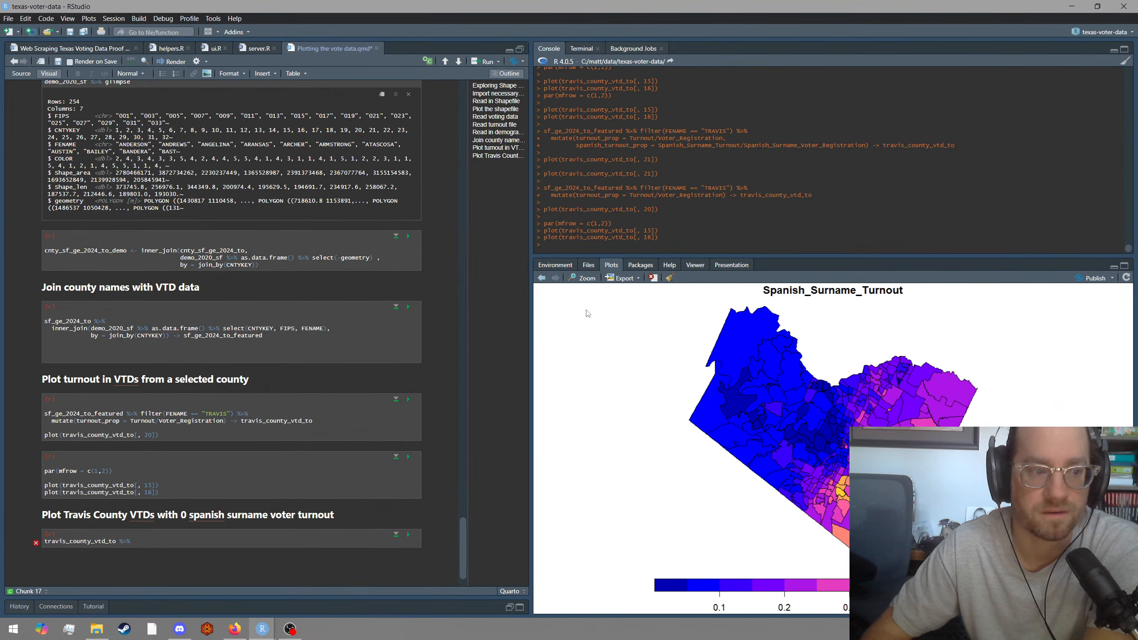
click(542, 278)
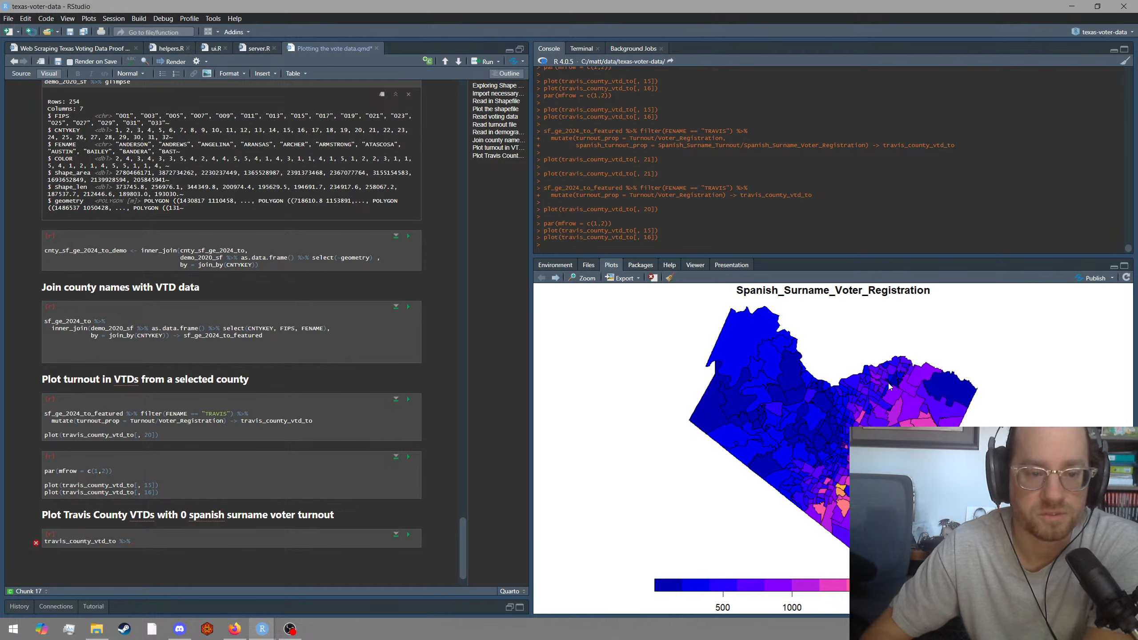
click(556, 278)
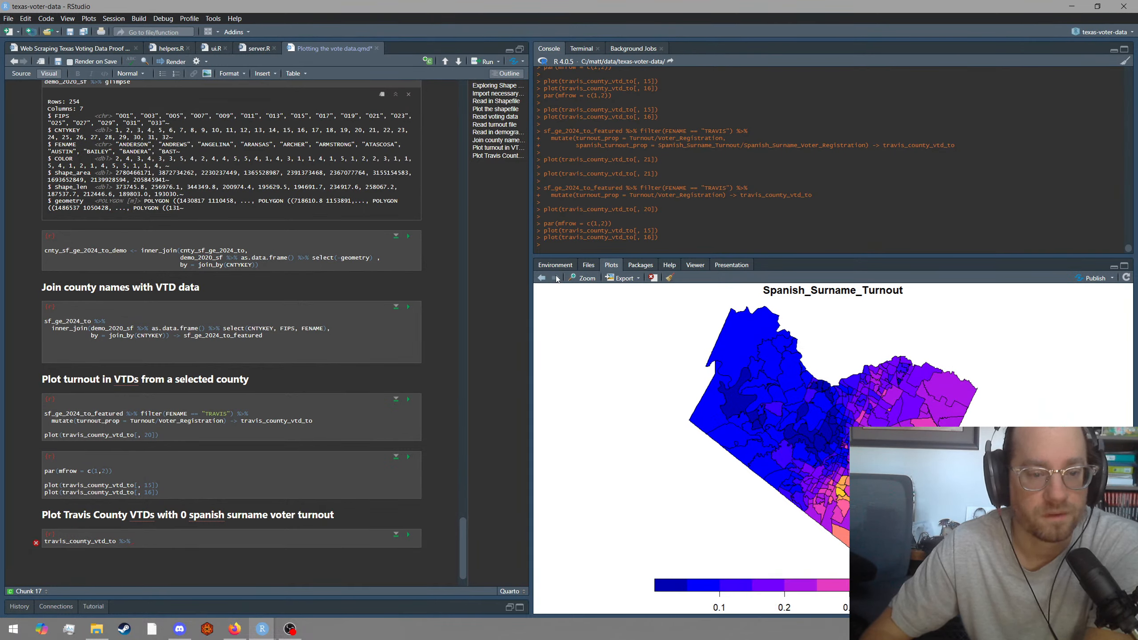
click(541, 278)
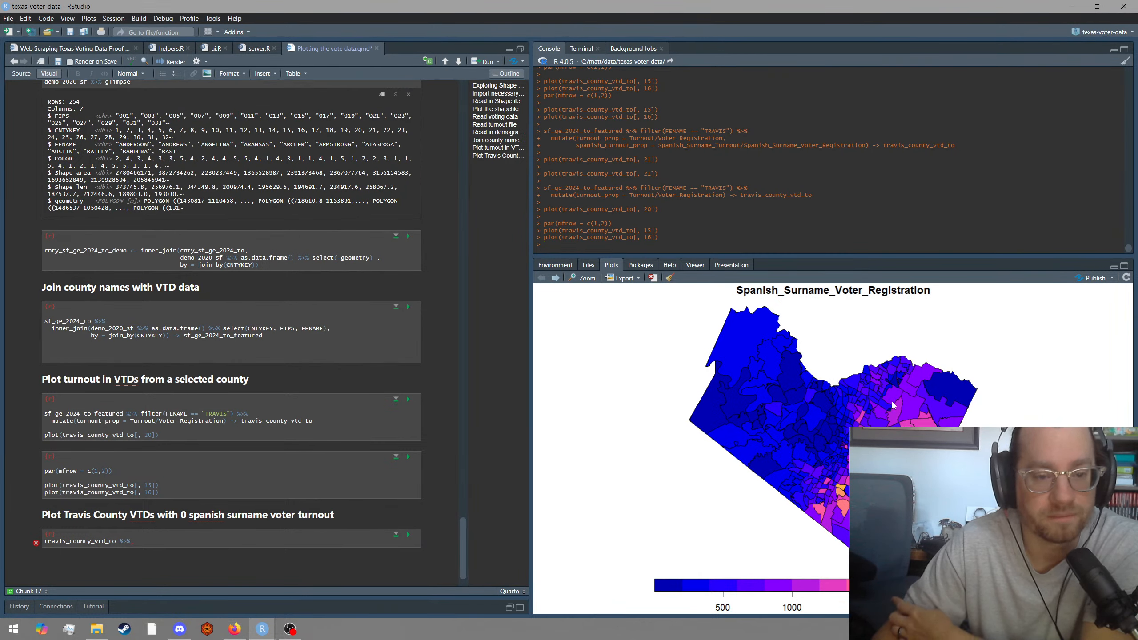
click(158, 435)
key(ctrl+Return)
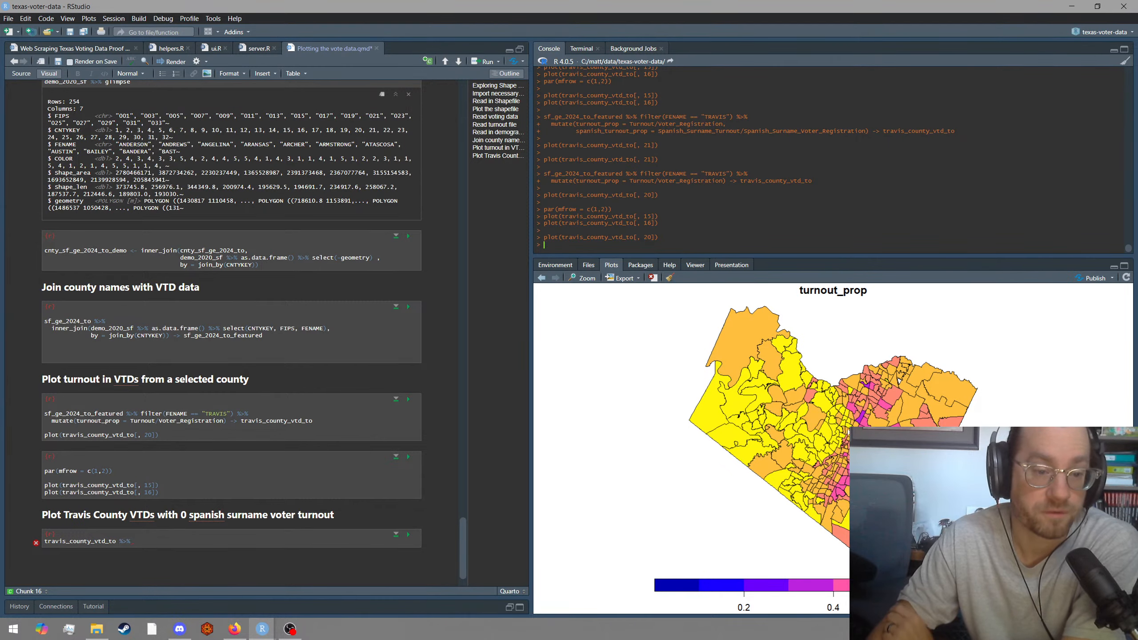